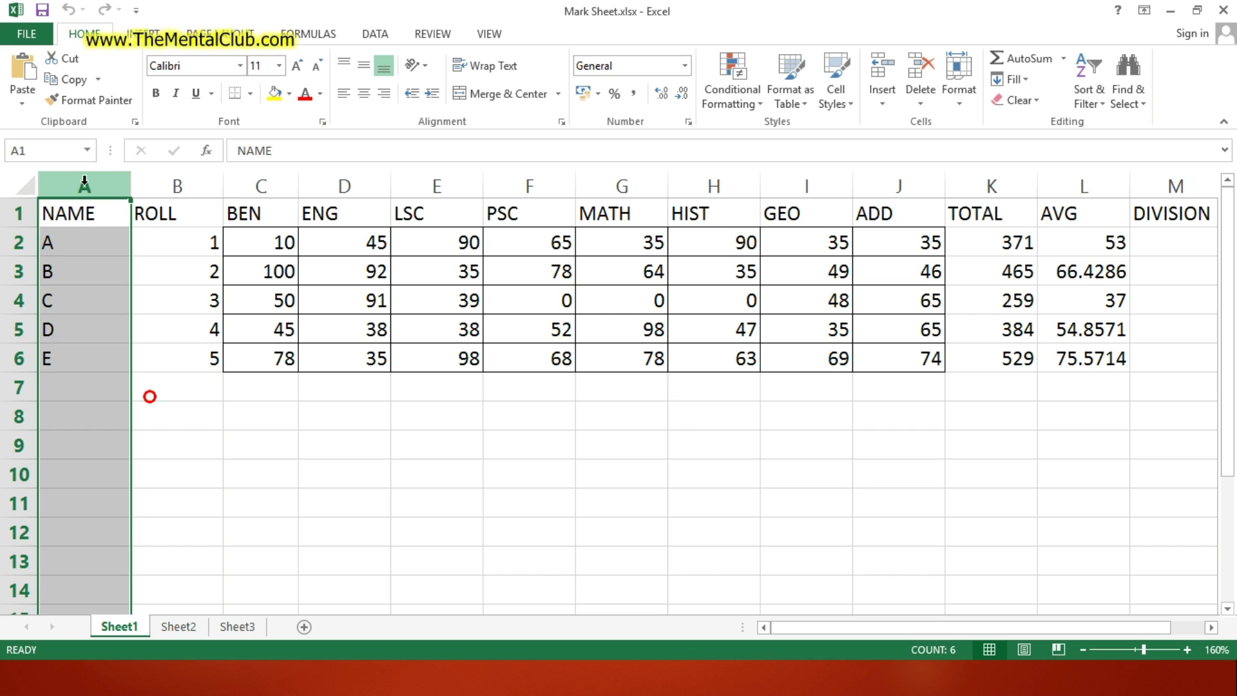
Examine the mark sheet's vertical structure by highlighting the ROLL, BEN and ENG columns one after another.
left_click(174, 187)
left_click(258, 184)
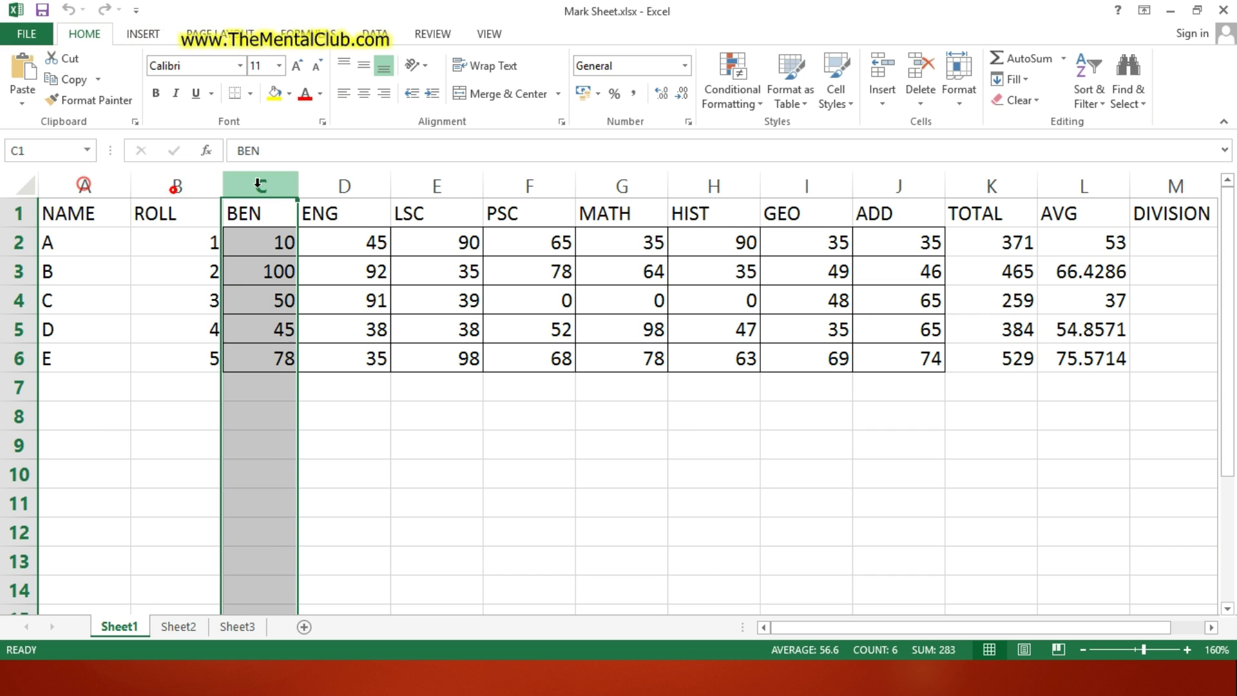
left_click(344, 185)
left_click(538, 524)
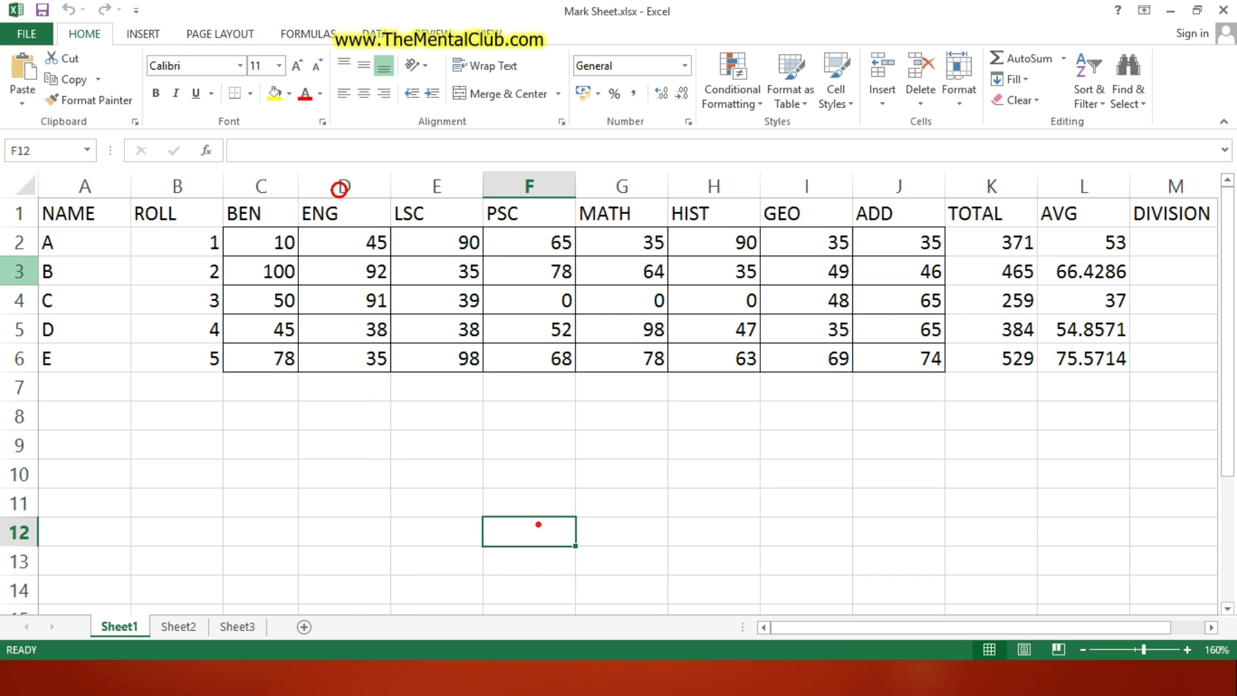
Examine the mark sheet's horizontal structure by highlighting rows 1, 2 and 3 one after another.
left_click(15, 215)
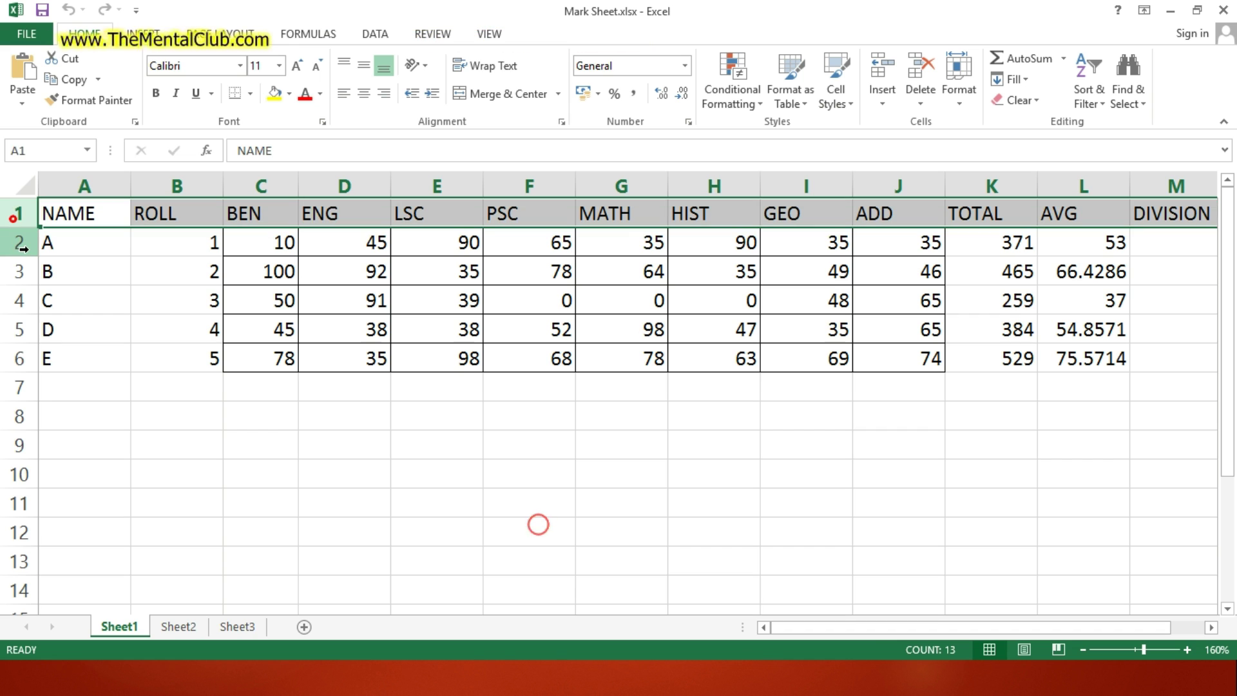
left_click(18, 242)
left_click(19, 271)
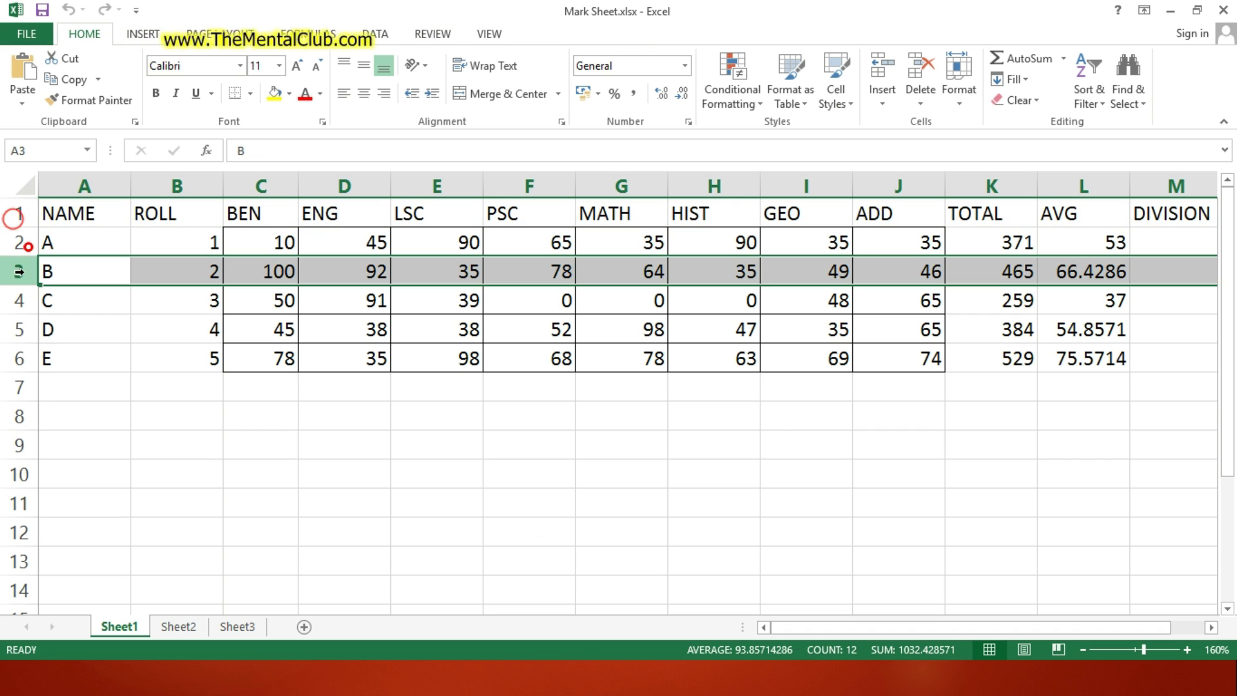
left_click(203, 472)
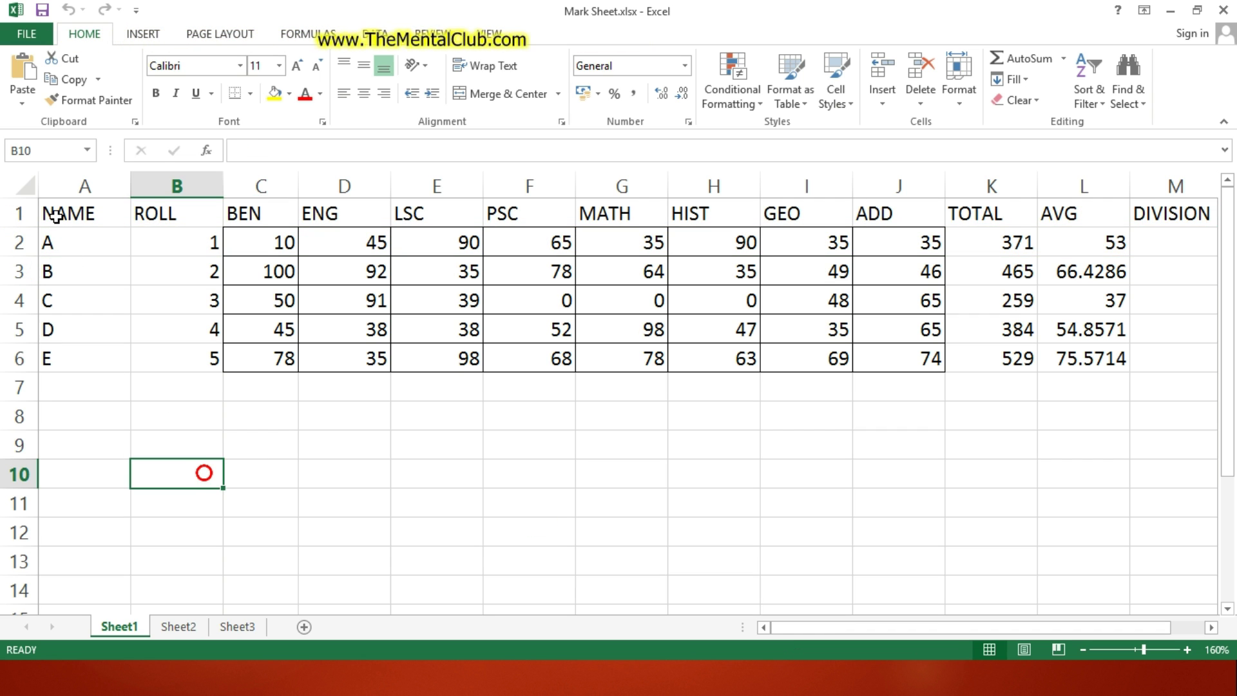
Examine the whole mark table from NAME to DIVISION, rows 1 to 6, checking the Today's Topics slide in between.
left_click_drag(57, 216, 1112, 356)
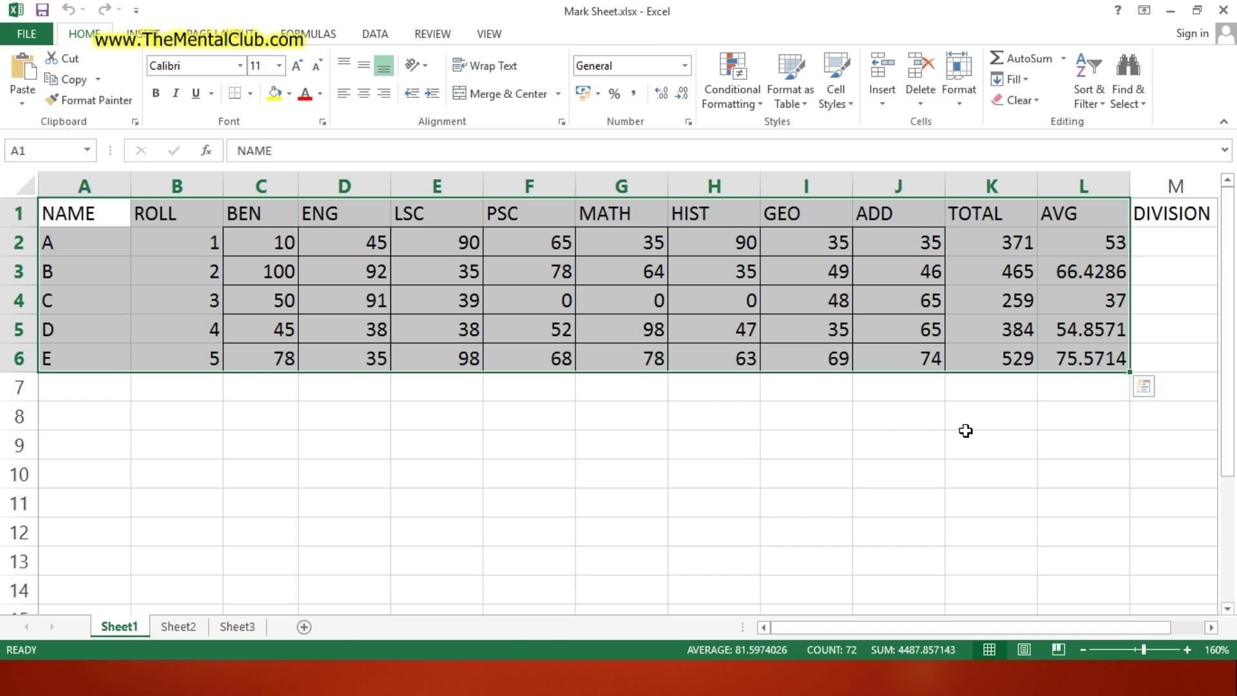
left_click(800, 462)
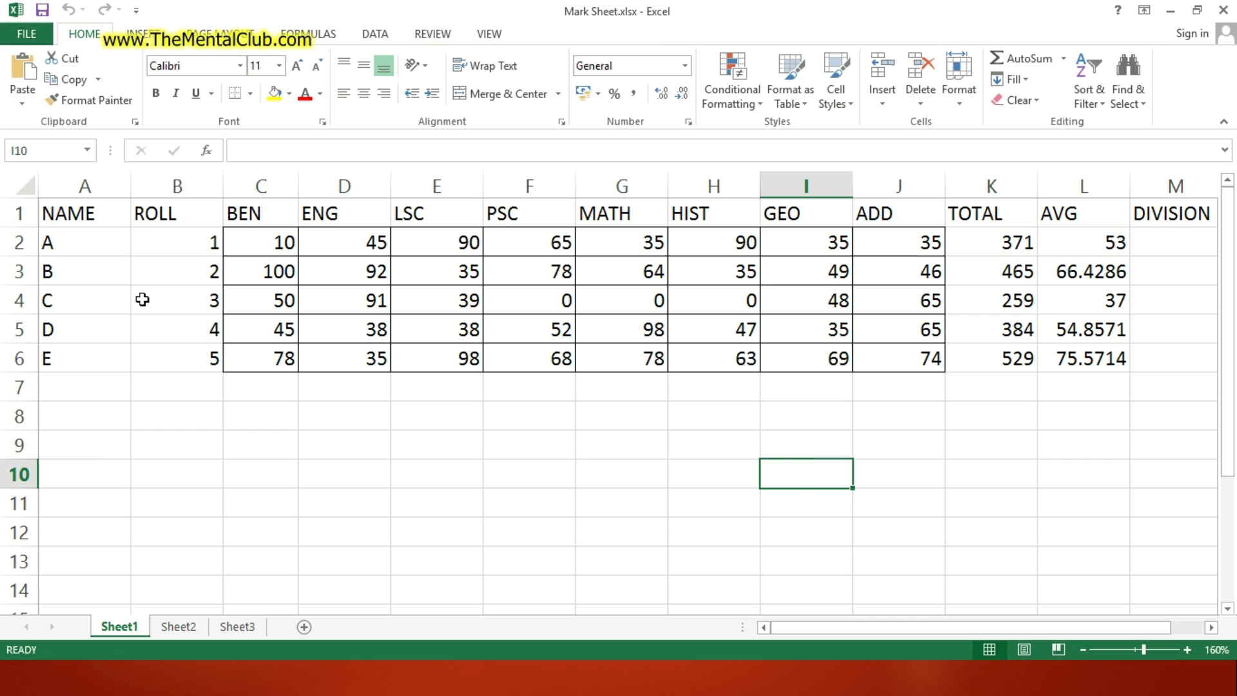
key("alt+Tab")
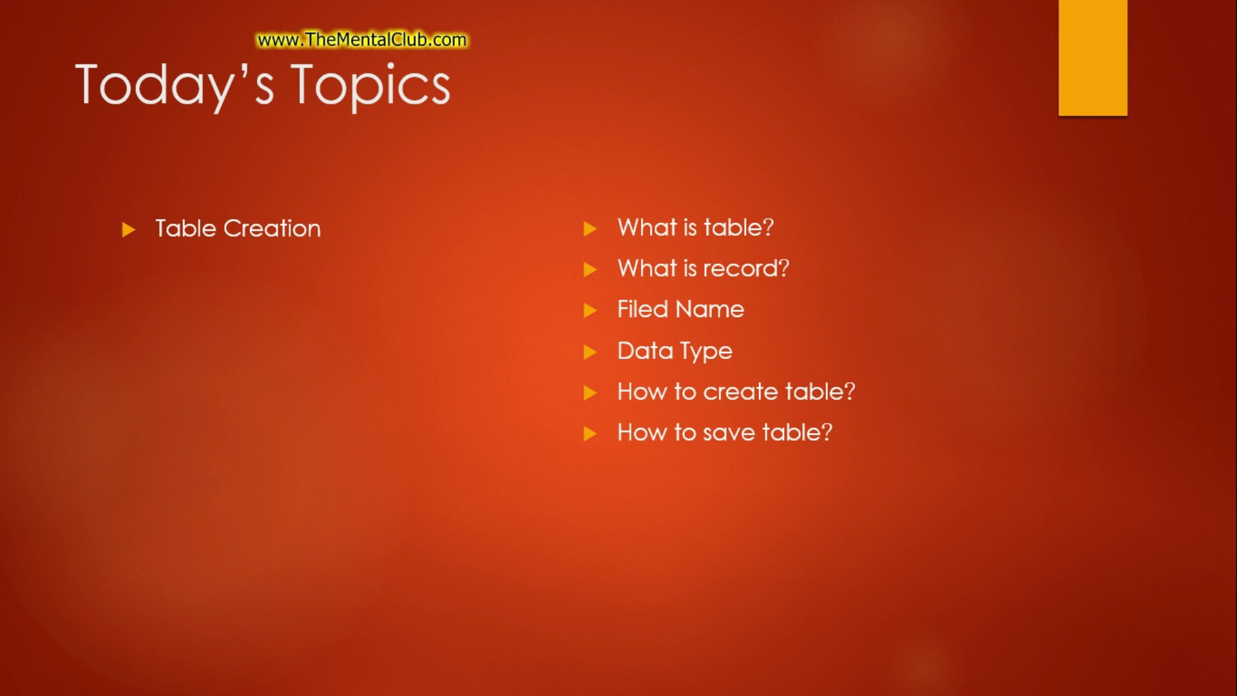
key("alt+Tab")
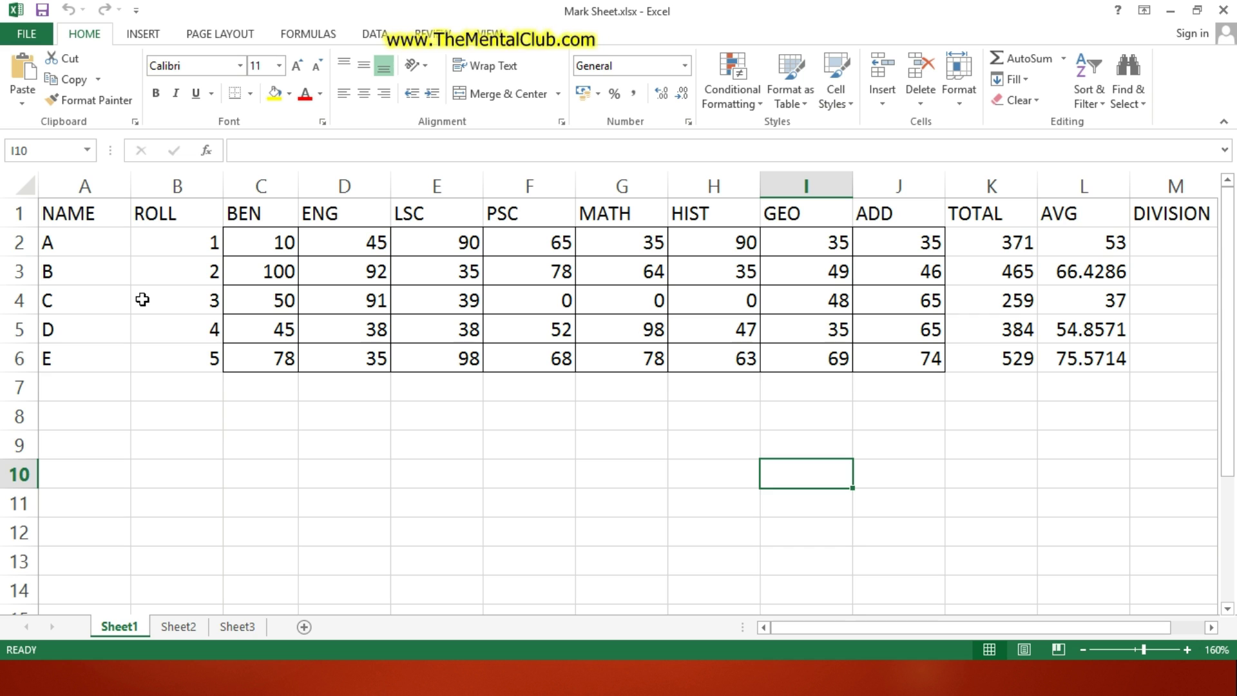
left_click_drag(70, 214, 1137, 360)
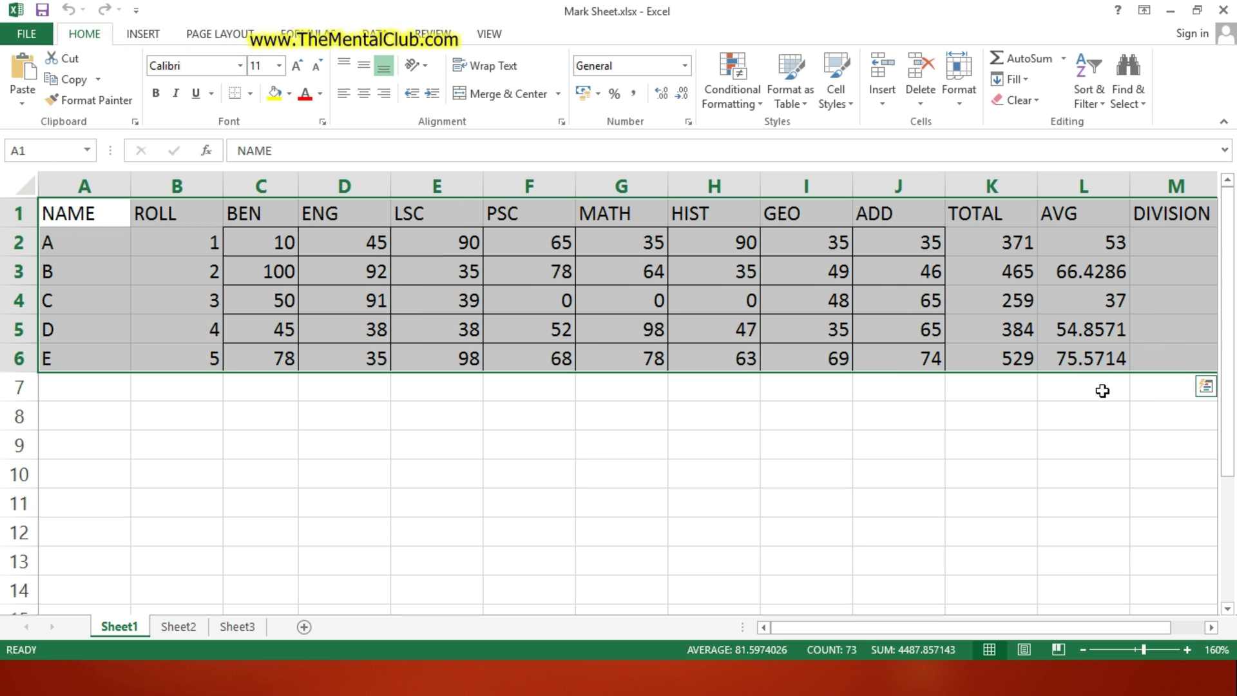
left_click(796, 462)
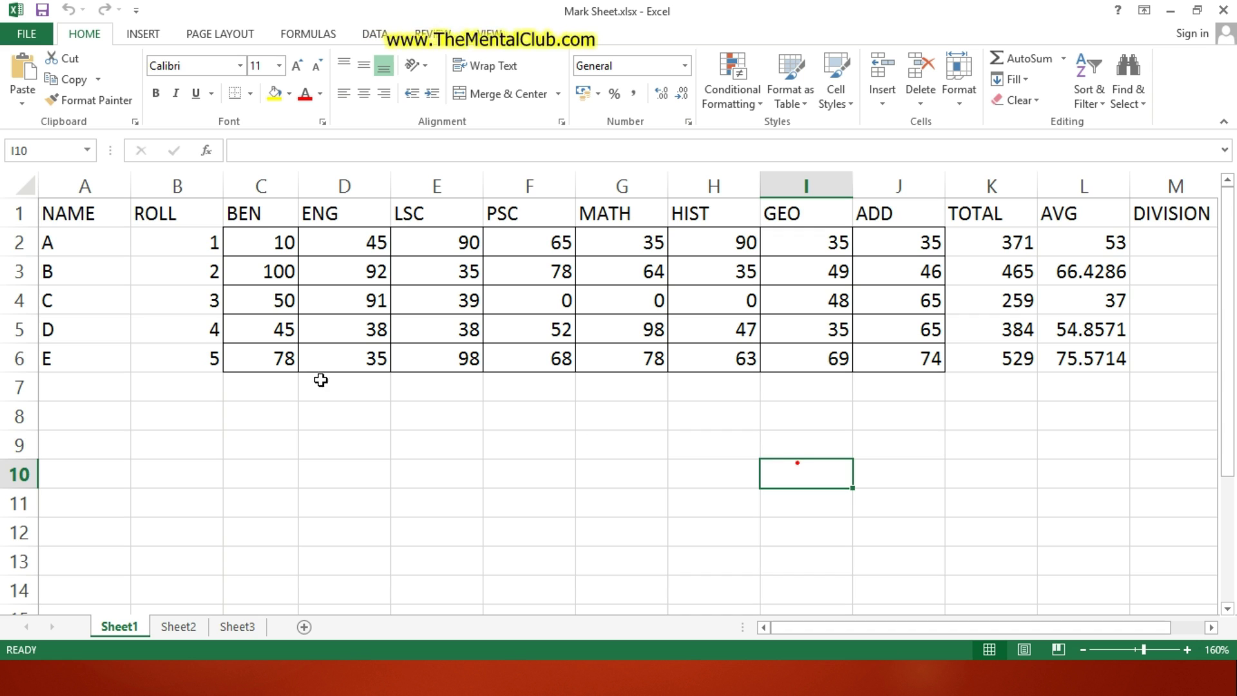
Examine the student records by highlighting record A, record B, and the full block of records in rows 2 to 6.
left_click(60, 248)
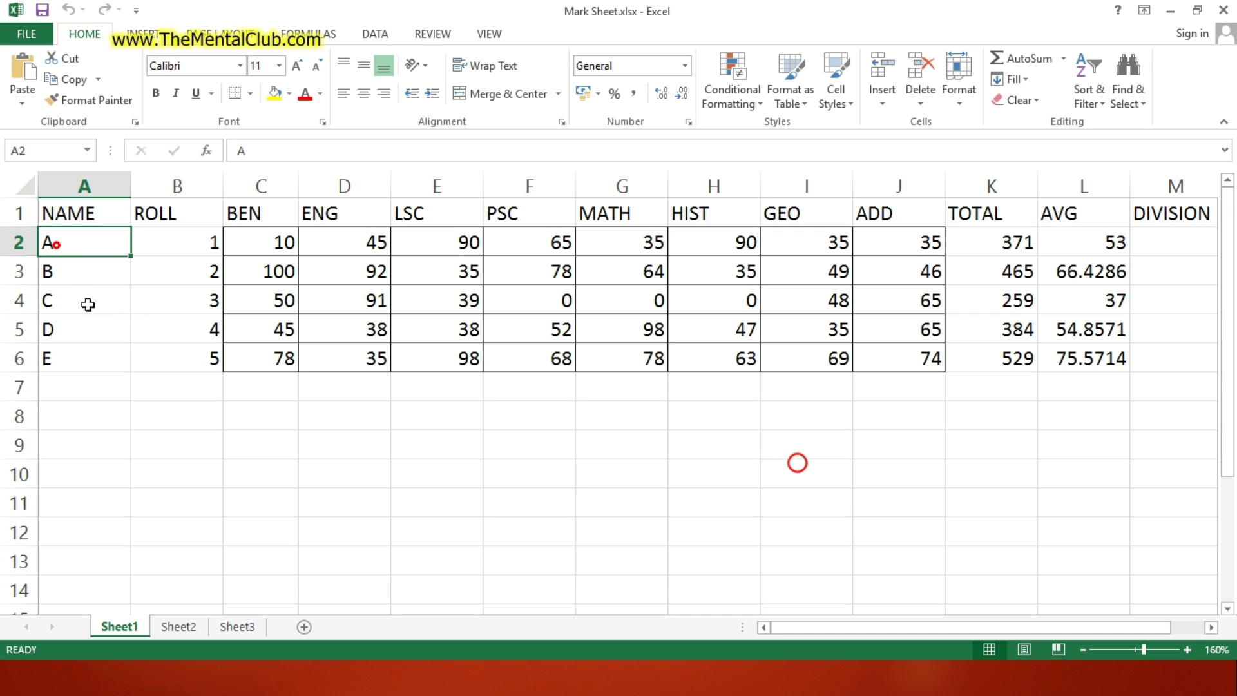
left_click_drag(96, 247, 1086, 240)
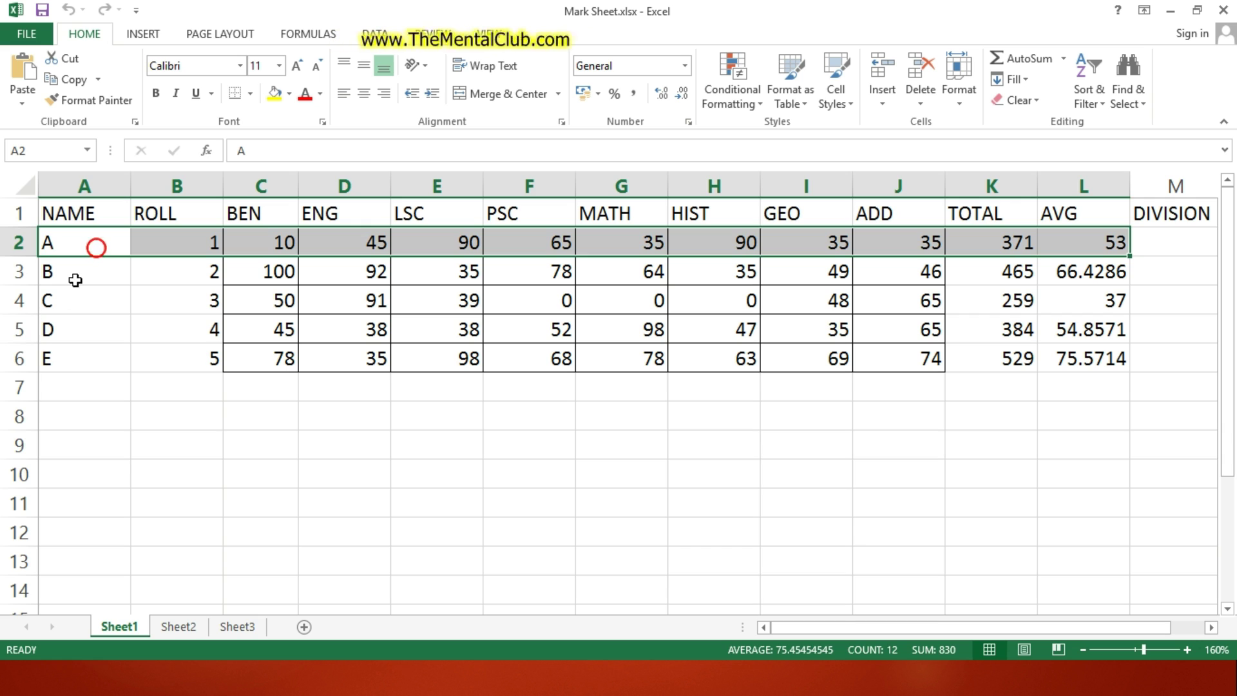
left_click_drag(76, 274, 1002, 277)
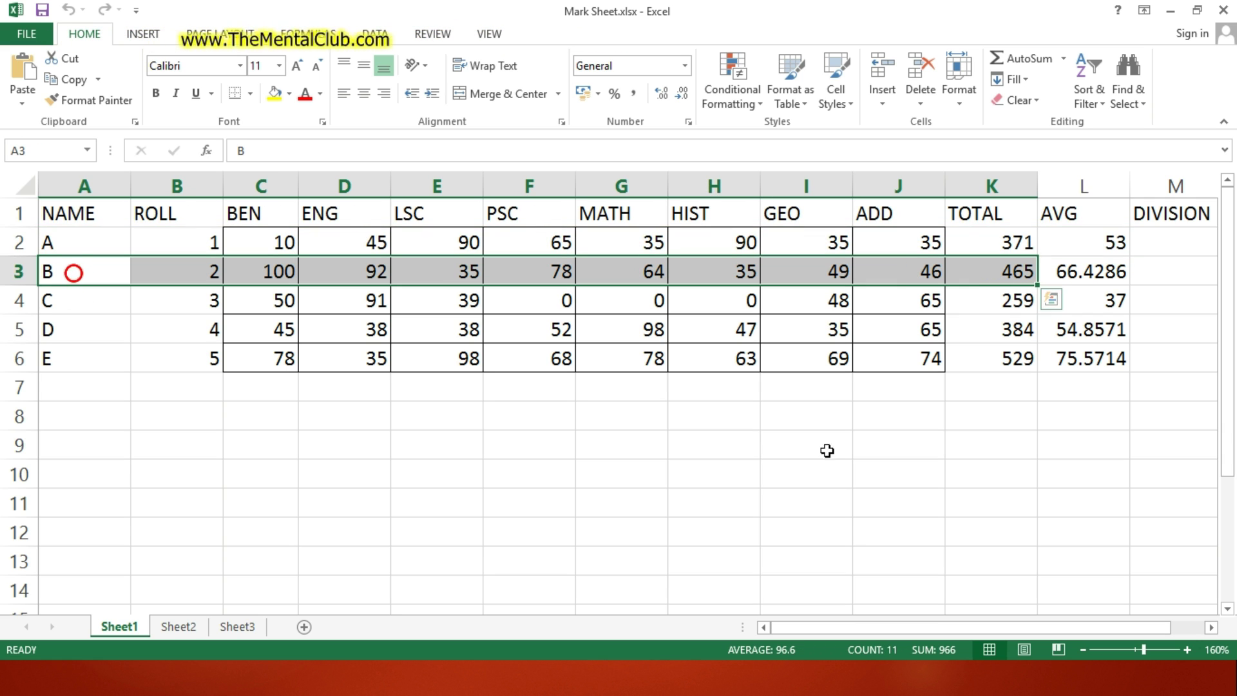
left_click(642, 488)
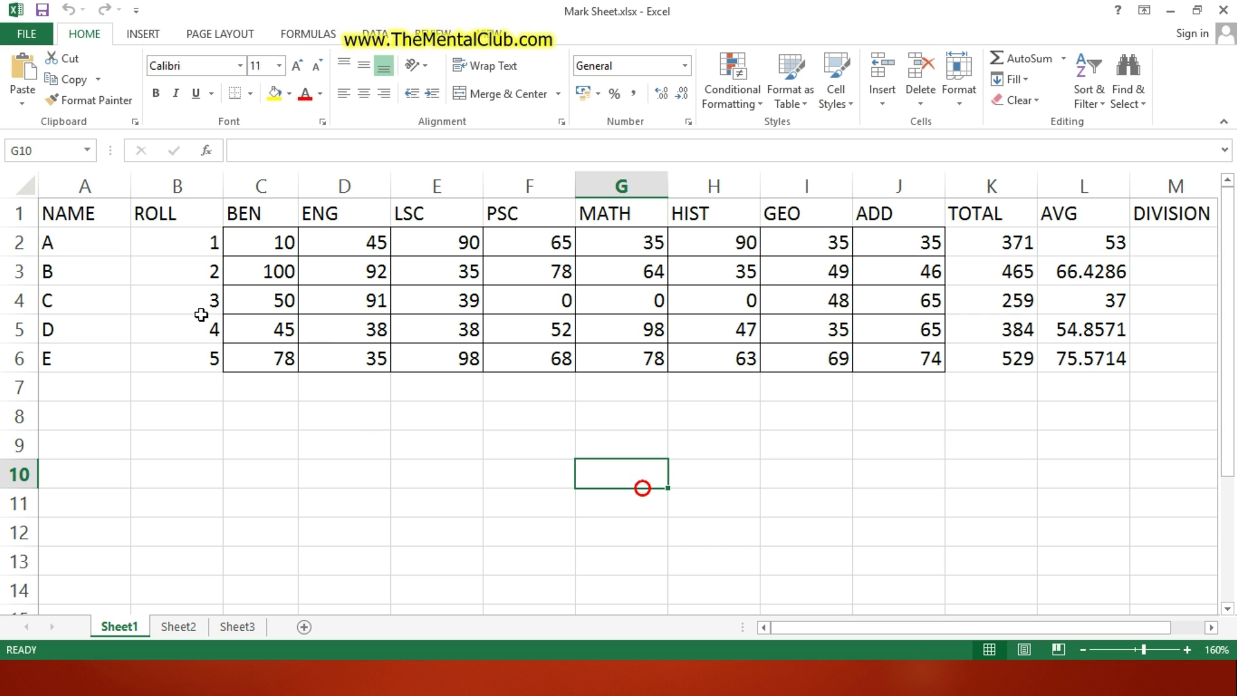
left_click_drag(90, 242, 1103, 361)
left_click_drag(986, 415, 1043, 436)
left_click(1045, 440)
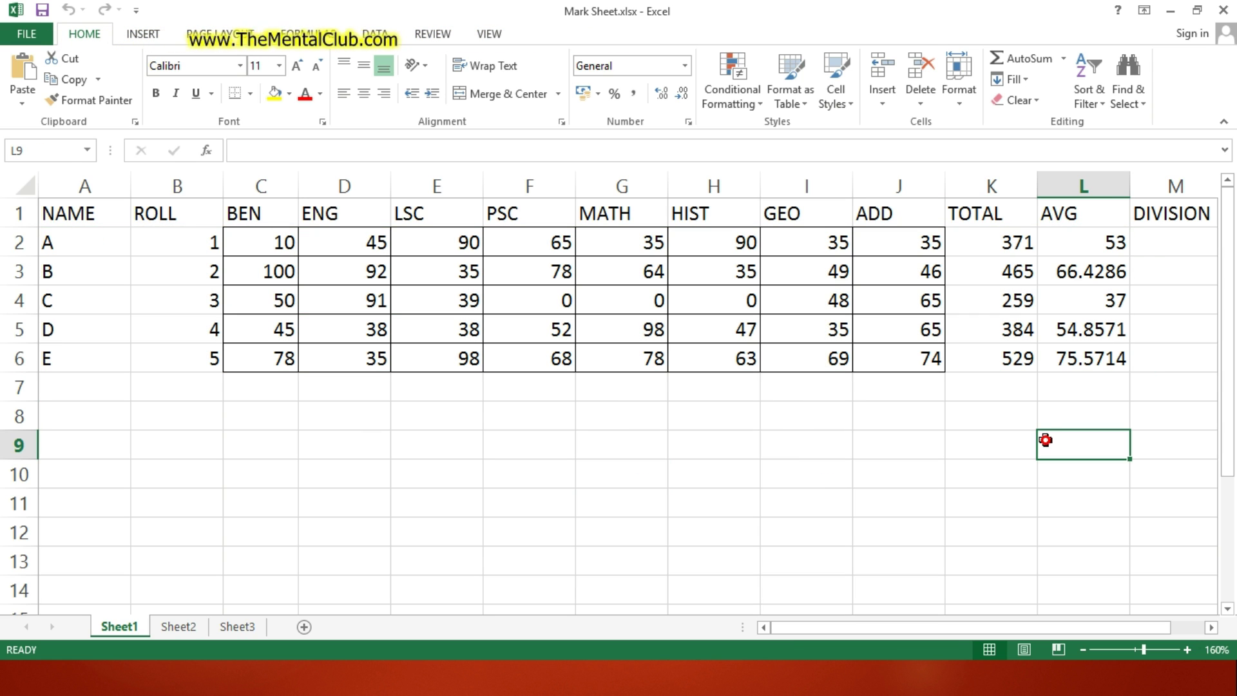
Check the Today's Topics slide, return to the mark sheet and examine the NAME, ROLL, BEN, ENG and LSC columns.
key("alt+Tab")
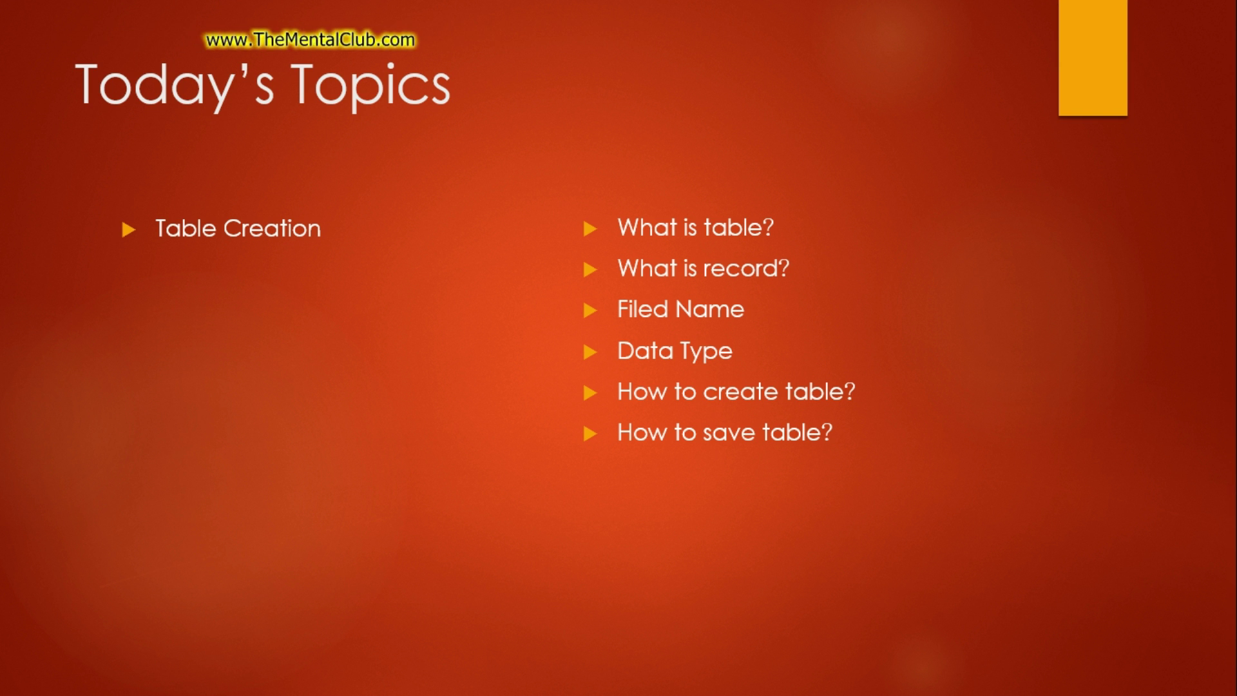
key("alt+Tab")
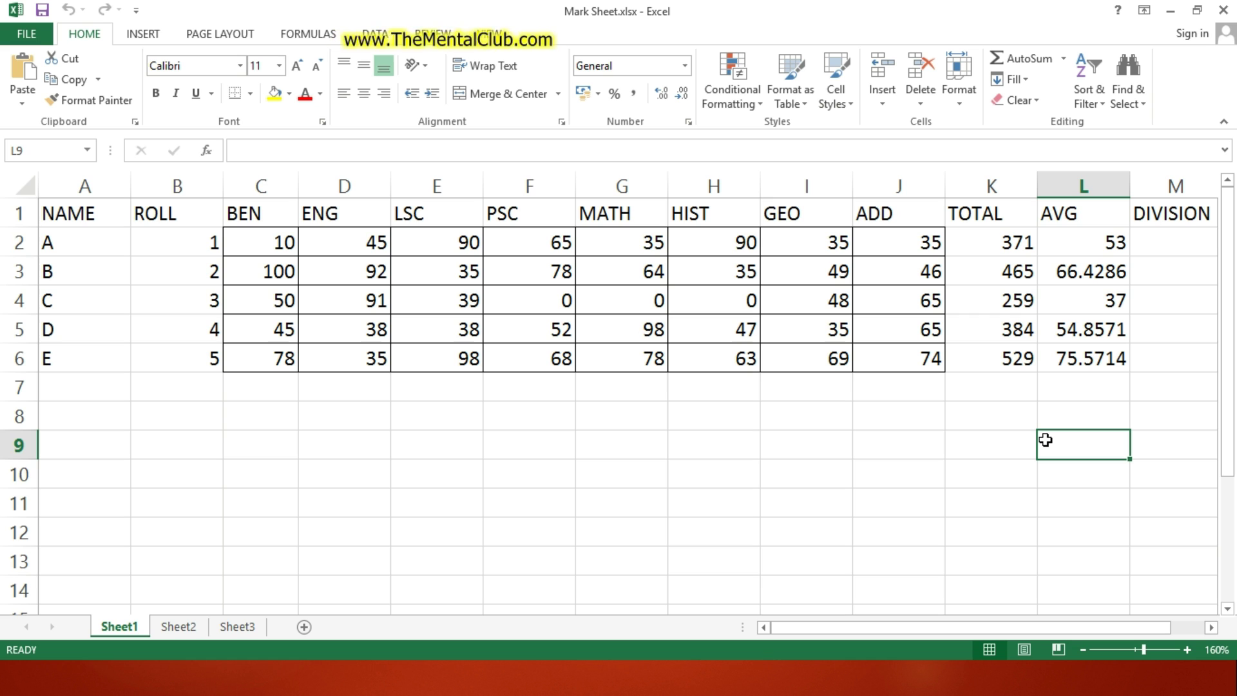
left_click(814, 448)
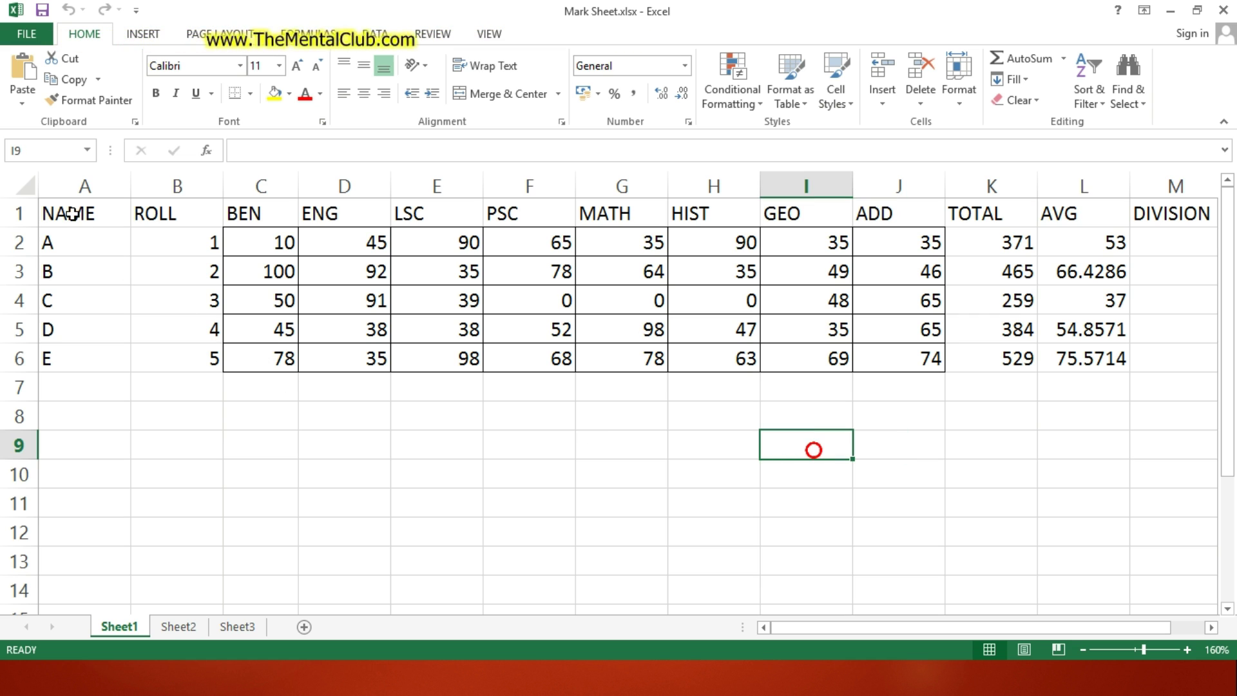
left_click(71, 186)
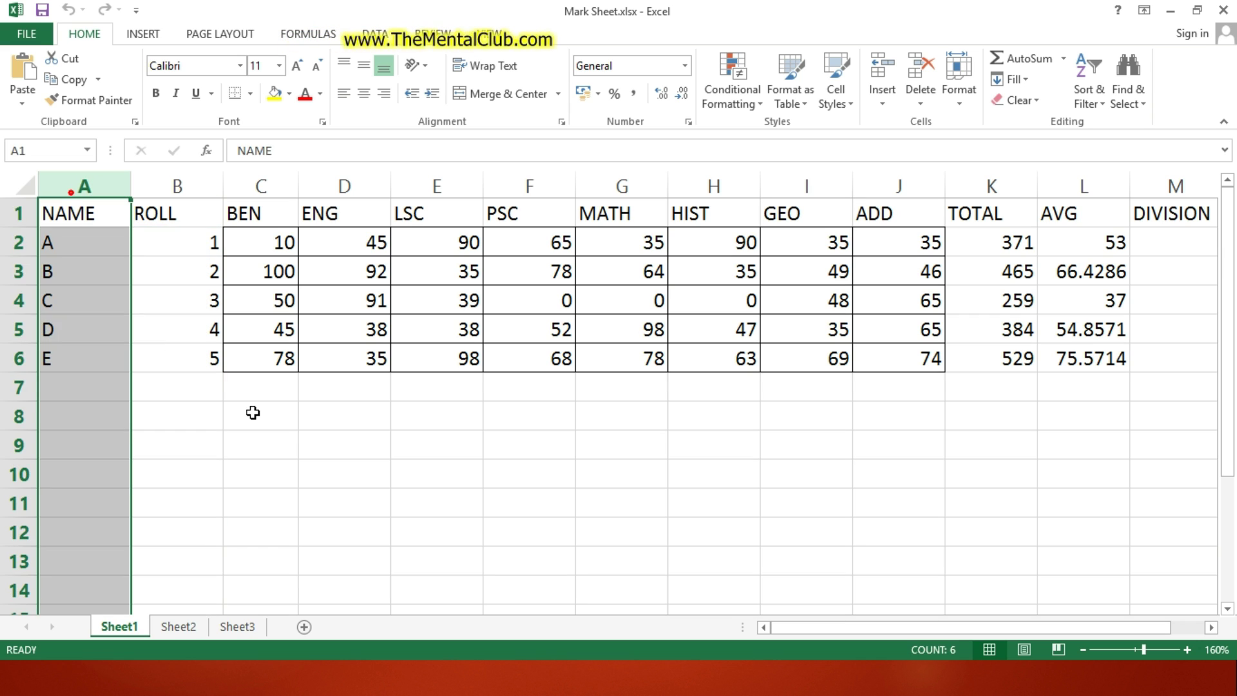
left_click(241, 407)
left_click(70, 213)
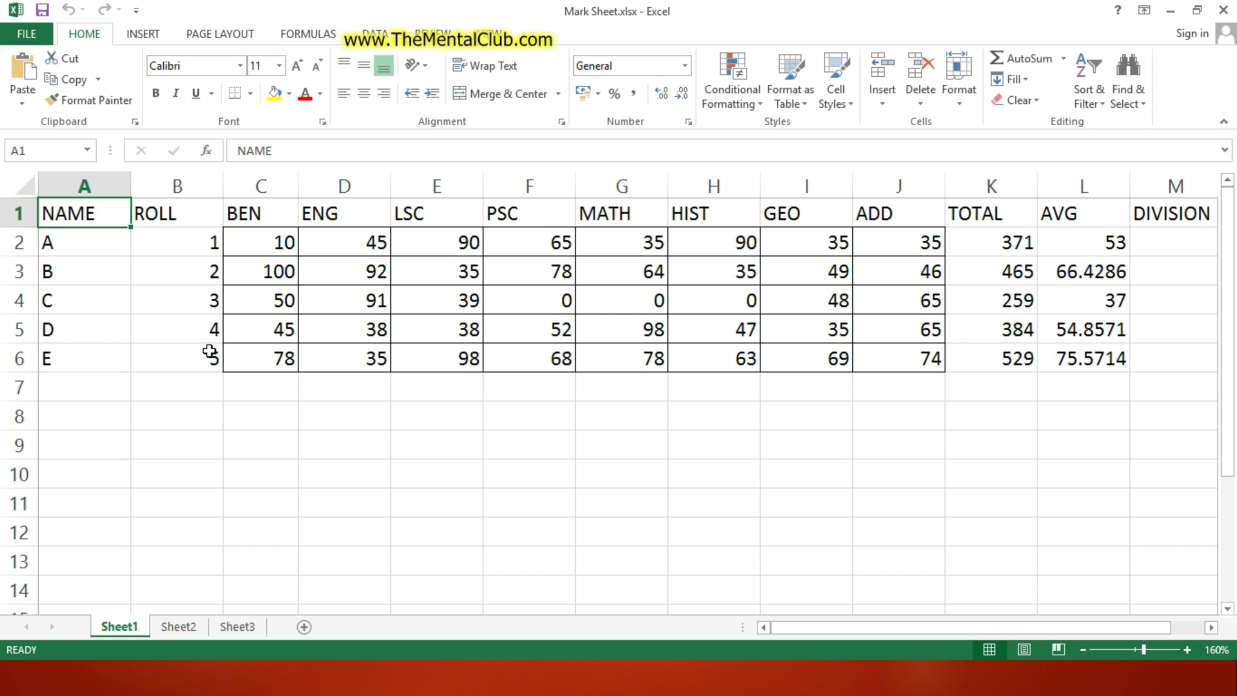
left_click(177, 186)
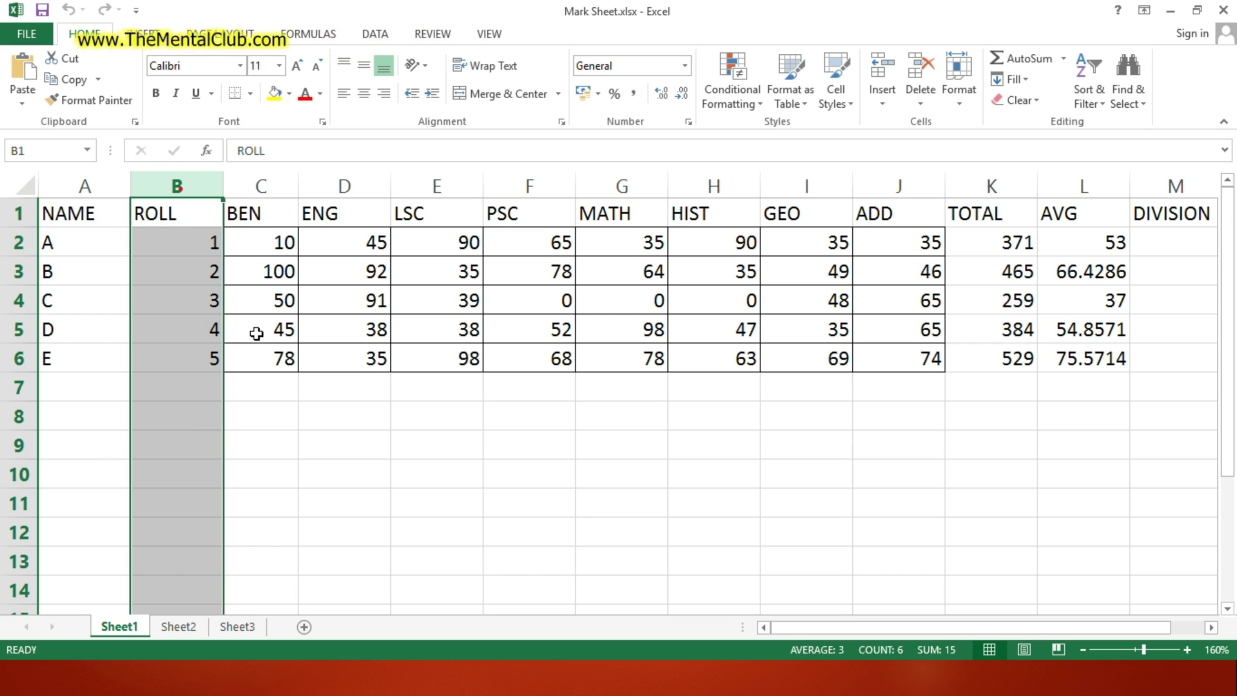
left_click(239, 186)
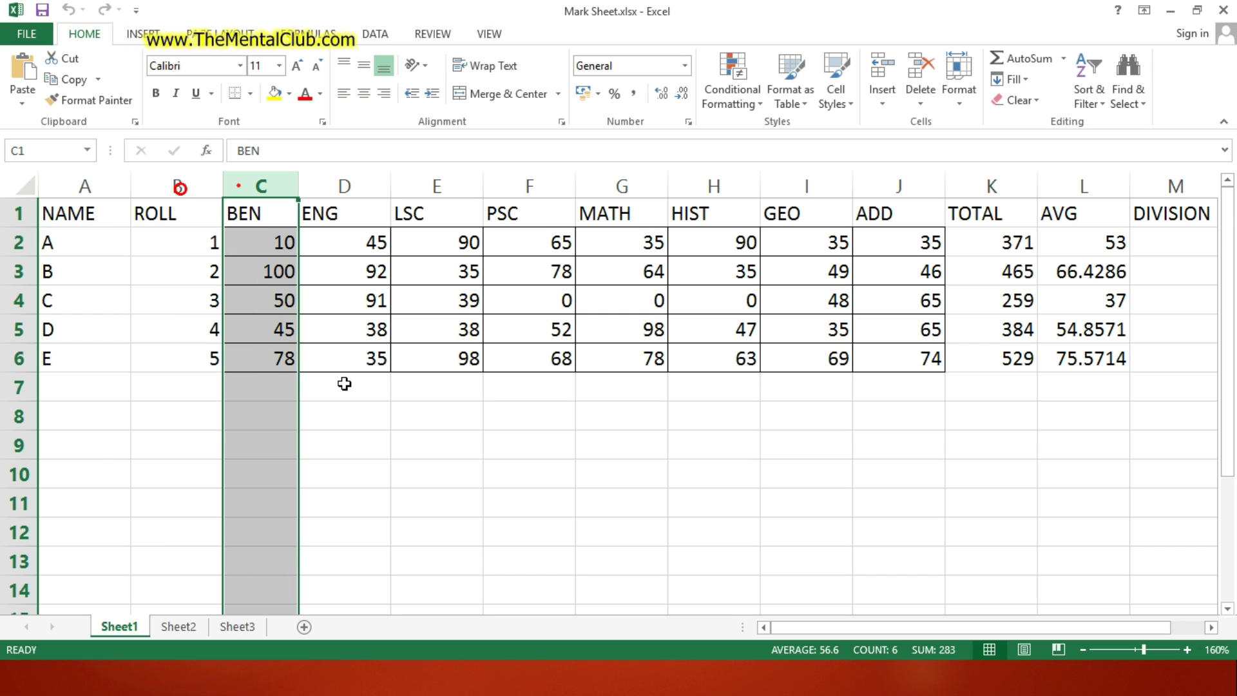
left_click(344, 186)
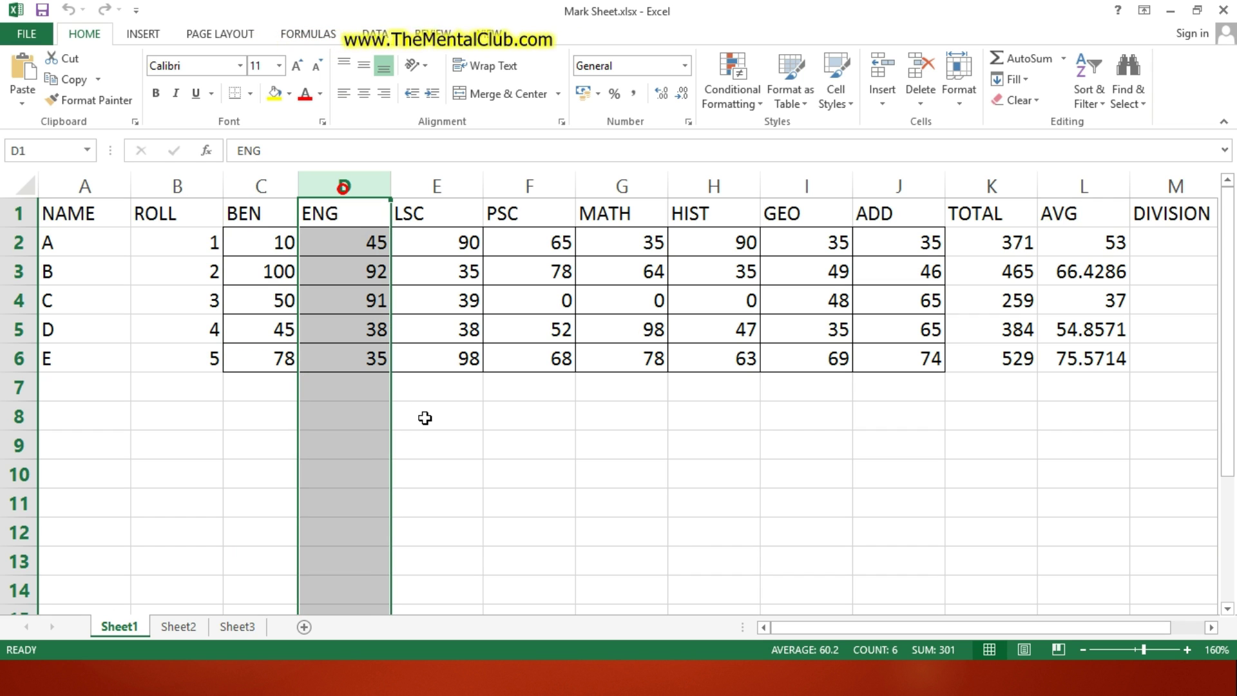
left_click(430, 188)
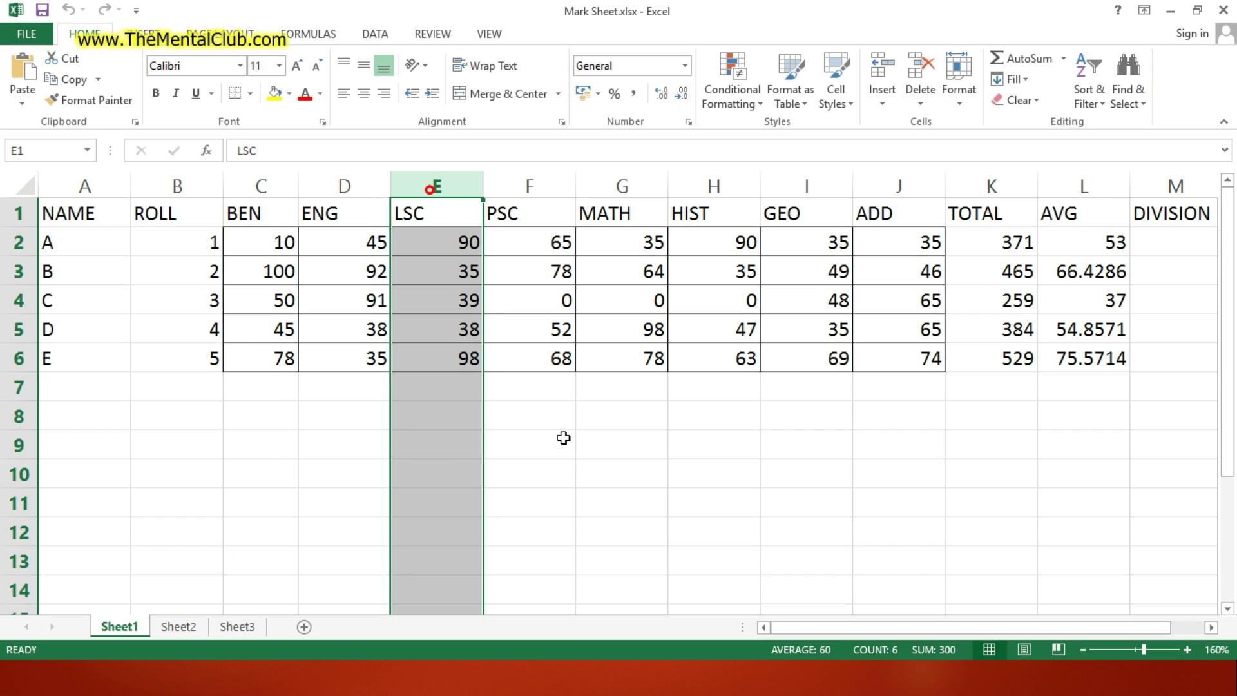
left_click(535, 435)
Color the field names in header cells A1:M1, from NAME to DIVISION, with a red font.
left_click_drag(70, 212, 1196, 213)
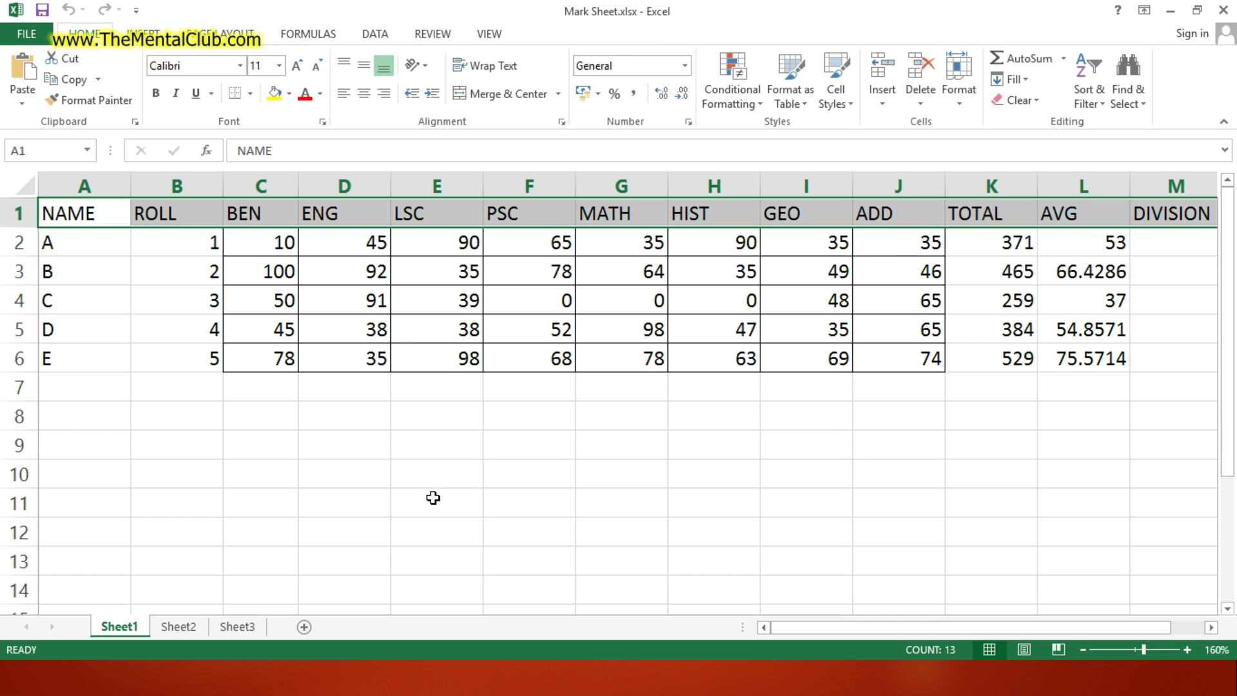
left_click(307, 95)
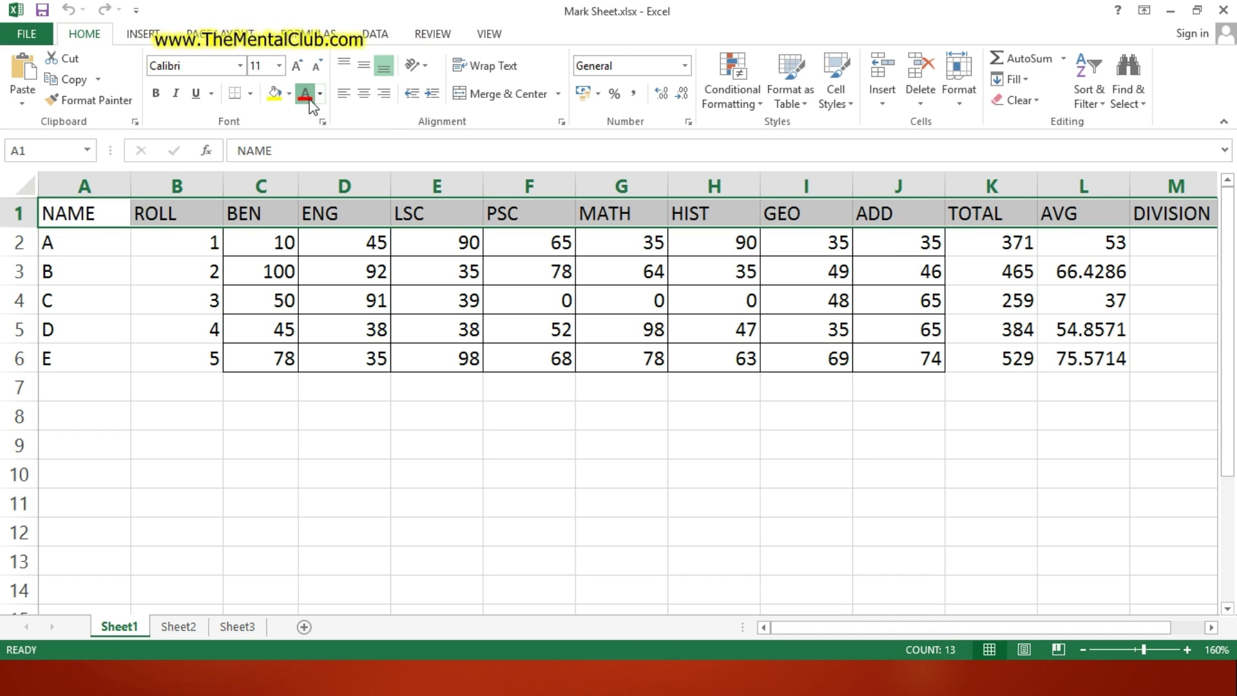
left_click(458, 454)
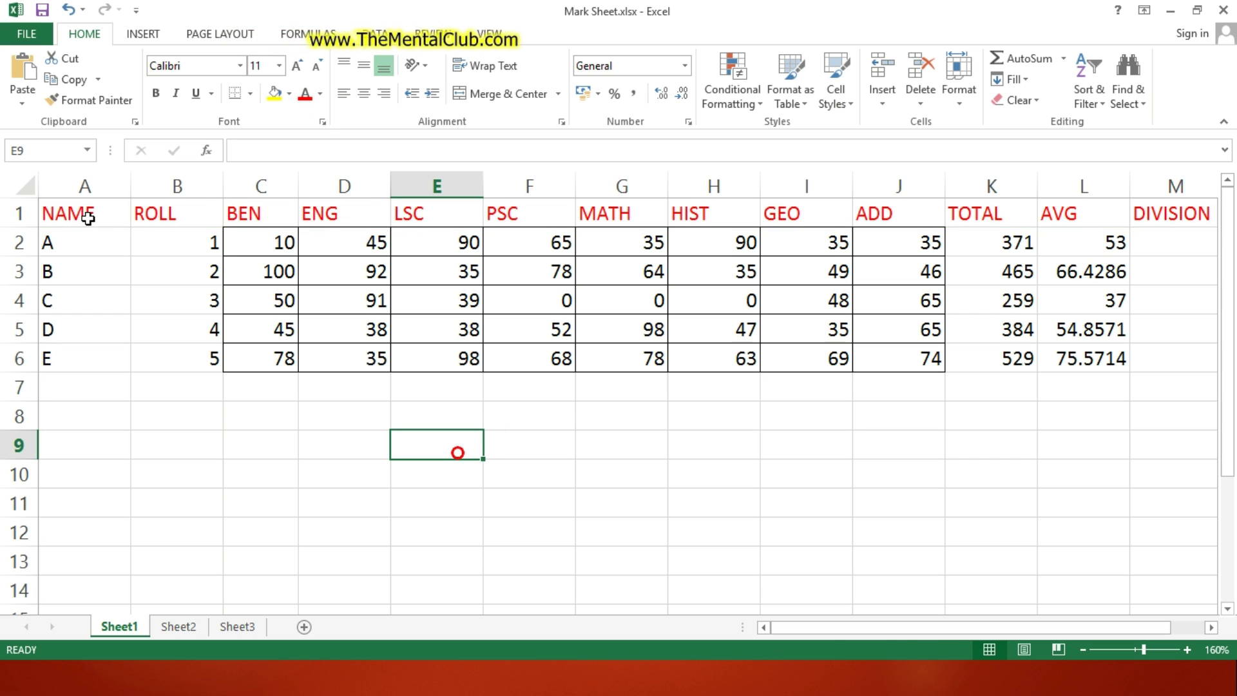
left_click_drag(88, 218, 1137, 213)
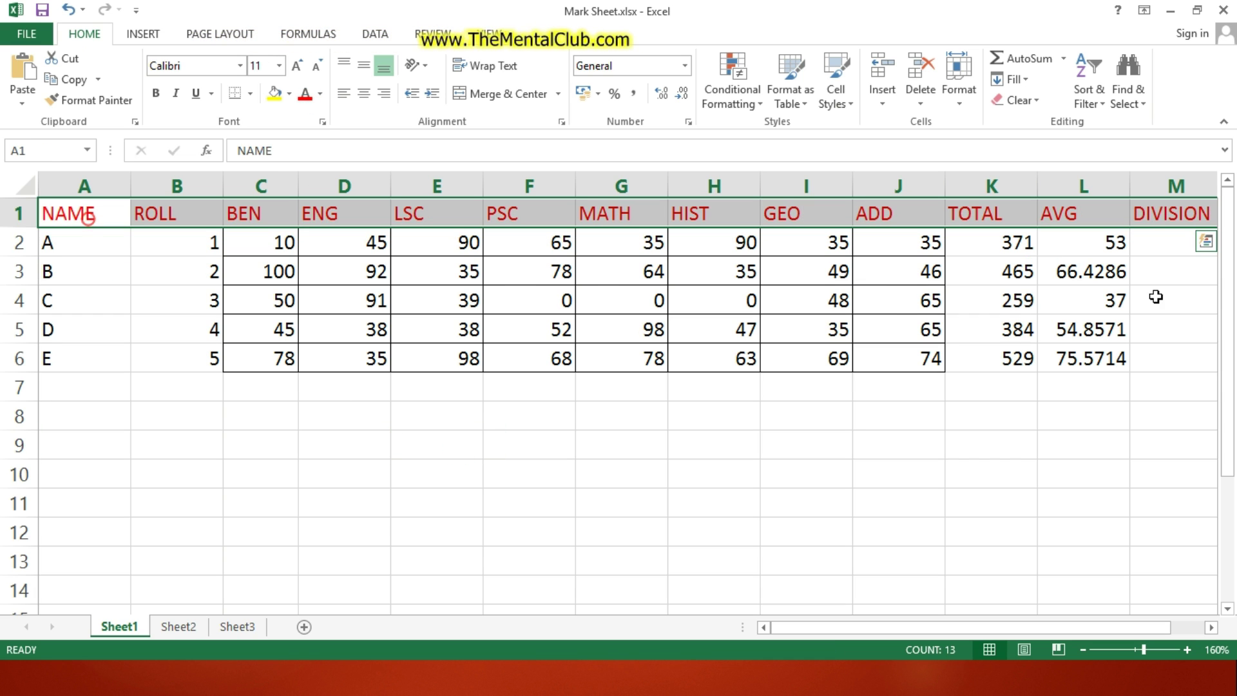
left_click(1157, 353)
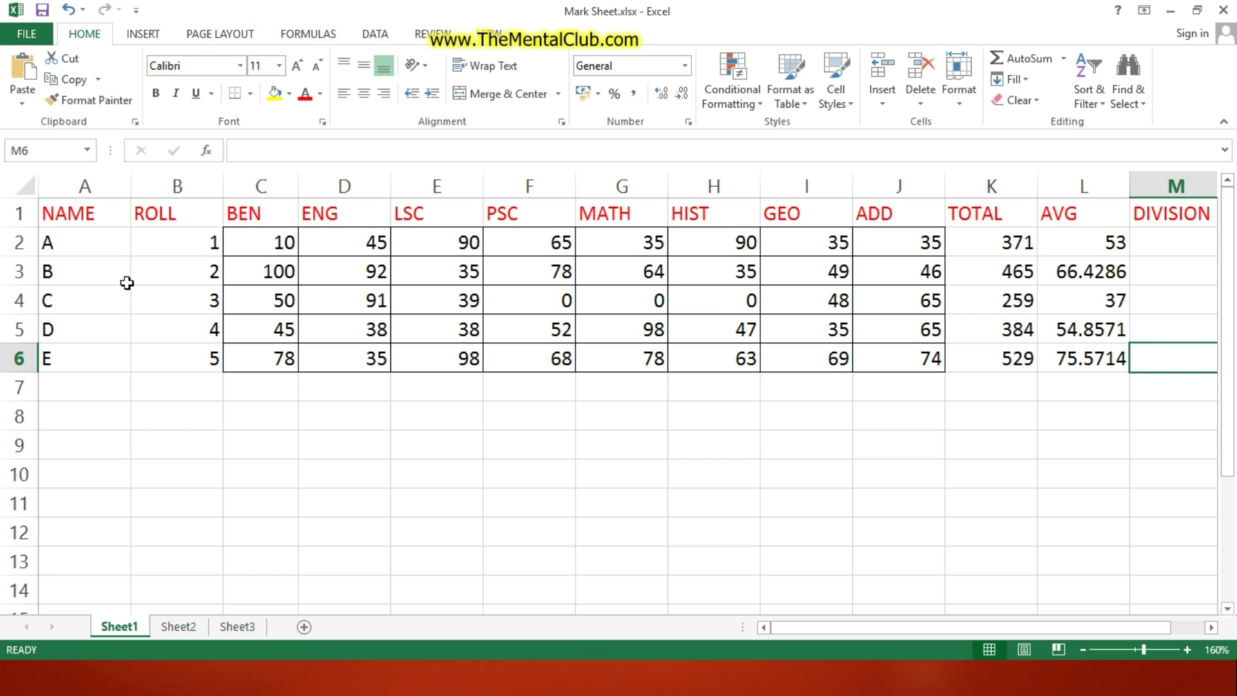
Check the Today's Topics slide, return to the mark sheet and examine record A's individual entries from NAME to PSC.
key("alt+Tab")
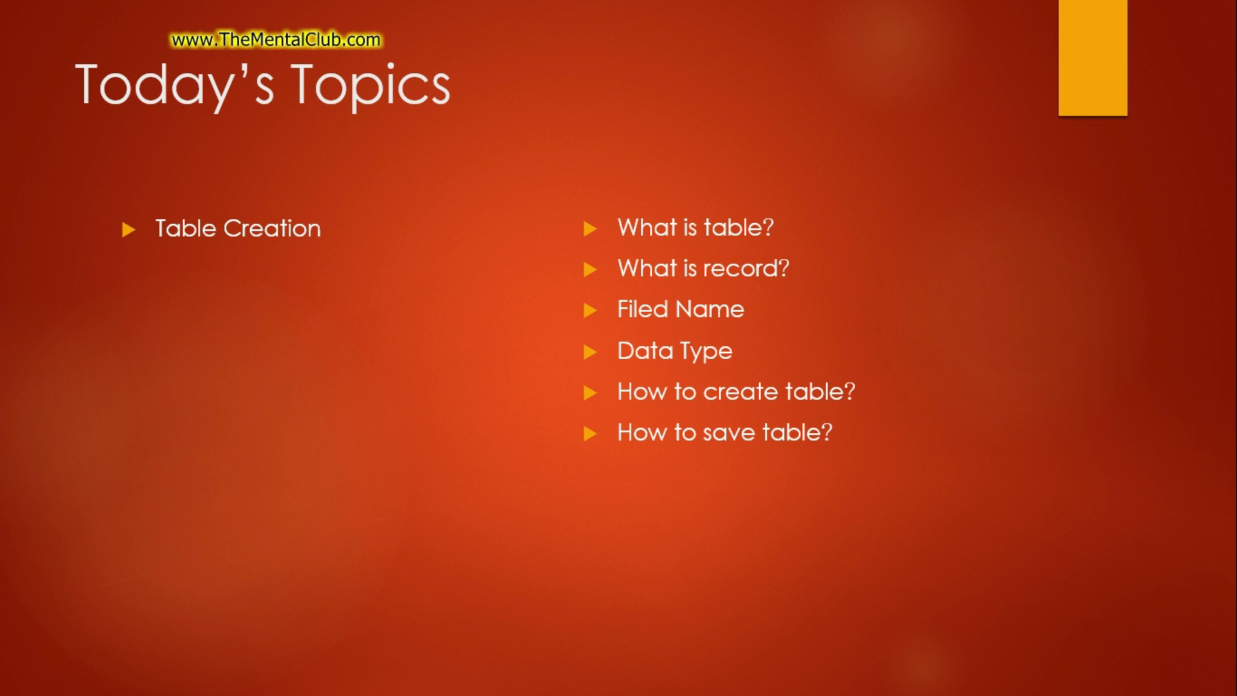
key("alt+Tab")
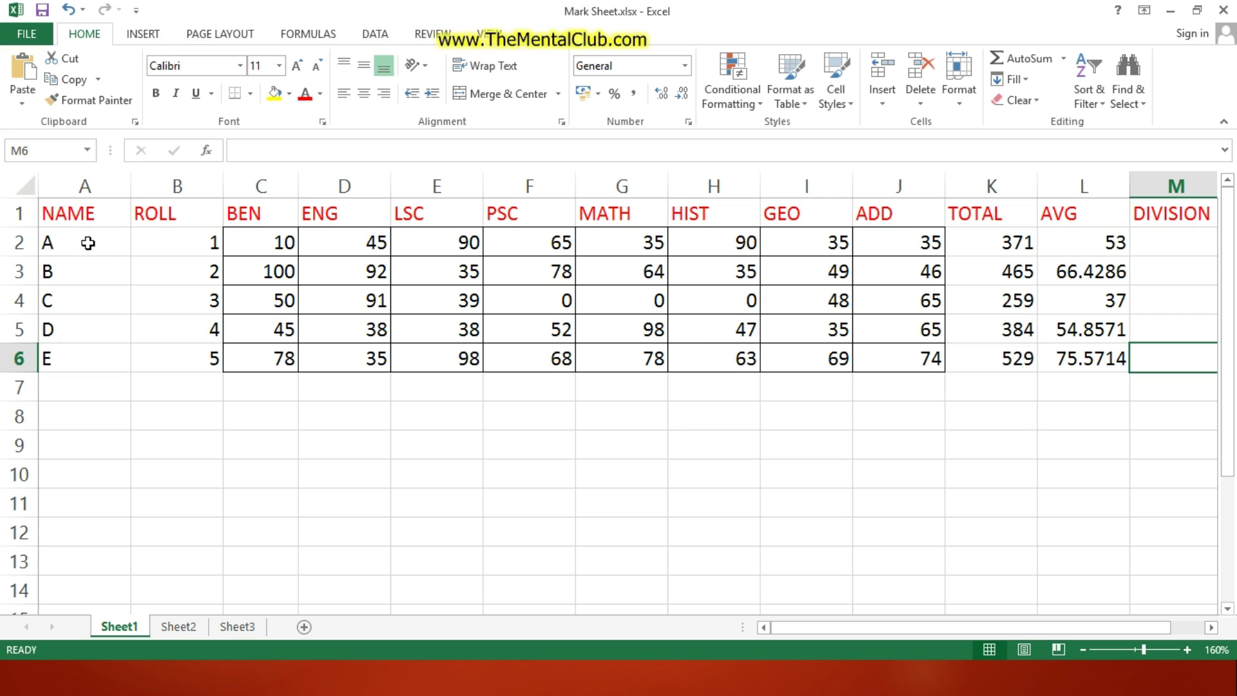
left_click(89, 242)
left_click(173, 243)
left_click(243, 245)
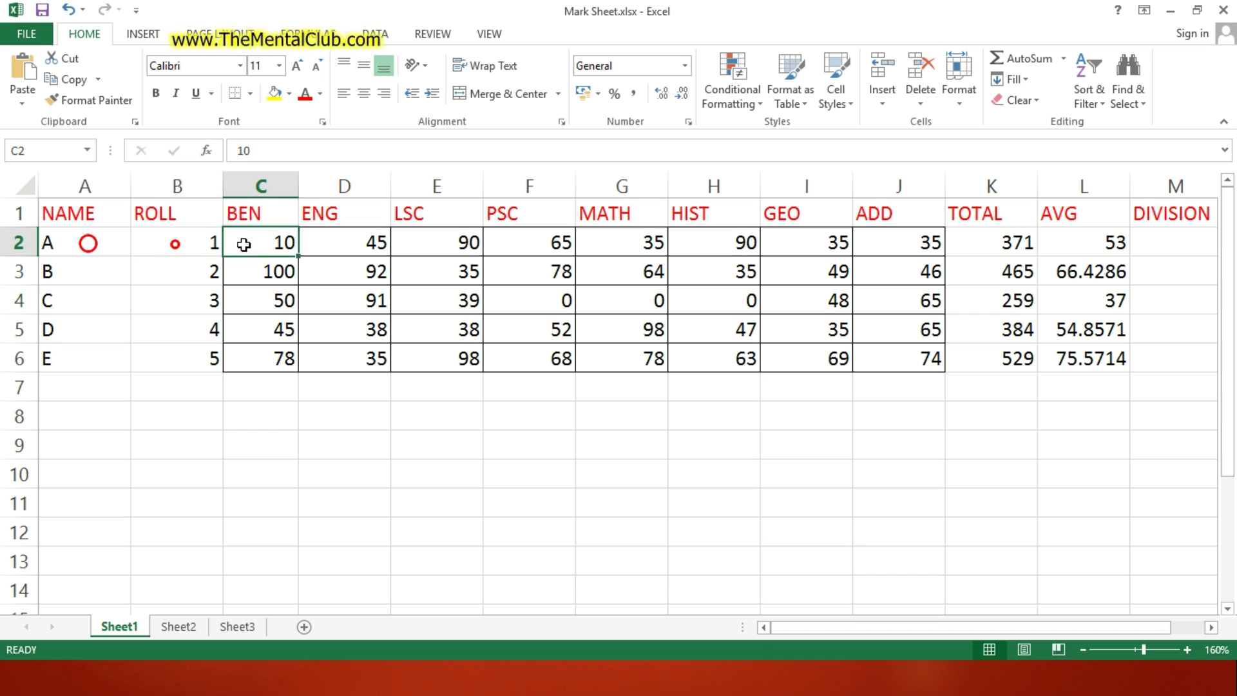
left_click(318, 244)
left_click(431, 251)
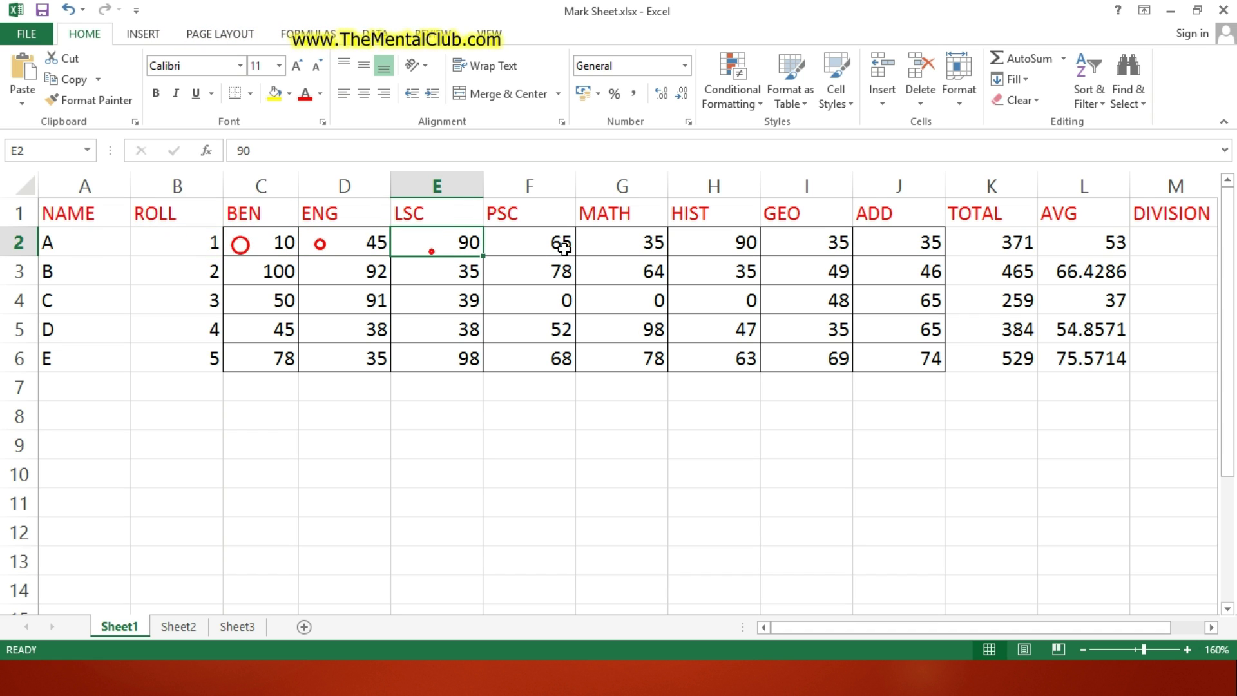
left_click(564, 246)
left_click(639, 461)
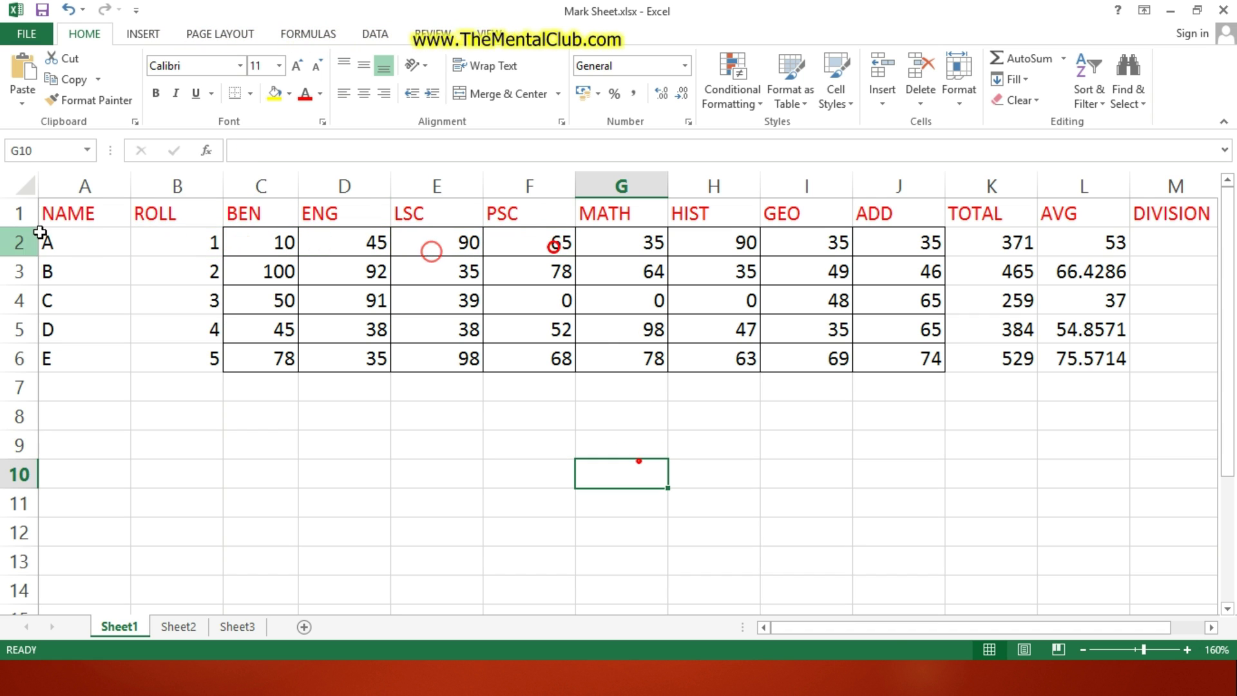
Examine the whole mark sheet in A1:M6 and record A's individual entries under NAME, ROLL, BEN and ENG.
left_click_drag(68, 208, 1192, 358)
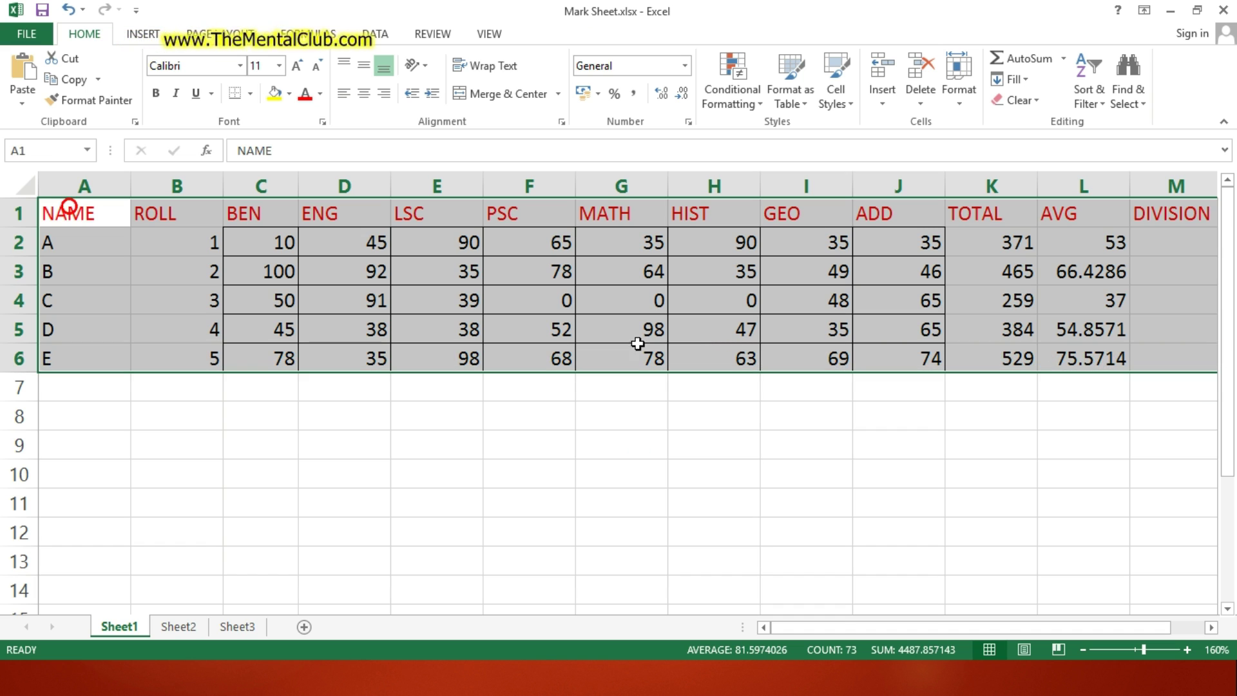
left_click(201, 246)
left_click(255, 245)
left_click(320, 245)
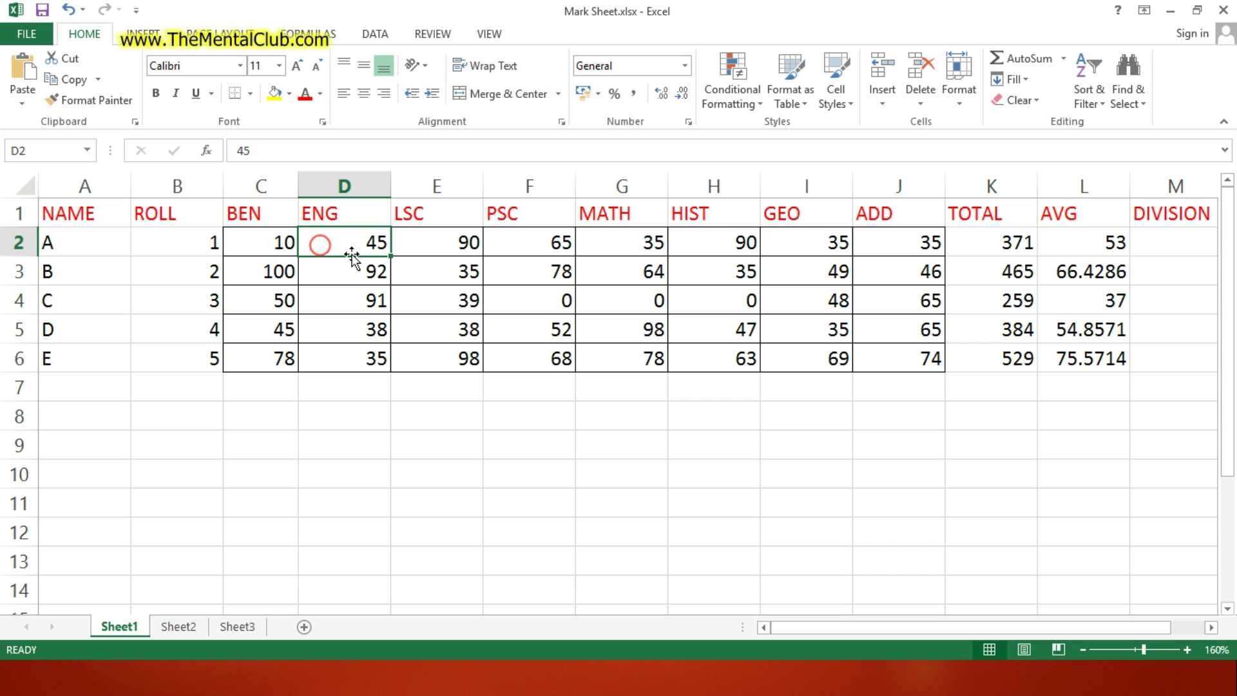
left_click(79, 247)
left_click(193, 243)
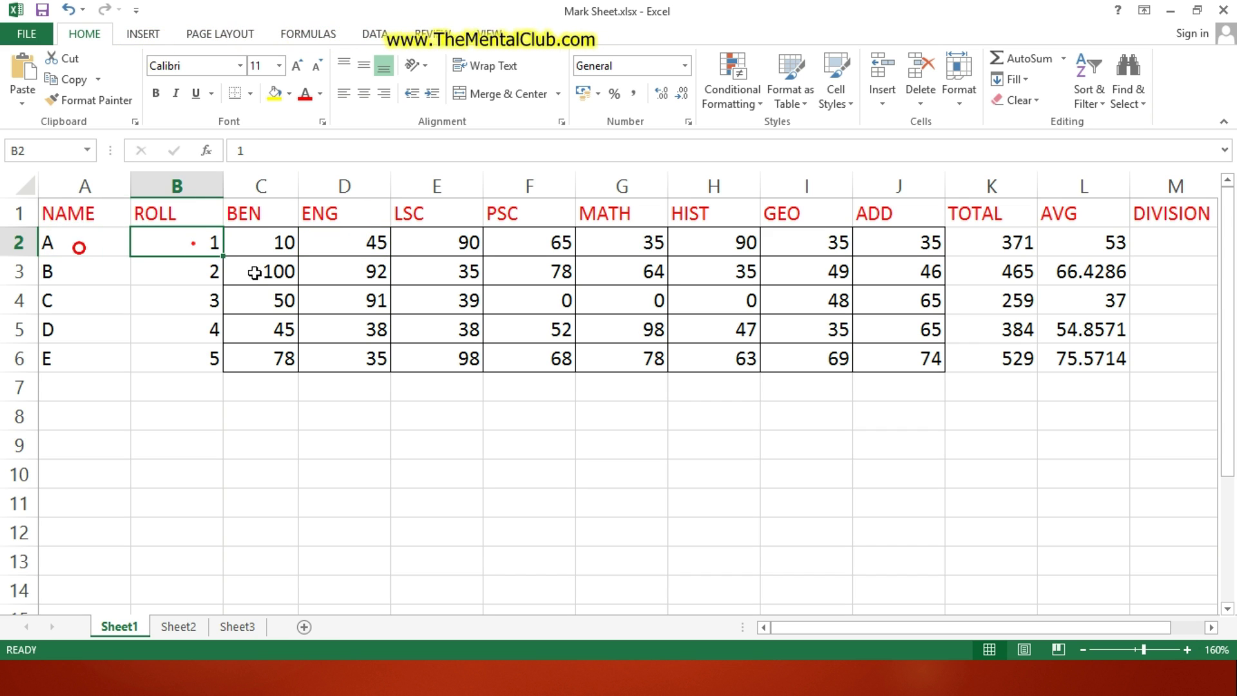
left_click(265, 243)
left_click(364, 250)
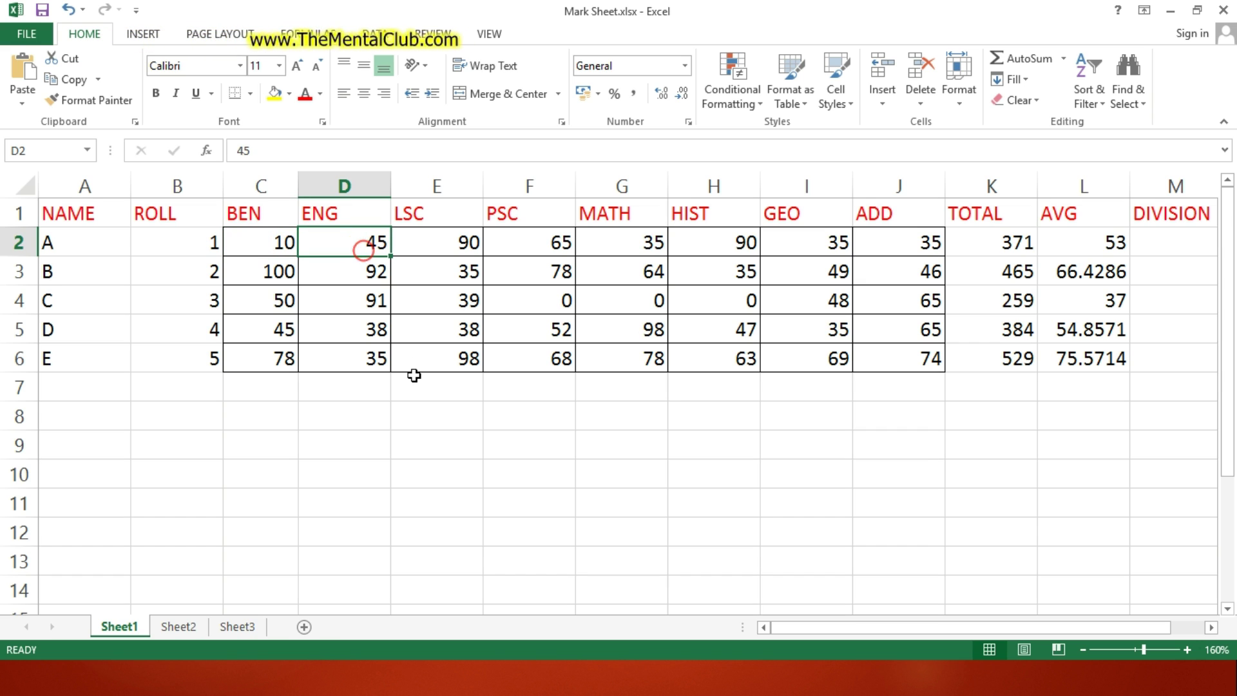
left_click(426, 398)
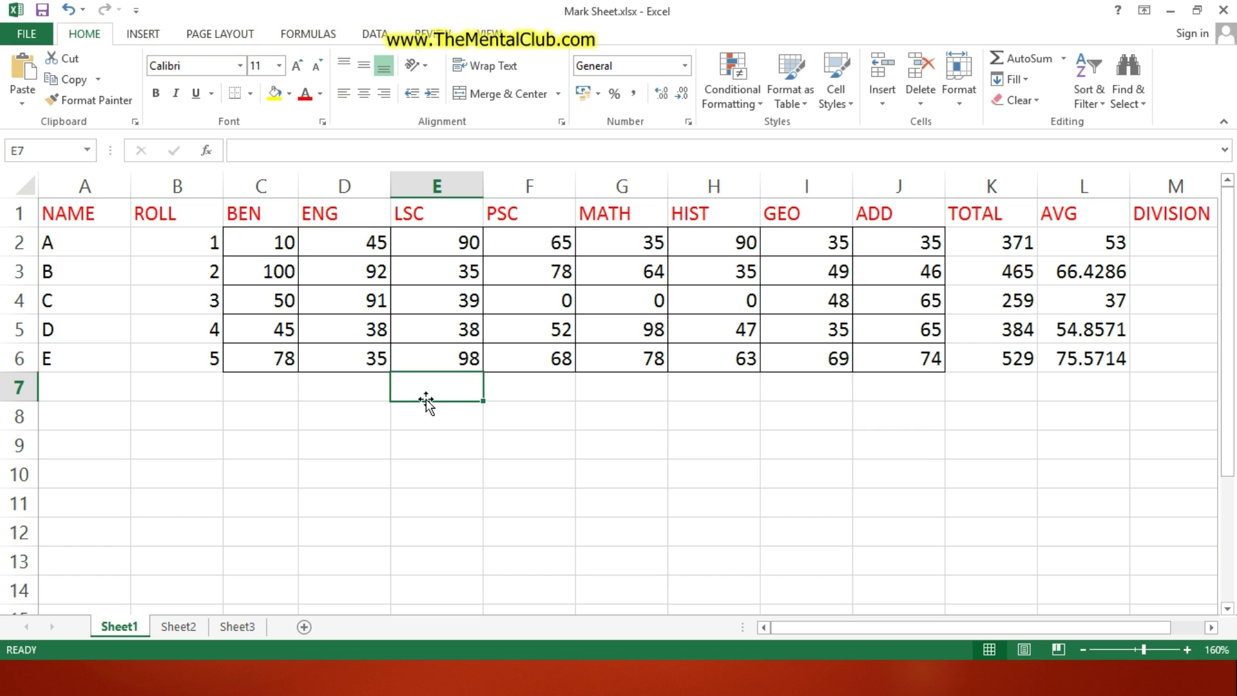
Examine the data block in A2:M6, followed by the values in the NAME and ROLL columns.
left_click(73, 242)
left_click_drag(143, 243, 1160, 358)
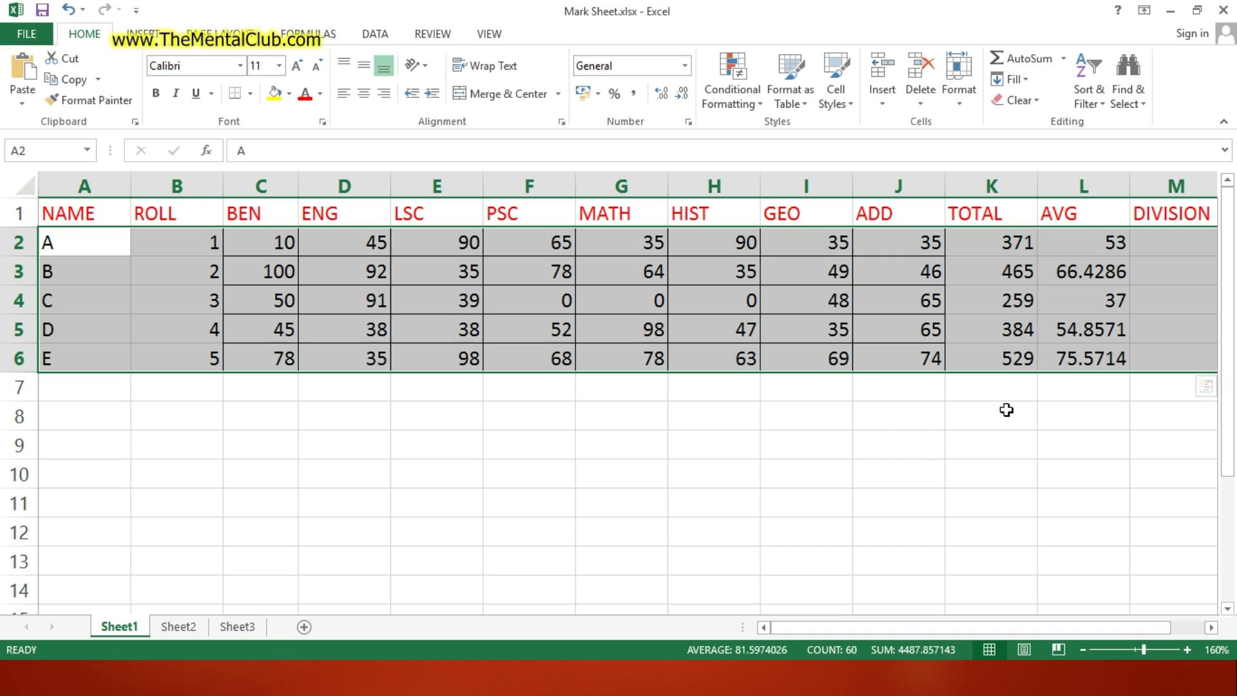
left_click(507, 428)
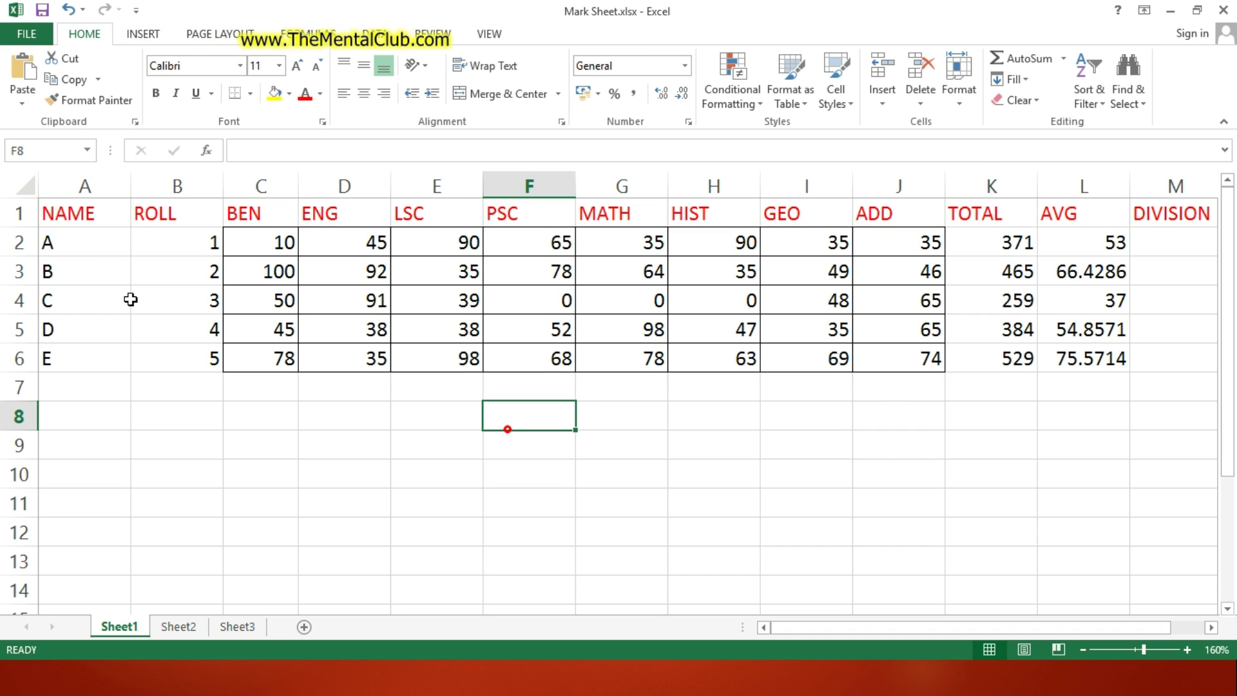
left_click_drag(88, 244, 87, 358)
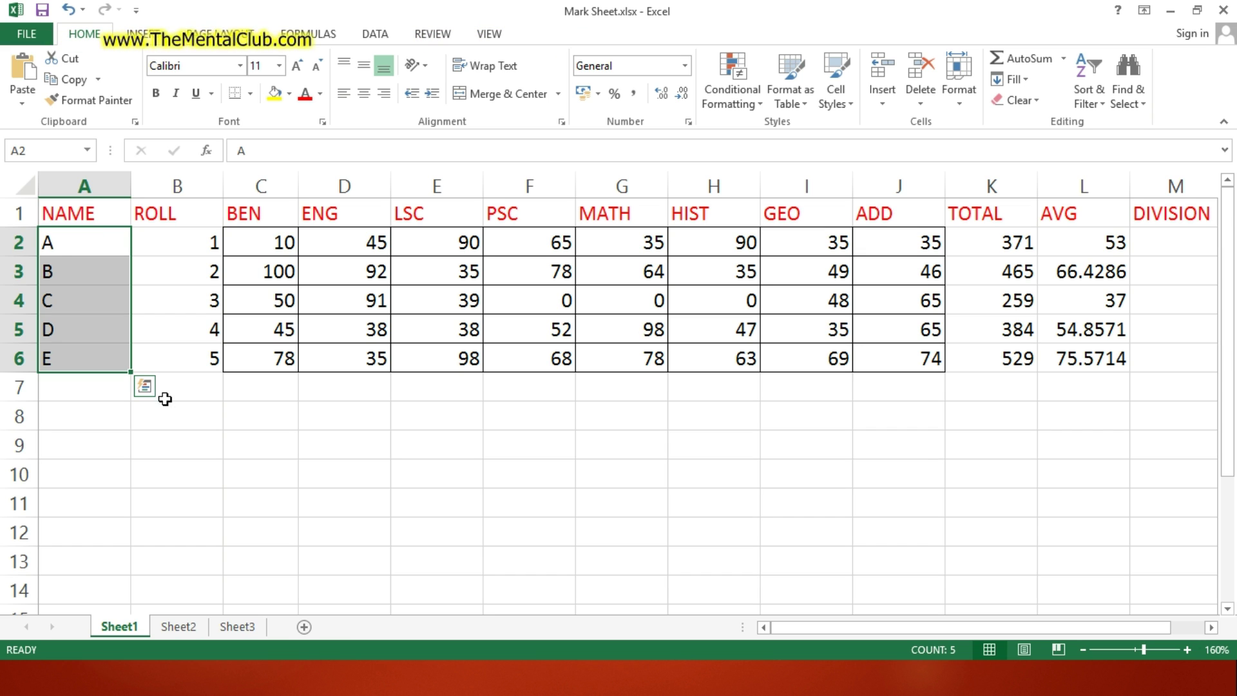
left_click(70, 322)
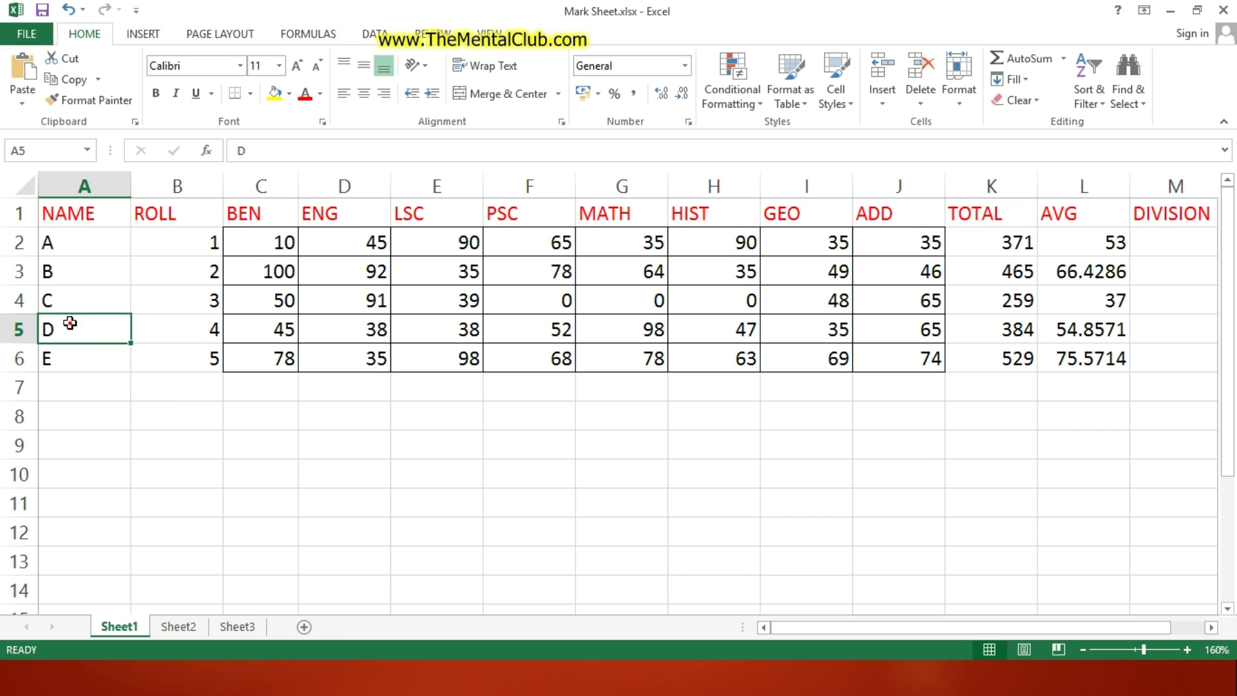
left_click_drag(78, 239, 72, 365)
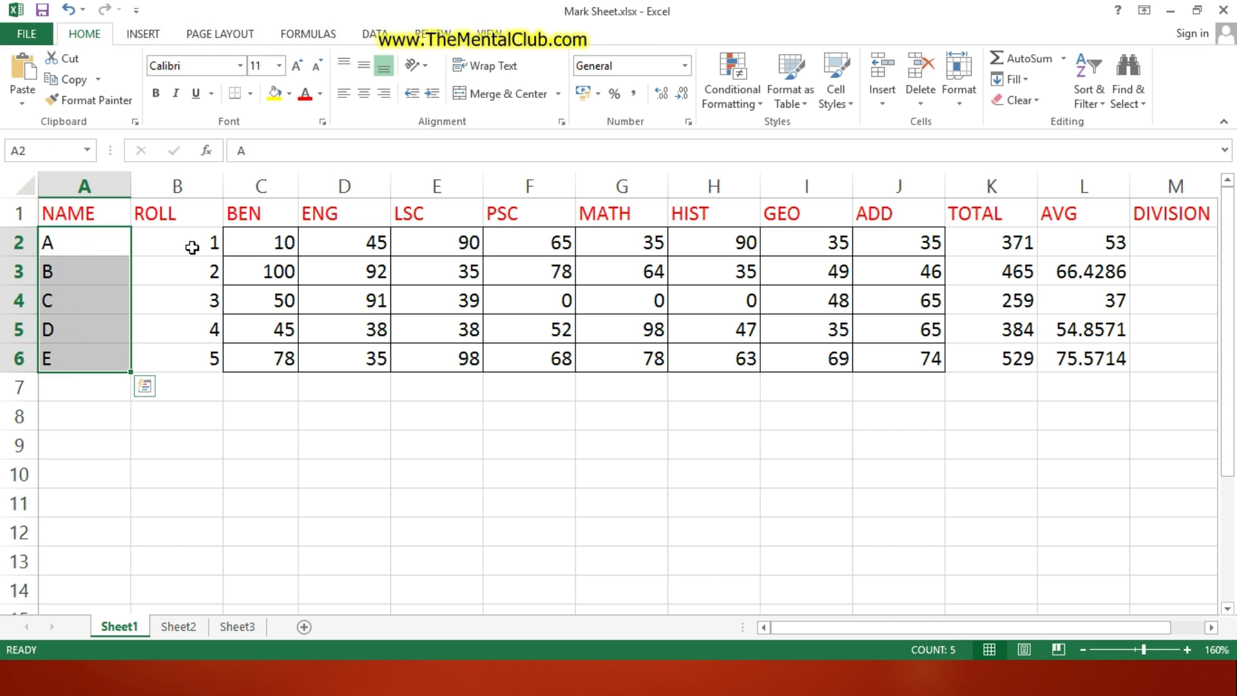
left_click_drag(192, 242, 191, 361)
left_click(197, 409)
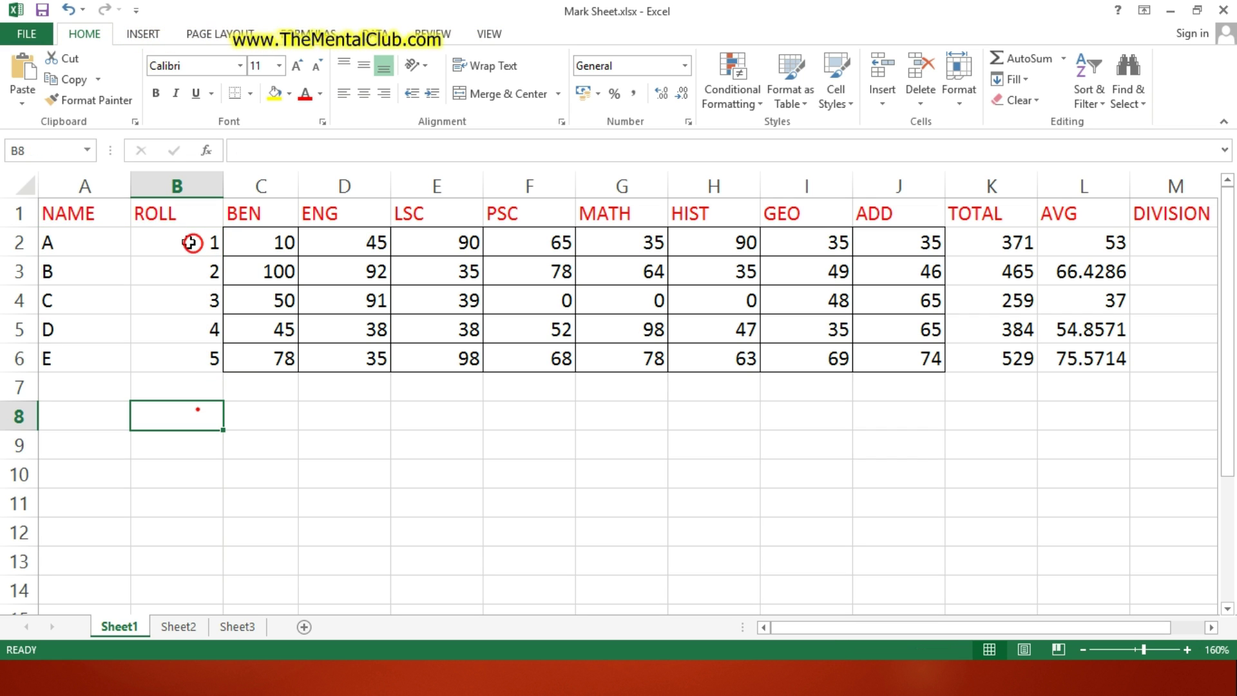
Examine the marks from BEN to ADD and the TOTAL, AVG and DIVISION columns in rows 2 to 6.
left_click_drag(257, 238, 876, 367)
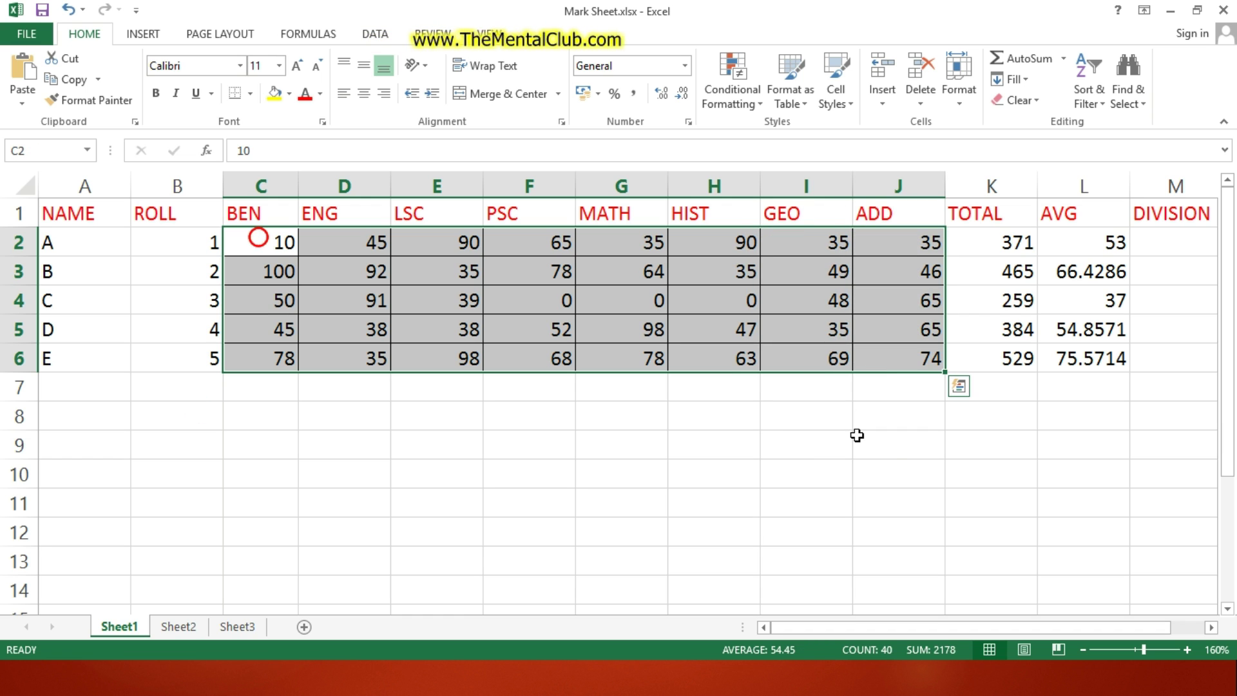
left_click(895, 448)
left_click_drag(998, 243, 1003, 358)
left_click_drag(1084, 240, 1081, 358)
left_click(1166, 243)
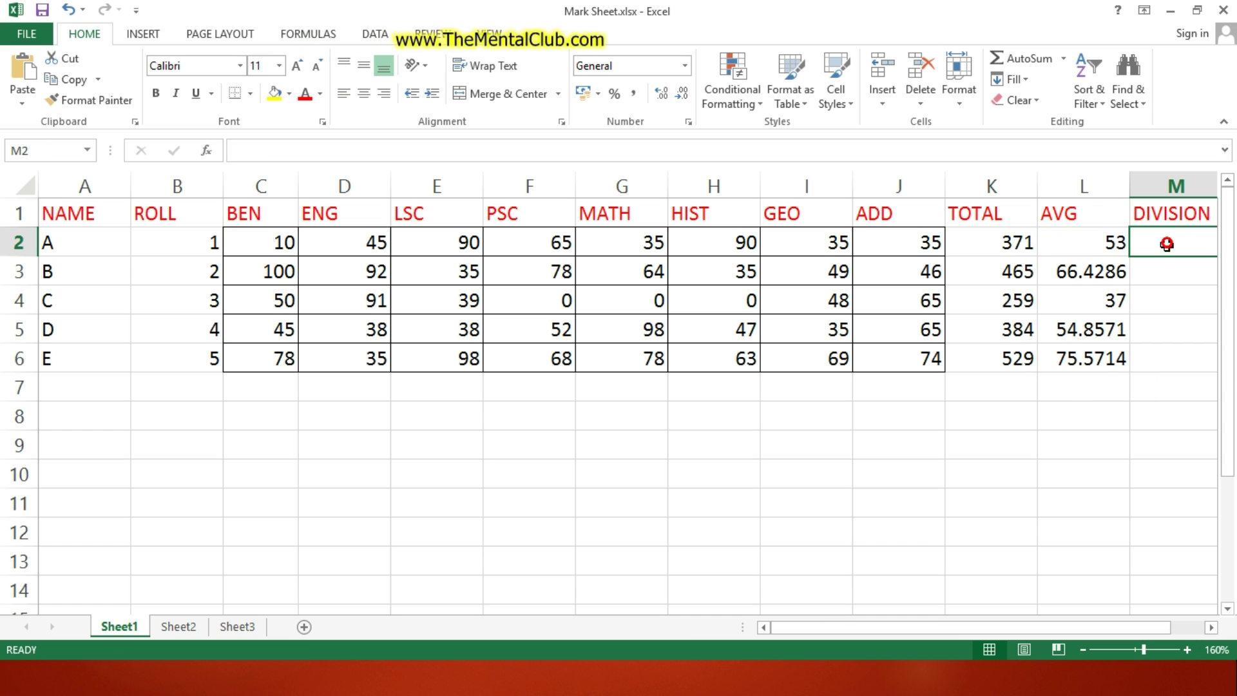
left_click_drag(1166, 243, 1172, 353)
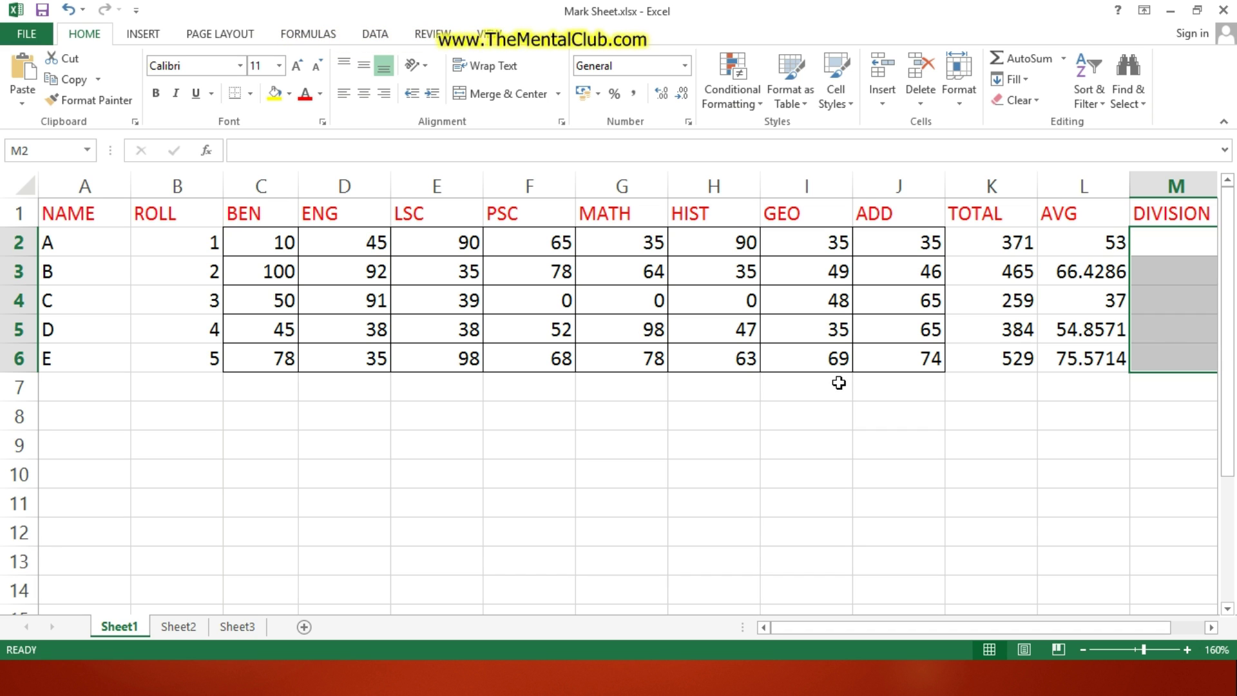
Insert the current date in cell G8 with the formula =TODAY() and select that cell as a date example.
left_click(628, 417)
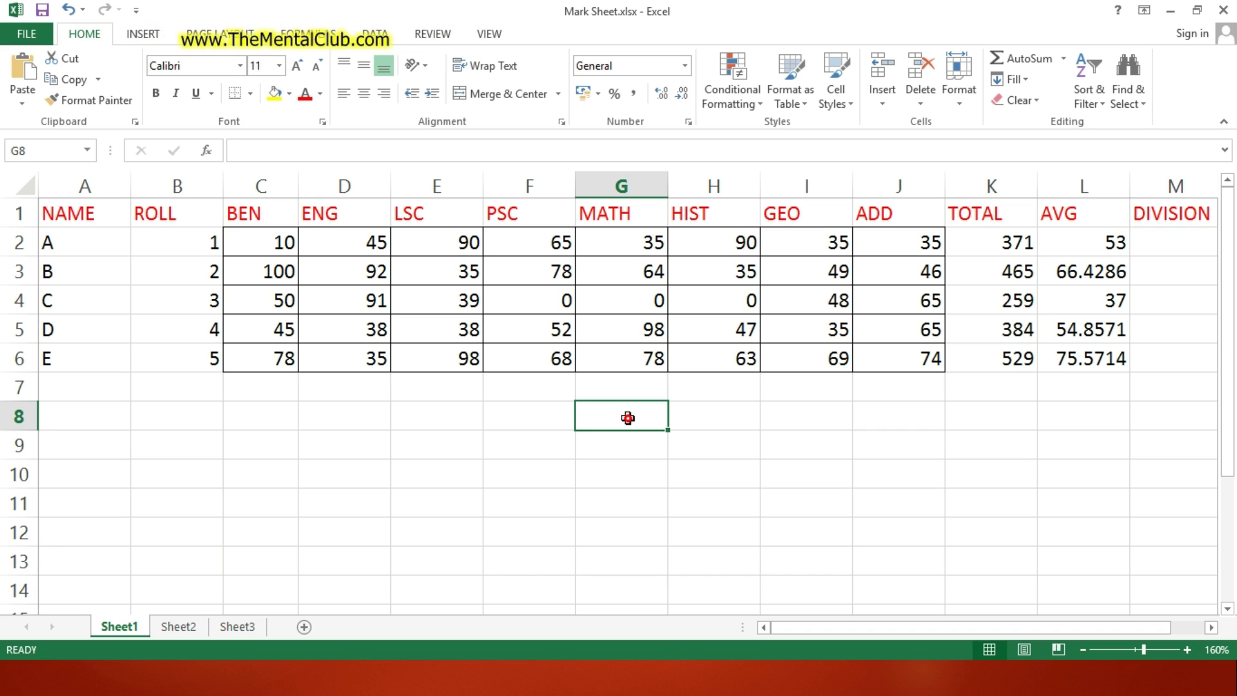
type("=t")
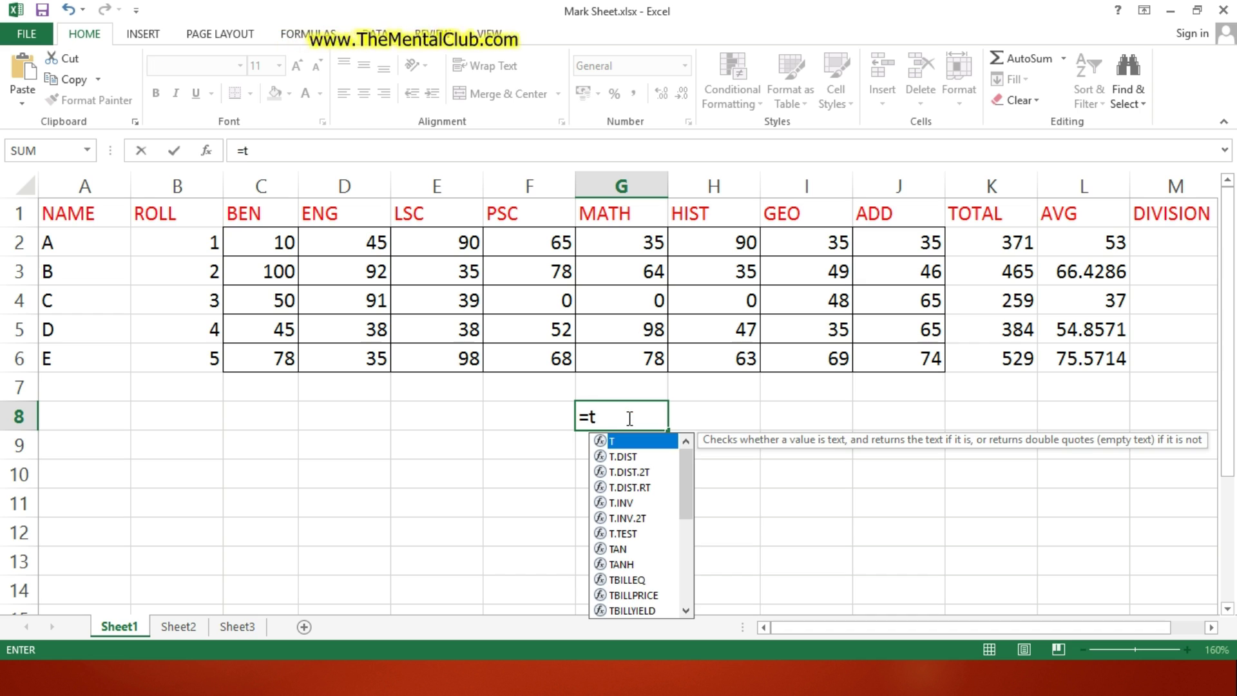
type("oda")
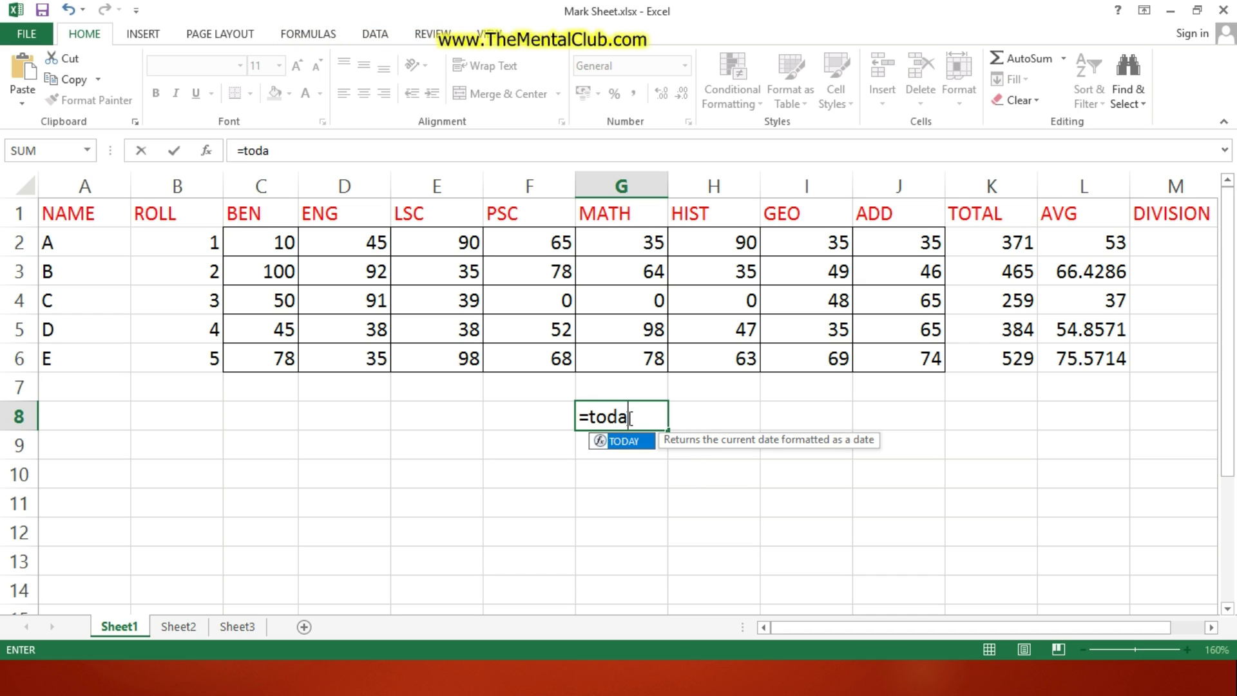
key("Tab")
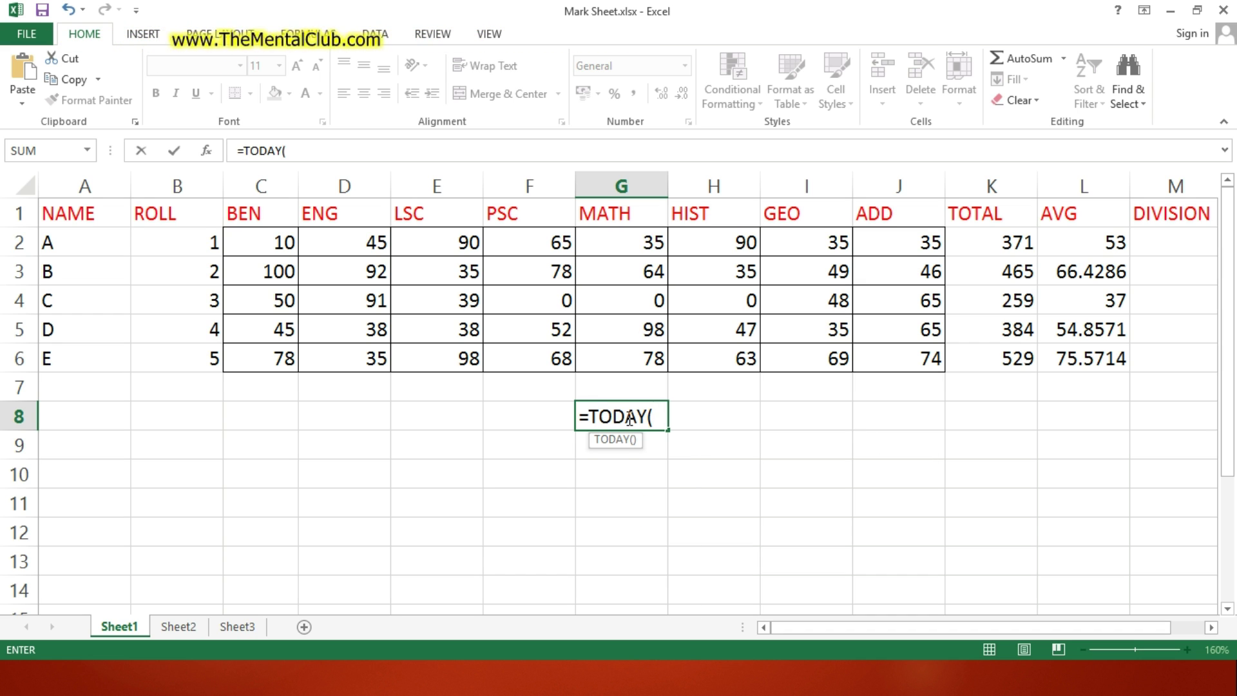
type(")")
key("Return")
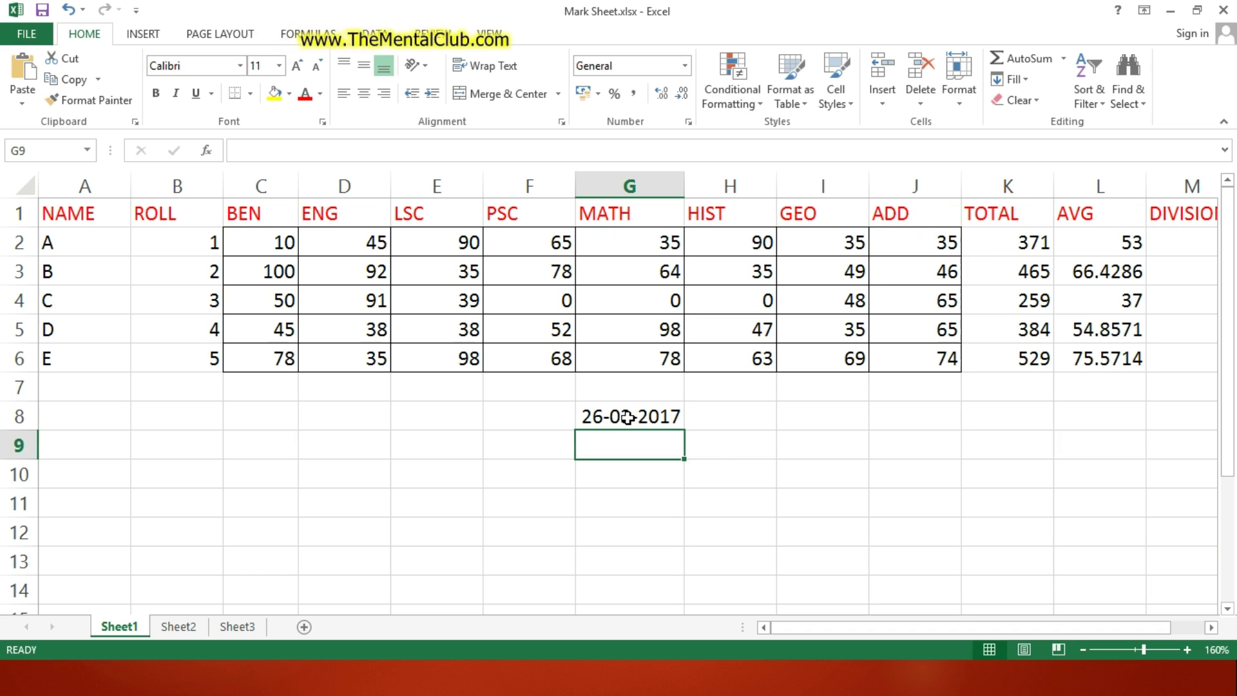
key("Up")
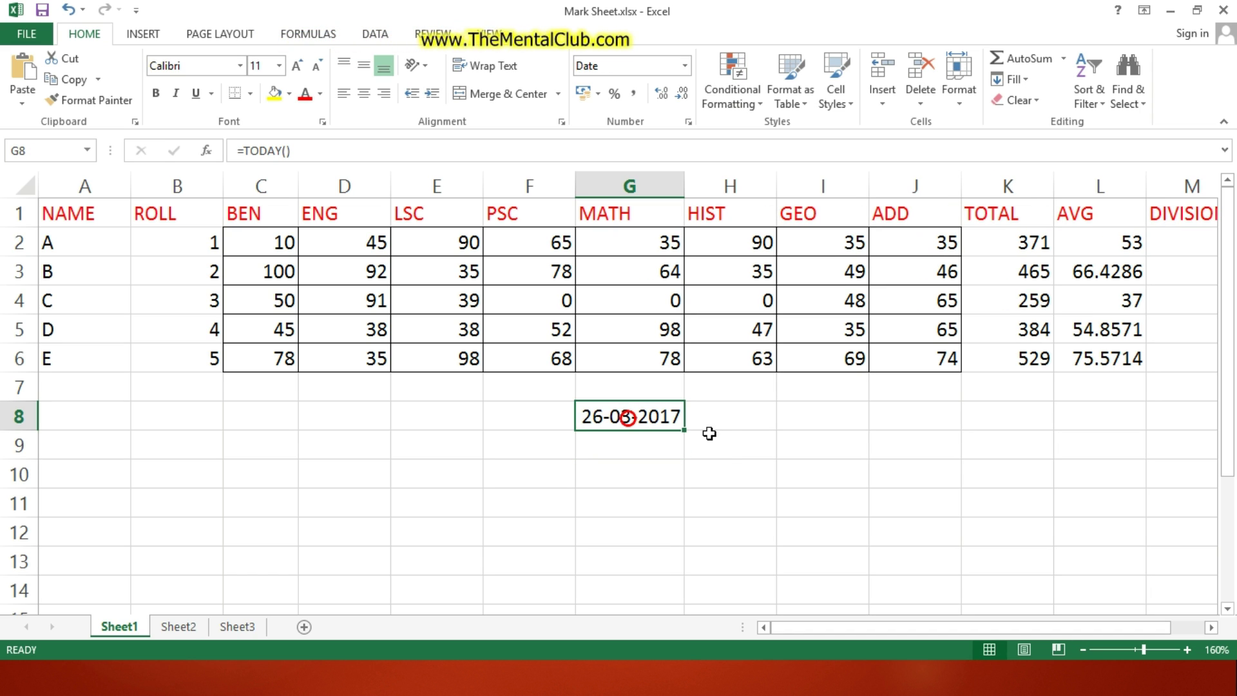
Examine record A's DIVISION cell, check the Today's Topics slide and the desktop, and return to the mark sheet.
left_click(1182, 242)
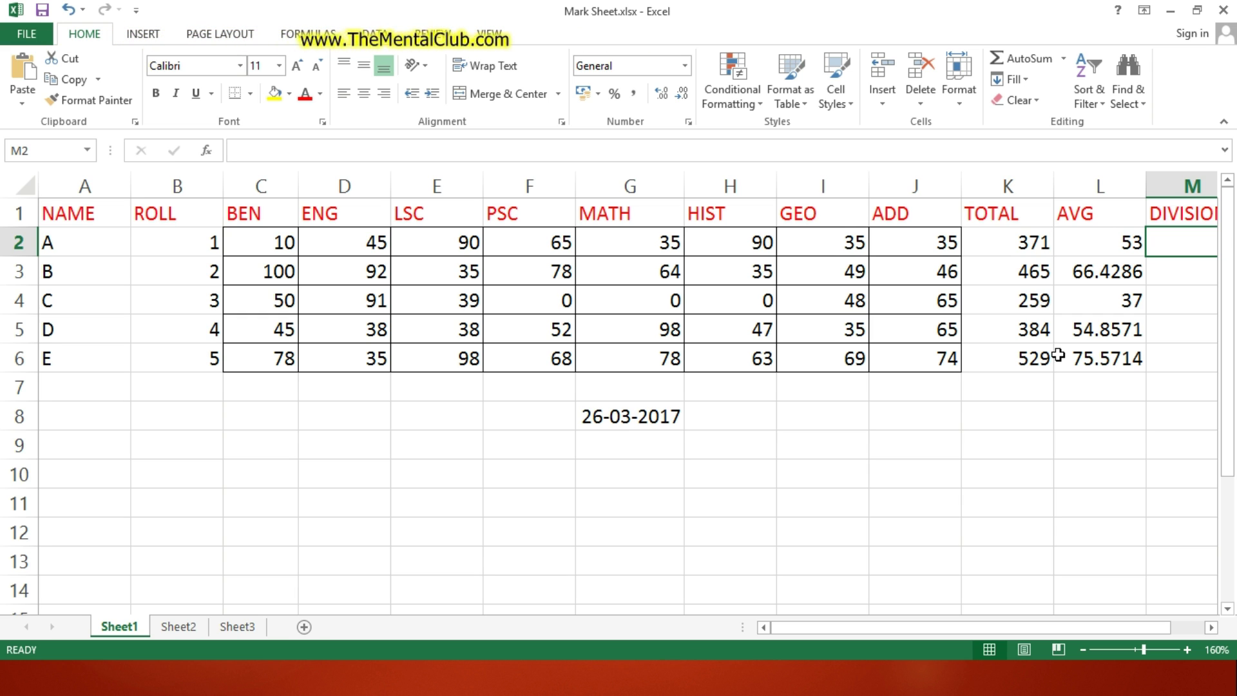
key("alt+Tab")
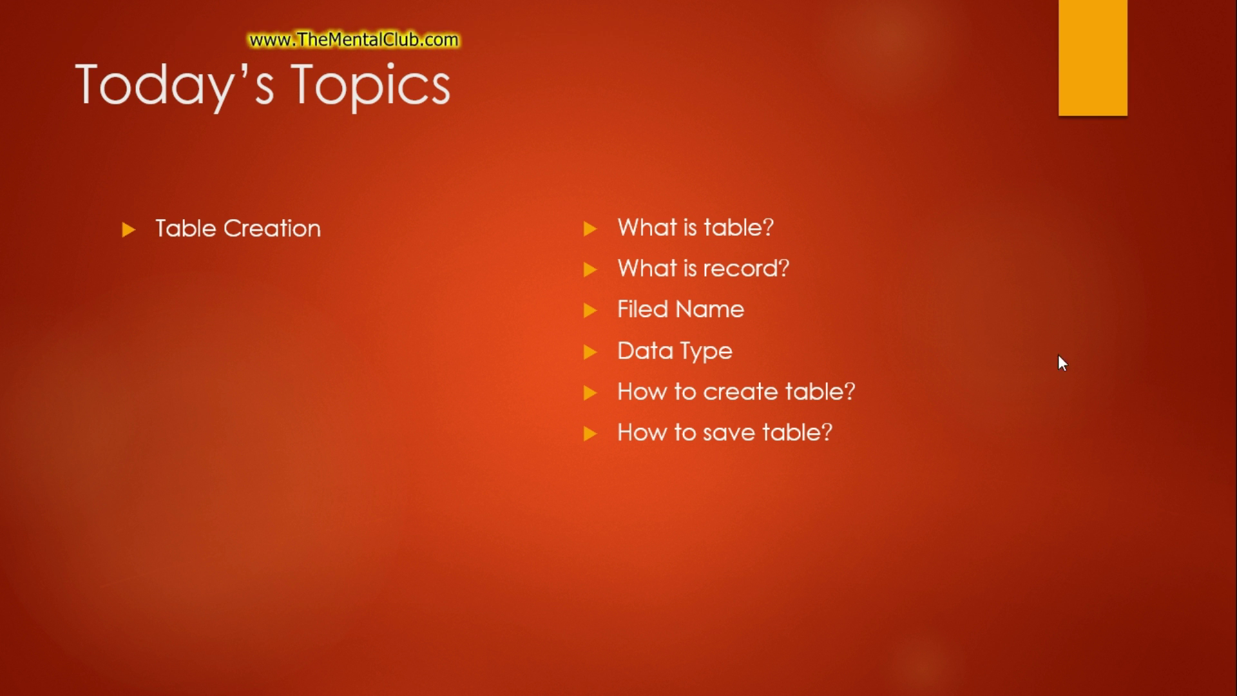
key("super")
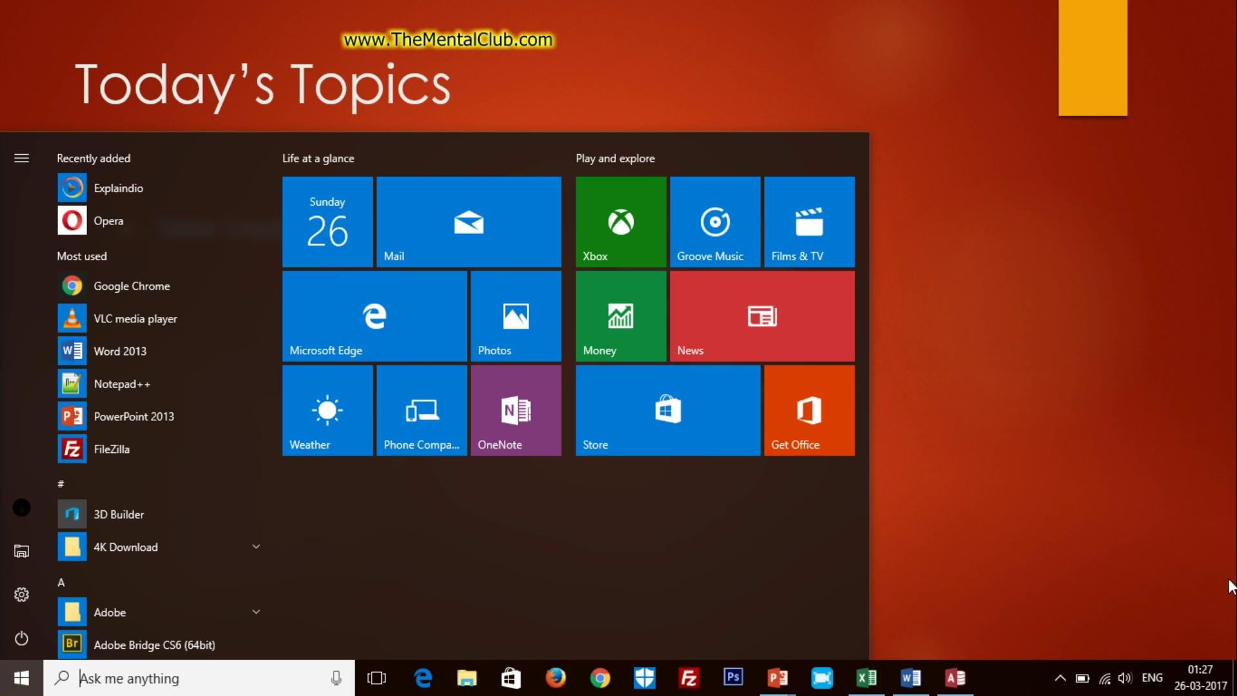
left_click(1132, 619)
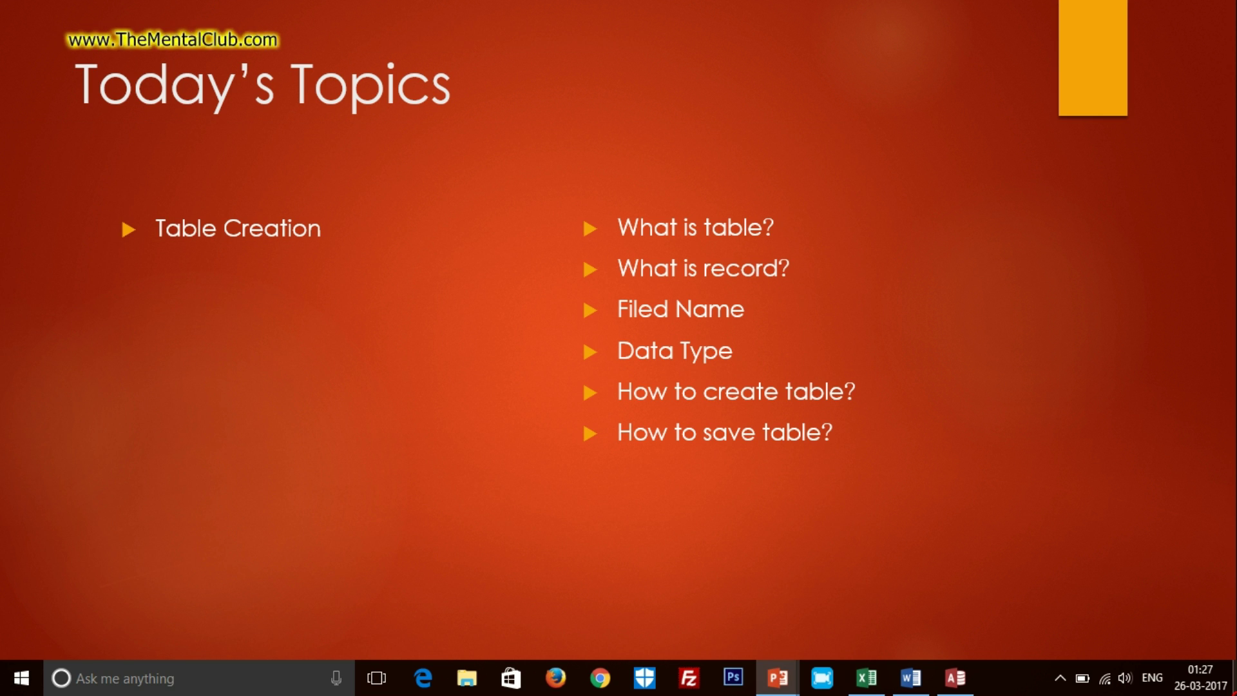
key("super+d")
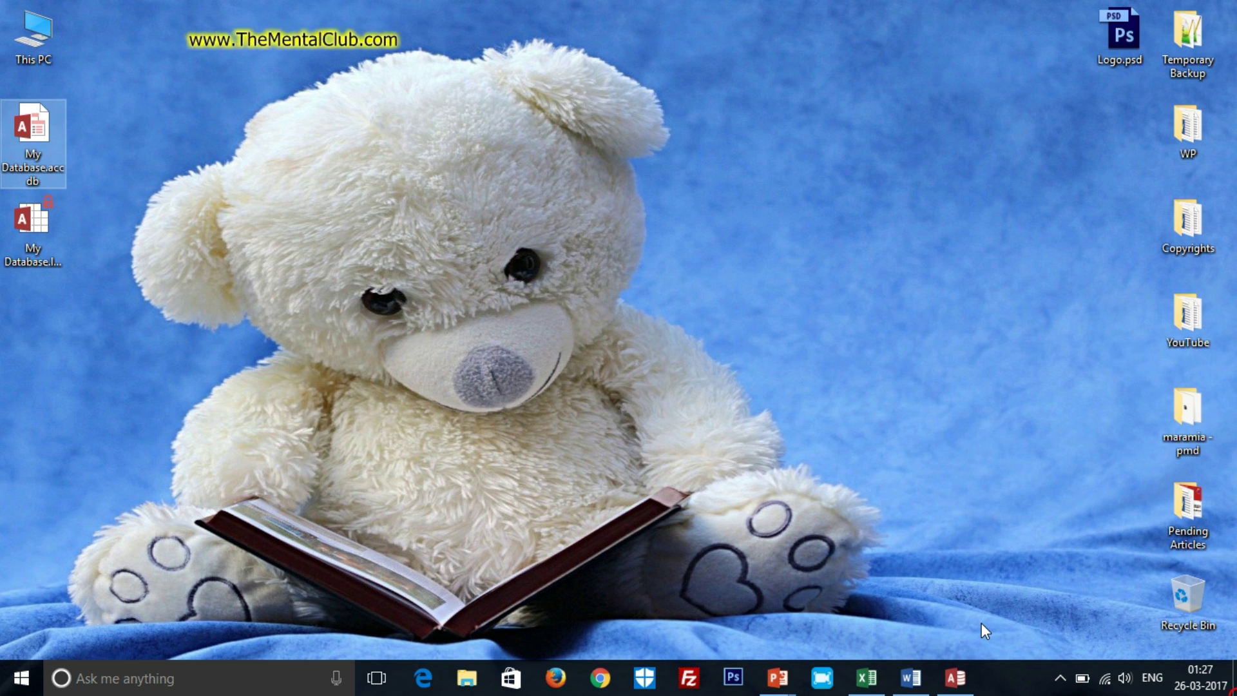
key("alt+Tab")
key("Tab")
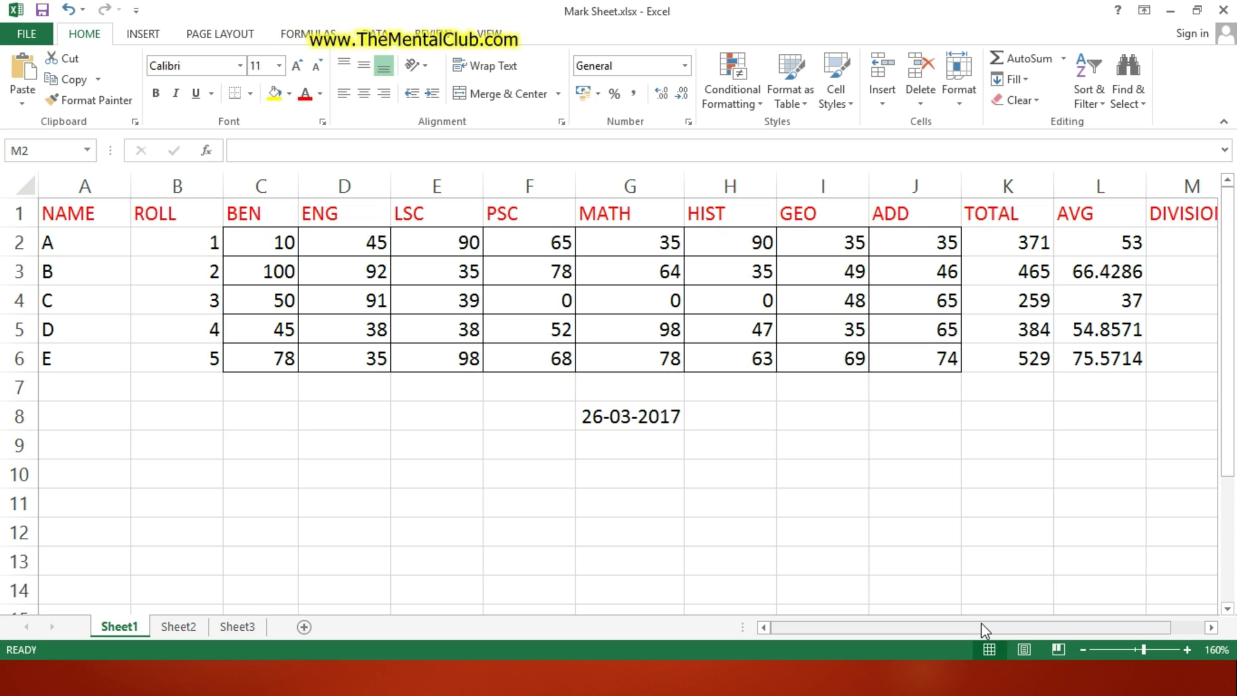
Look through Sheet2 and Sheet3 of the mark sheet workbook and return to Sheet1.
left_click(528, 345)
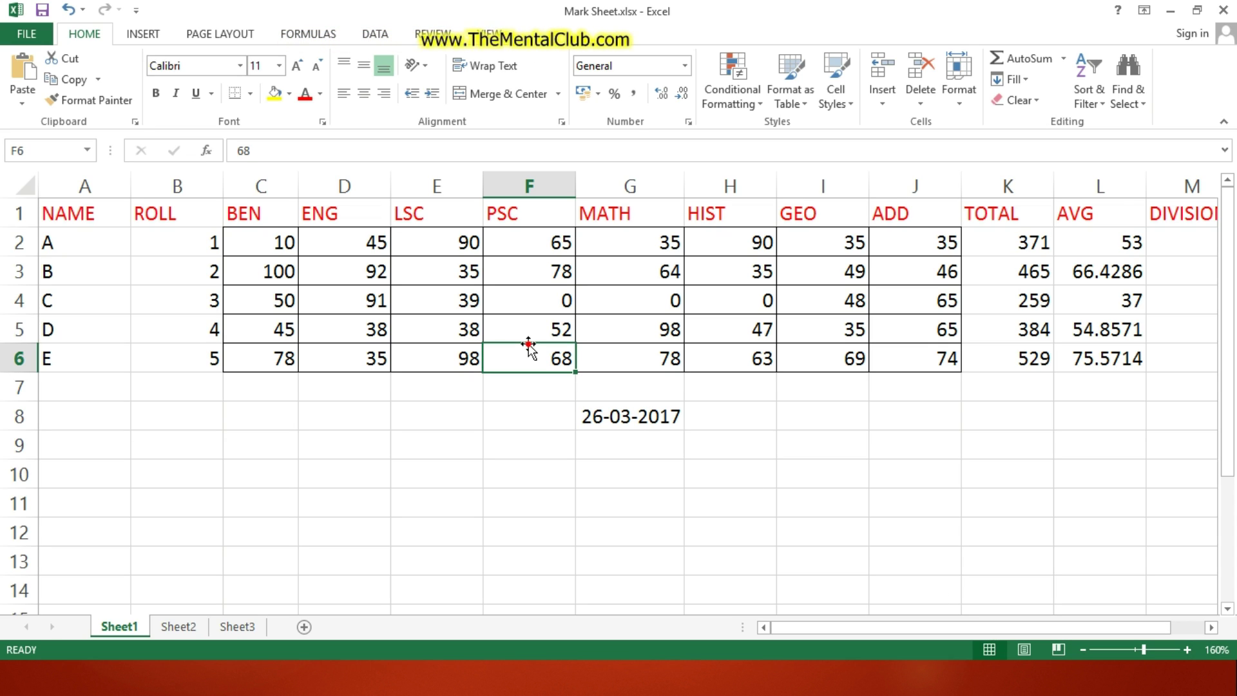
left_click(177, 626)
left_click(229, 628)
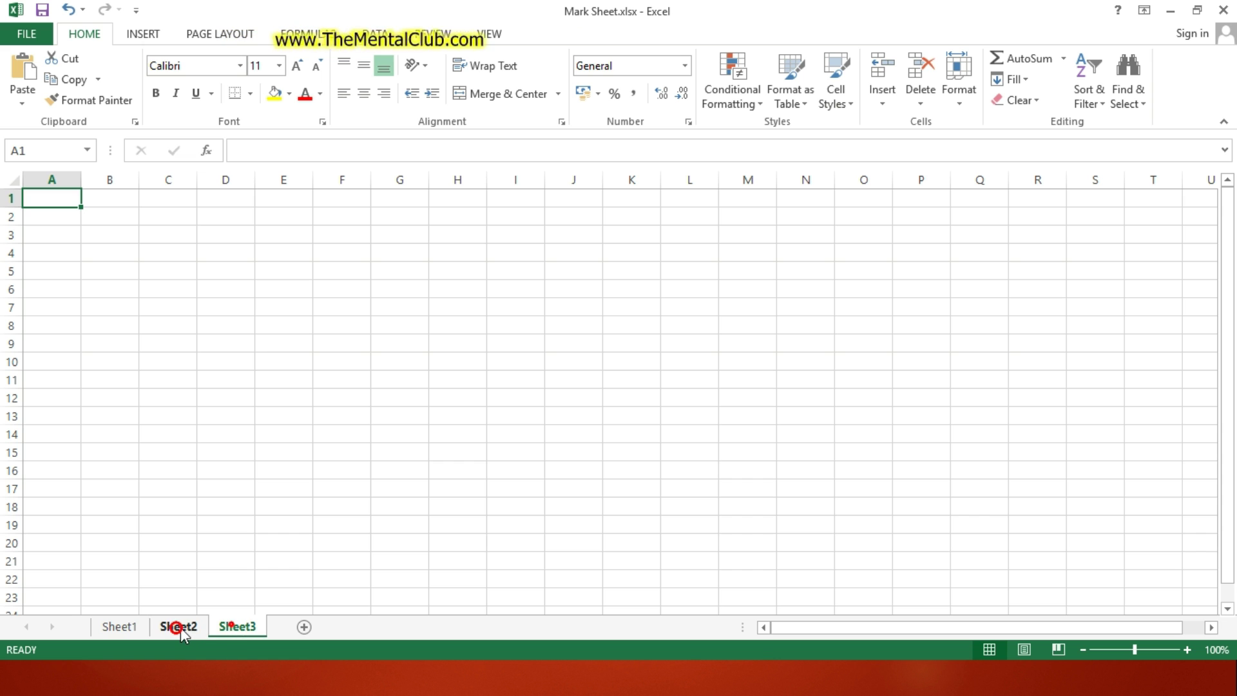
left_click(127, 627)
left_click(180, 626)
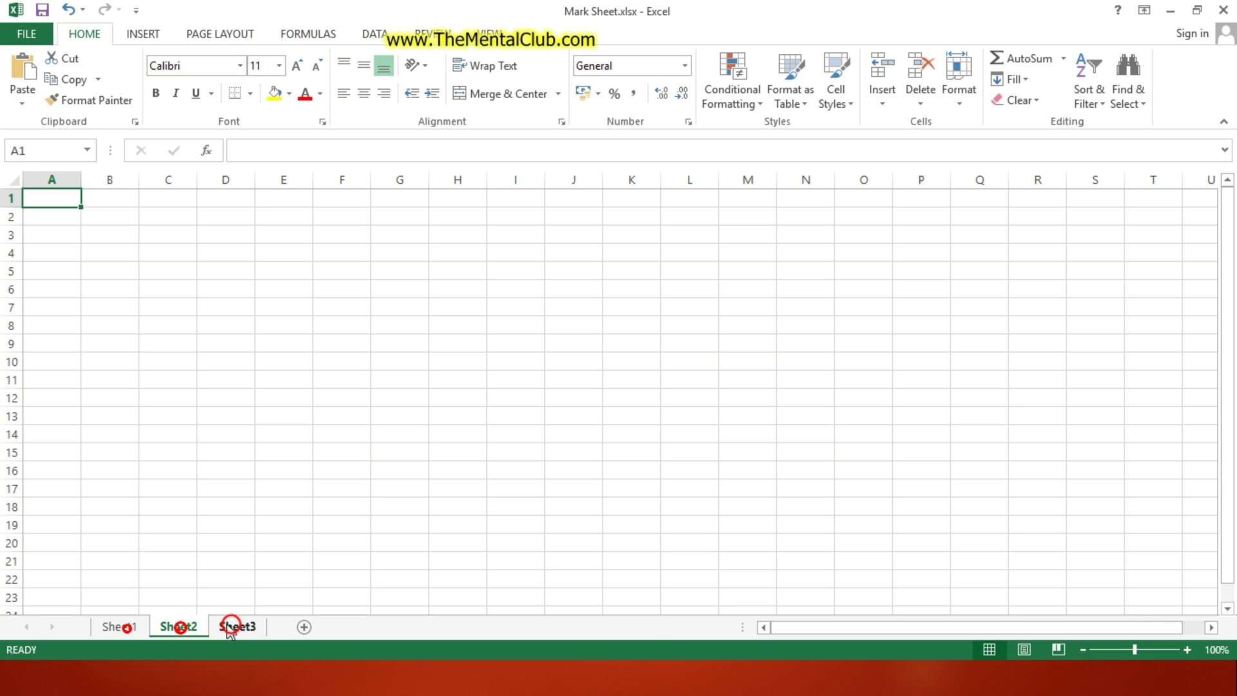
left_click(237, 628)
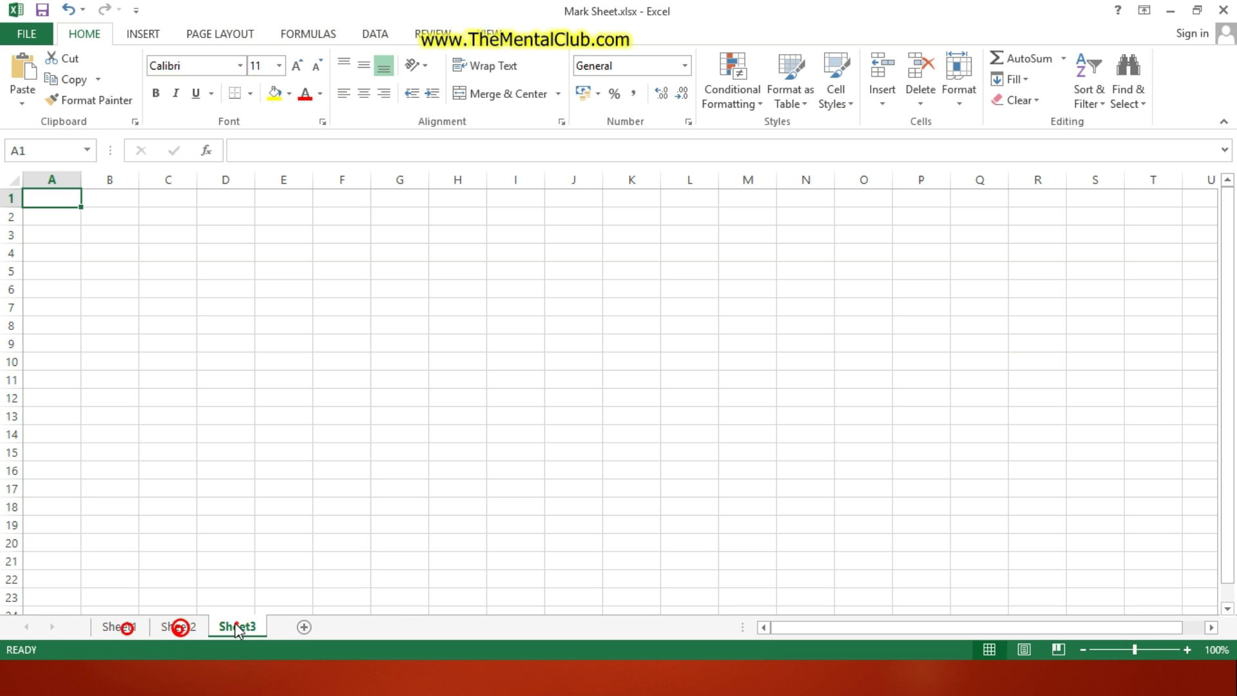
left_click(128, 625)
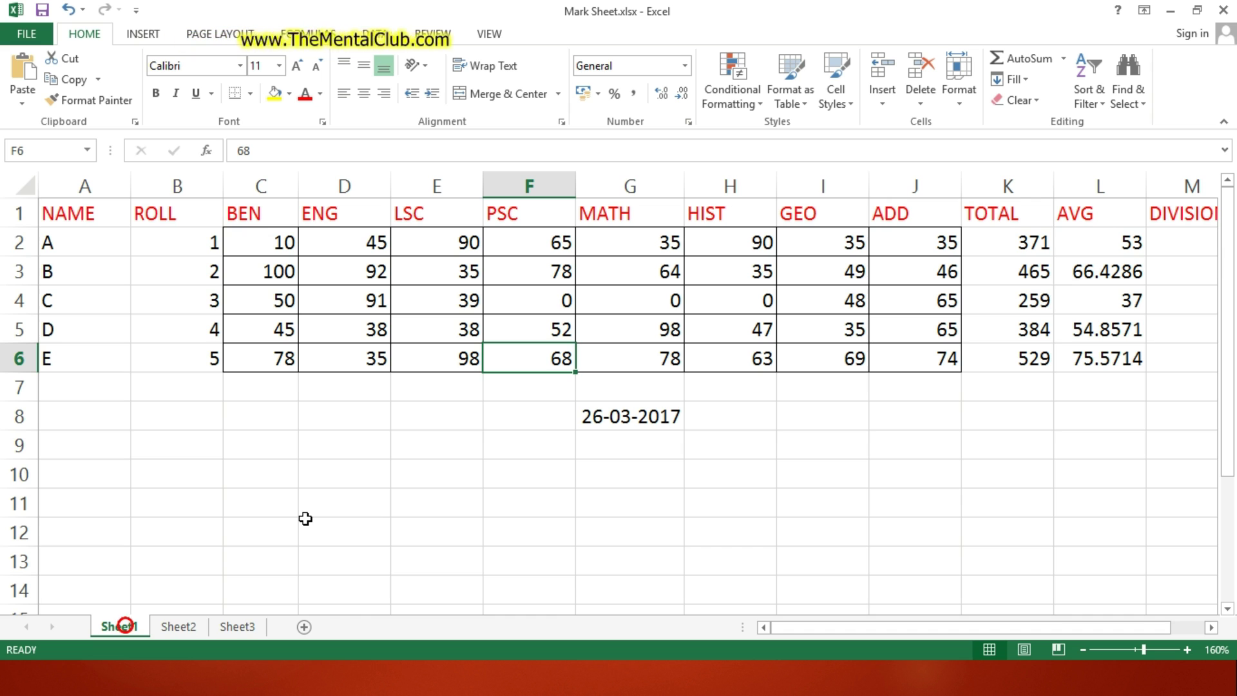
Switch to the My Database window in Access to view it, and return to the Today's Topics slide show.
key("alt+Tab")
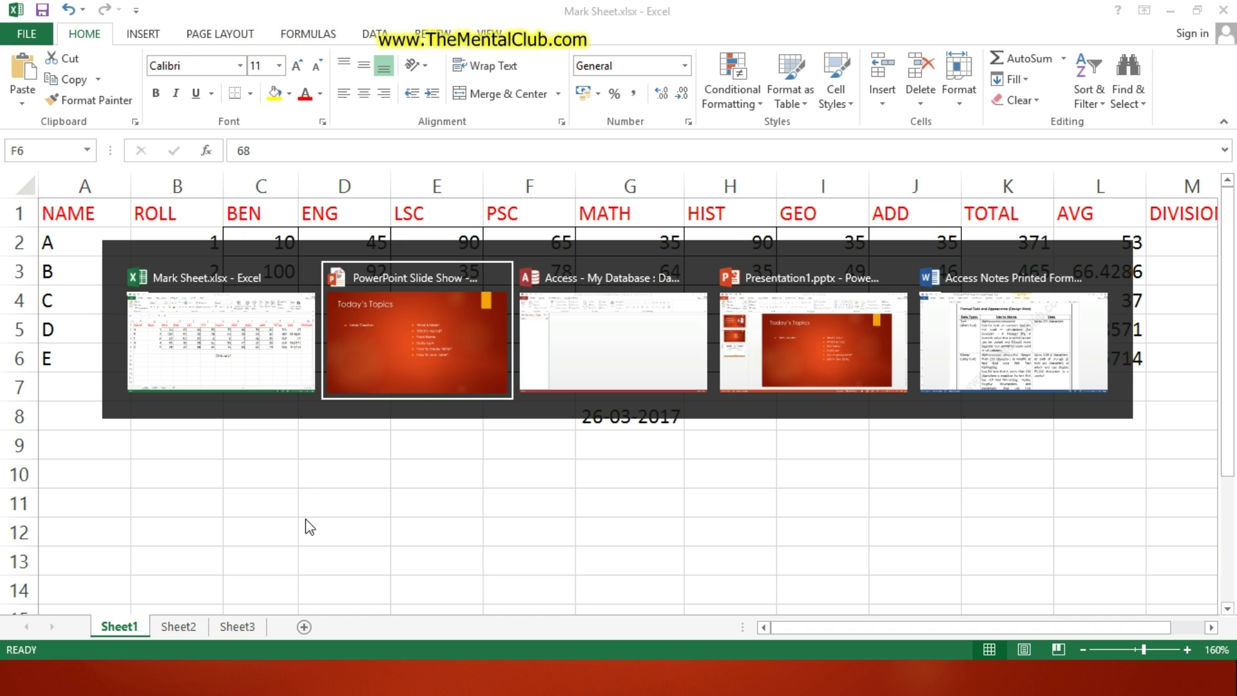
key("Tab")
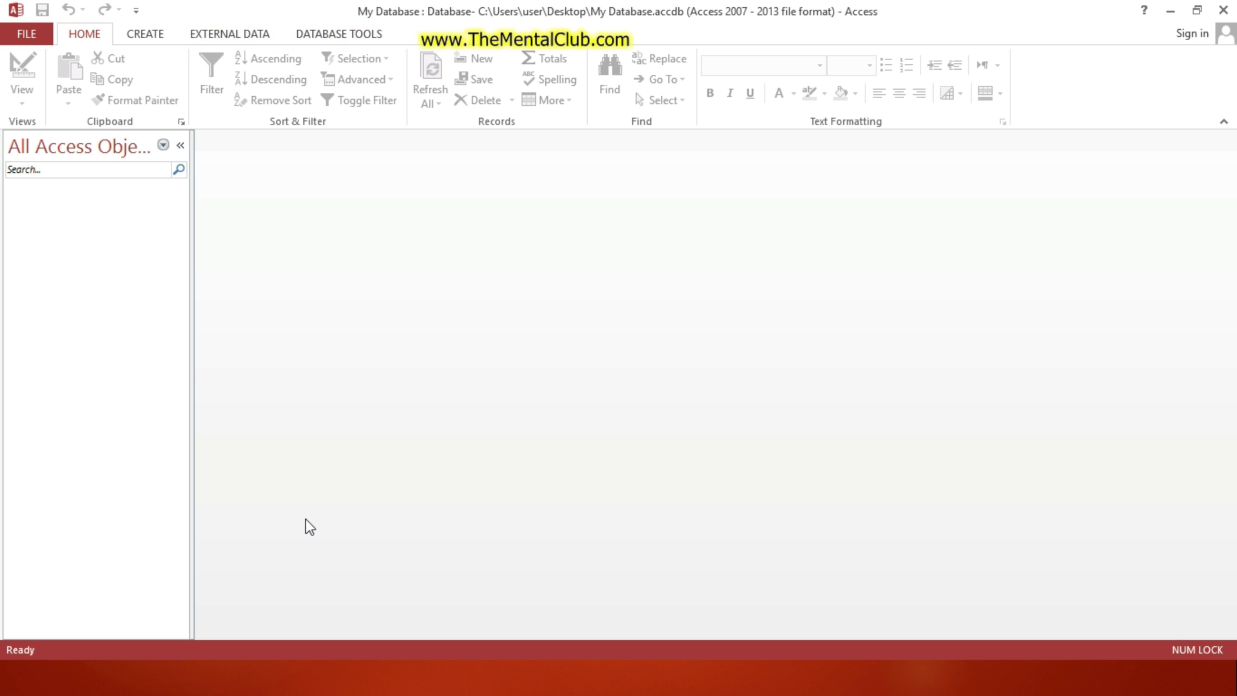
key("alt+Tab")
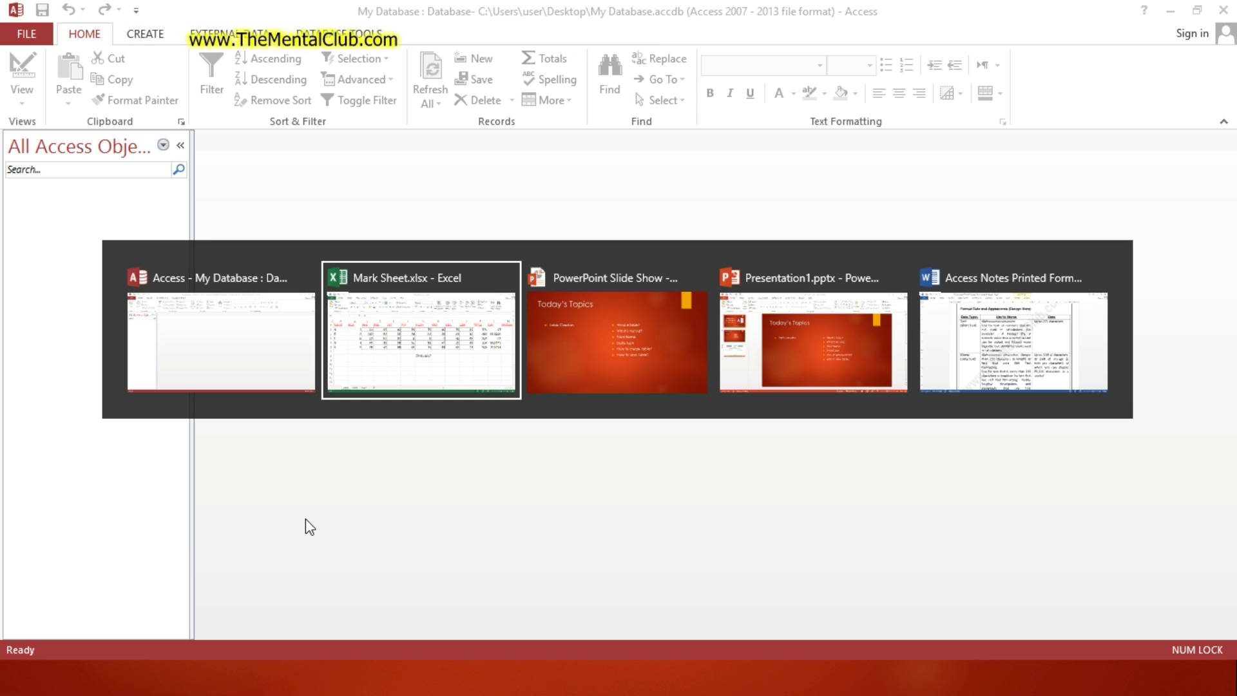
key("alt+Tab")
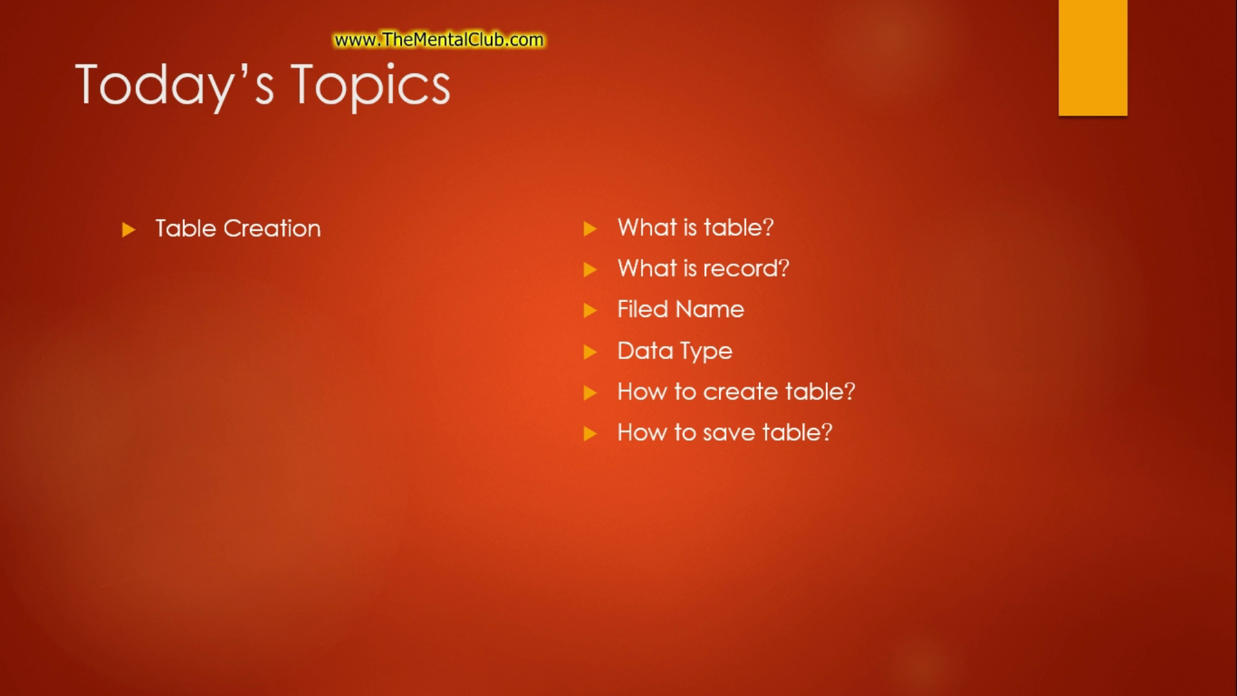
Switch between the mark sheet and the My Database window in Access, and look through the database's external data, database tools and object creation commands.
key("alt+Tab")
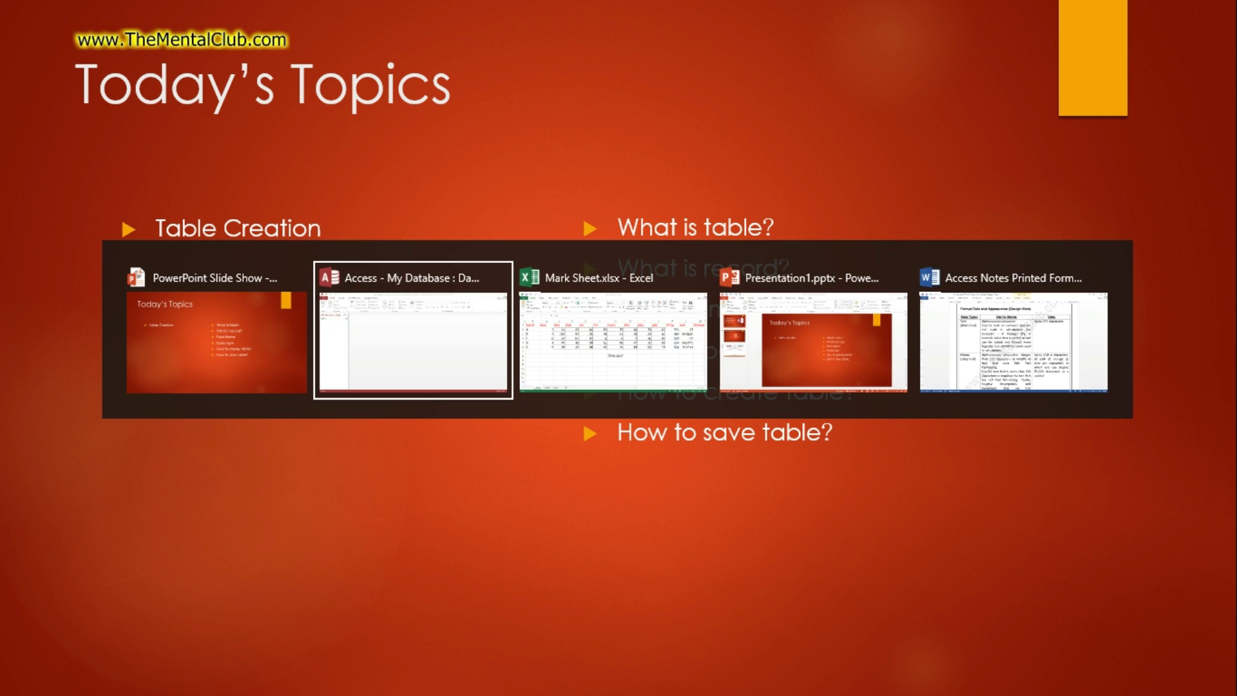
key("alt+Tab")
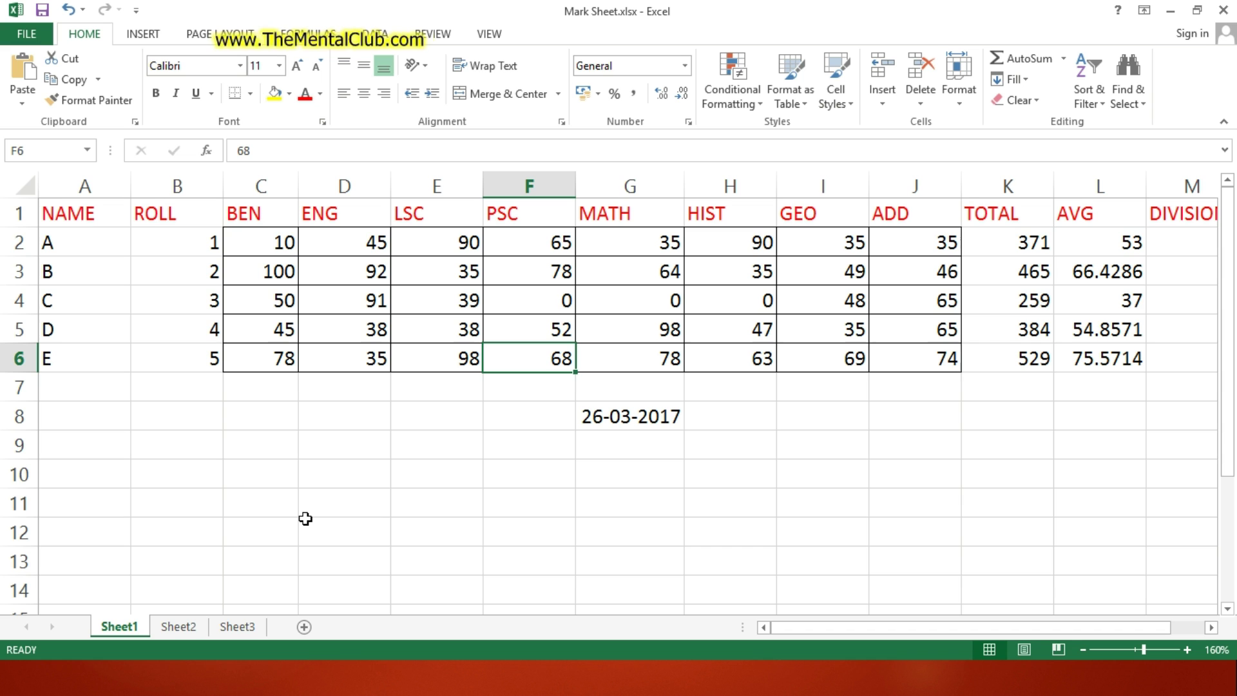
key("alt+Tab")
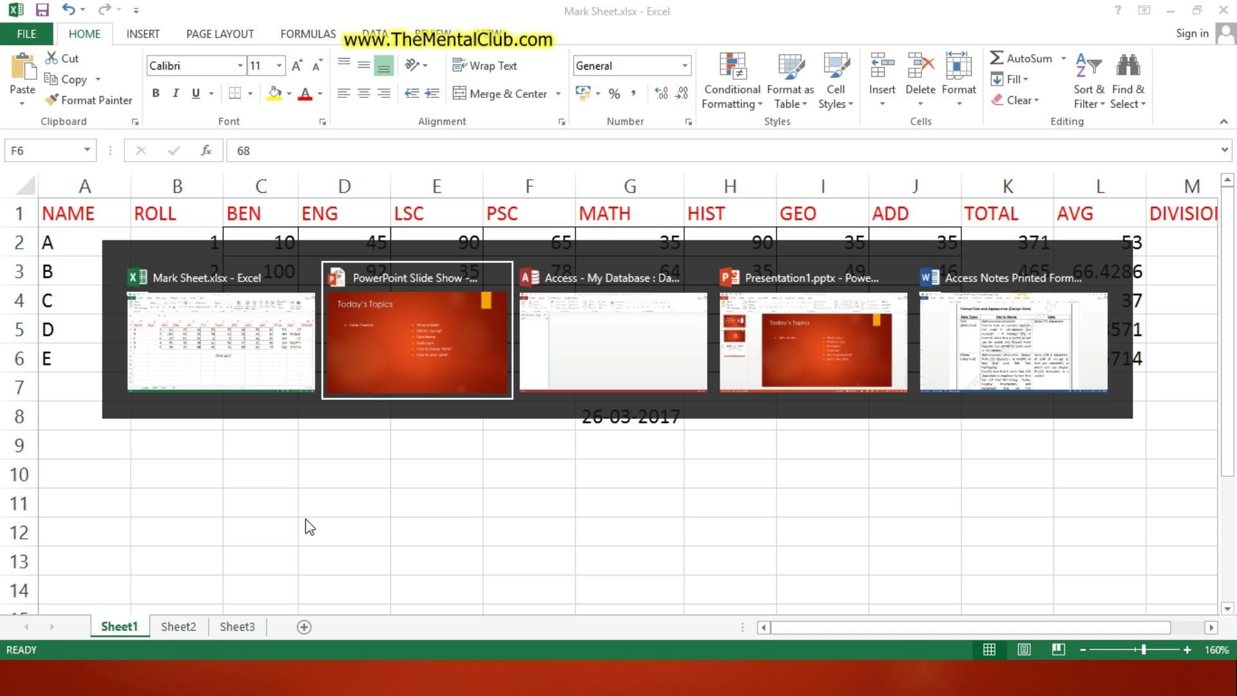
key("alt+Tab")
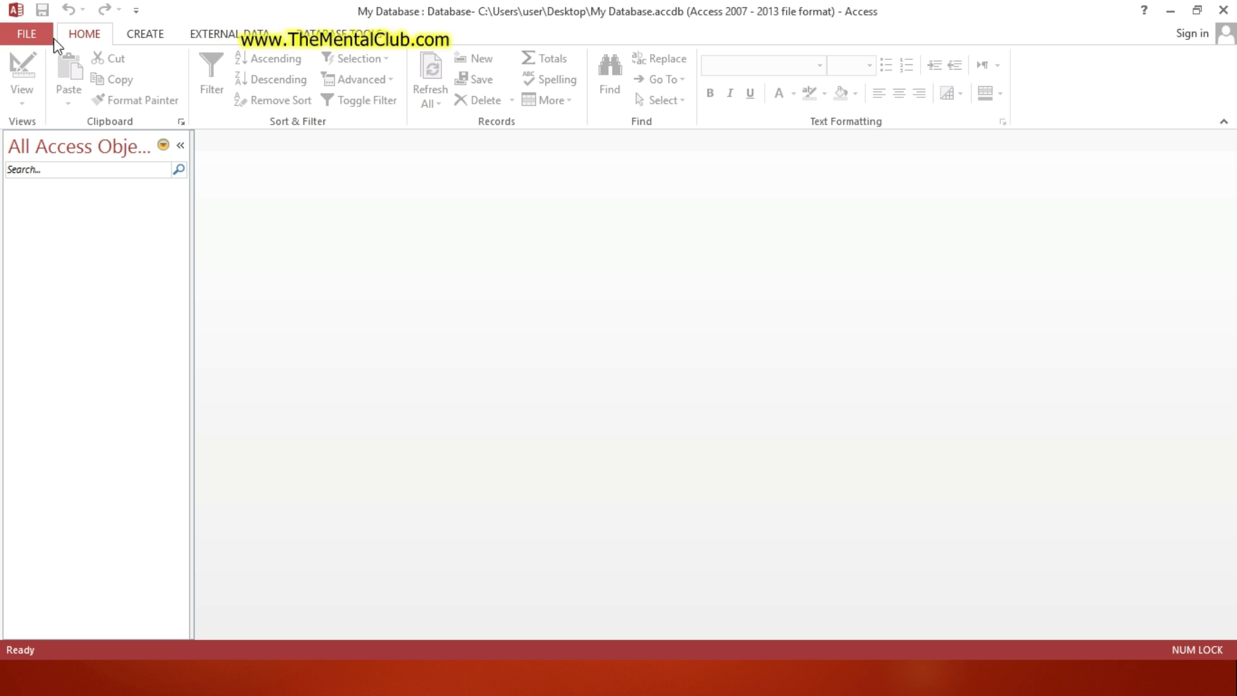
left_click(134, 37)
left_click(230, 37)
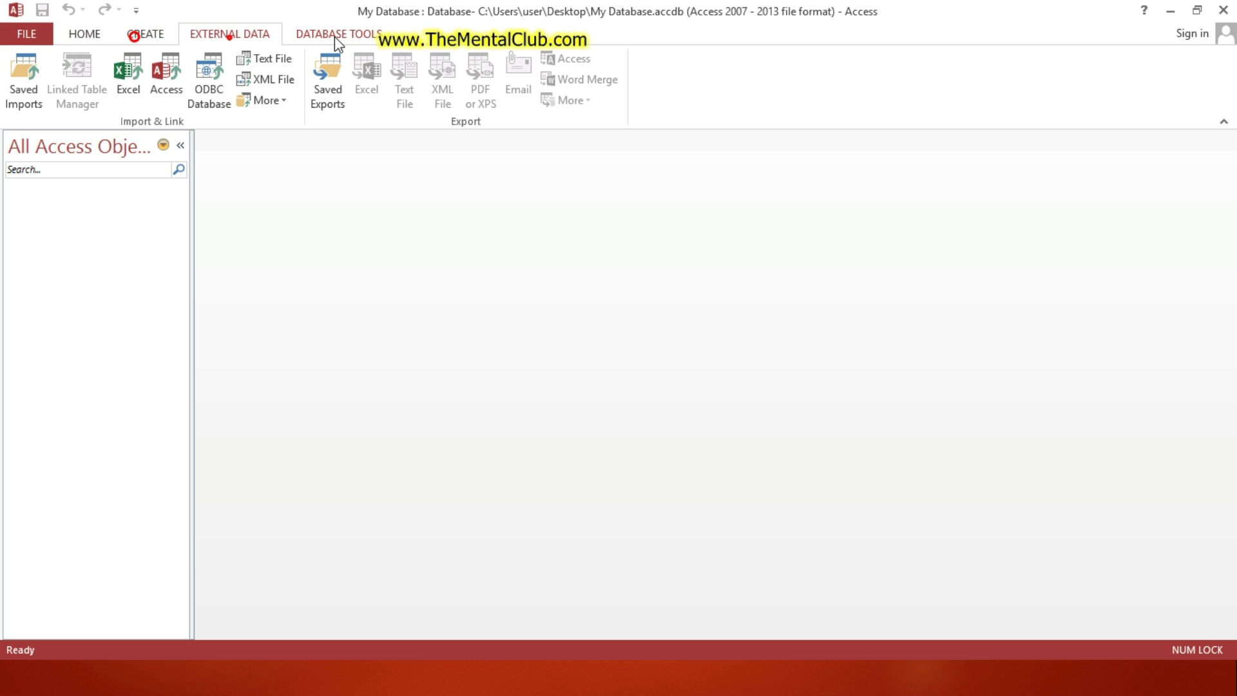
left_click(334, 36)
left_click(268, 35)
left_click(155, 34)
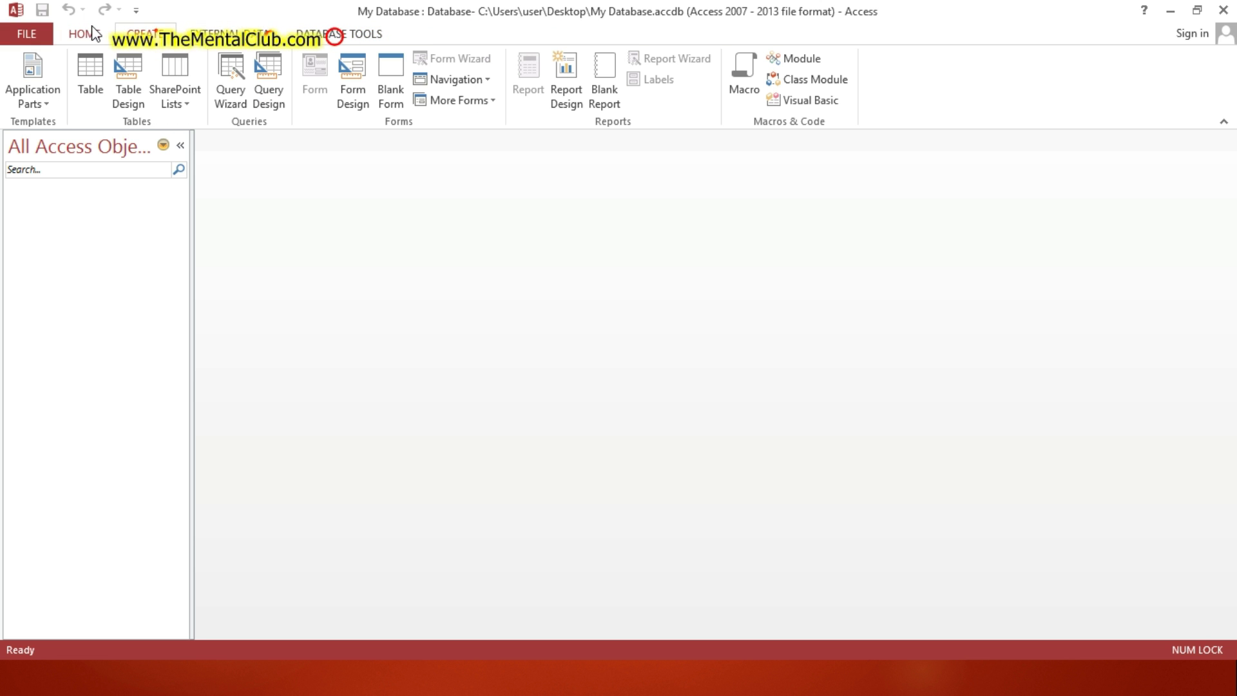
left_click(84, 34)
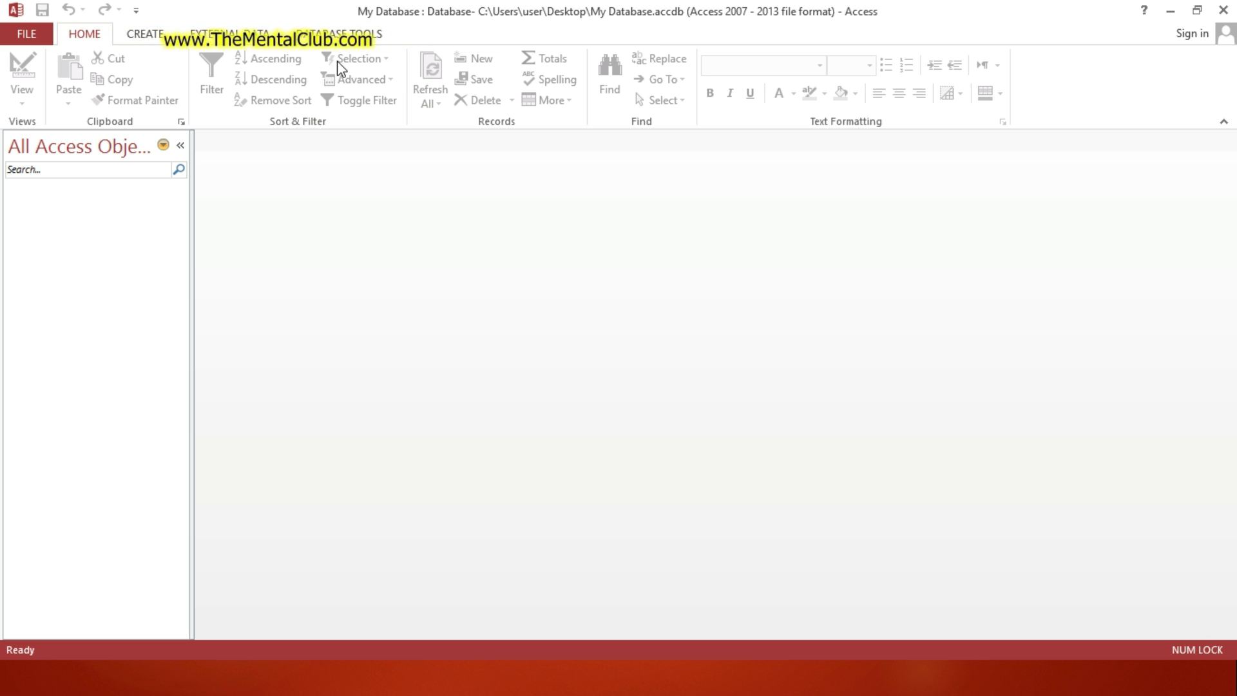
left_click(145, 34)
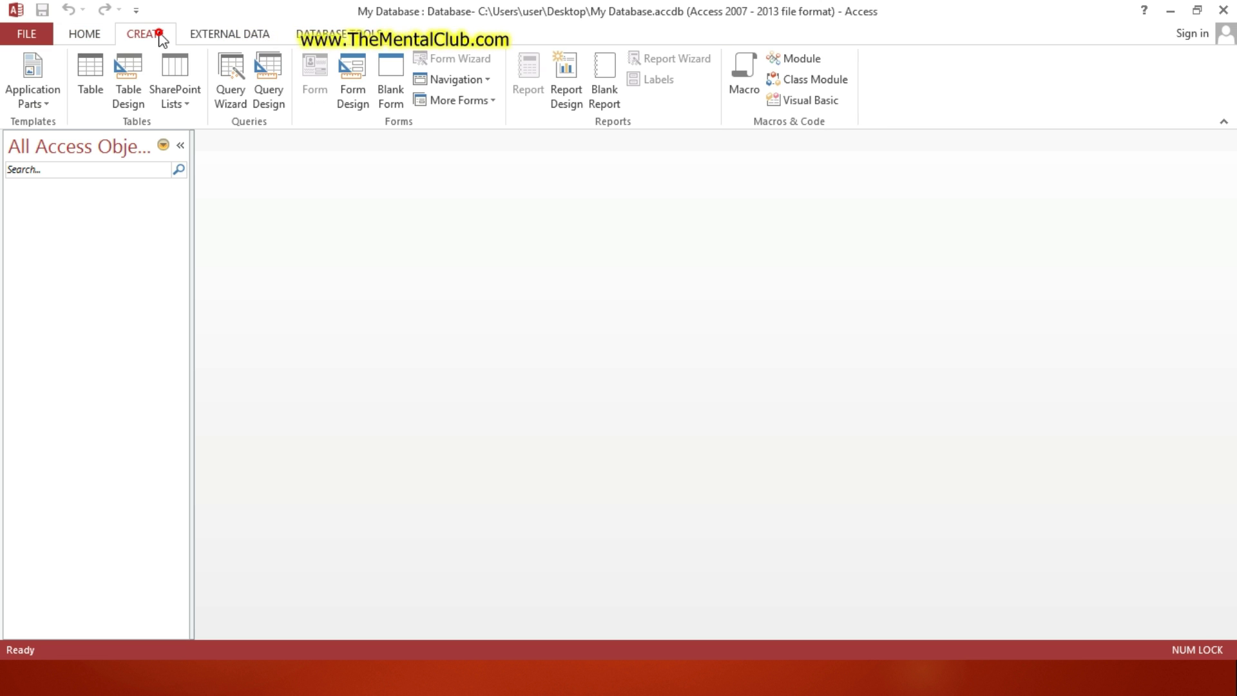
left_click(98, 90)
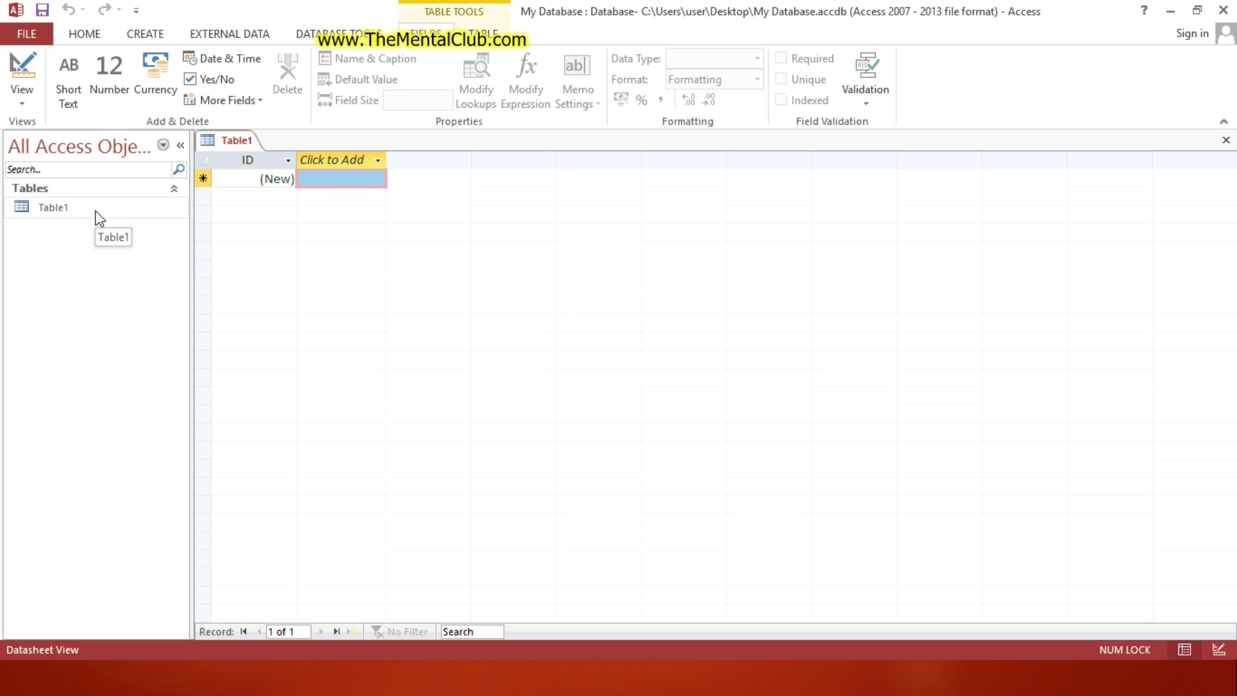
left_click(124, 206)
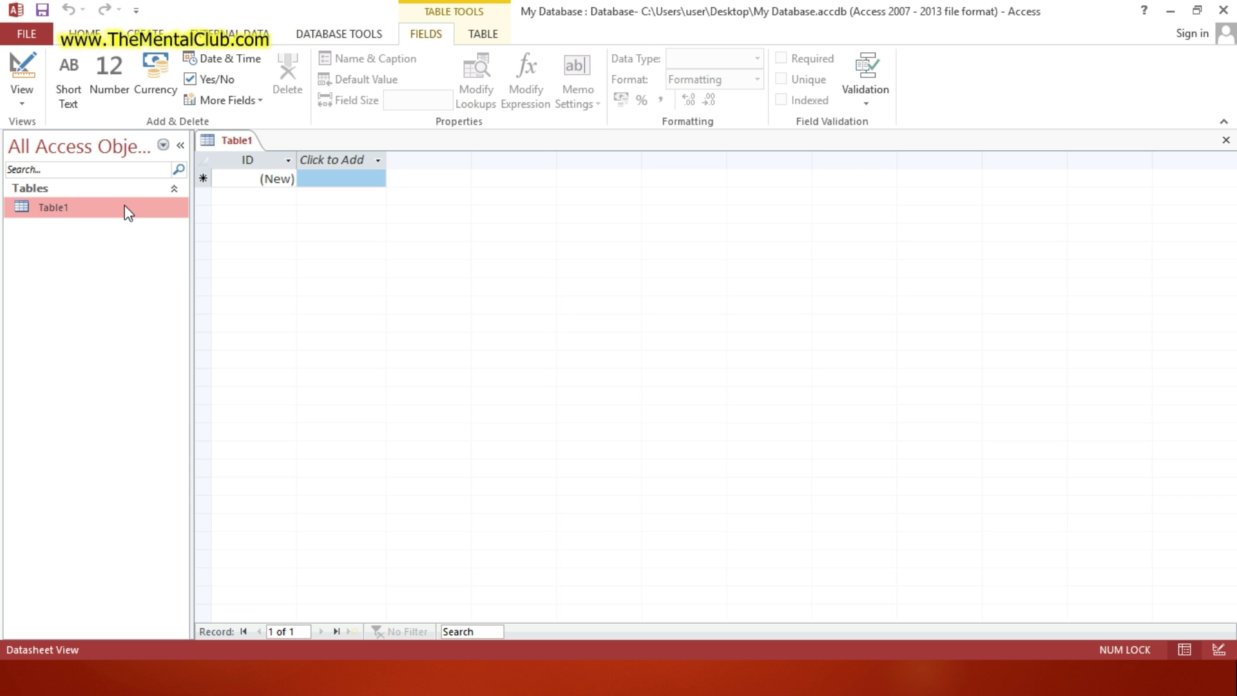
right_click(124, 206)
left_click(175, 239)
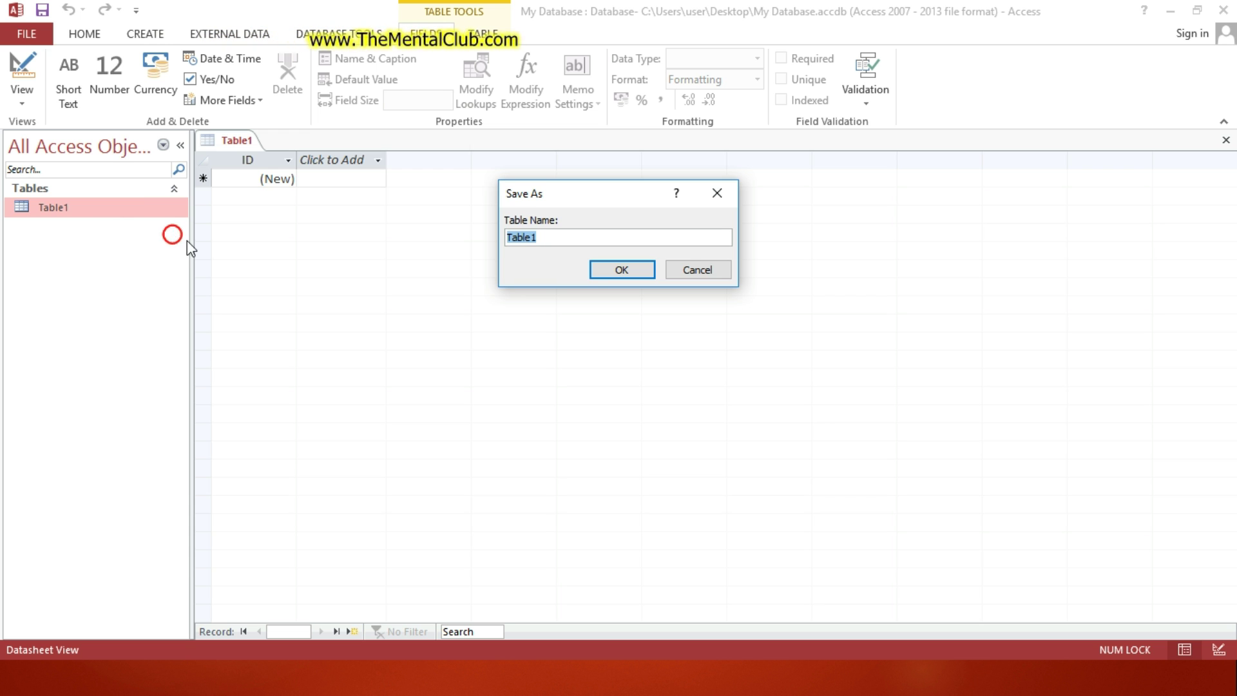
left_click(682, 268)
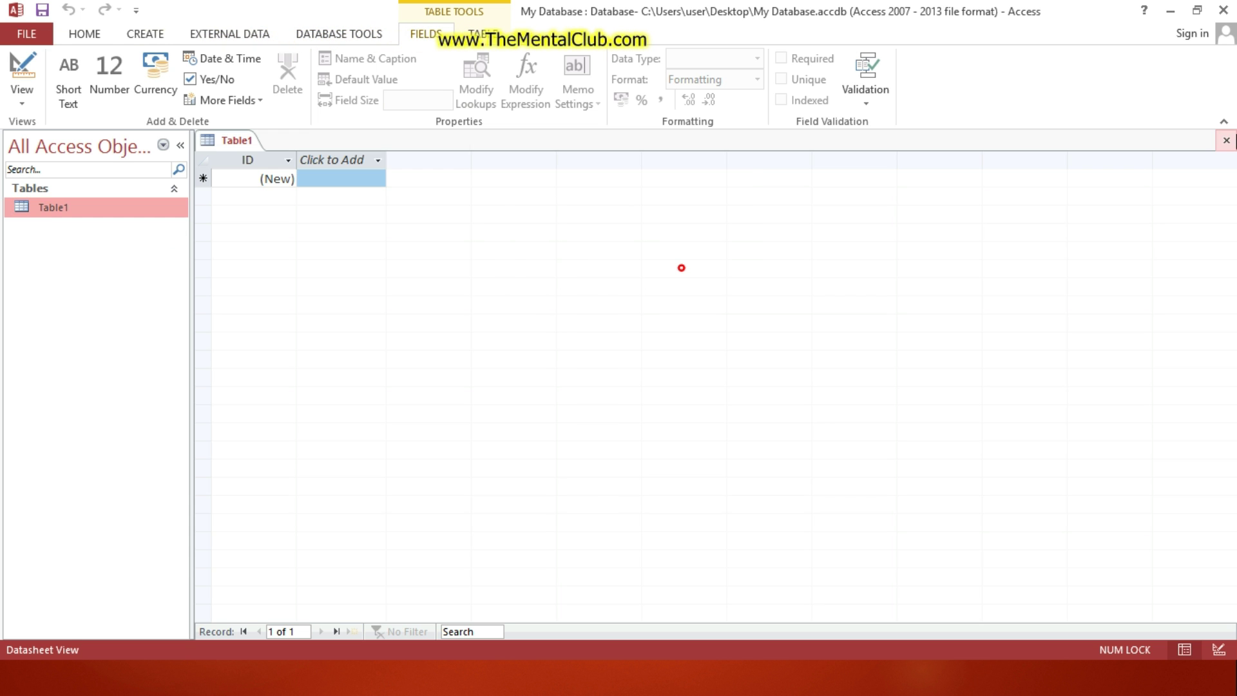
left_click(1223, 142)
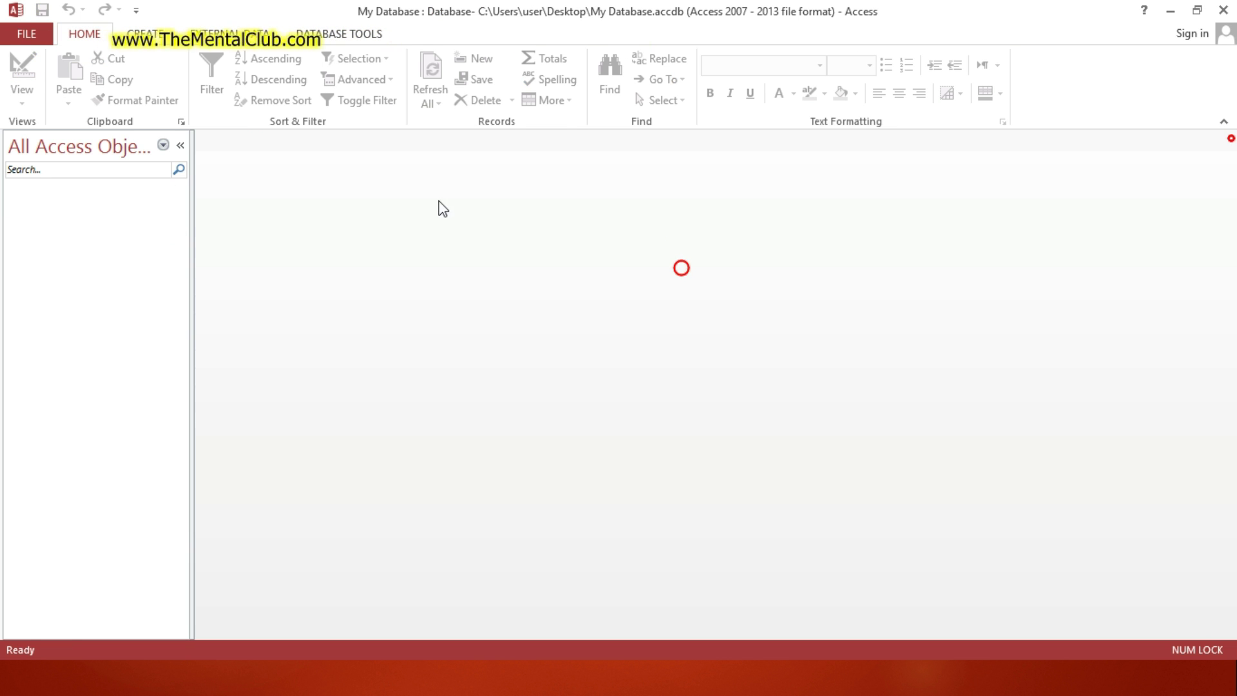
Create a new blank table in Design view.
left_click(165, 40)
left_click(129, 75)
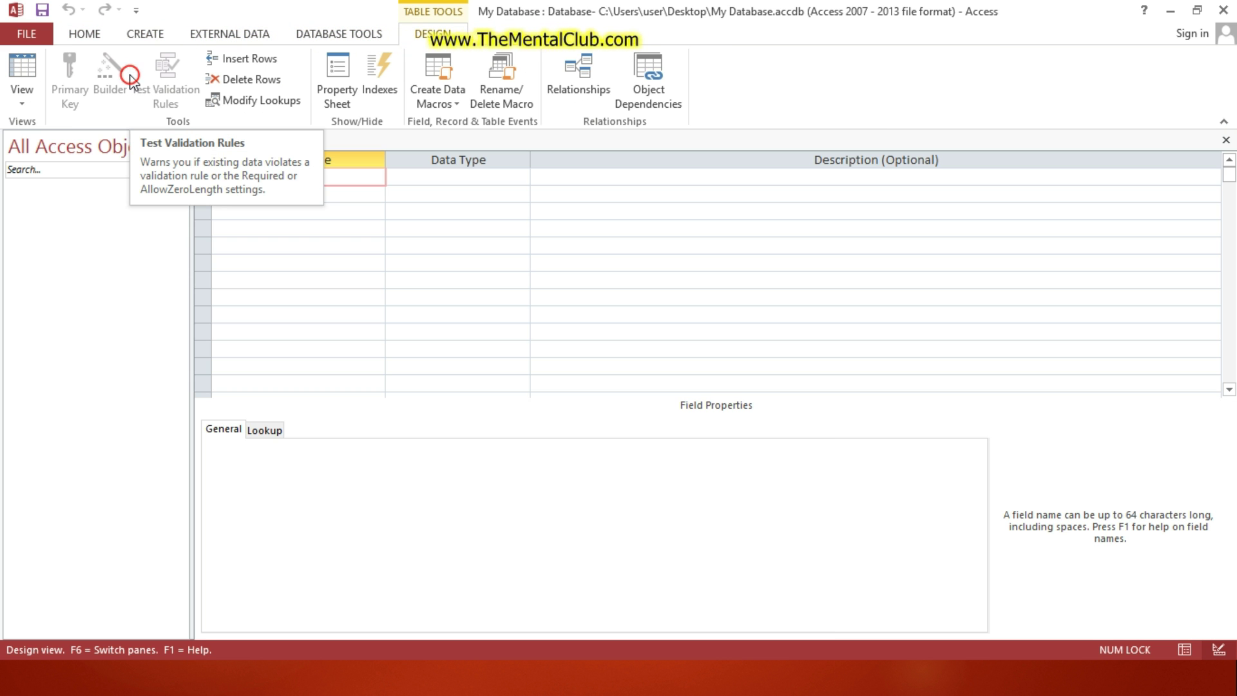
Switch to the Excel mark sheet and highlight the field headings A1:L1 and the records A2:J6 for comparison with the Access table design.
key("alt+Tab")
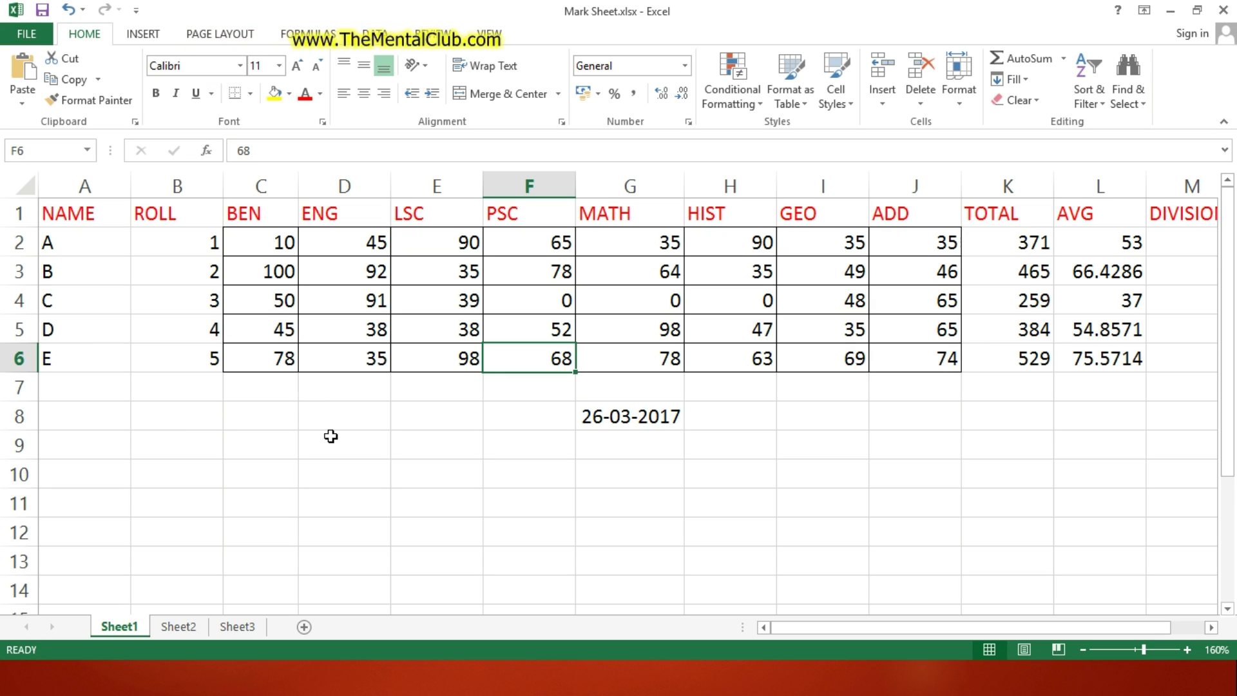
left_click(339, 445)
left_click_drag(71, 212, 1060, 219)
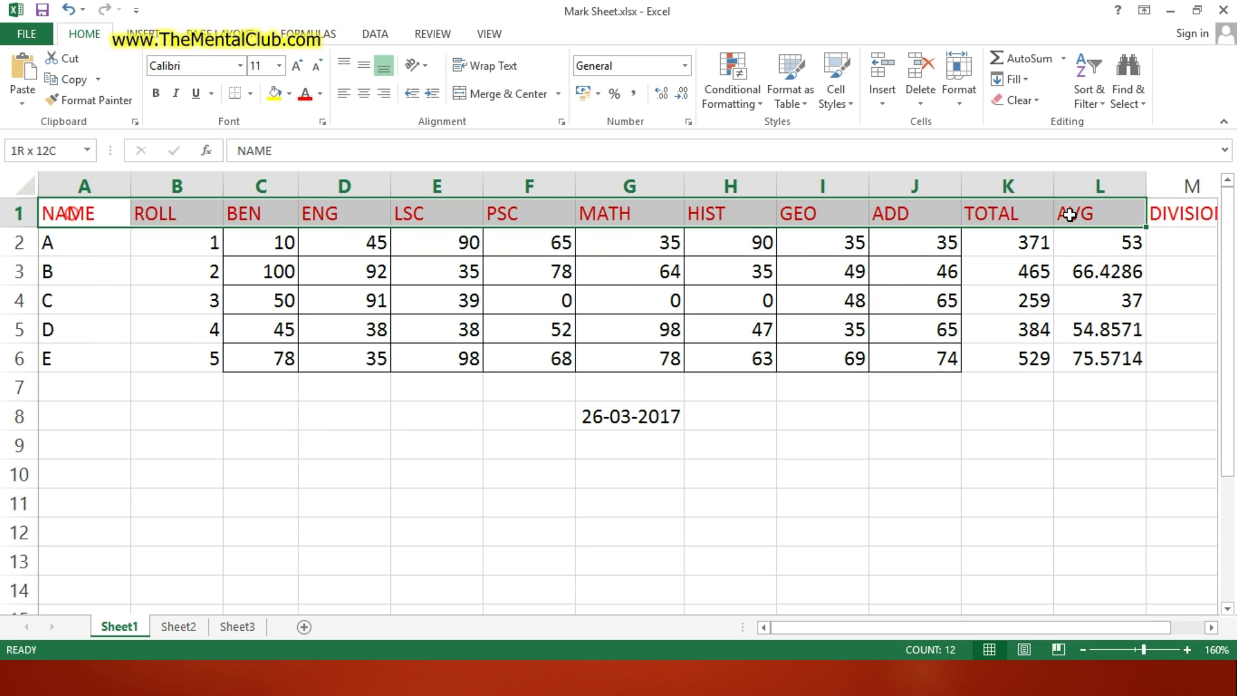
left_click(132, 349)
left_click_drag(63, 242, 914, 358)
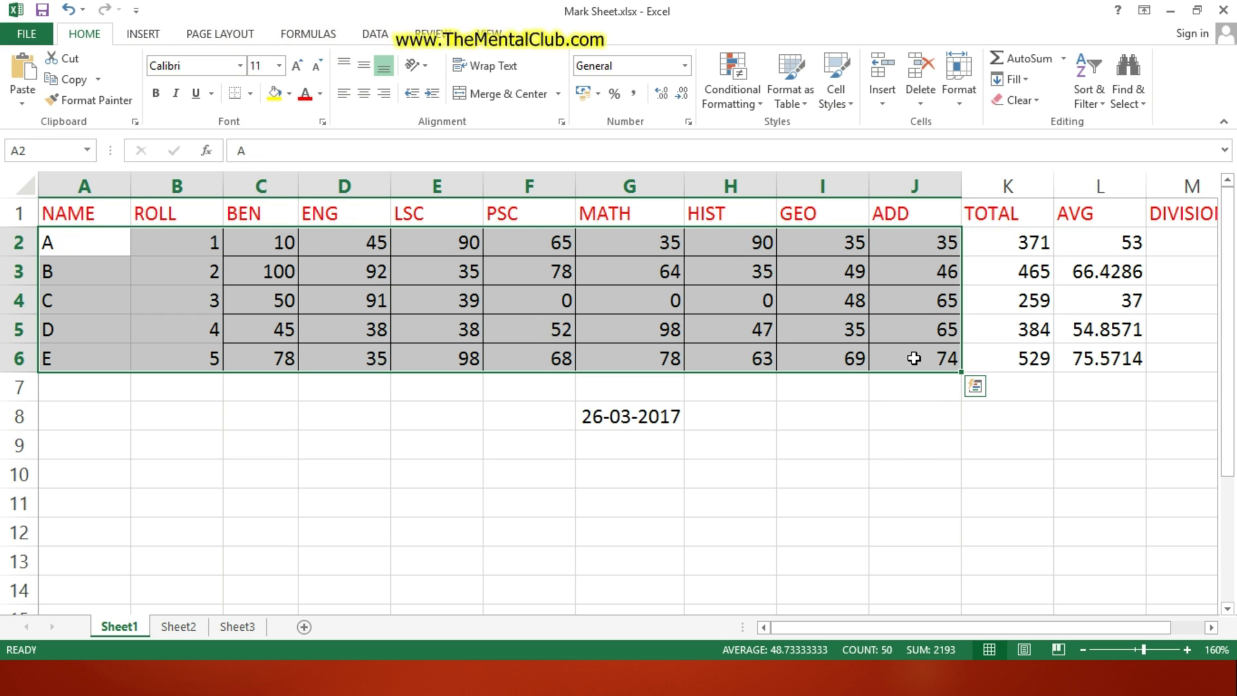
key("alt+Tab")
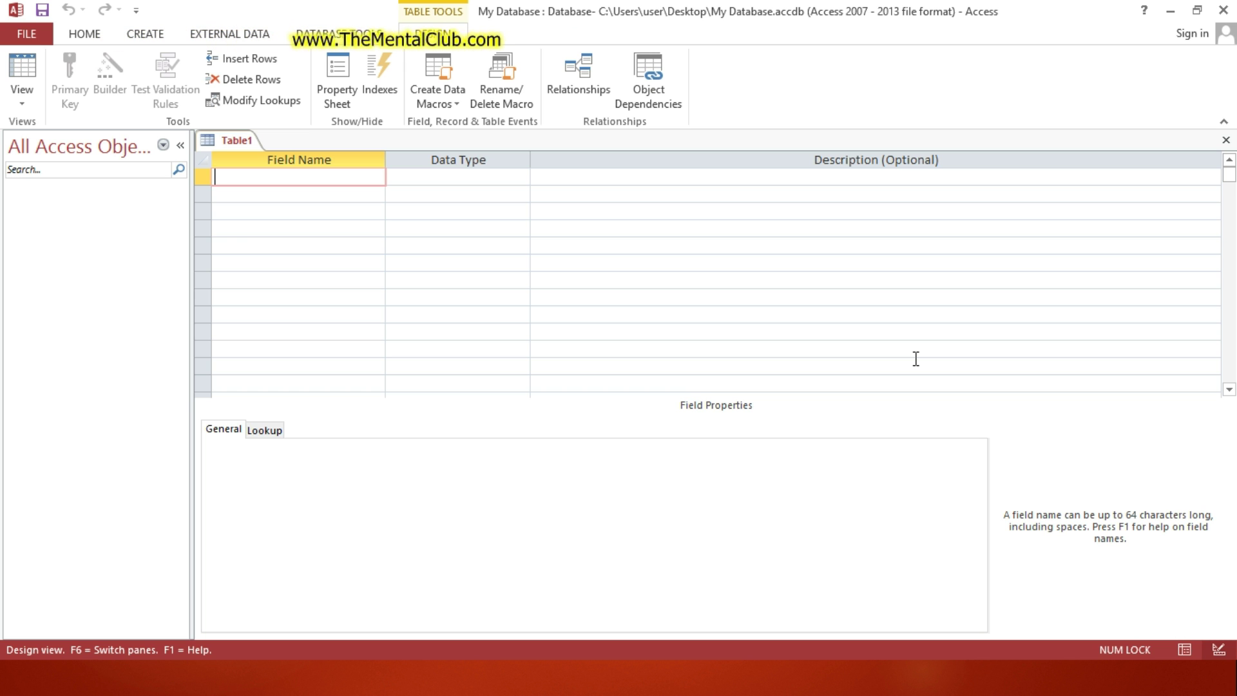
key("alt+Tab")
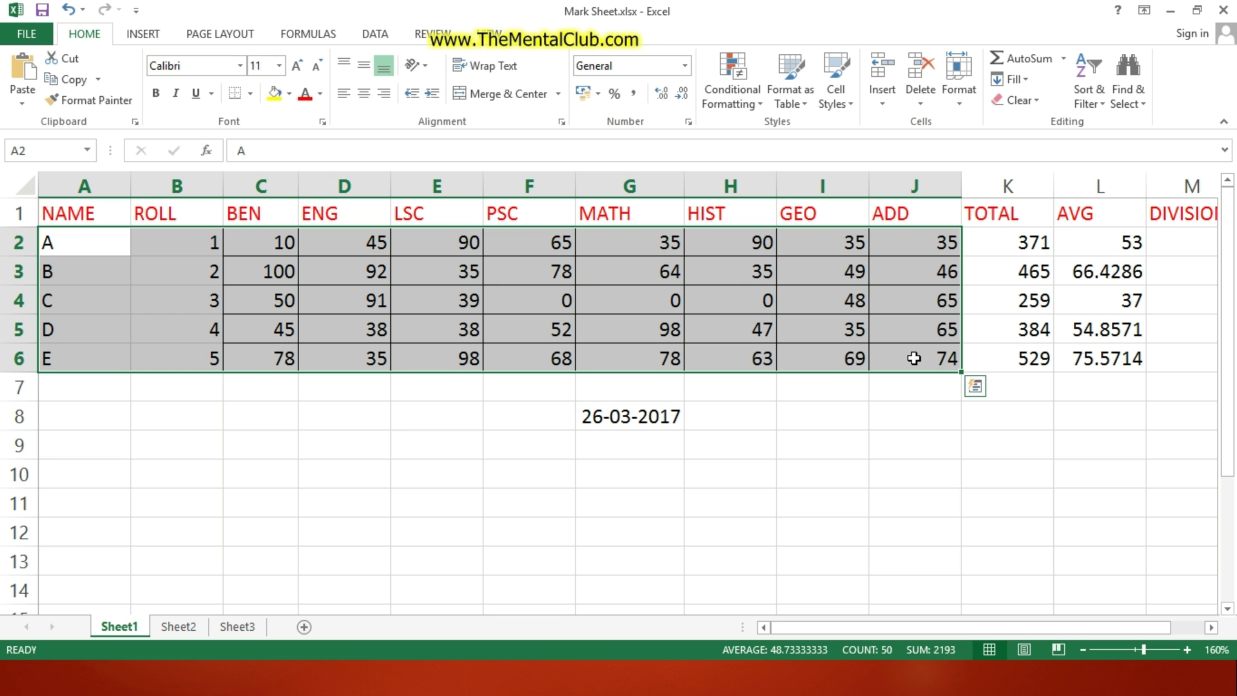
left_click(817, 420)
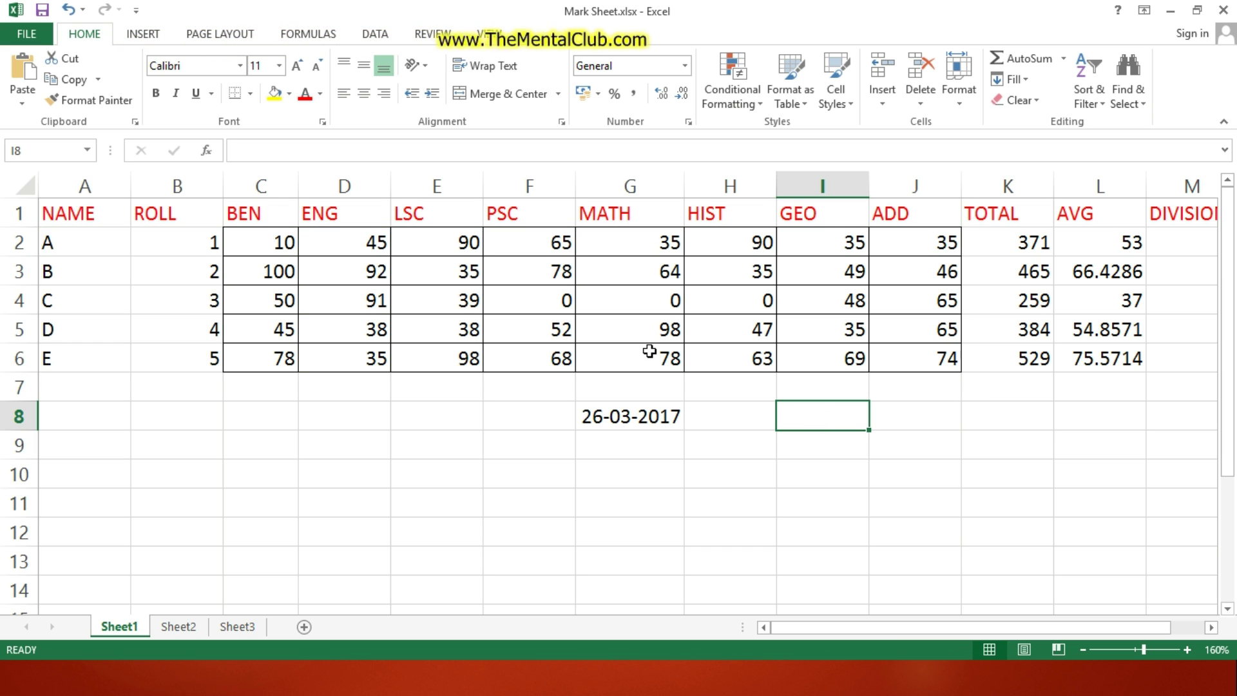
Switch back to the Access table design, enter Name as the first field name, and dismiss the reserved-word notice.
key("alt+Tab")
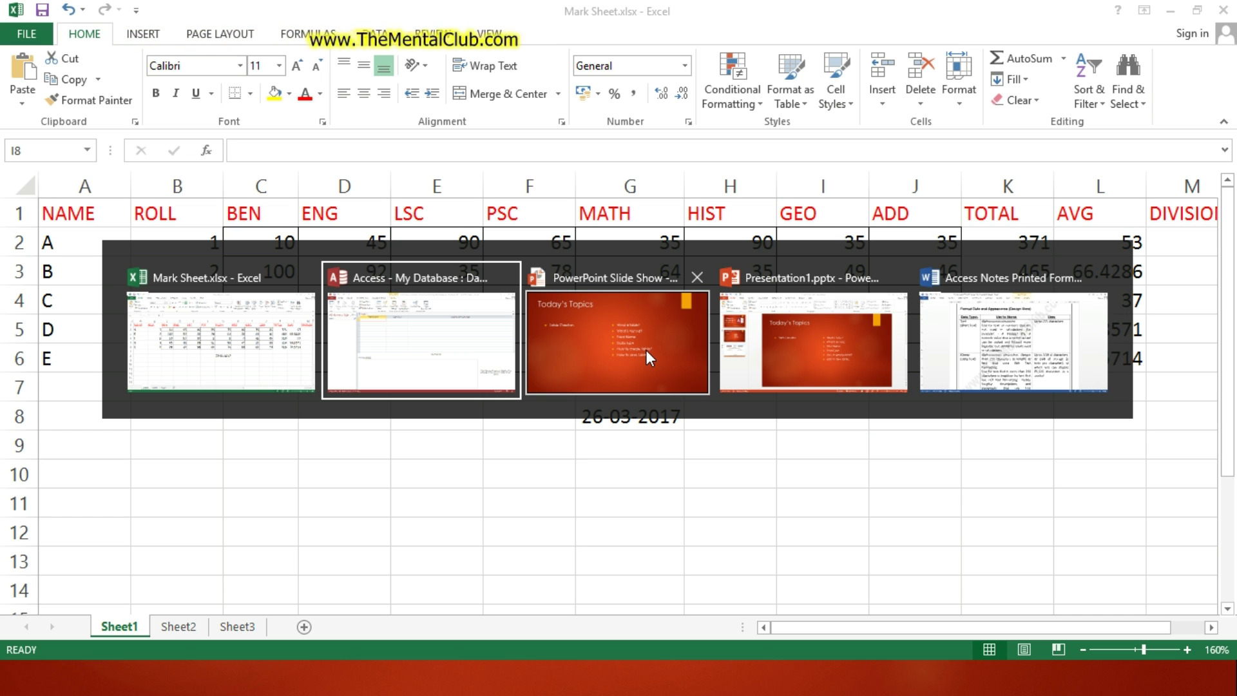
left_click(518, 306)
key("alt+Tab")
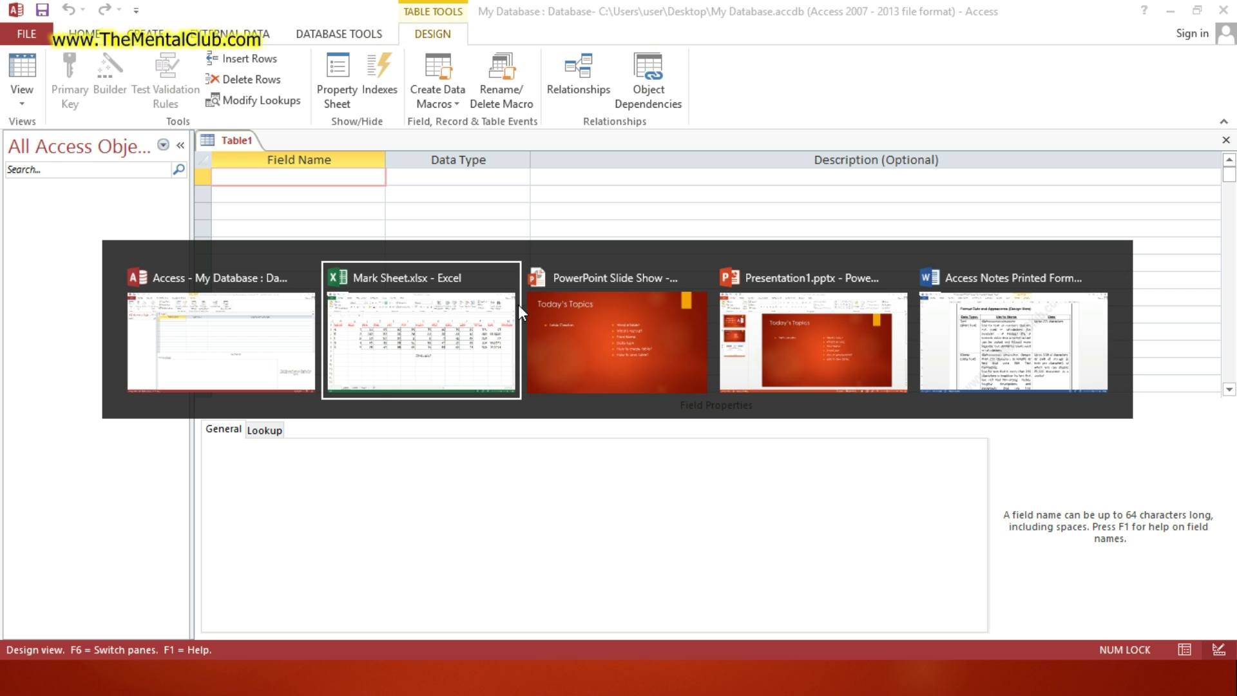
key("alt+Tab")
key("alt+Tab")
key("alt+Tab")
key("alt+Tab")
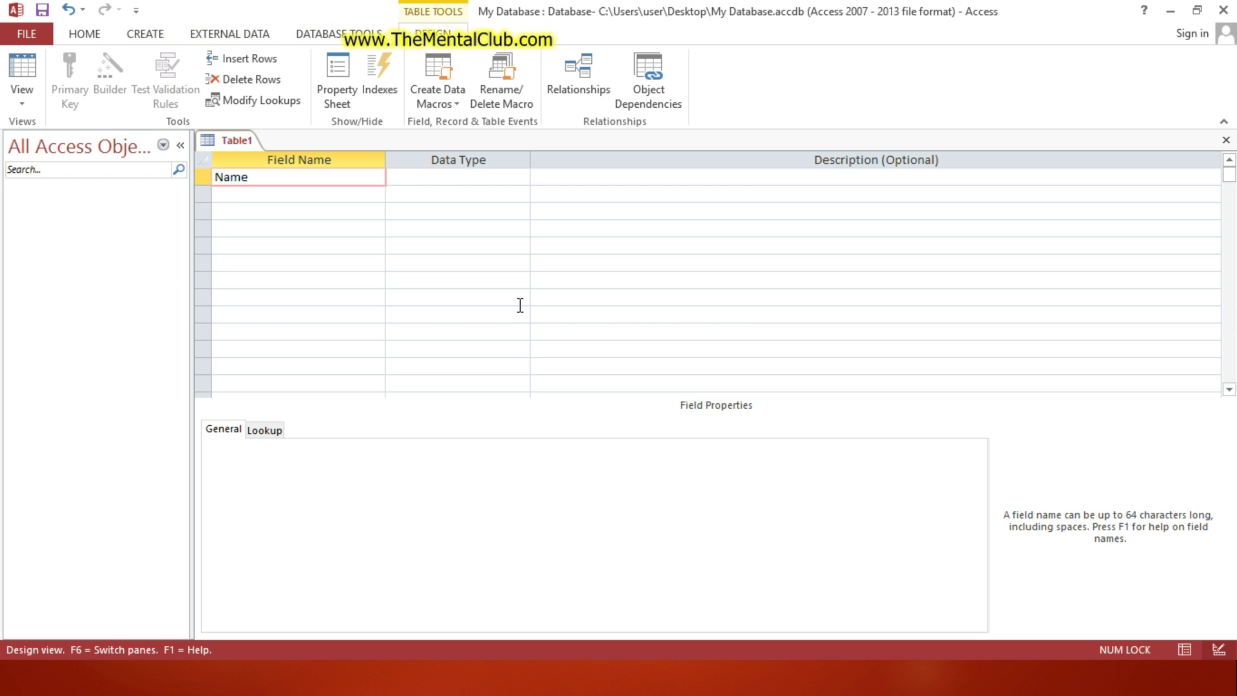
key("Tab")
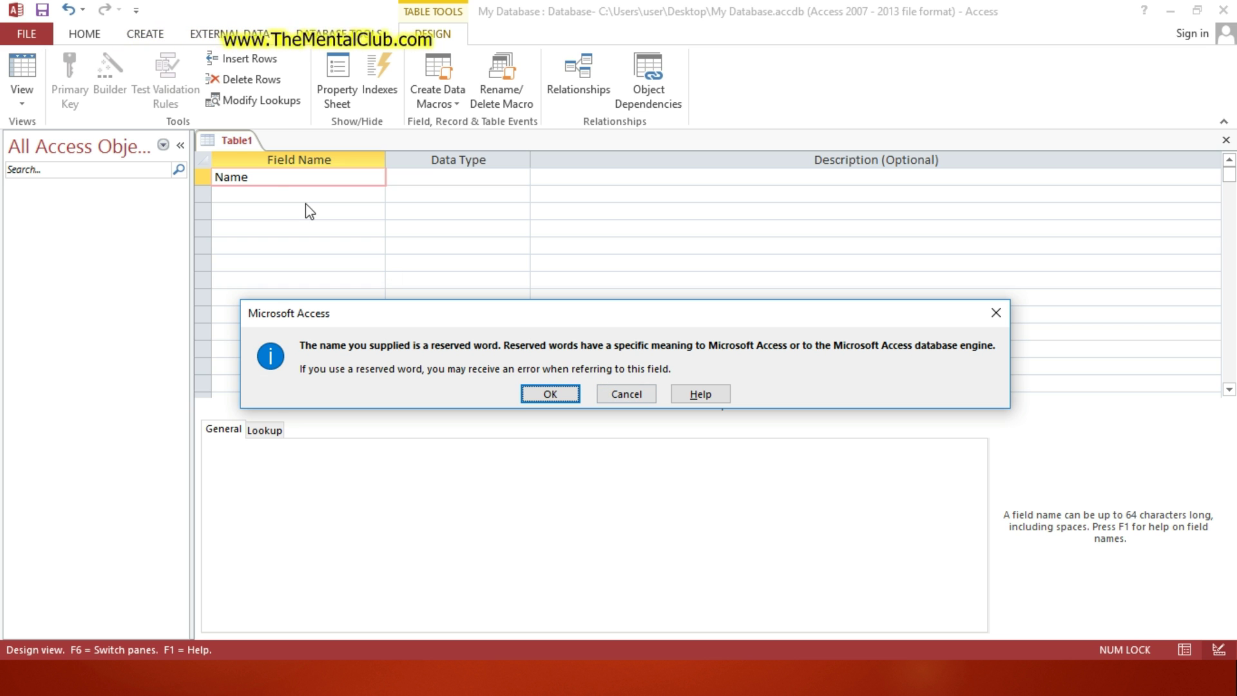
left_click(623, 395)
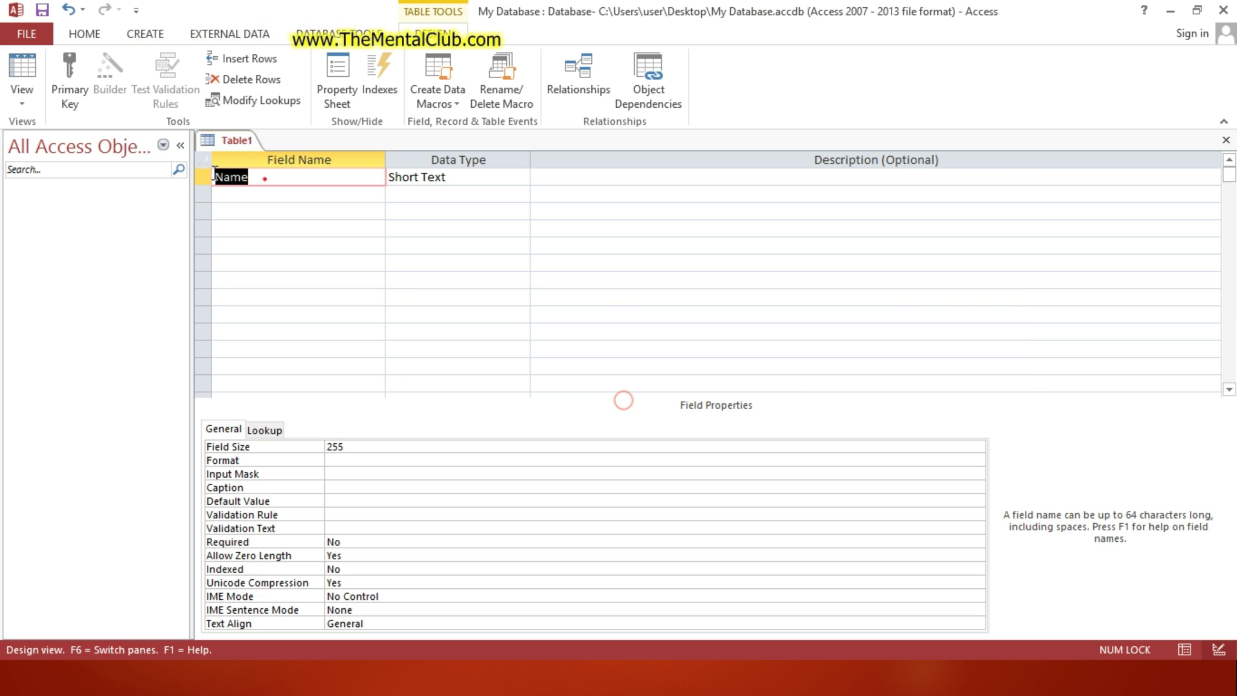
Rename the first field to S_Name by adding the prefix S_.
left_click(264, 178)
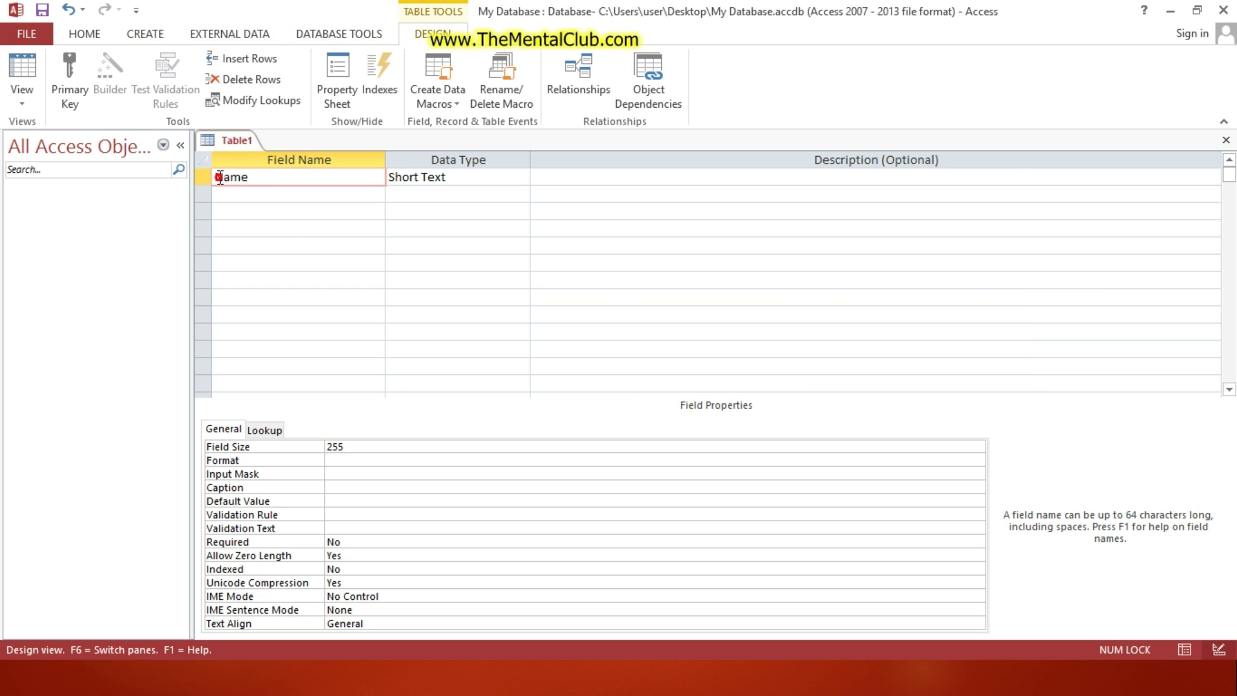
left_click(219, 177)
type("S")
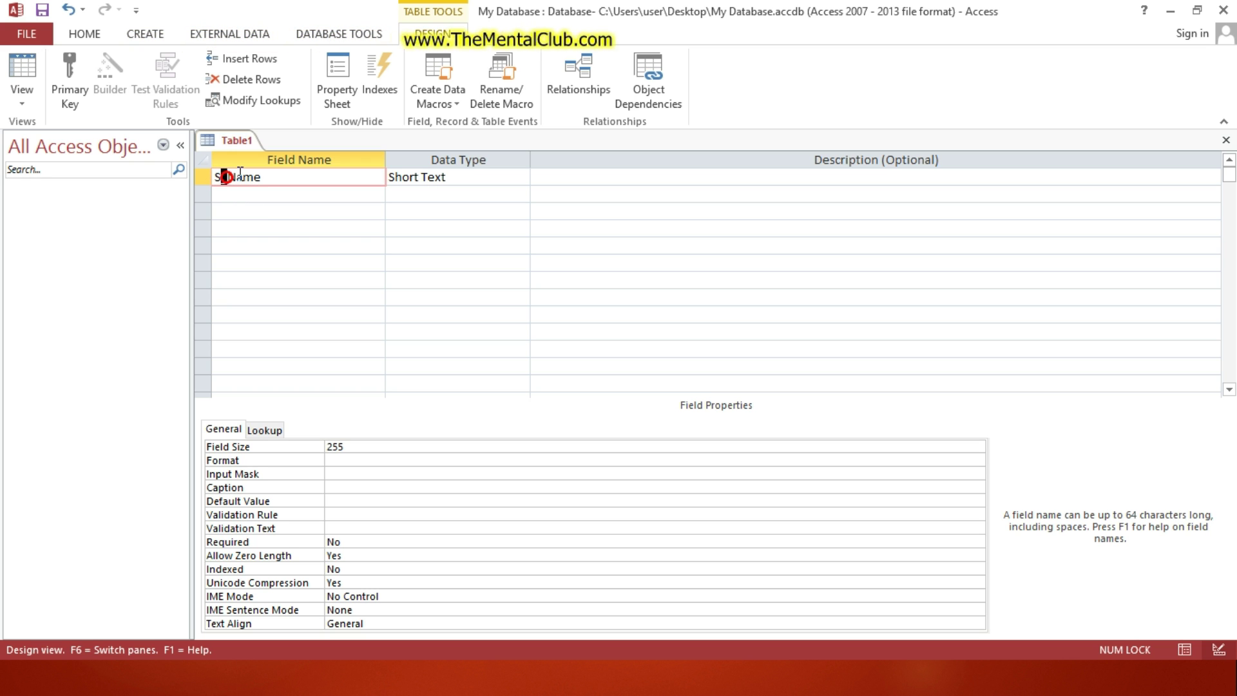
type("_")
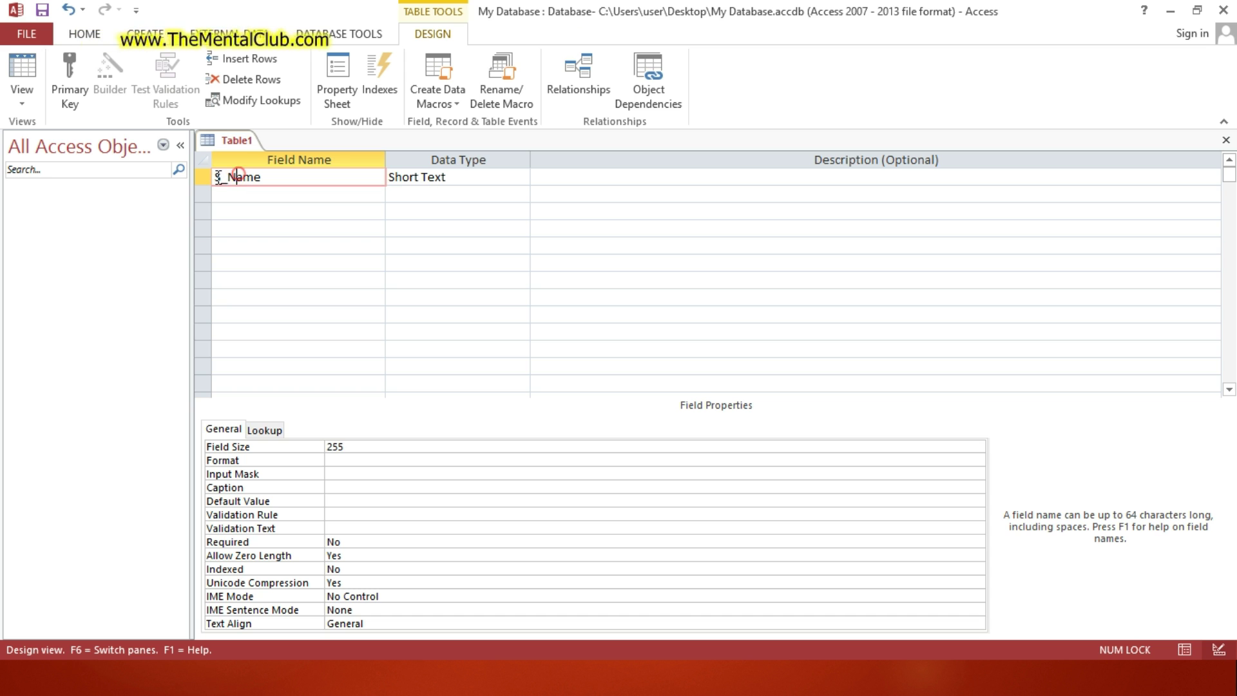
Highlight the prefix, the underscore and the whole S_Name field name in turn to examine how the field is named.
left_click_drag(214, 177, 230, 178)
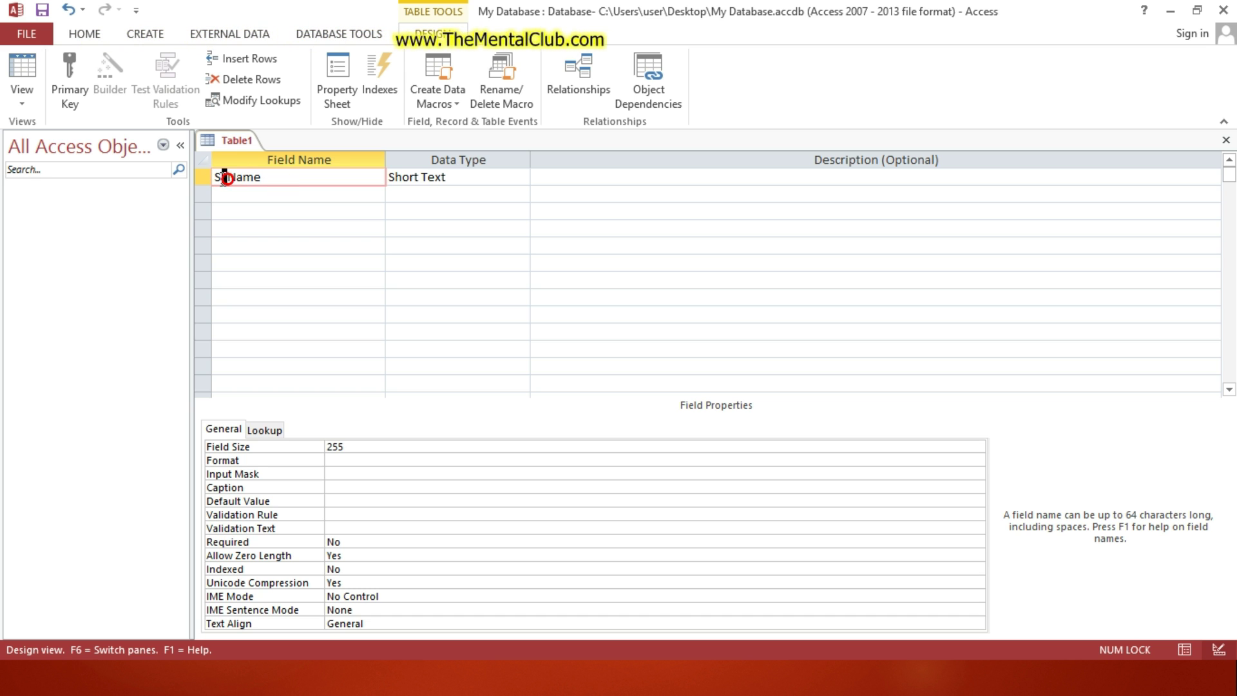
left_click(258, 182)
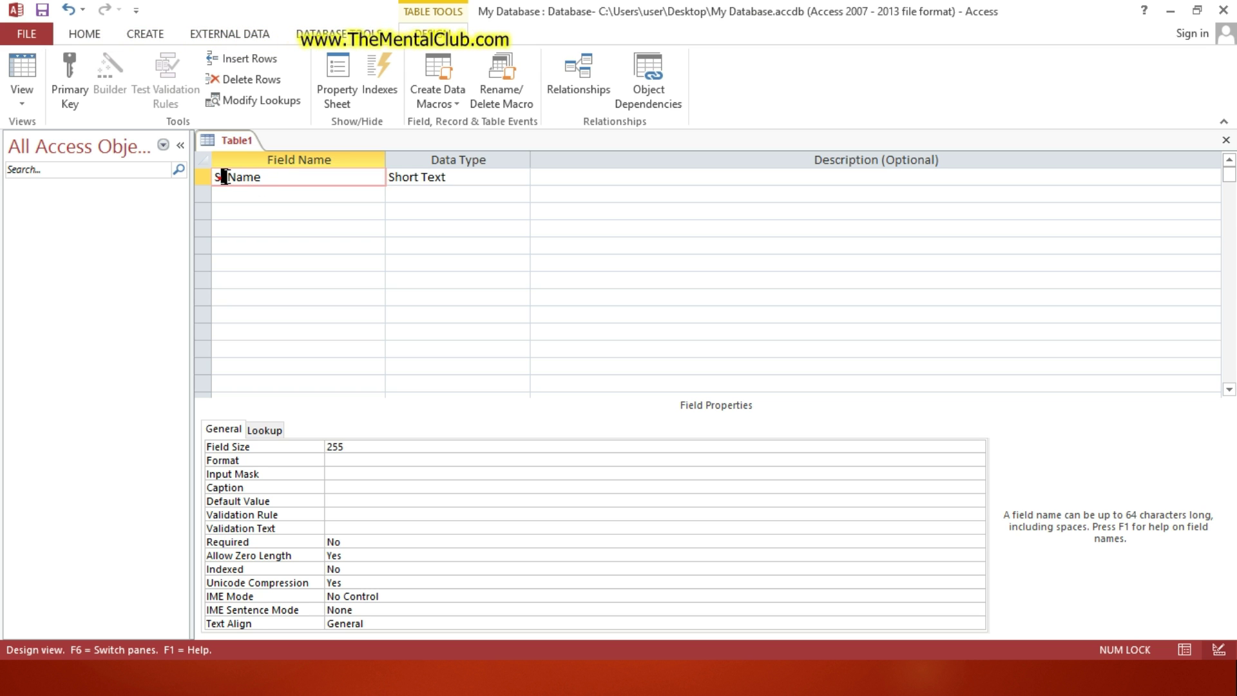
left_click(240, 183)
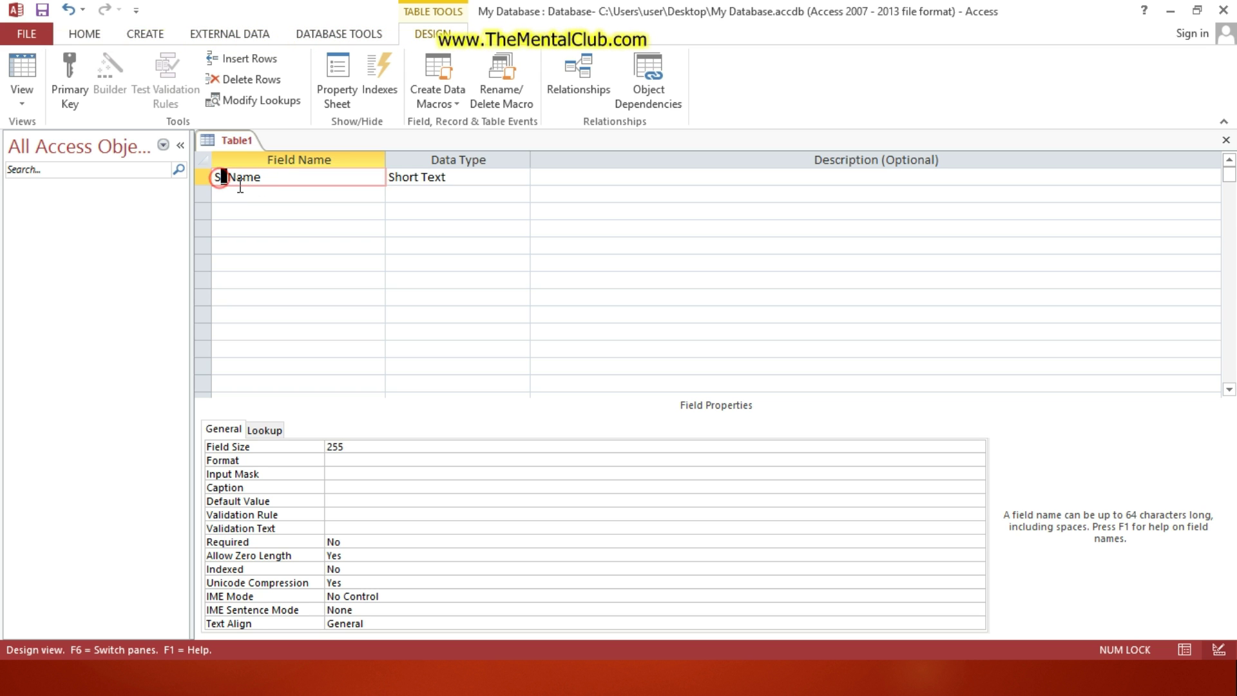
left_click_drag(227, 181, 221, 181)
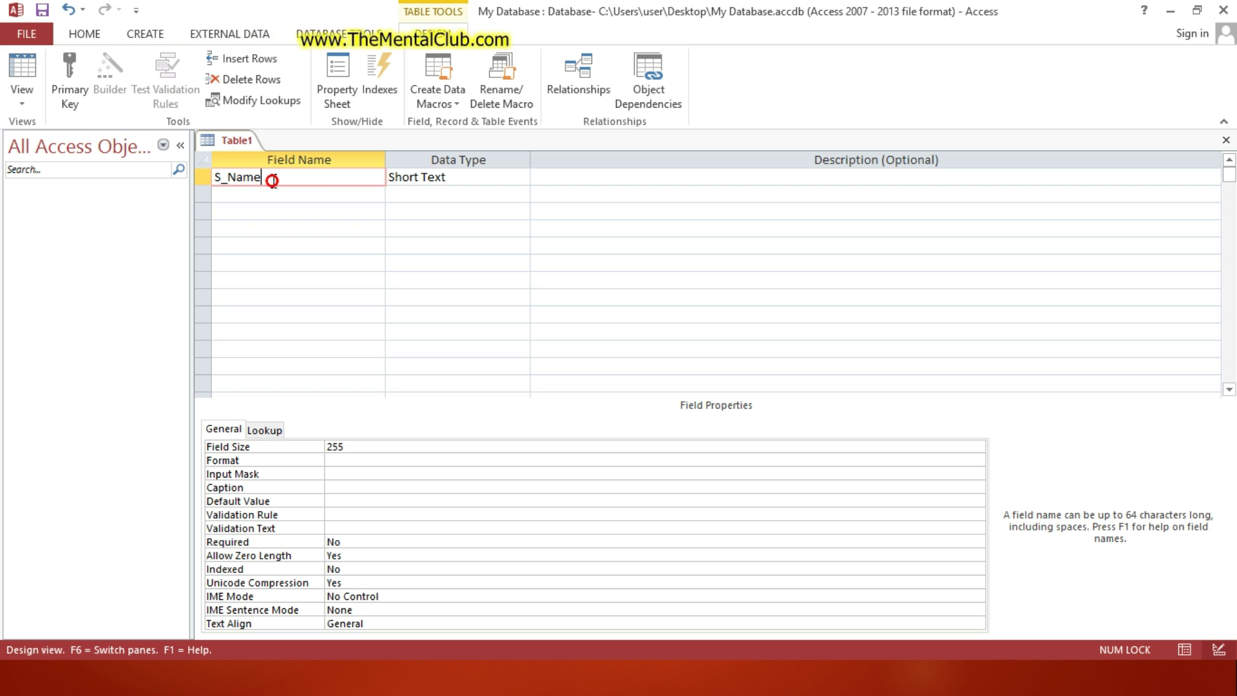
left_click_drag(272, 180, 210, 178)
left_click(235, 183)
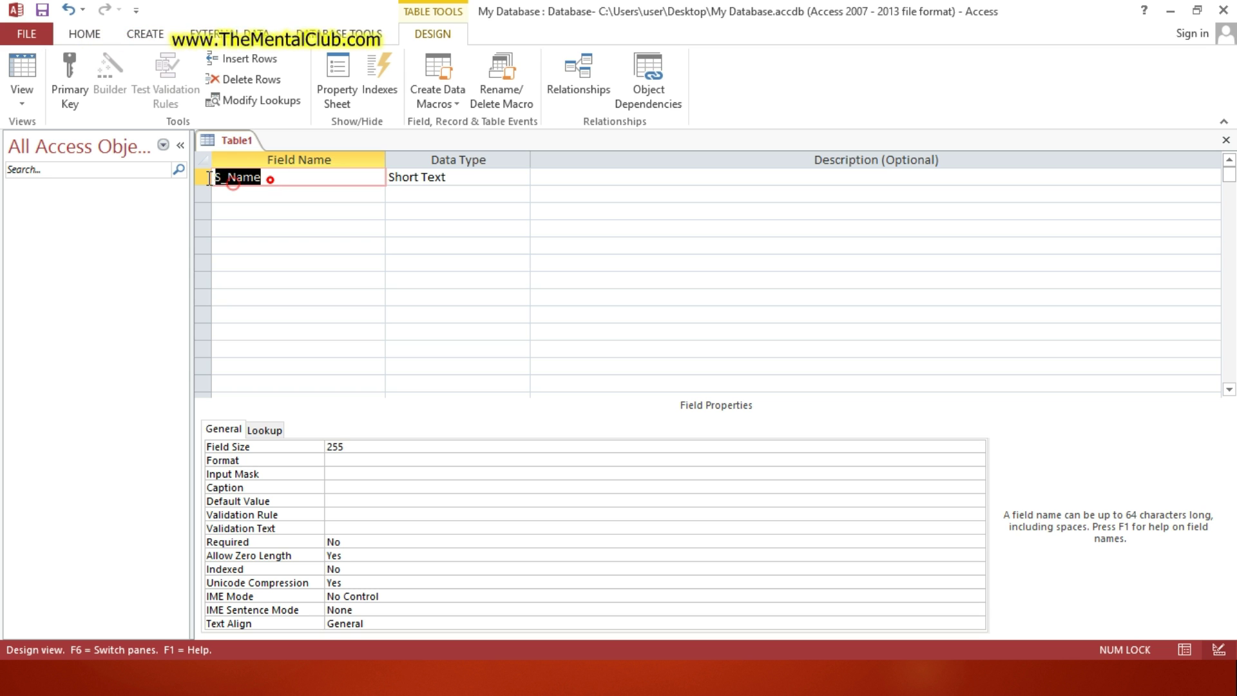
left_click(242, 178)
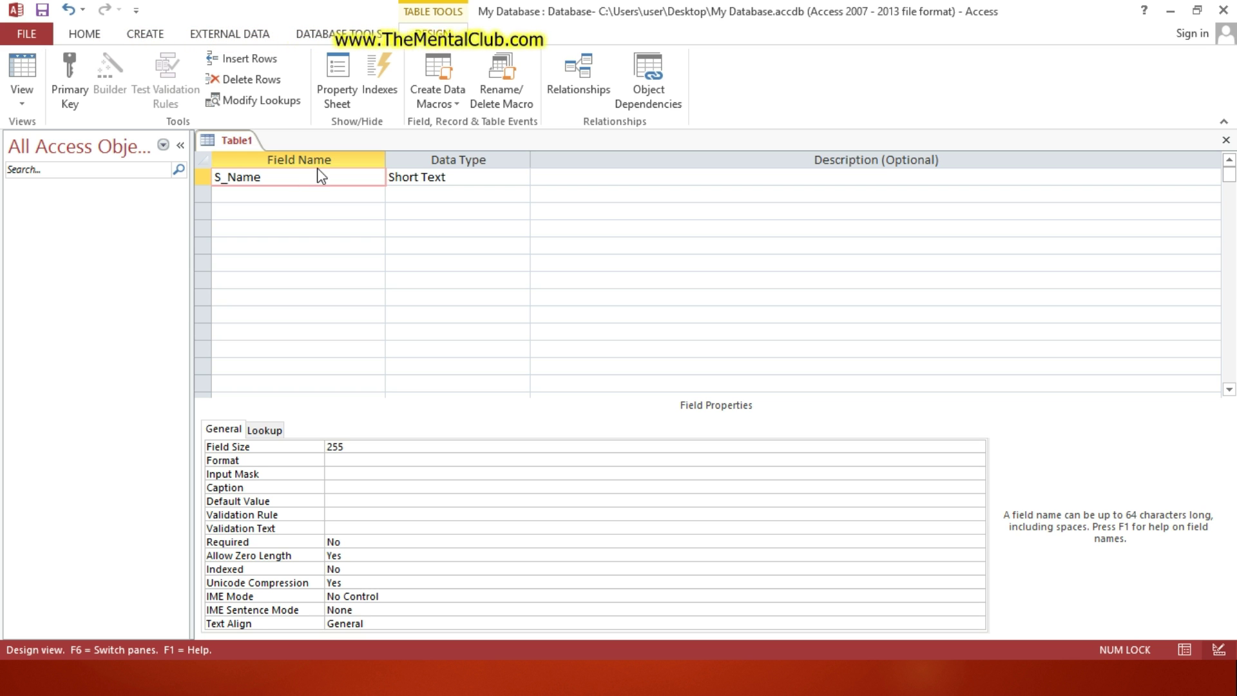
double_click(268, 176)
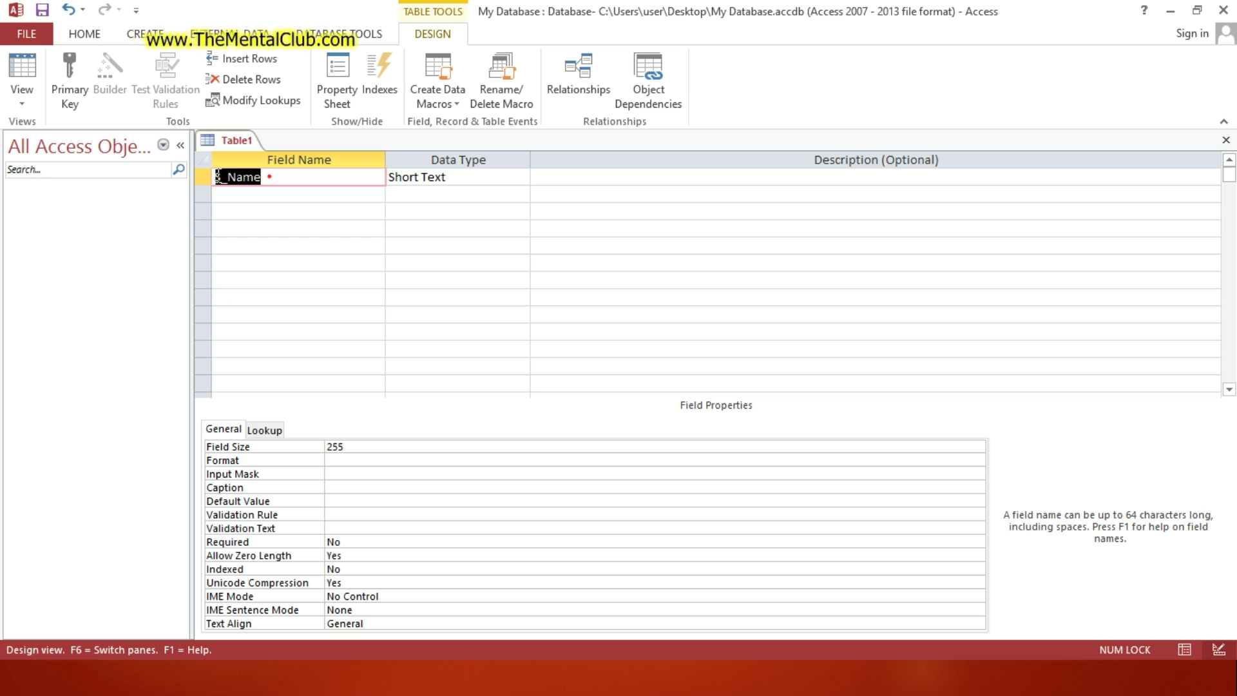
Open the data type list of the S_Name field and examine the available types, including Short Text, Long Text and Hyperlink.
left_click(435, 180)
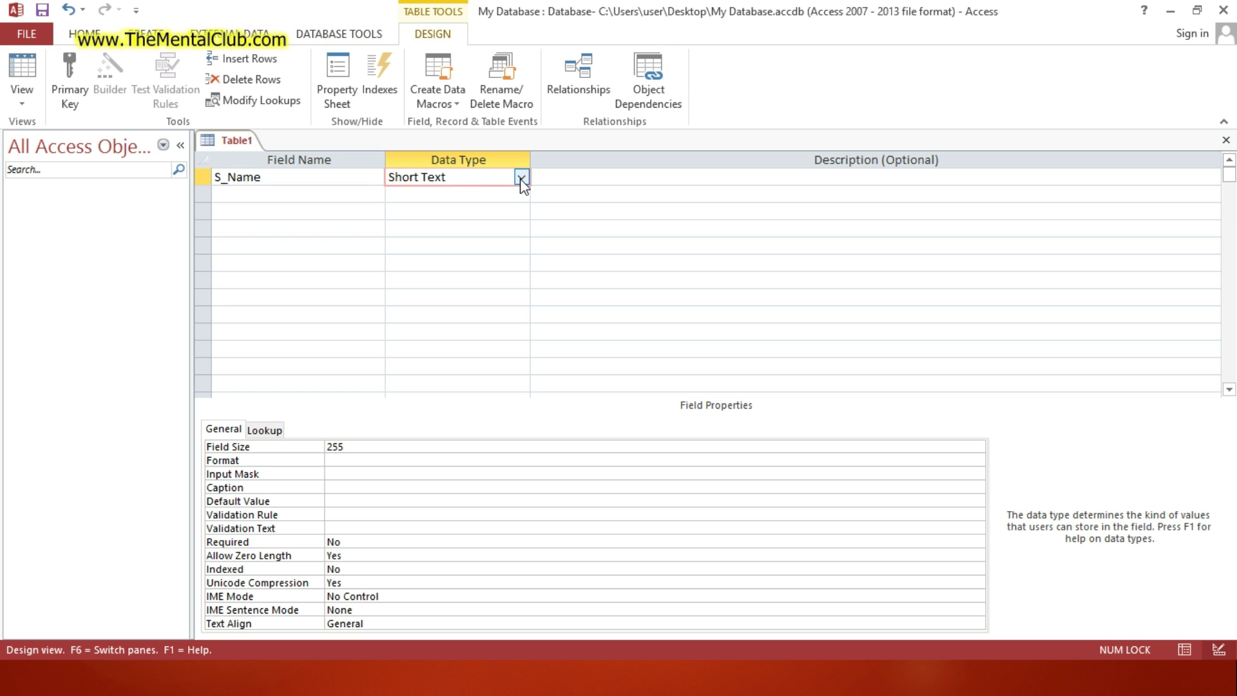
left_click(521, 179)
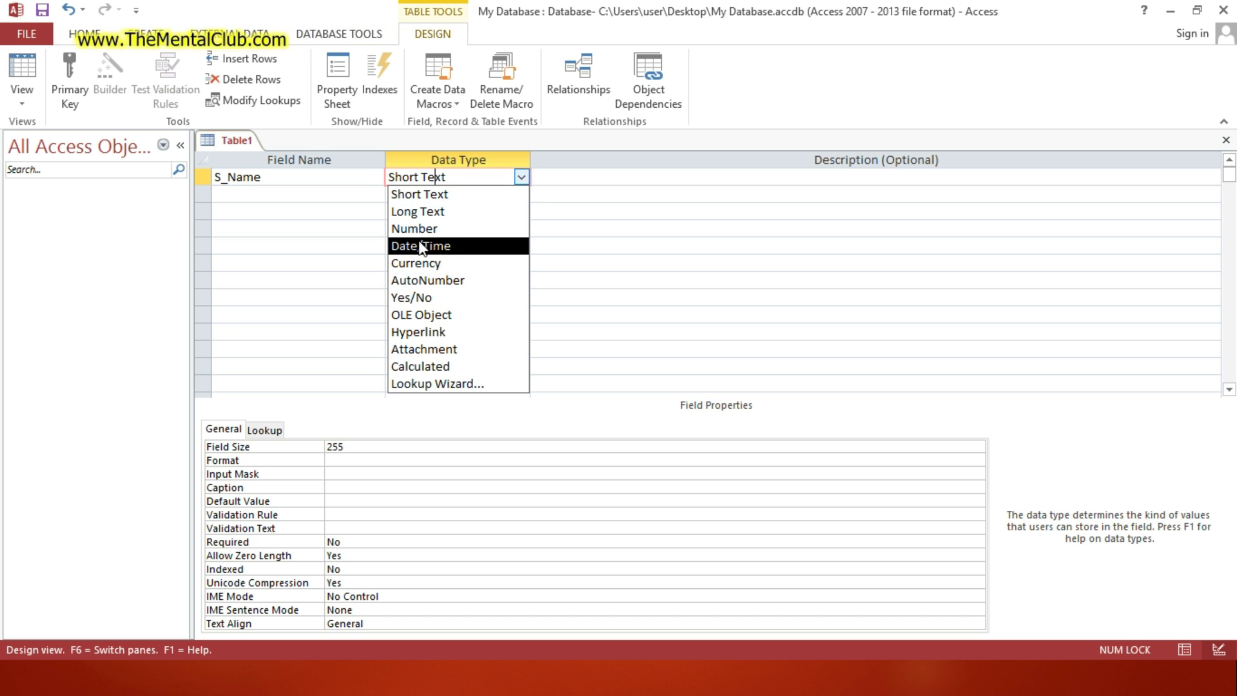
left_click(522, 179)
left_click(522, 179)
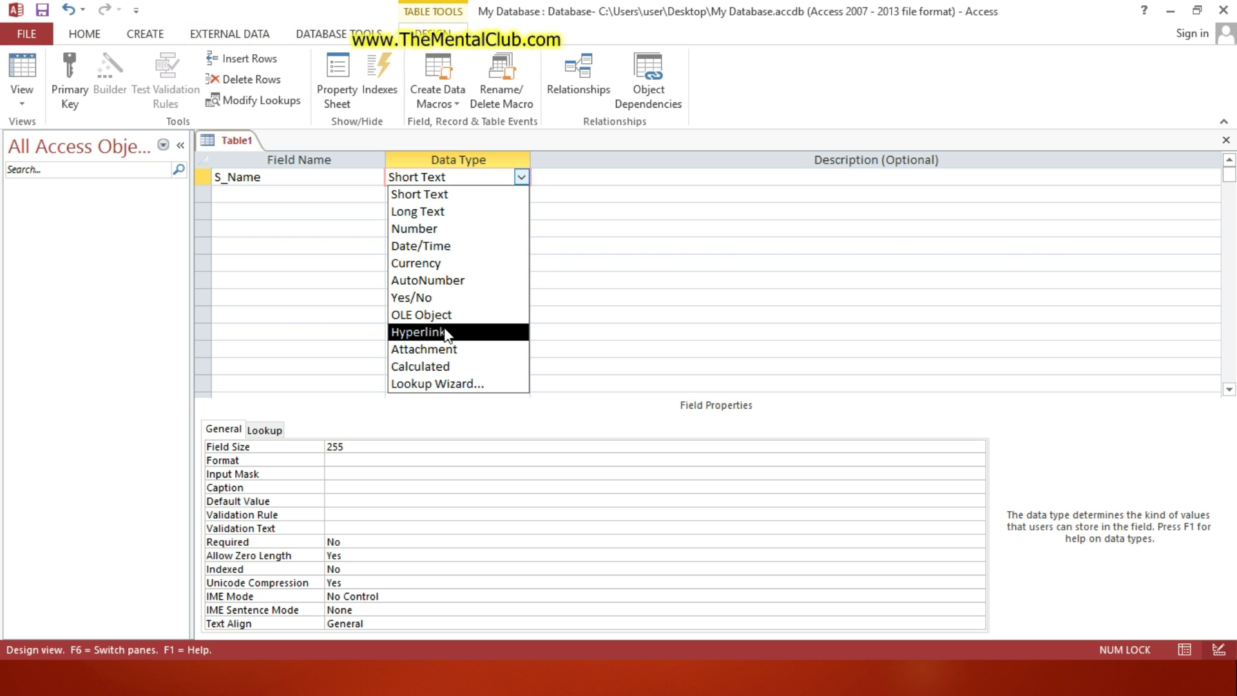
left_click(521, 179)
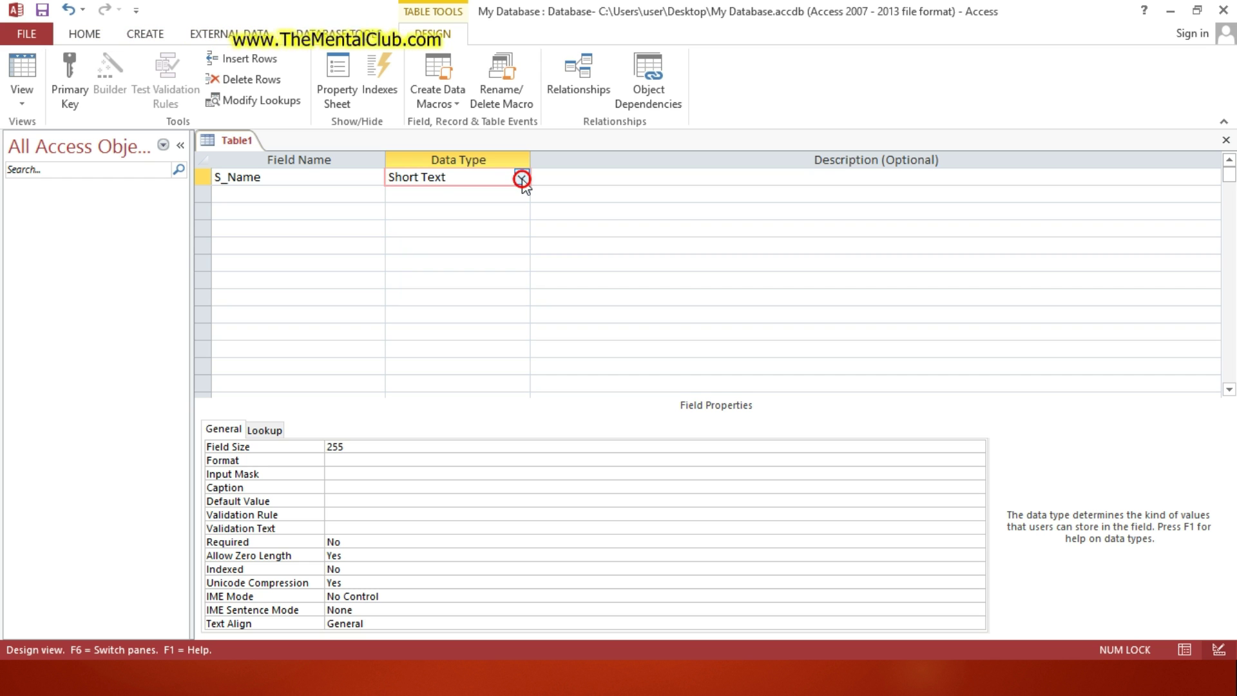
left_click(522, 179)
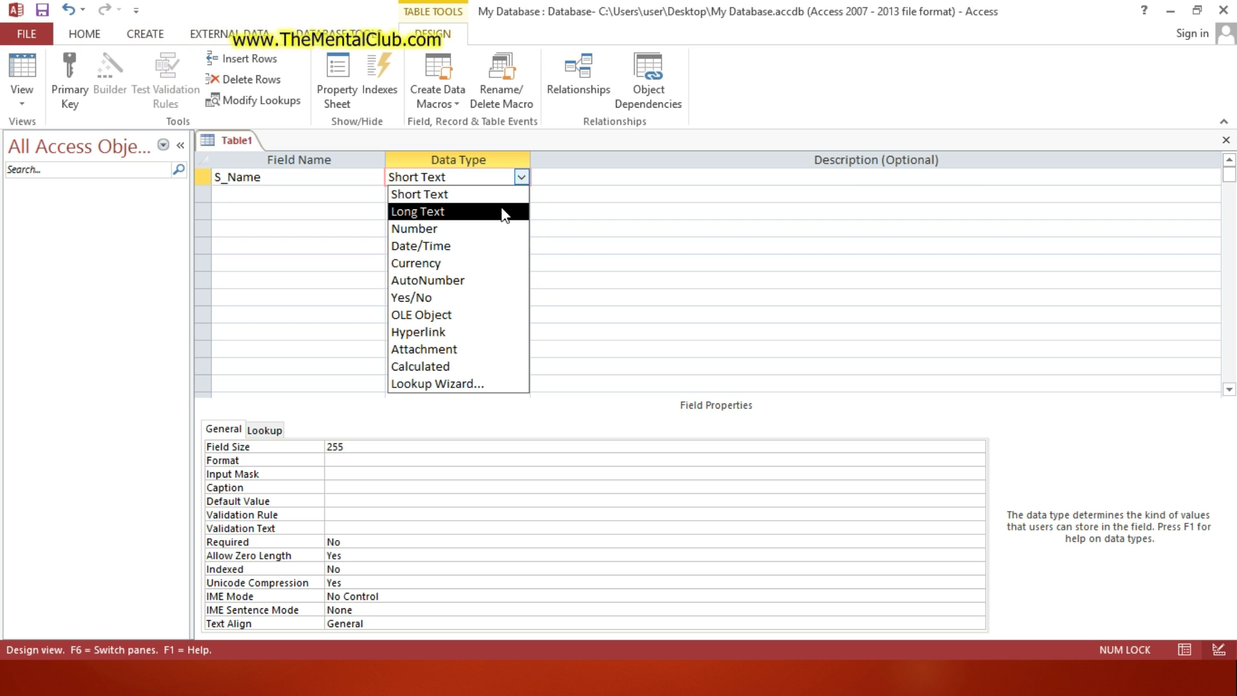
left_click(520, 178)
left_click(520, 178)
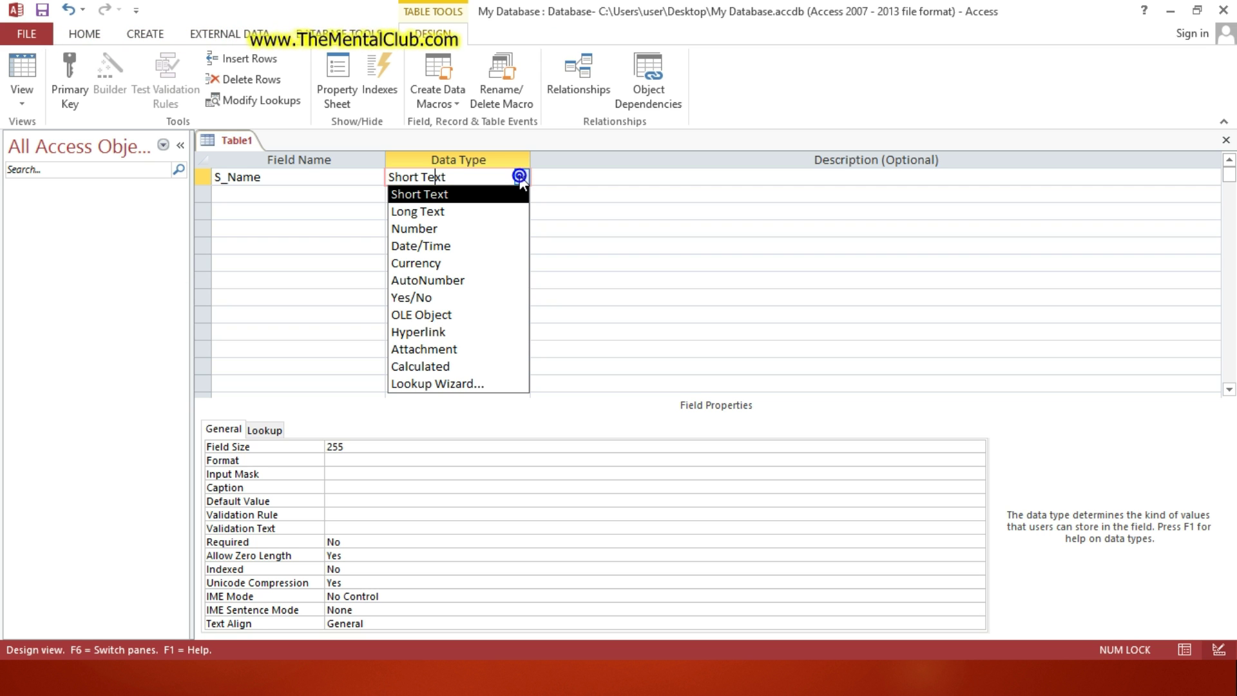
left_click(520, 178)
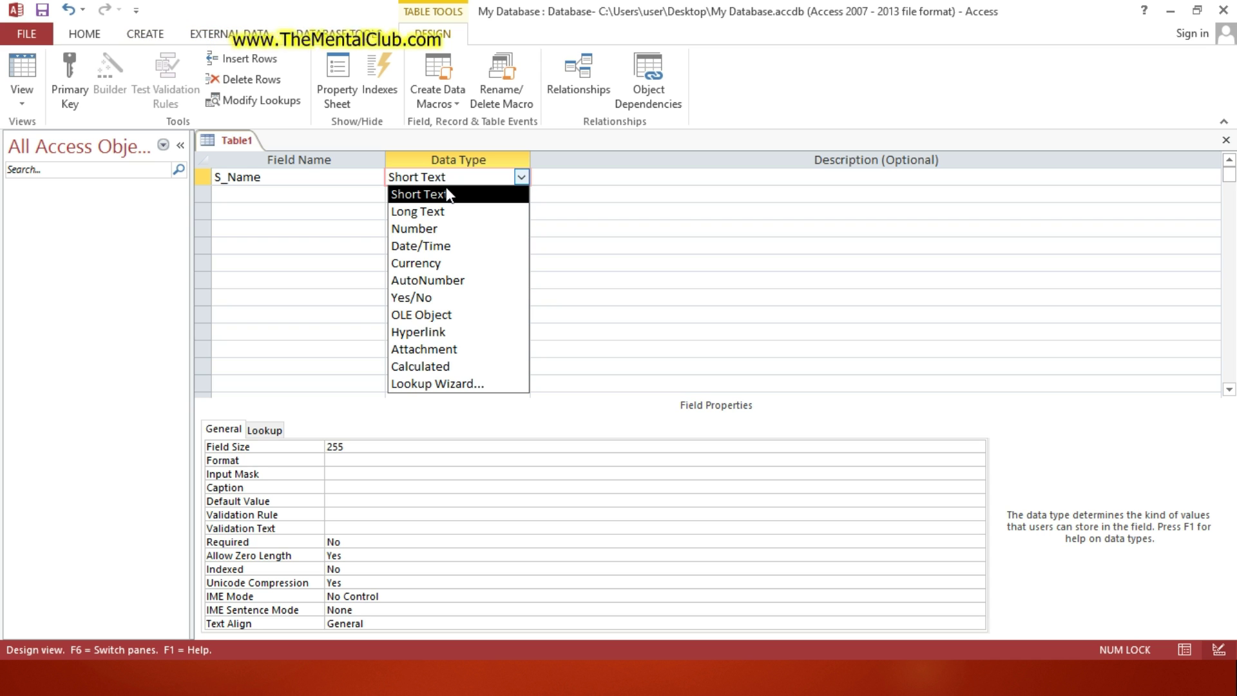
Examine the Field Size property of the S_Name field and reopen its data type list.
left_click(522, 185)
double_click(351, 449)
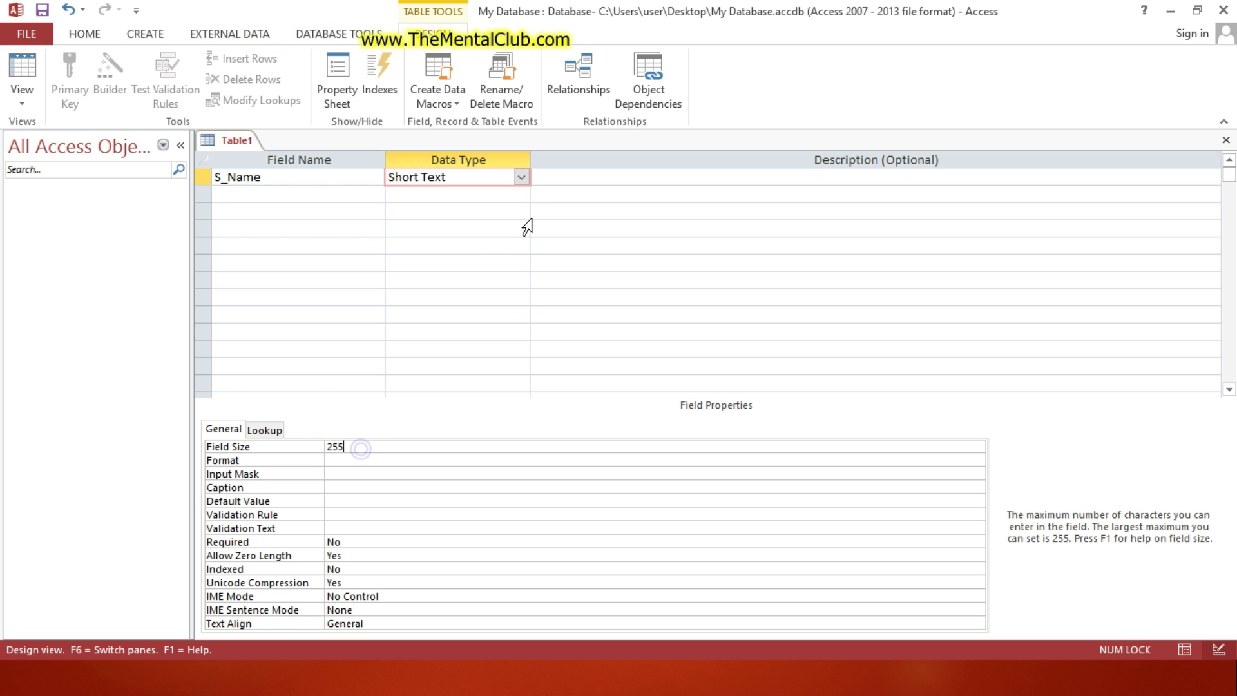
left_click(521, 178)
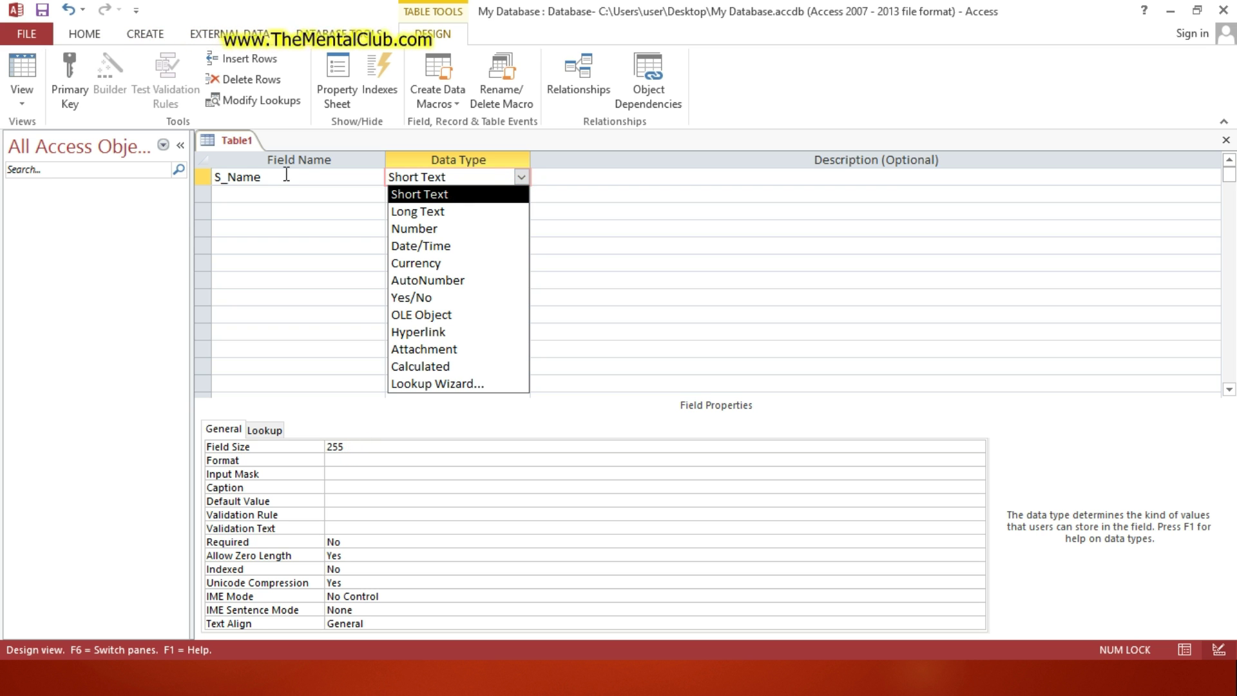
Highlight the S_Name field name and compare it with the data type assigned to it.
left_click(265, 178)
left_click_drag(265, 179, 214, 178)
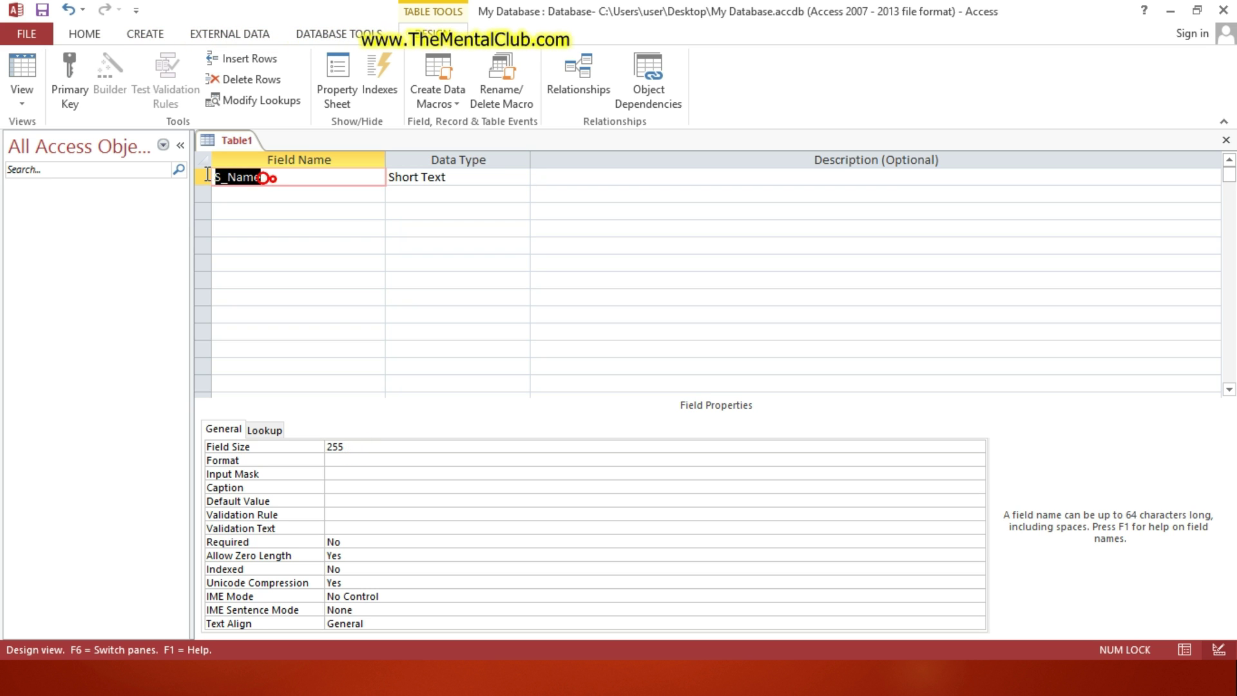
left_click(272, 183)
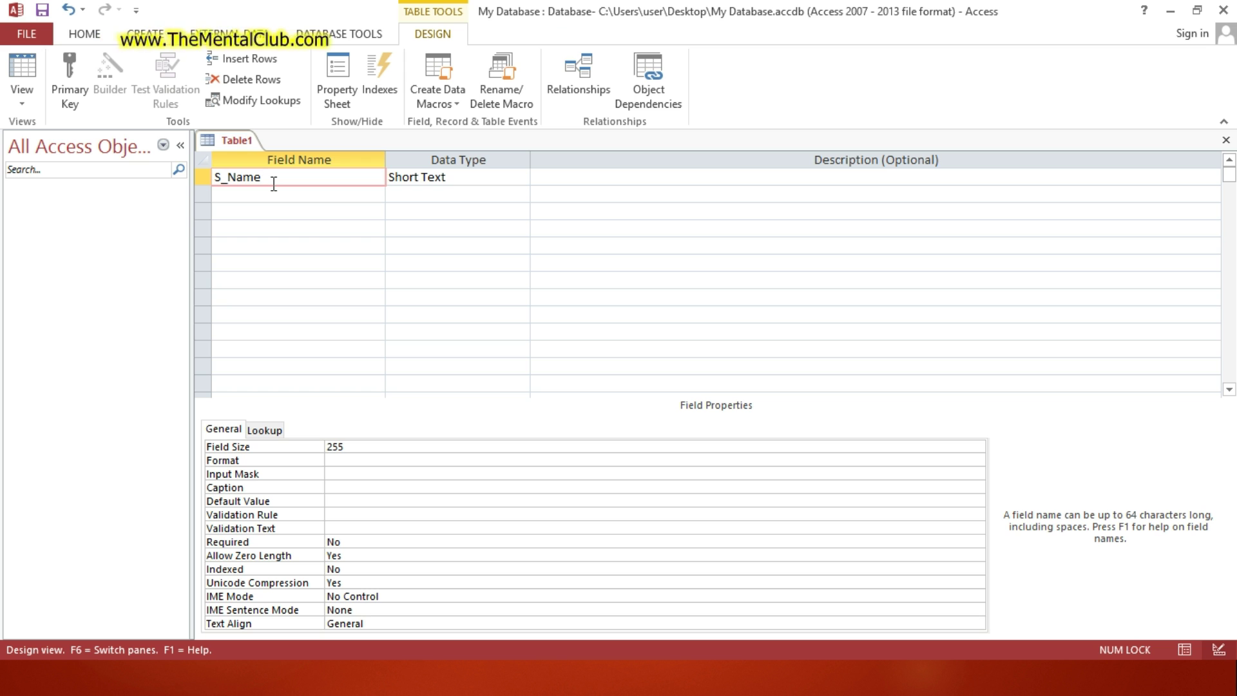
left_click(415, 181)
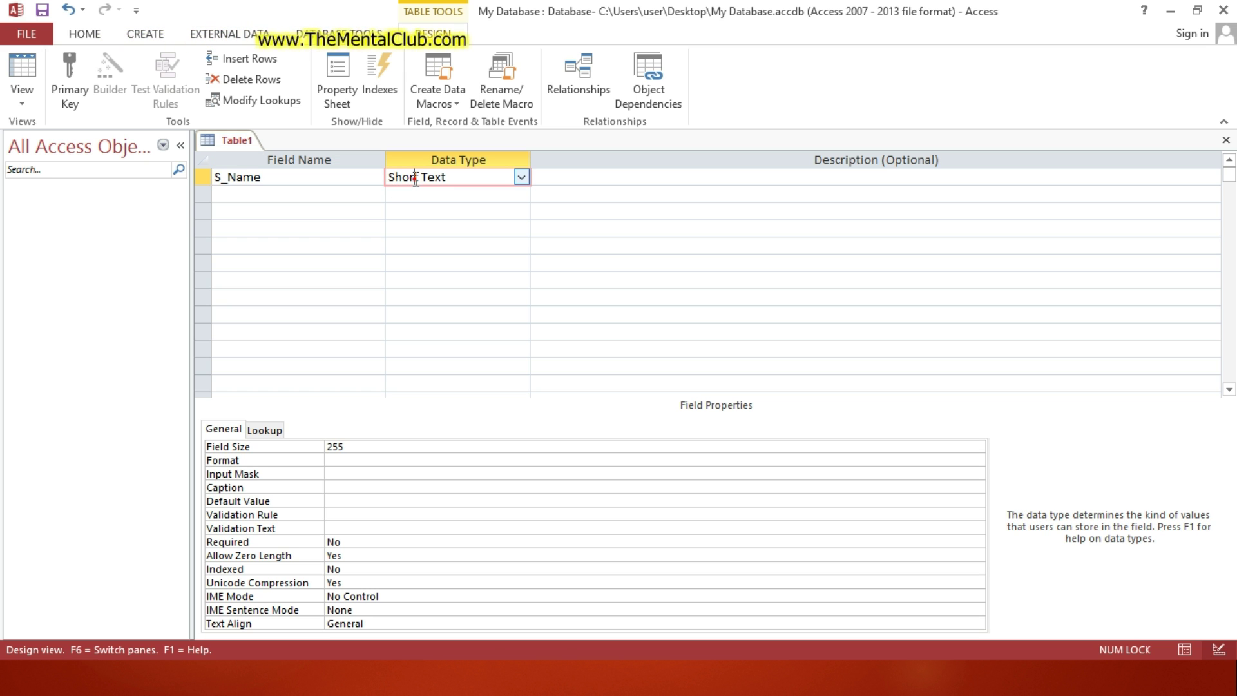
left_click_drag(282, 175, 217, 176)
left_click(275, 174)
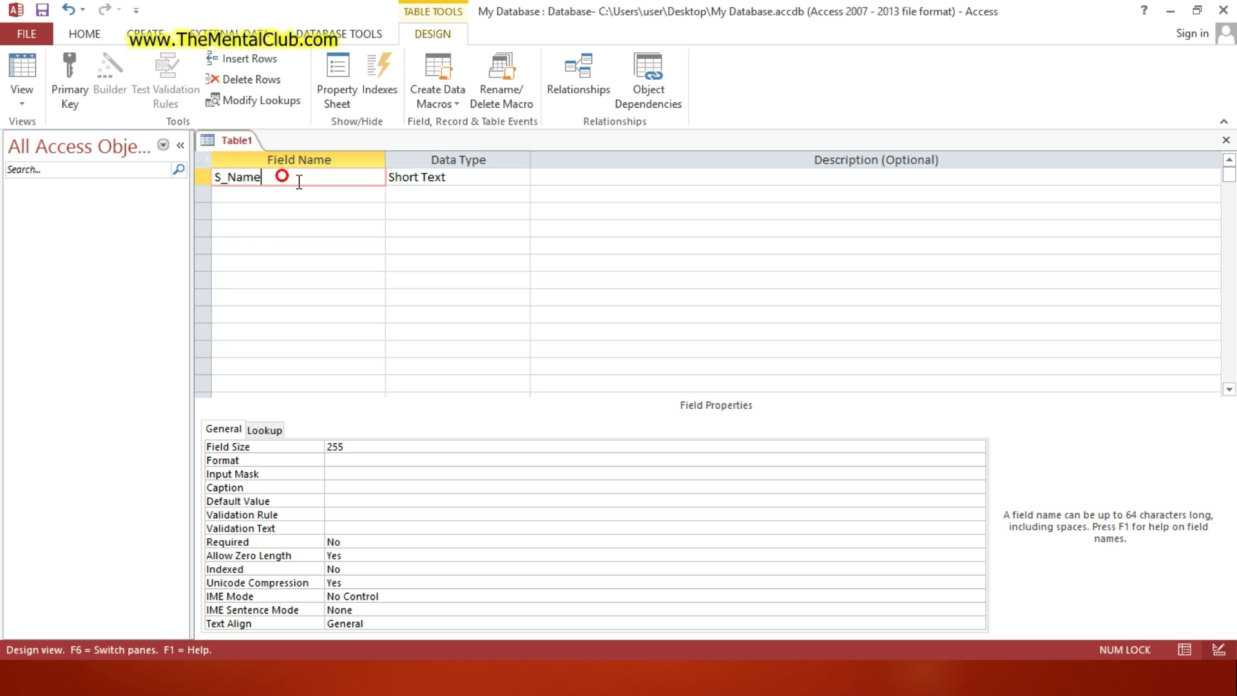
left_click(447, 184)
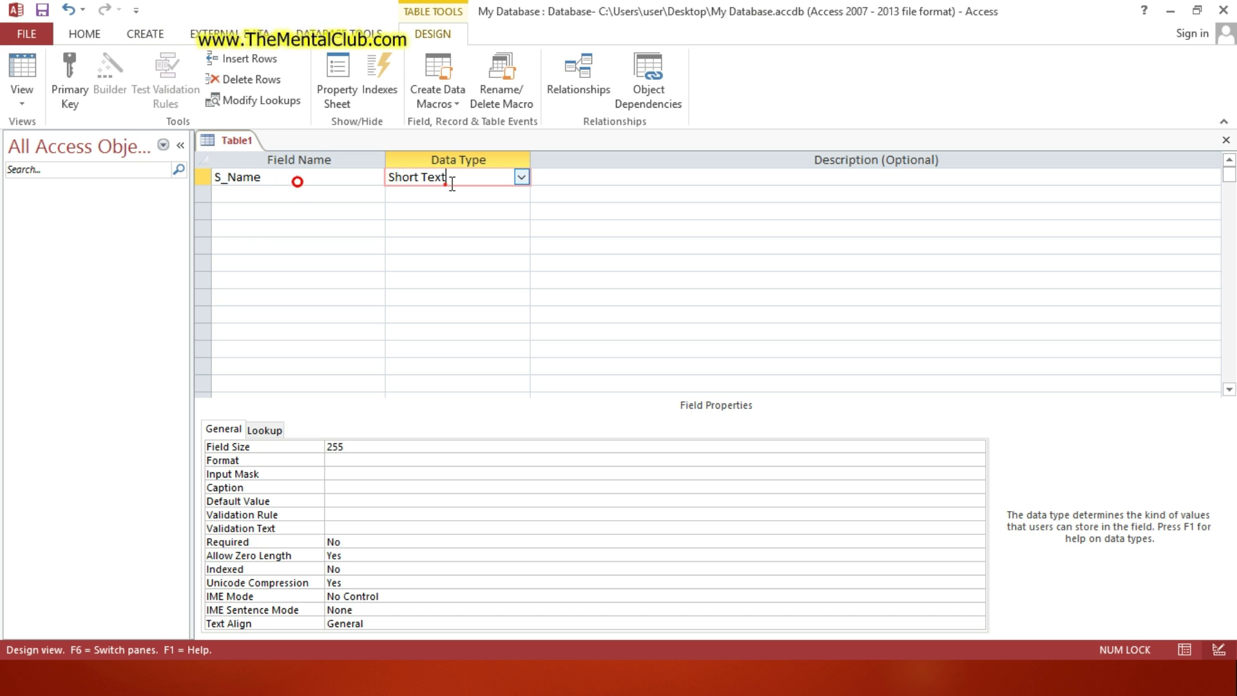
Review the data type choices for S_Name again, comparing Short Text with Long Text.
left_click(521, 179)
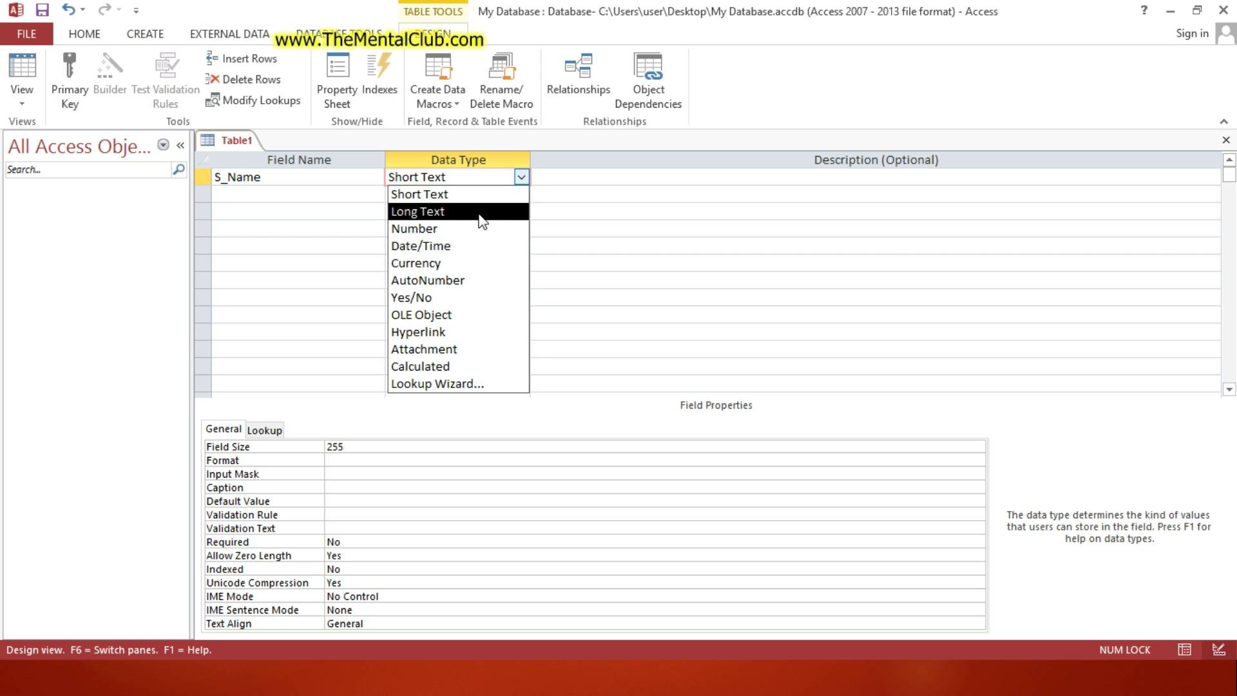
left_click(523, 185)
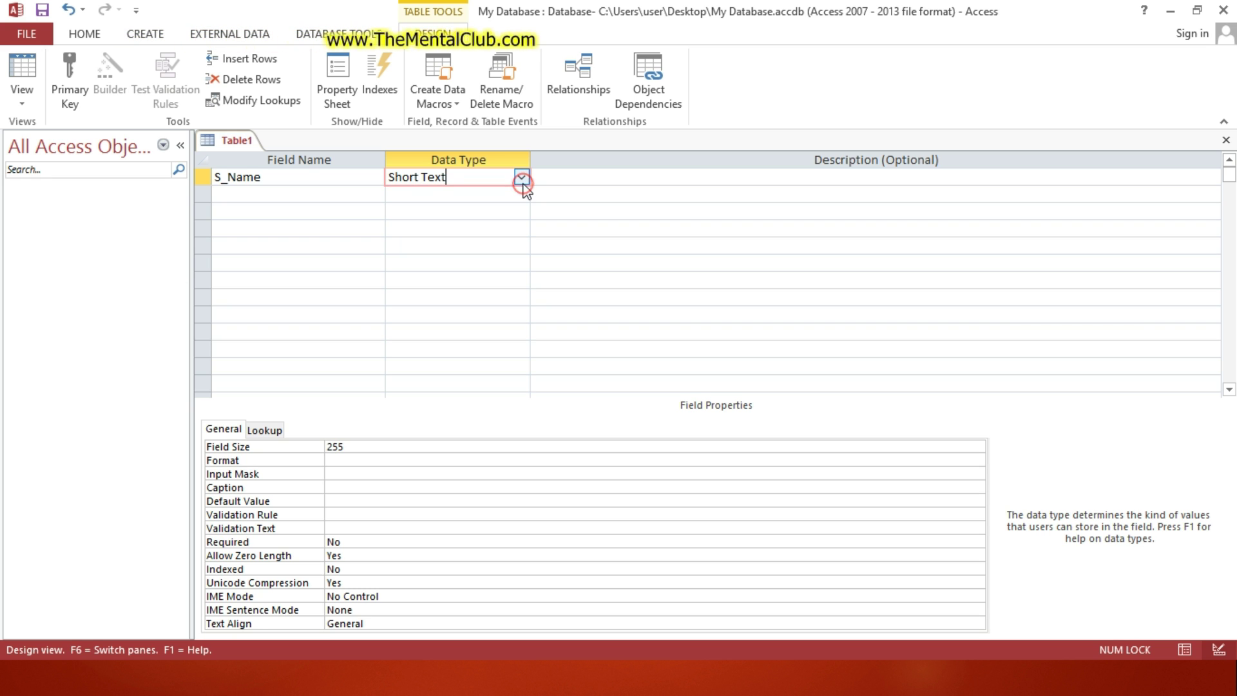
left_click(522, 180)
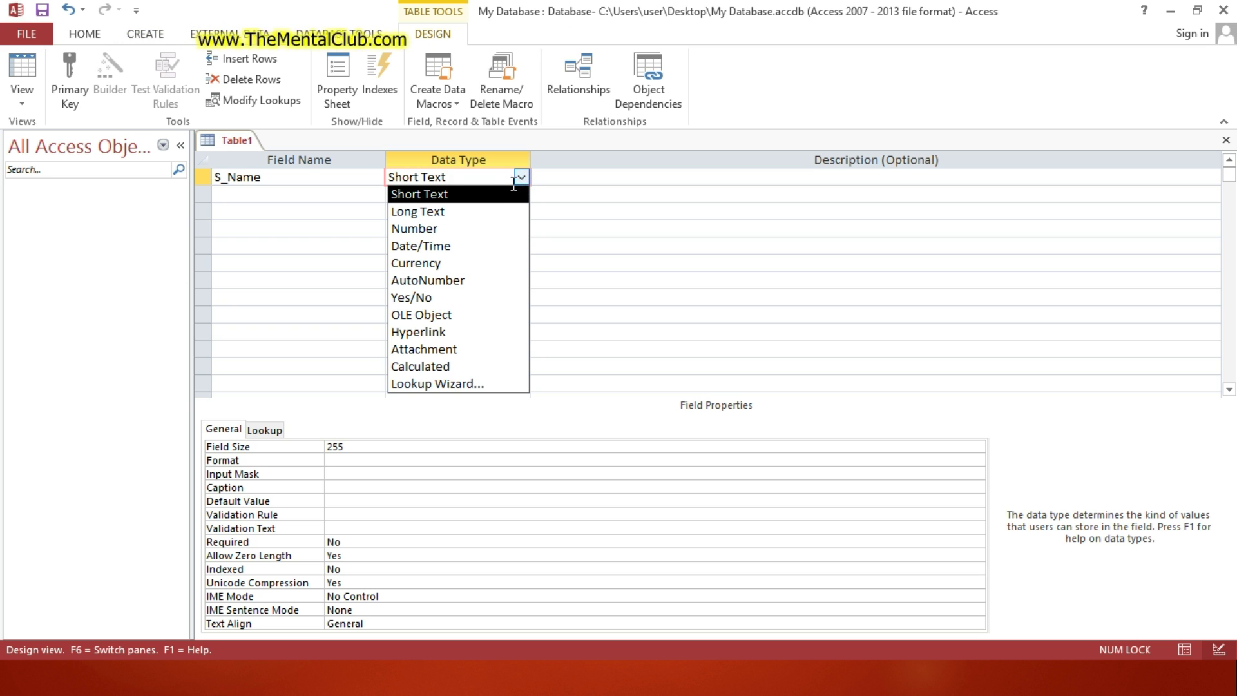
left_click(522, 180)
Highlight the S_Name field name again and check which listed data type suits it.
left_click(281, 184)
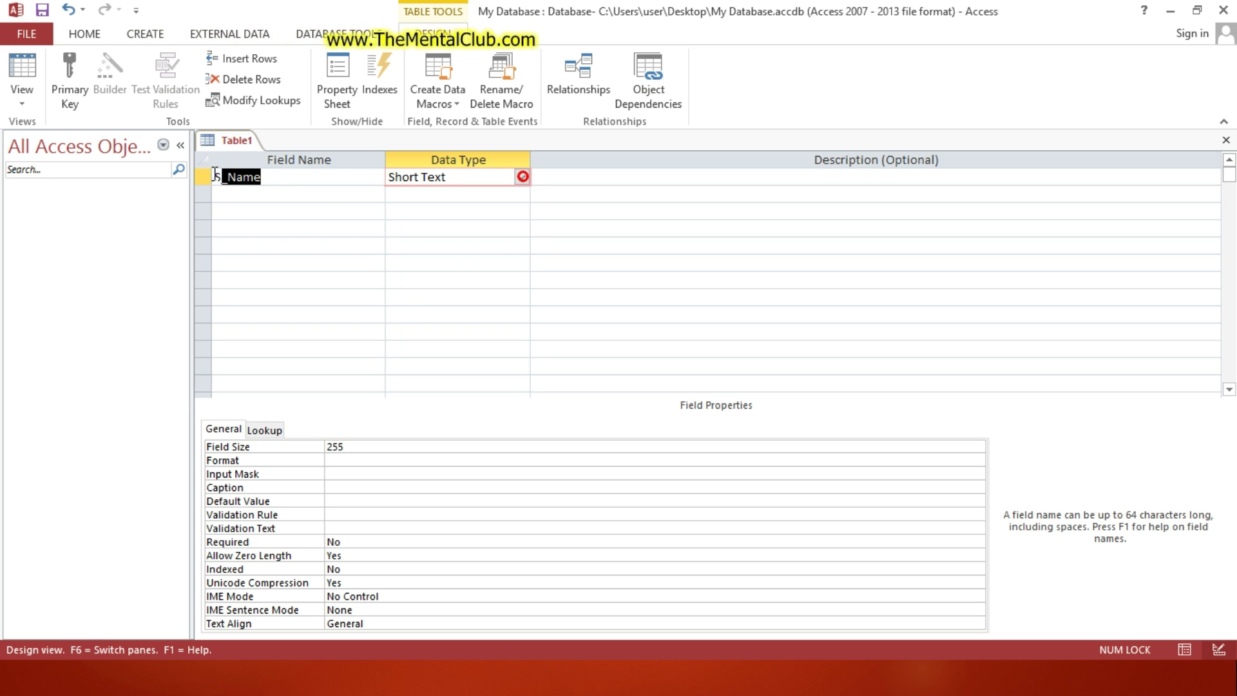
left_click(326, 207)
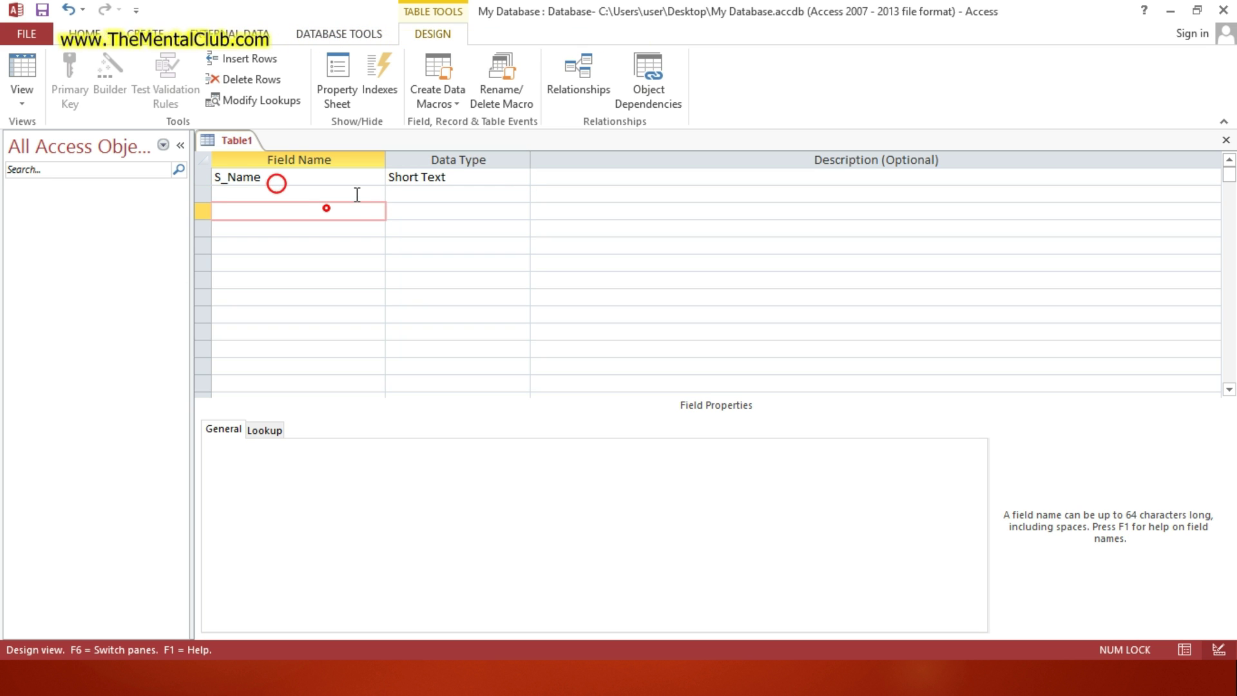
left_click(356, 186)
left_click_drag(326, 177, 217, 177)
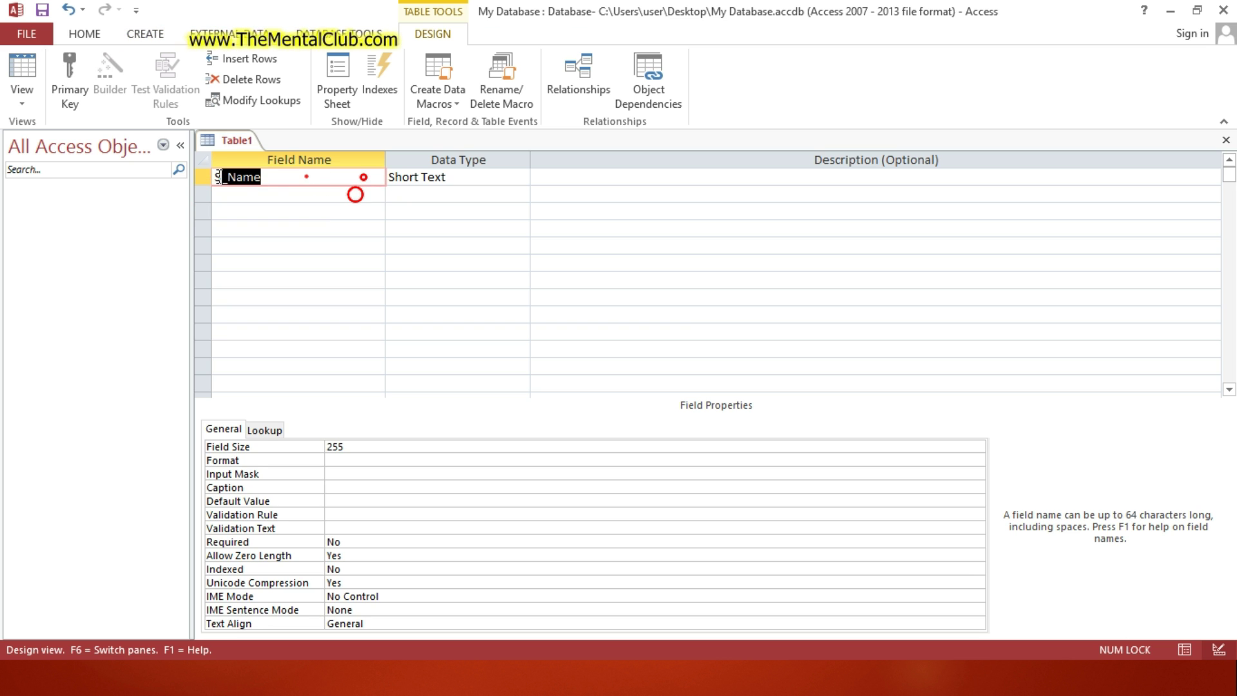
left_click(284, 181)
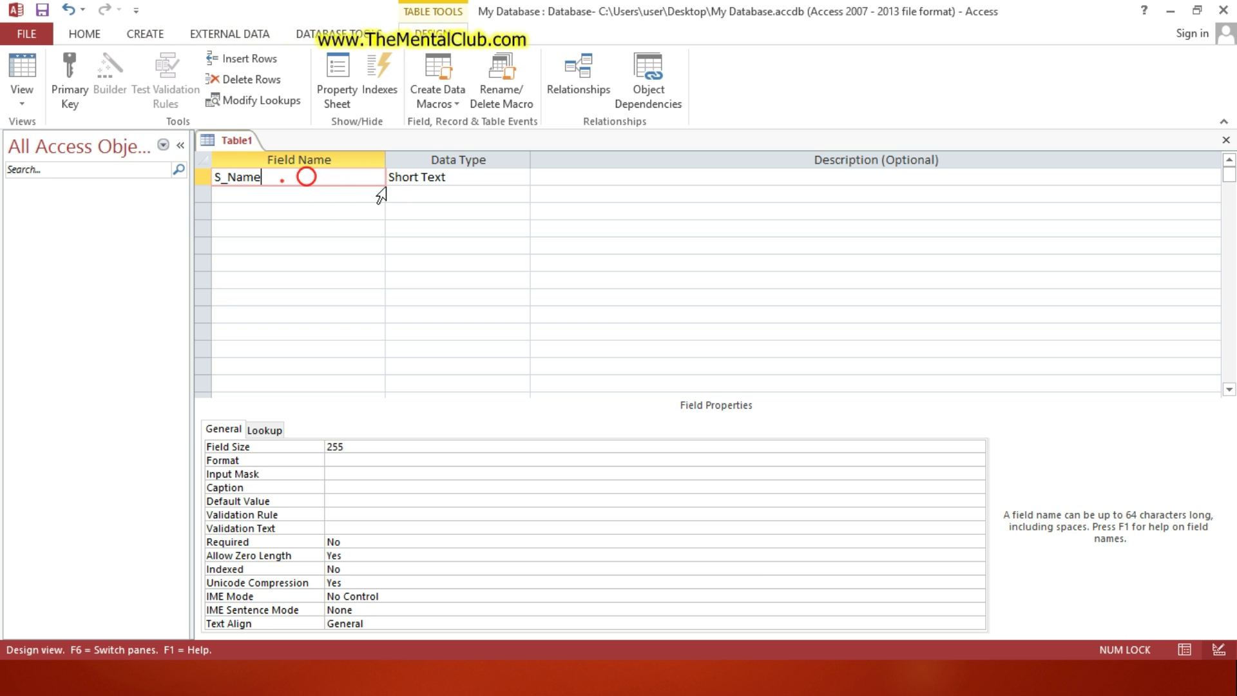
left_click(421, 175)
left_click(521, 177)
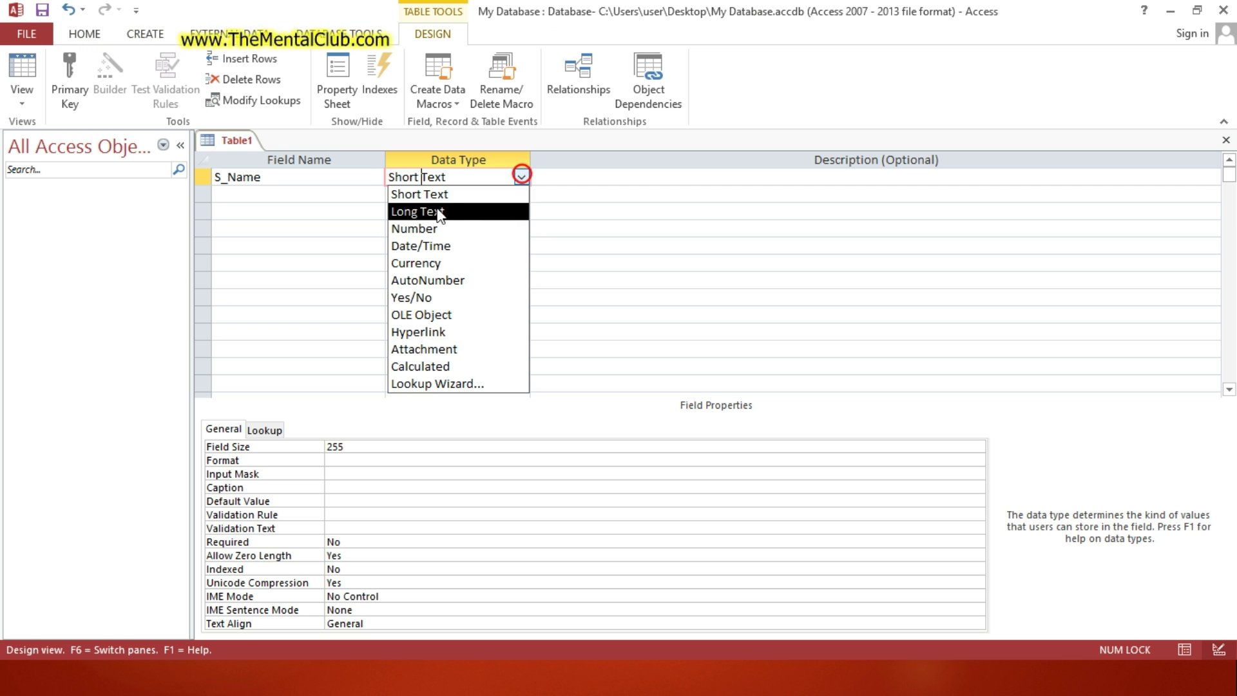
left_click(312, 179)
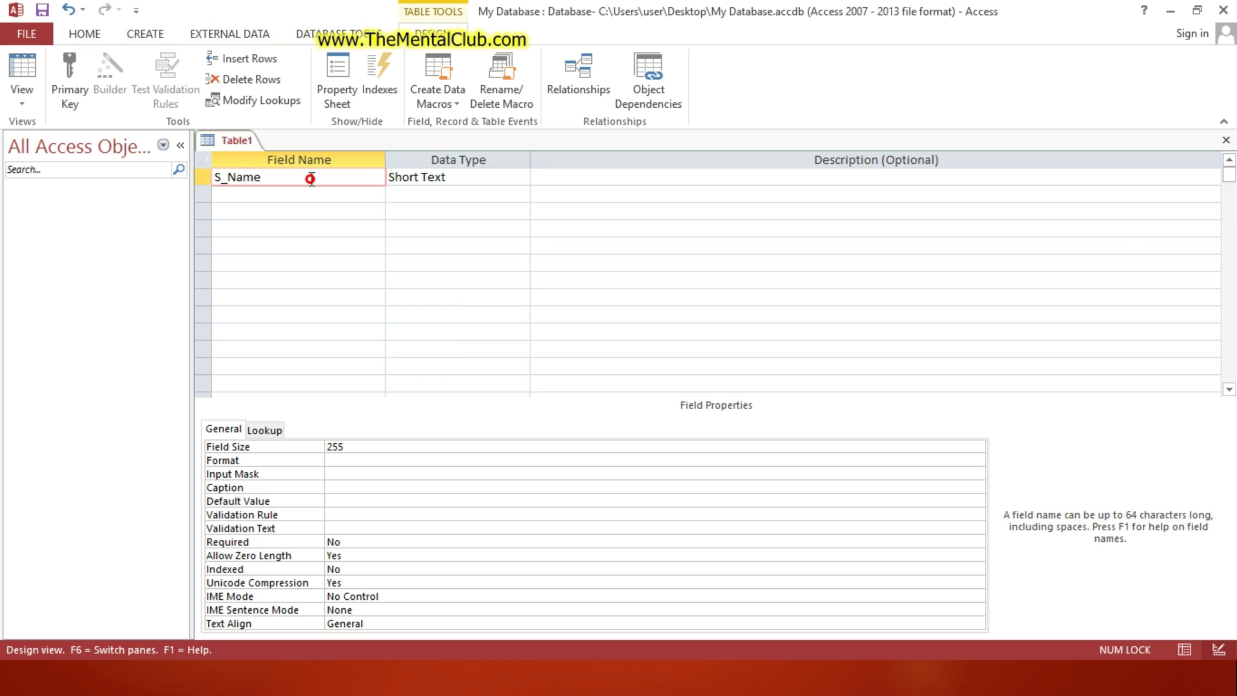
Switch to the Word document Access Notes Printed Format.rtf and highlight the Text (Short Text) data type and its size description.
key("alt+Tab")
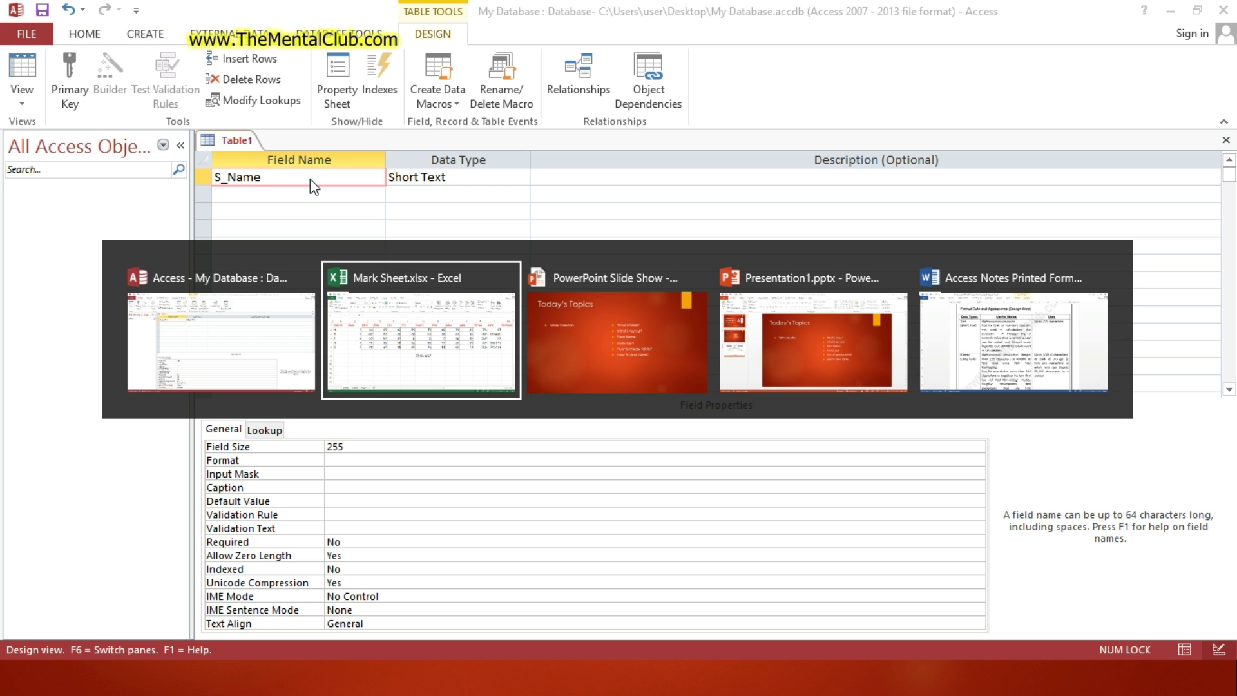
key("alt+Tab")
key("alt+Tab")
key("alt+Tab")
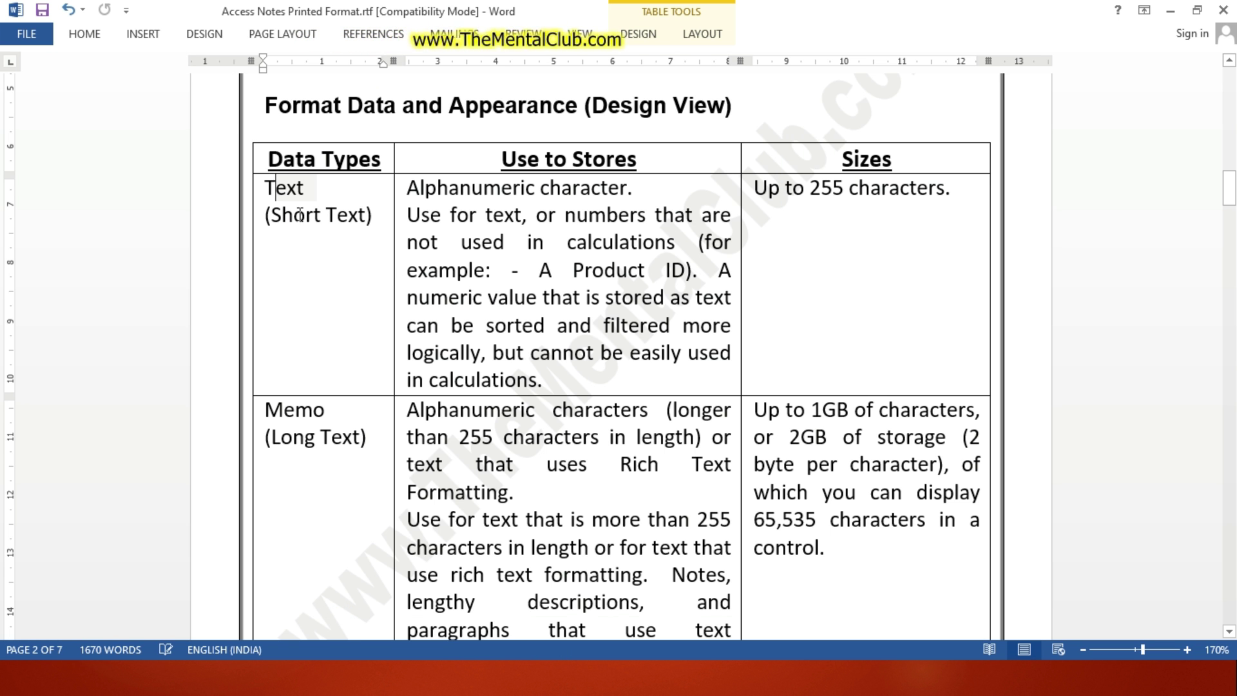
left_click_drag(266, 187, 368, 215)
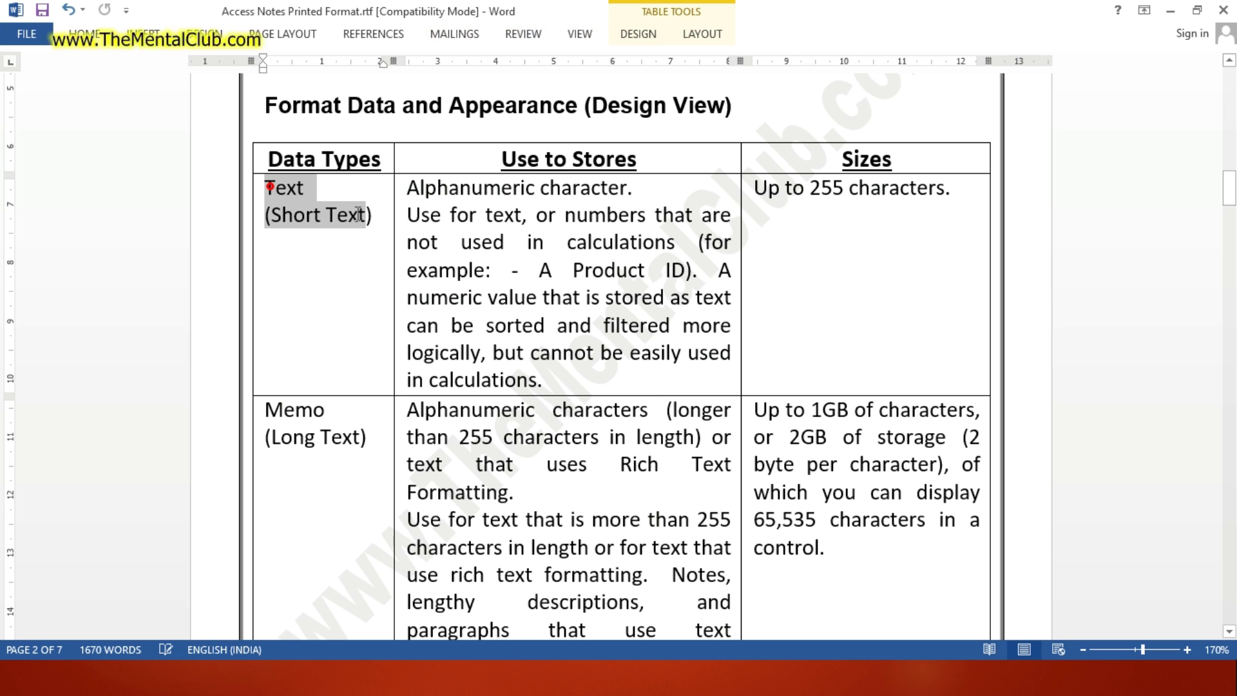
left_click(348, 245)
left_click_drag(323, 220, 356, 219)
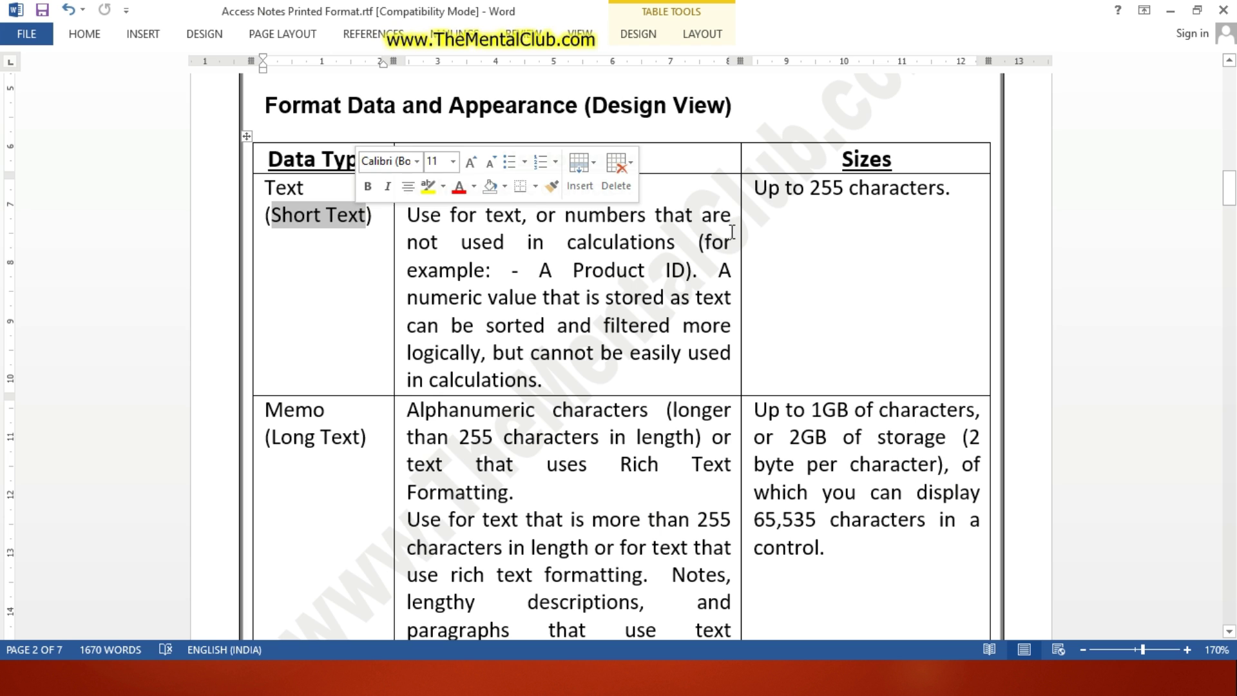
left_click(795, 207)
left_click_drag(758, 187, 944, 187)
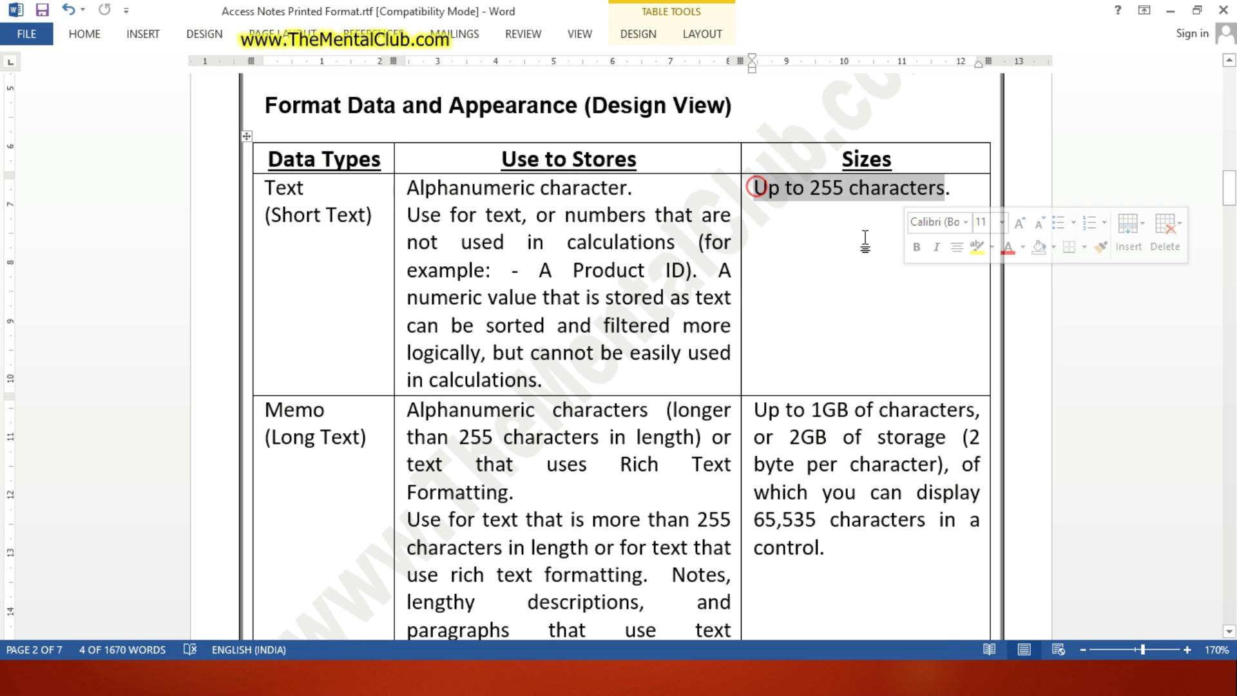
Highlight the Memo (Long Text) entry and its character limit in the notes, and look over the Number, Date/Time and Currency rows.
scroll(865, 240, "down", 2)
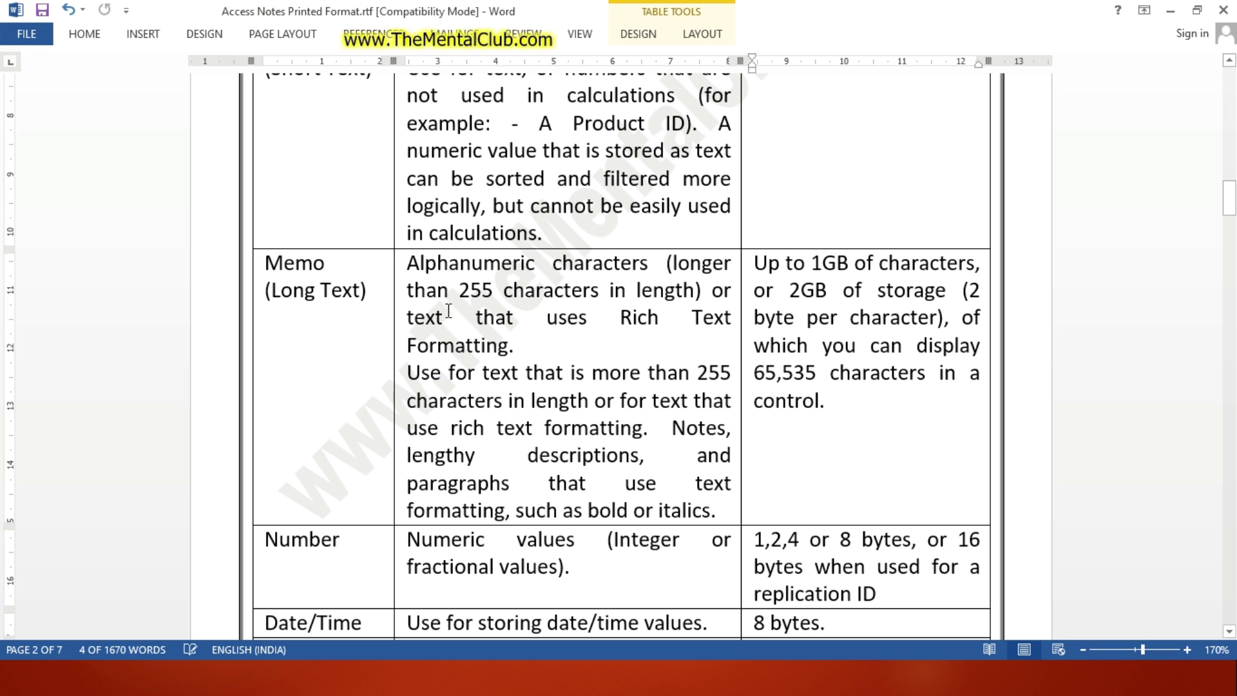
left_click(265, 261)
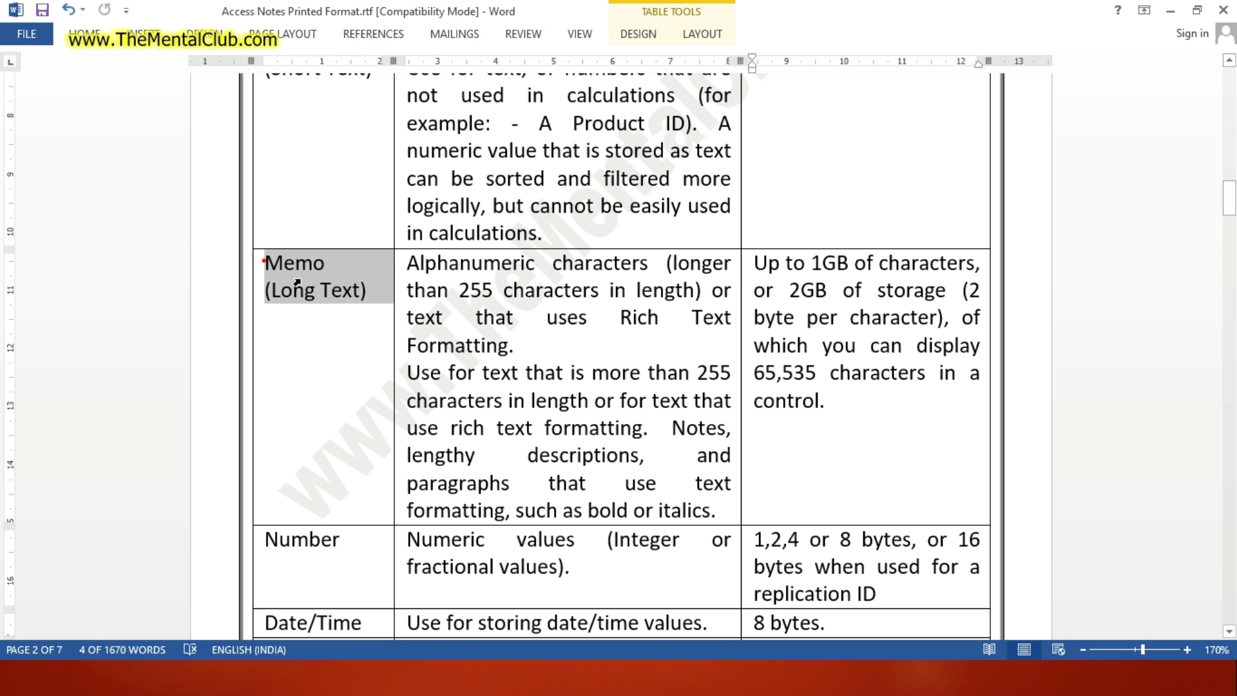
left_click(319, 326)
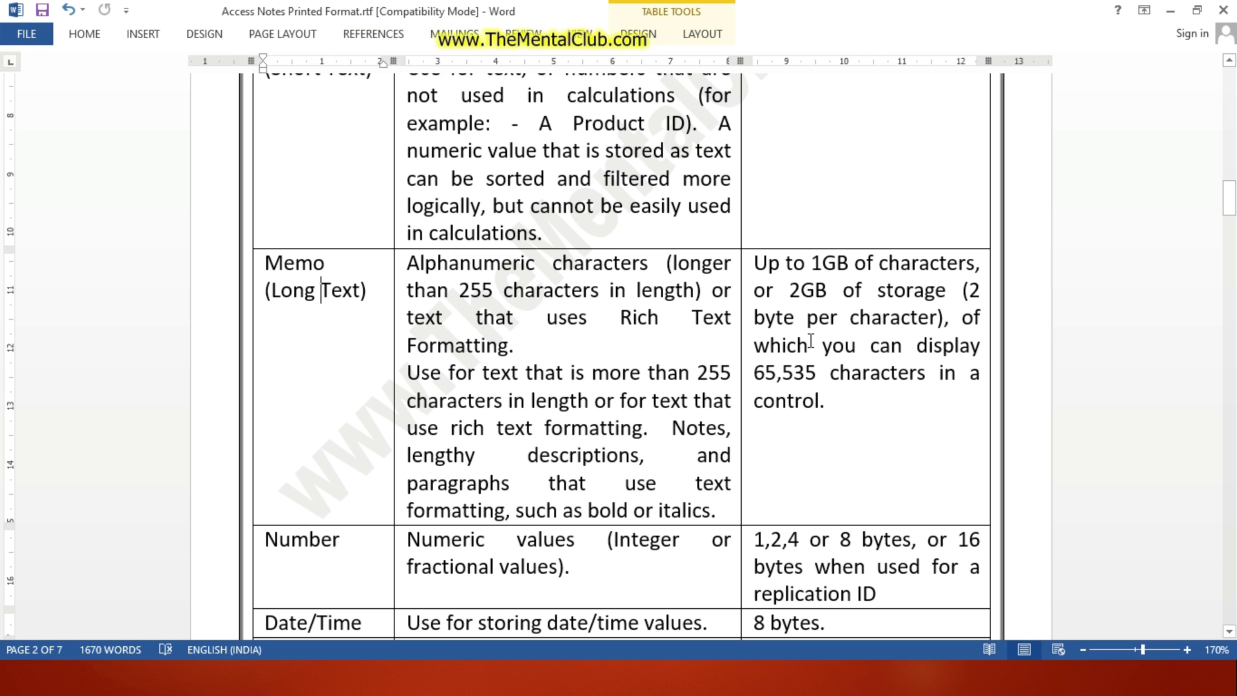
left_click_drag(755, 374, 829, 373)
left_click(821, 410)
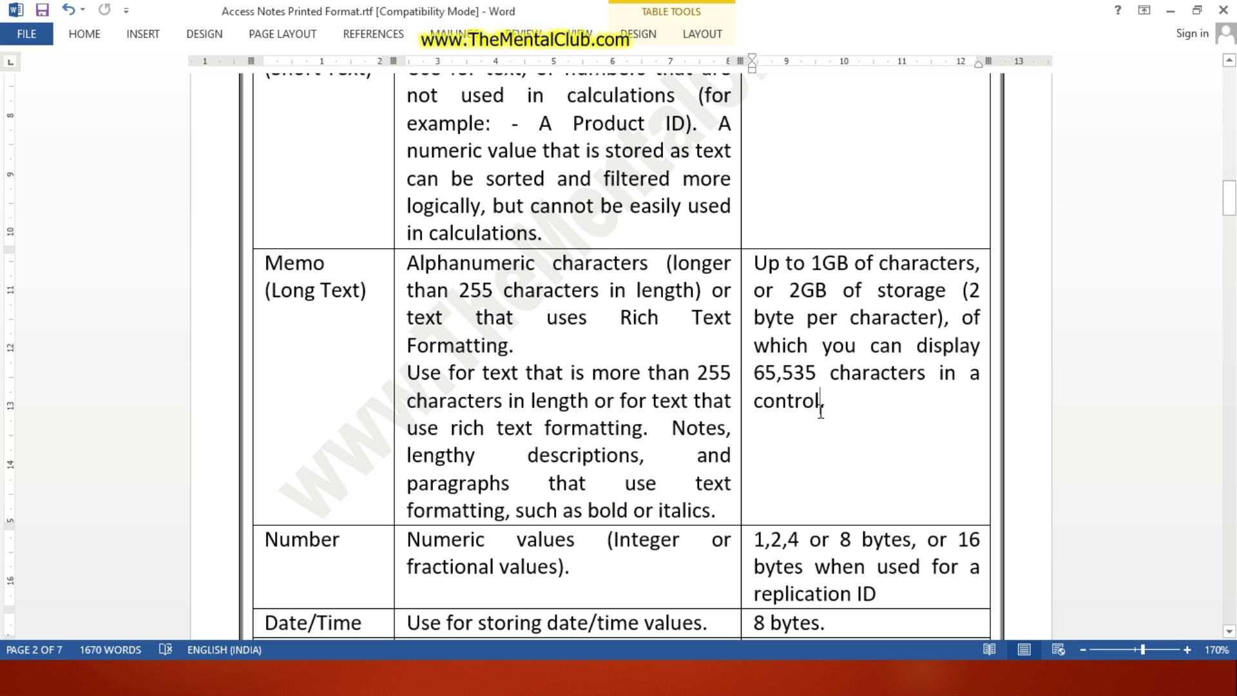
scroll(821, 408, "down", 1)
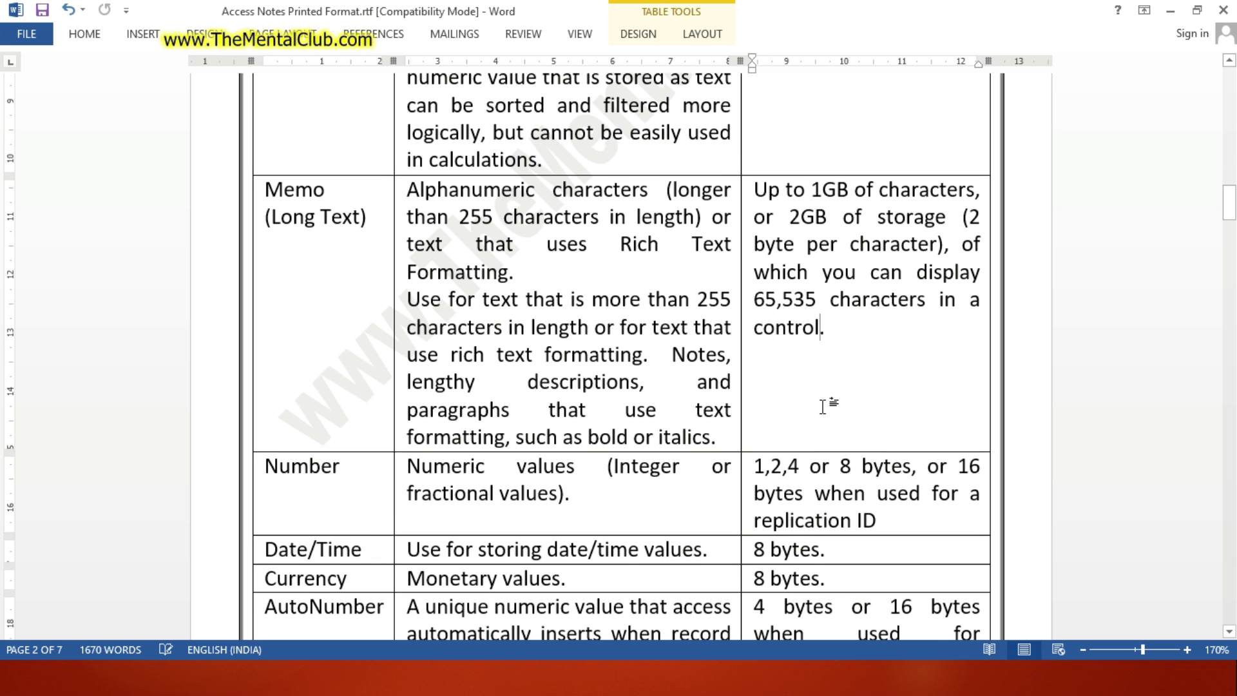
scroll(822, 406, "down", 2)
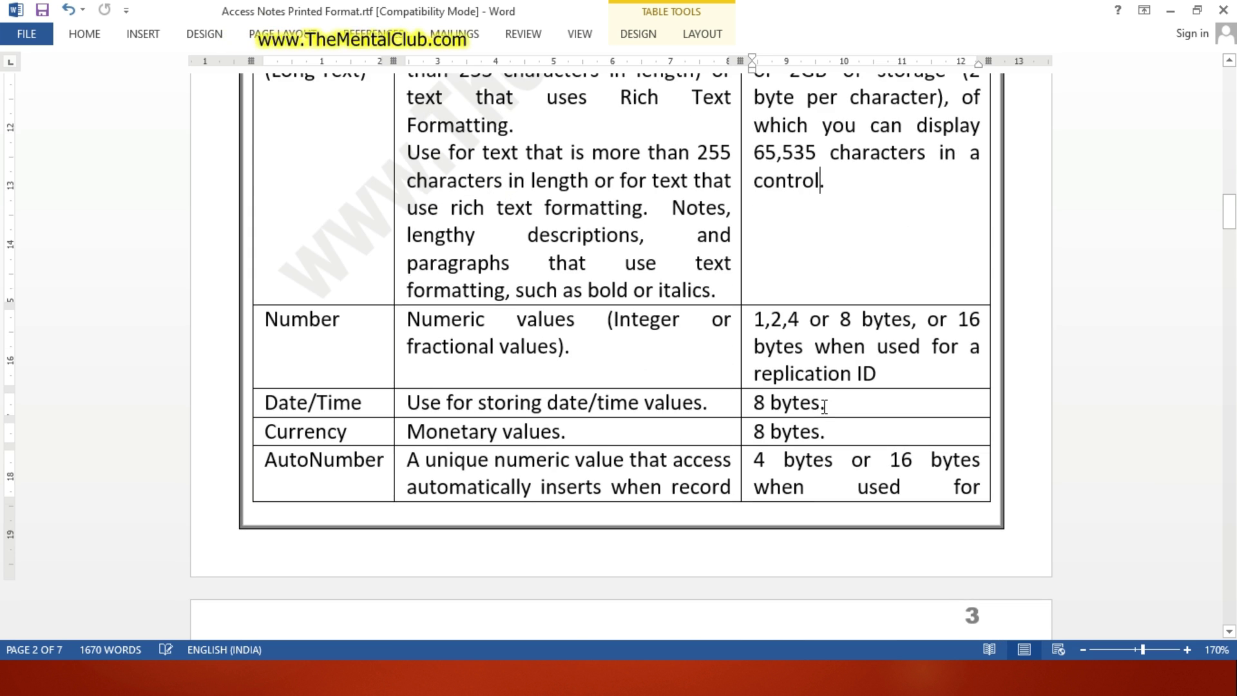
scroll(824, 386, "up", 2)
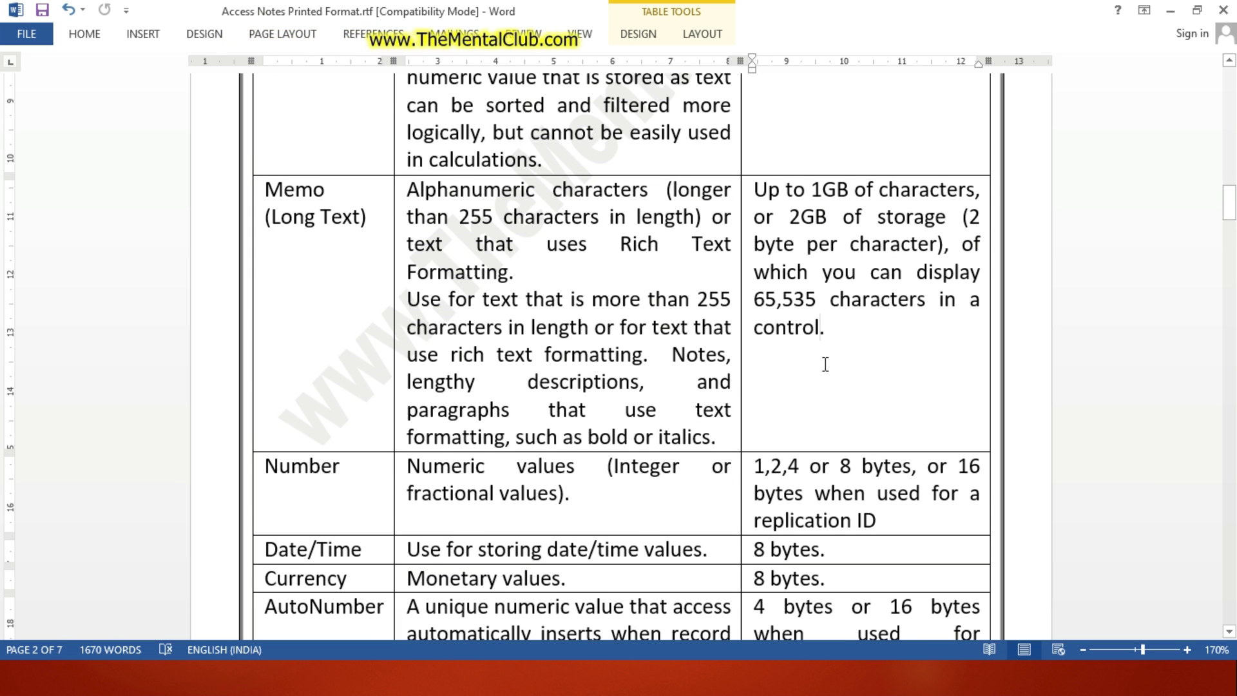
Switch from the notes to the Access table design and review the data type choices for the S_Name field.
scroll(825, 364, "up", 2)
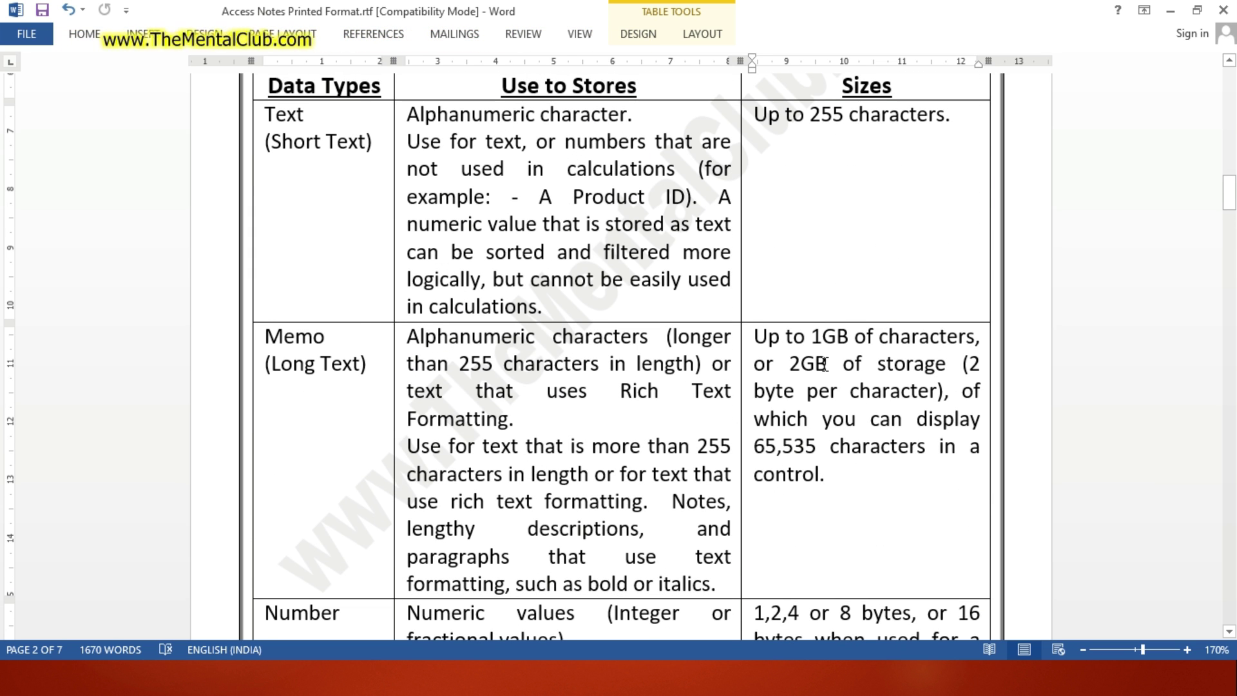
key("alt+Tab")
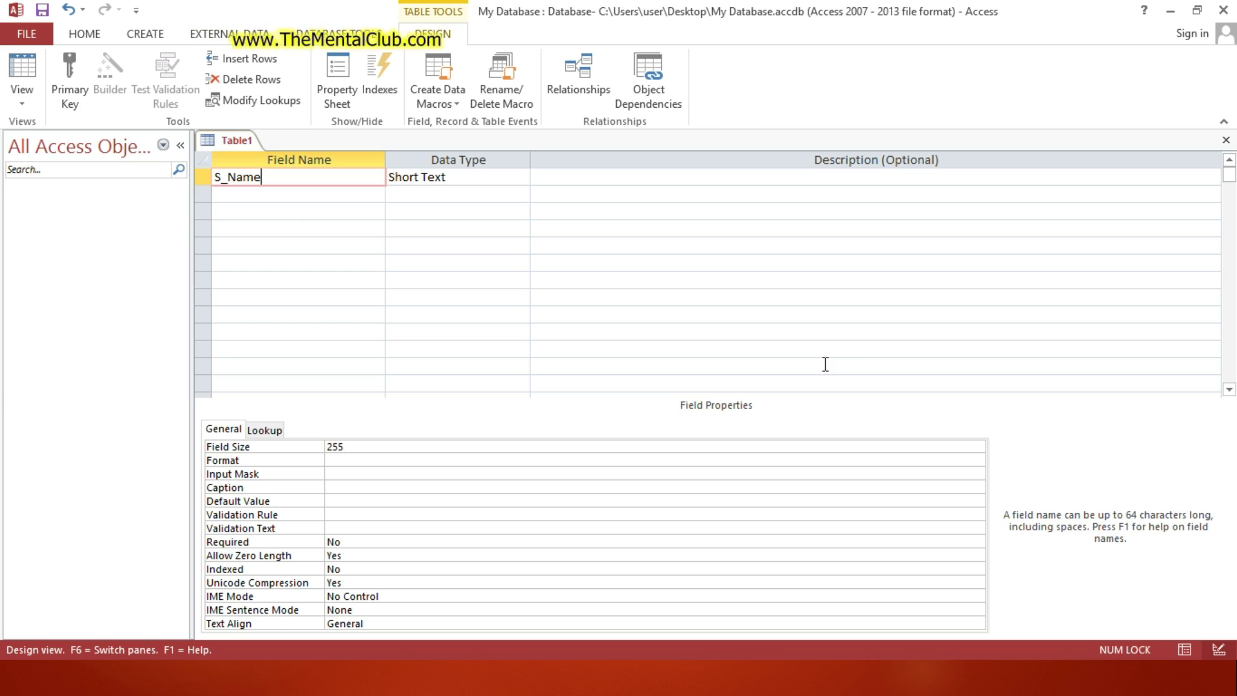
left_click(355, 193)
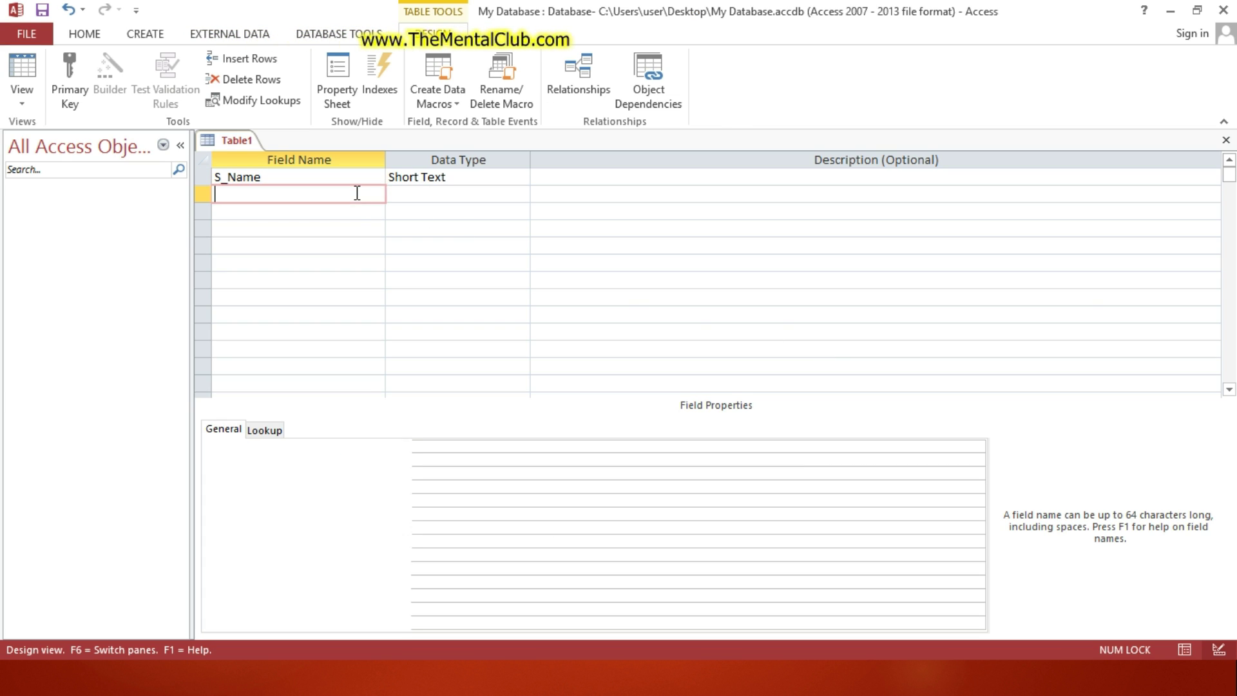
left_click(423, 183)
left_click(521, 177)
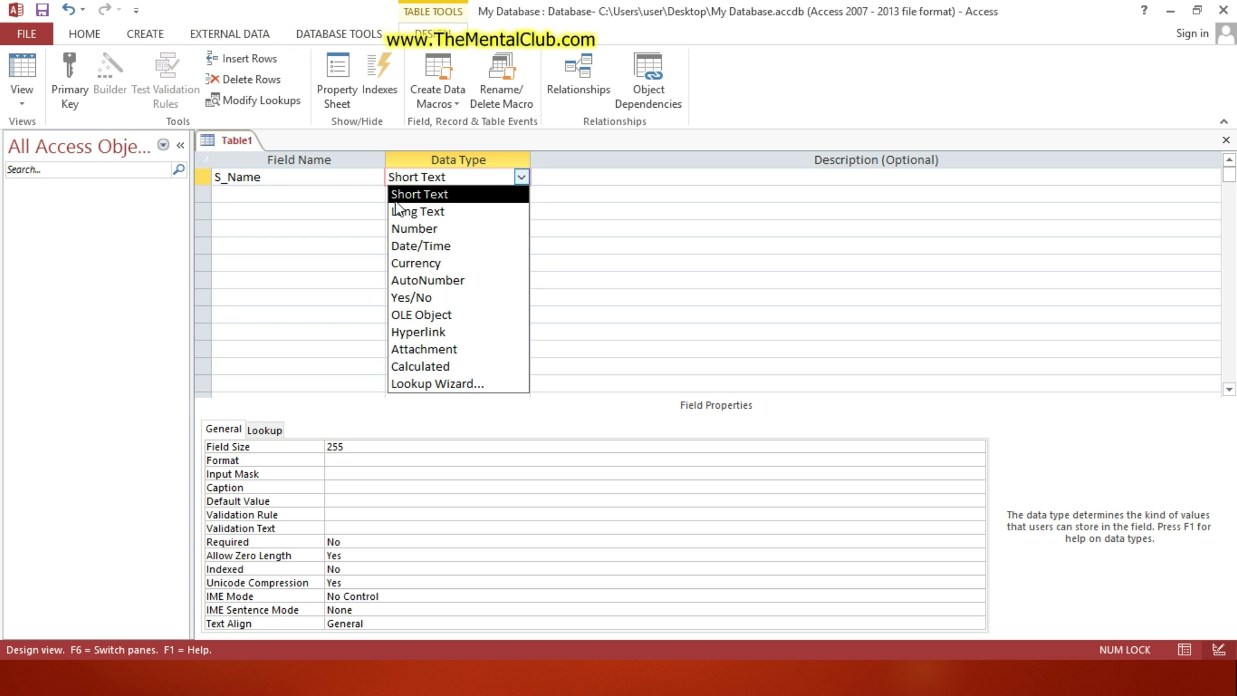
Add a second field named Roll below S_Name with the data type Number.
left_click(334, 198)
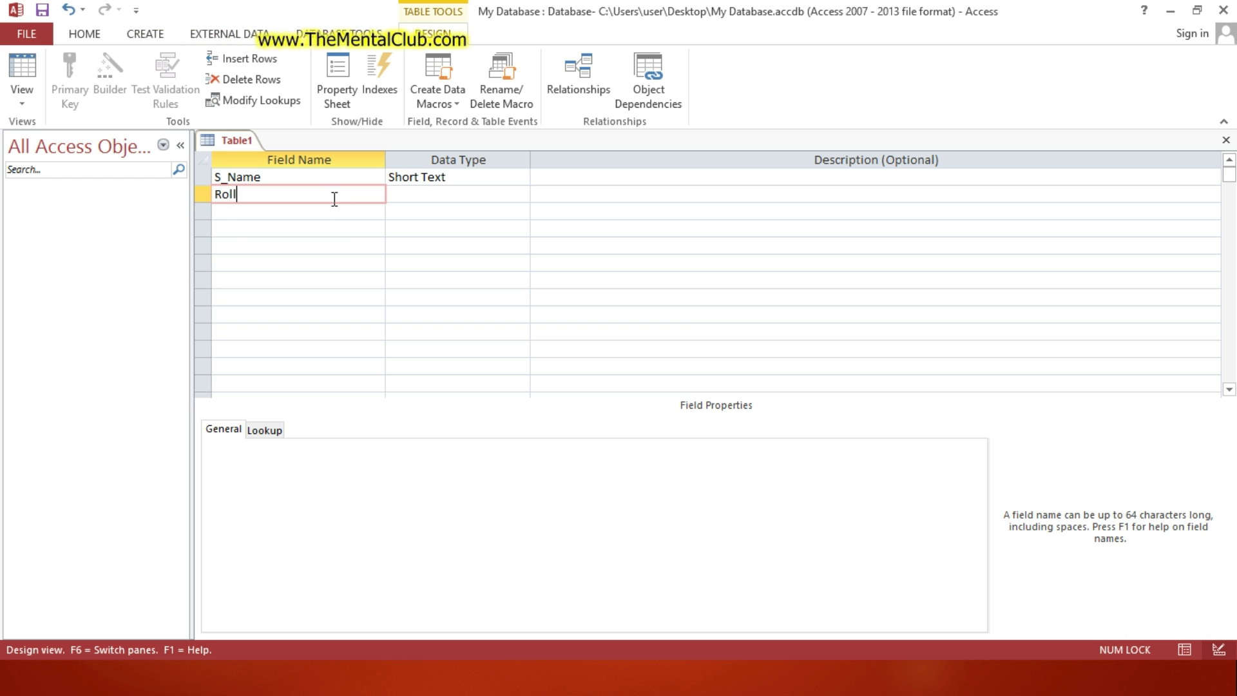
left_click(402, 194)
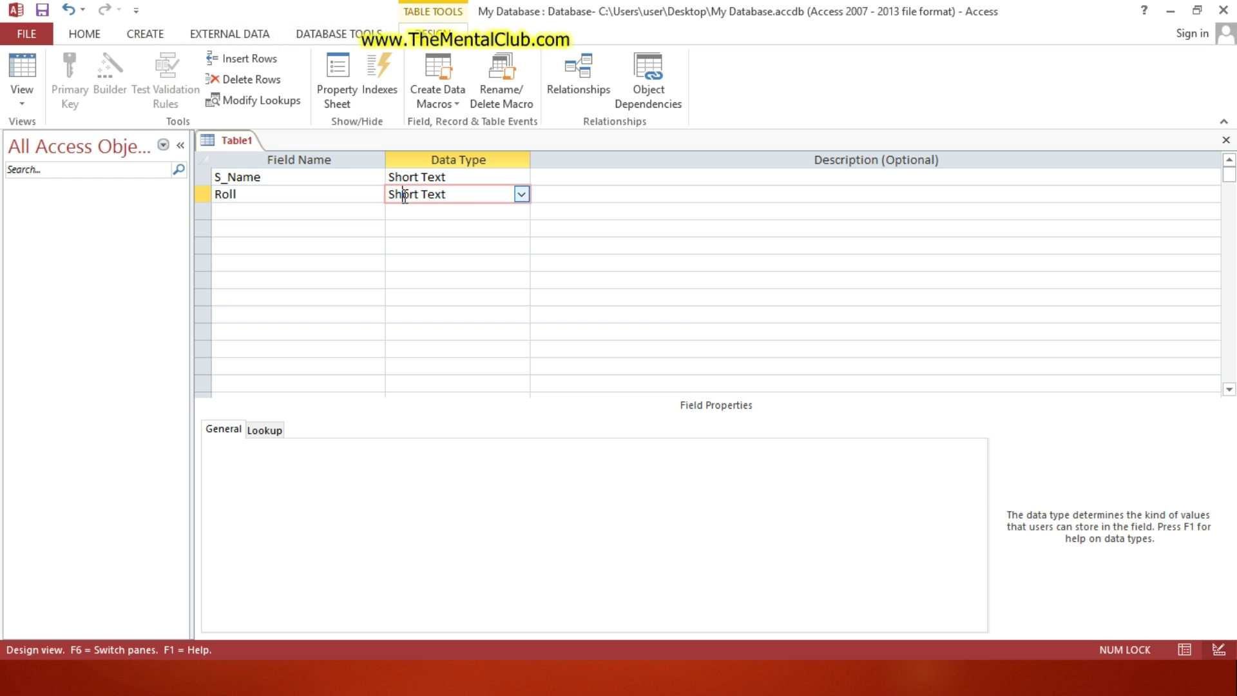
left_click(522, 195)
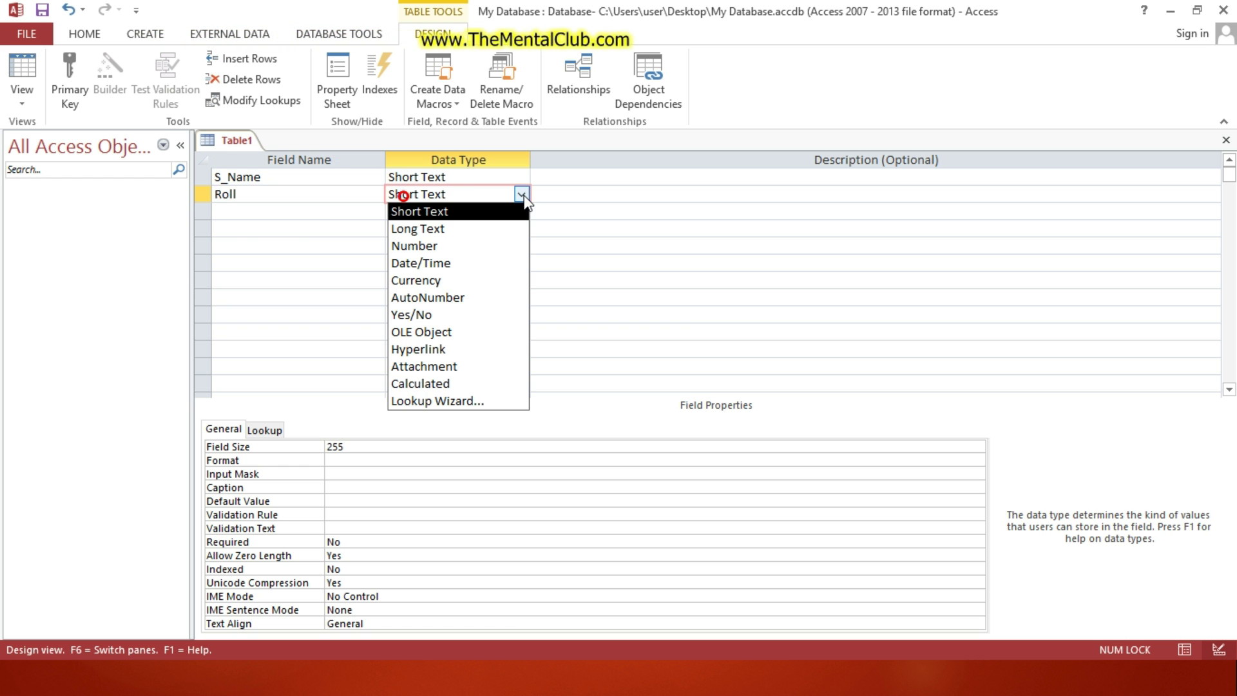
left_click(442, 247)
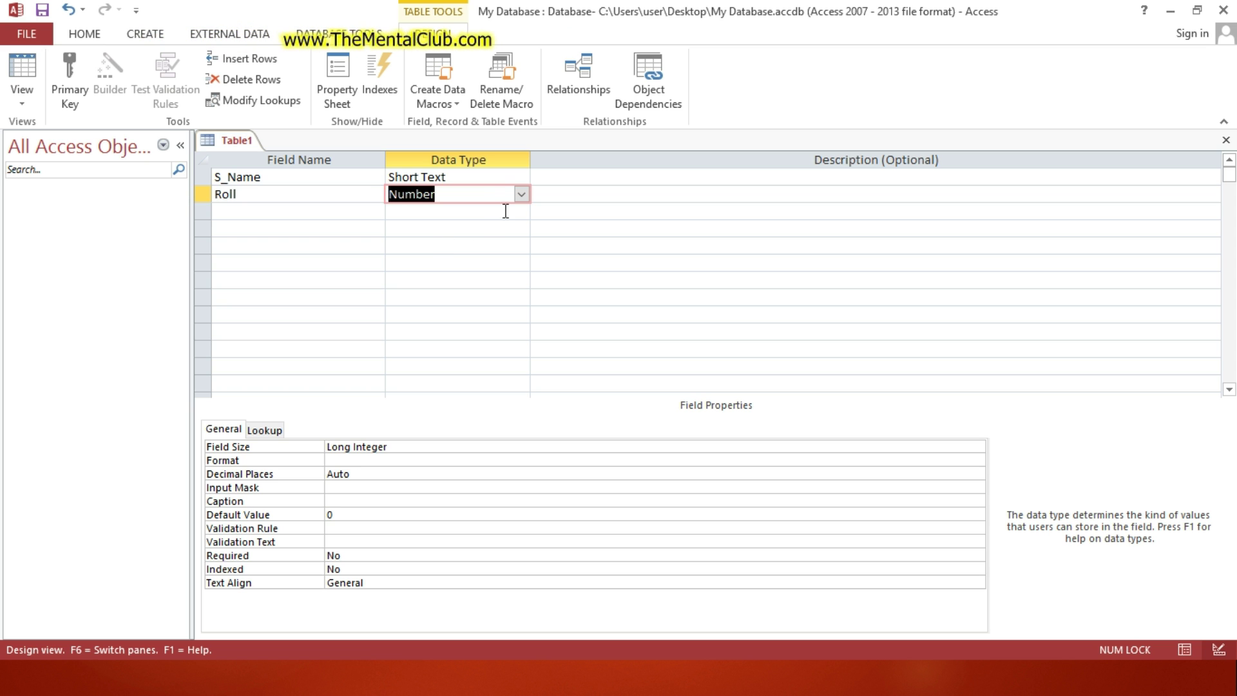
double_click(255, 194)
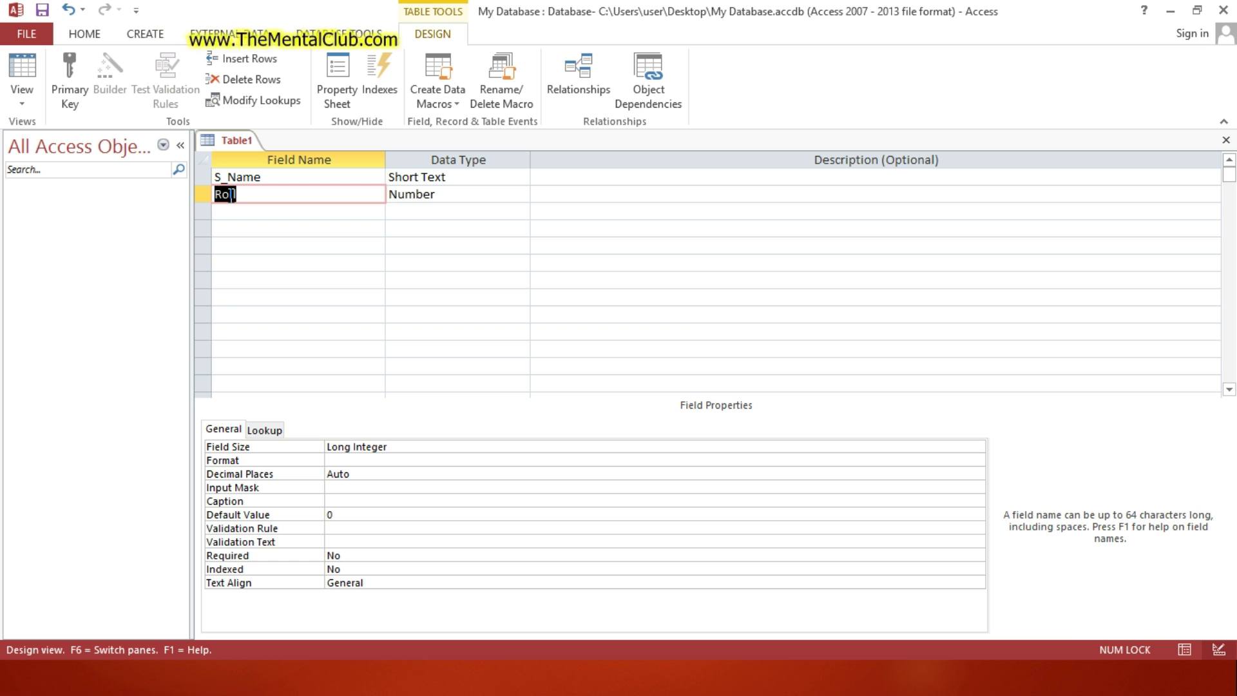
left_click(417, 196)
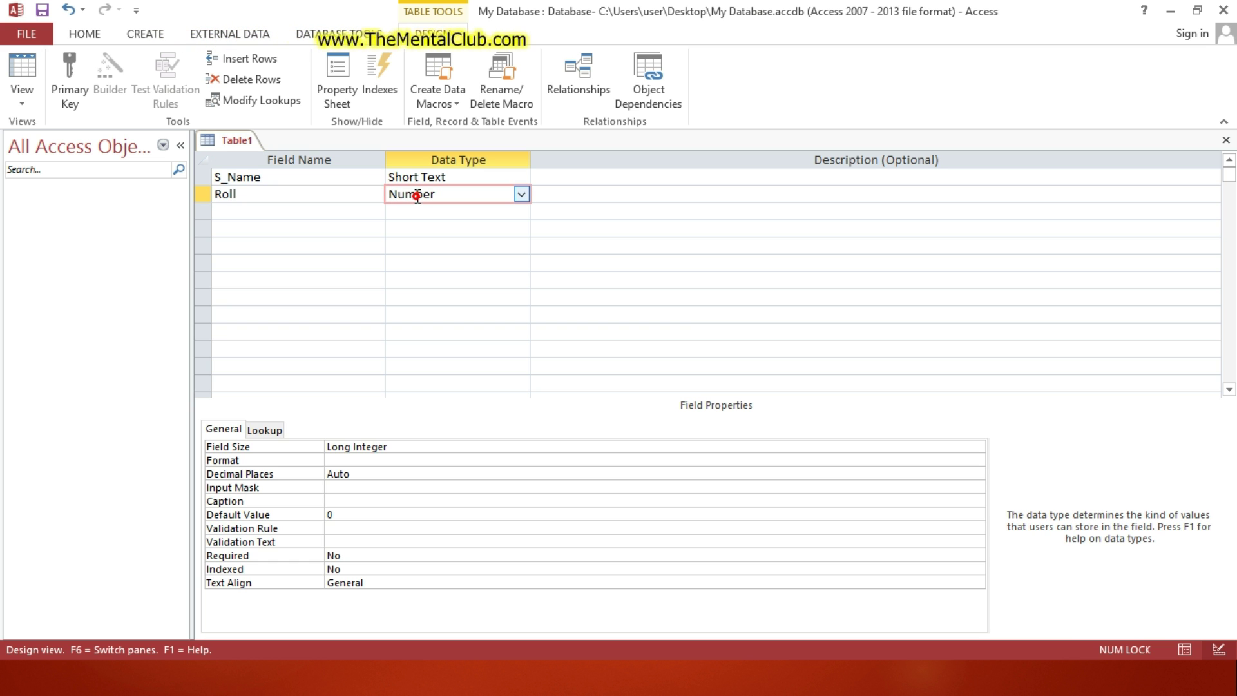
Switch to the Word notes and highlight the description of the Number data type.
key("alt+Tab")
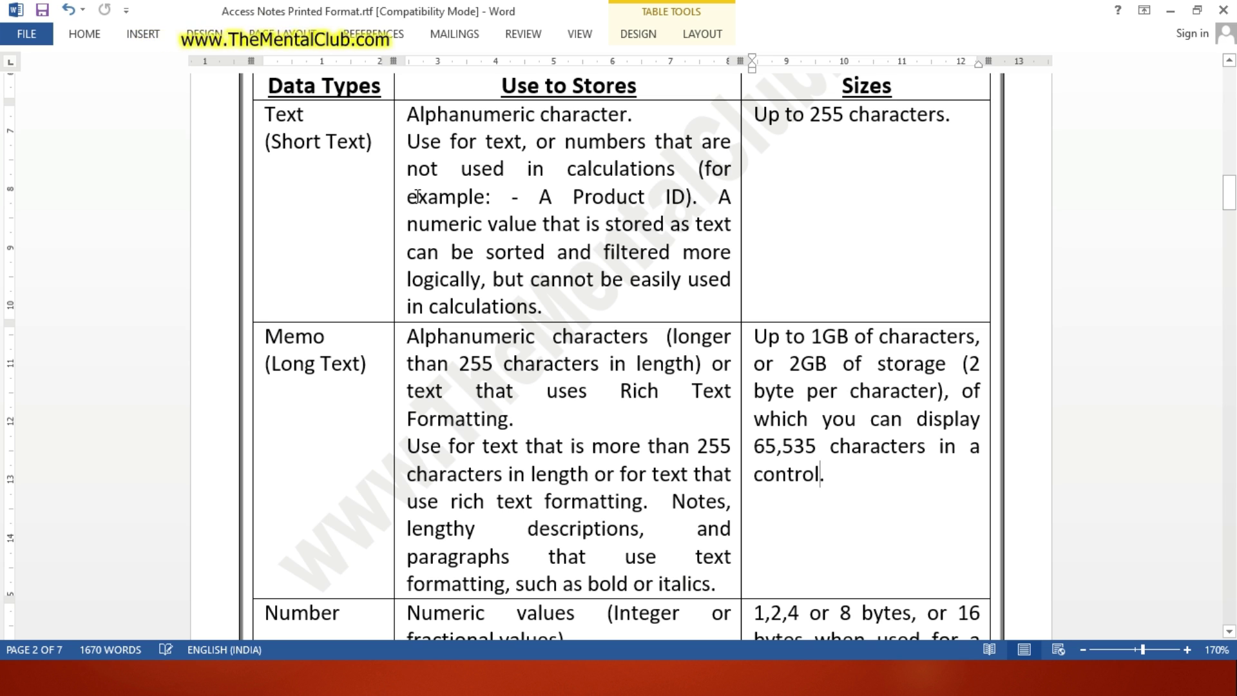
scroll(444, 263, "down", 3)
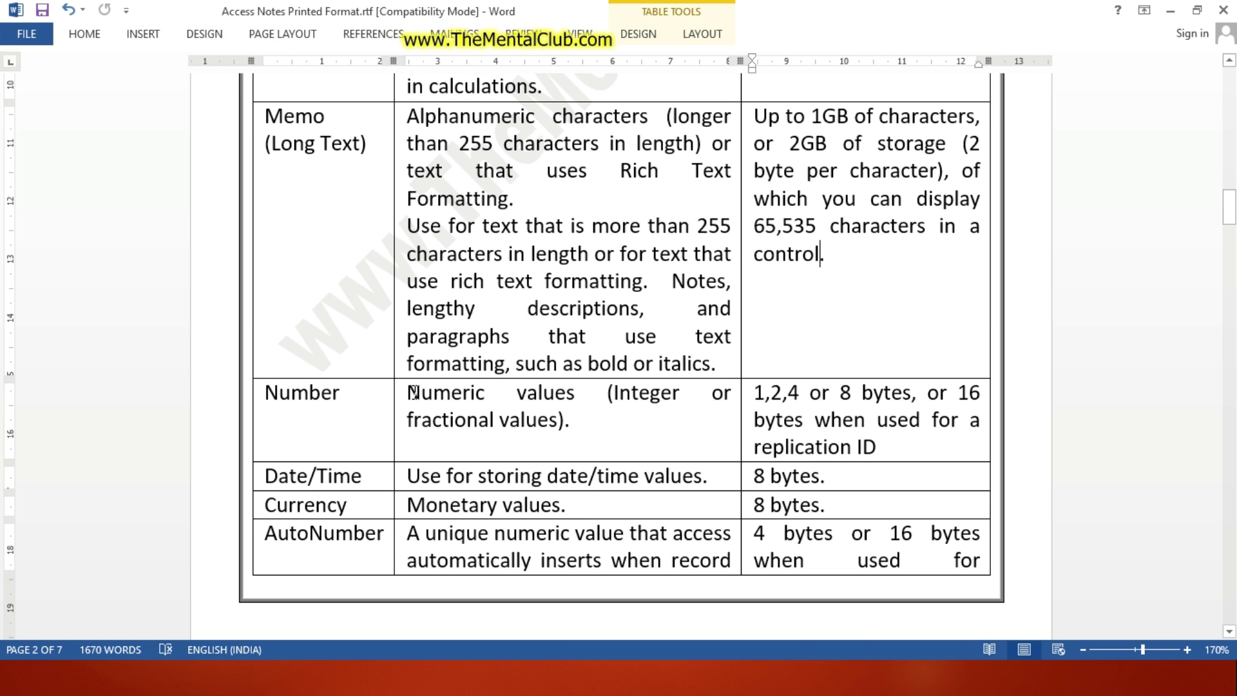
left_click_drag(412, 392, 555, 436)
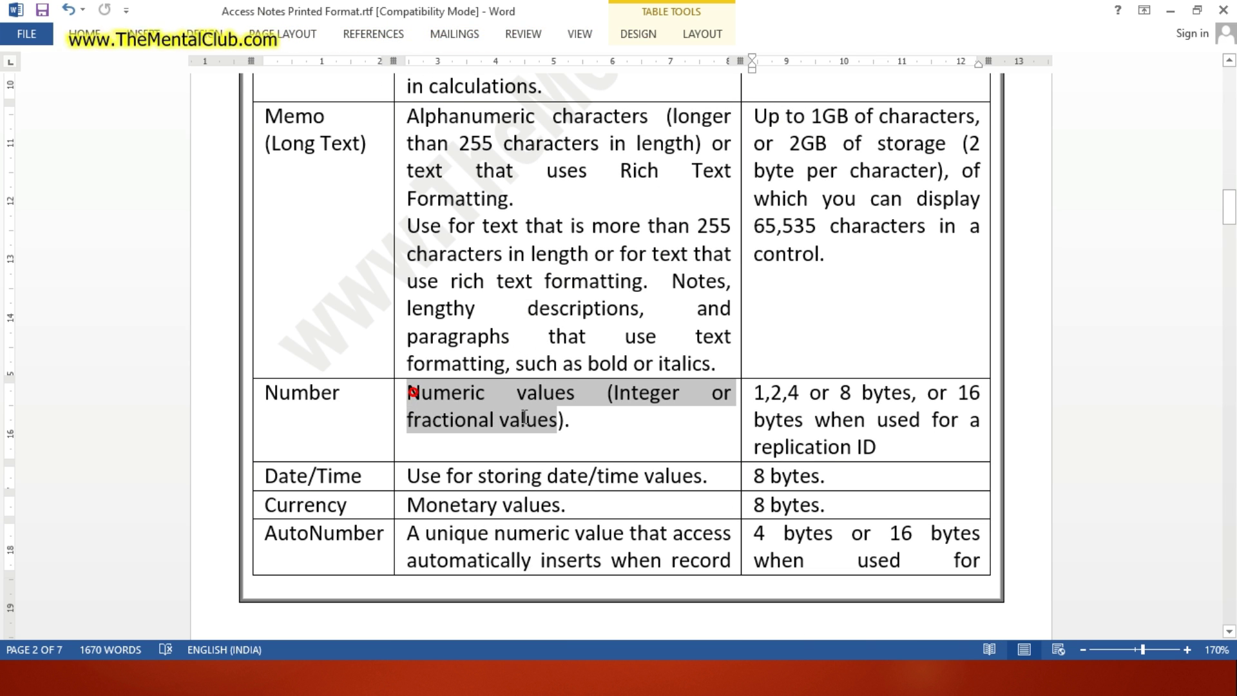
left_click(563, 425)
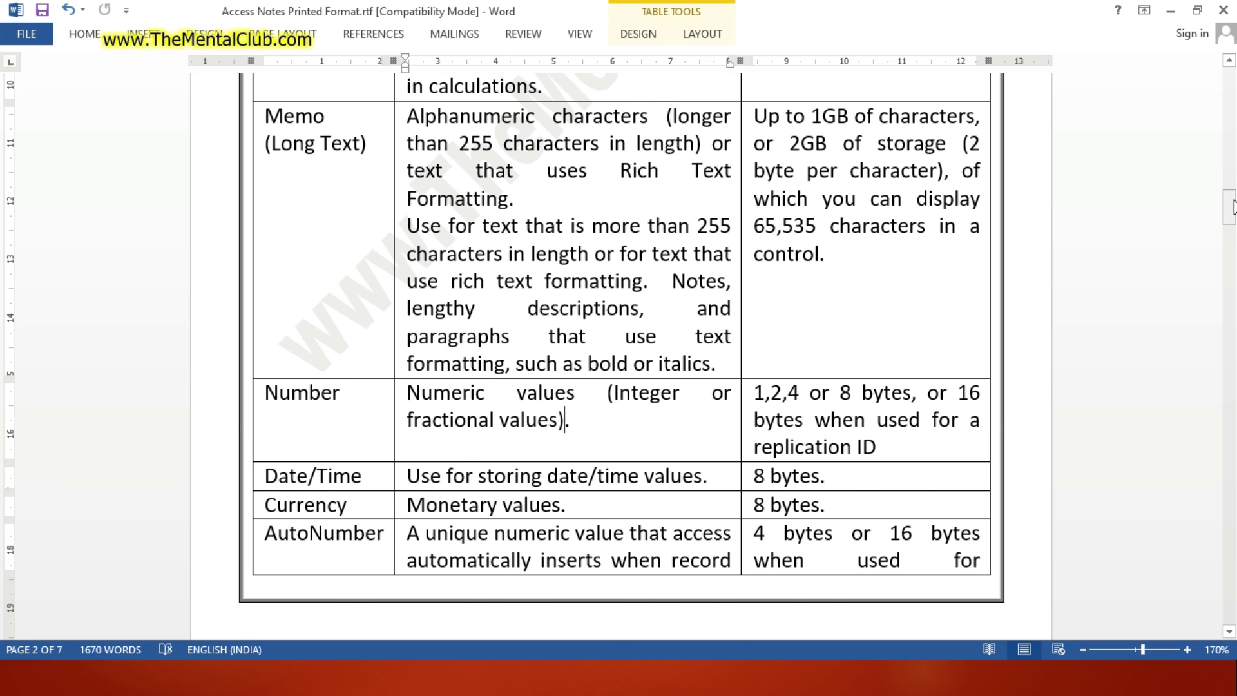
Go to the Field Size of Number Data type section in the notes and highlight the Integer entry.
left_click_drag(1231, 209, 1232, 298)
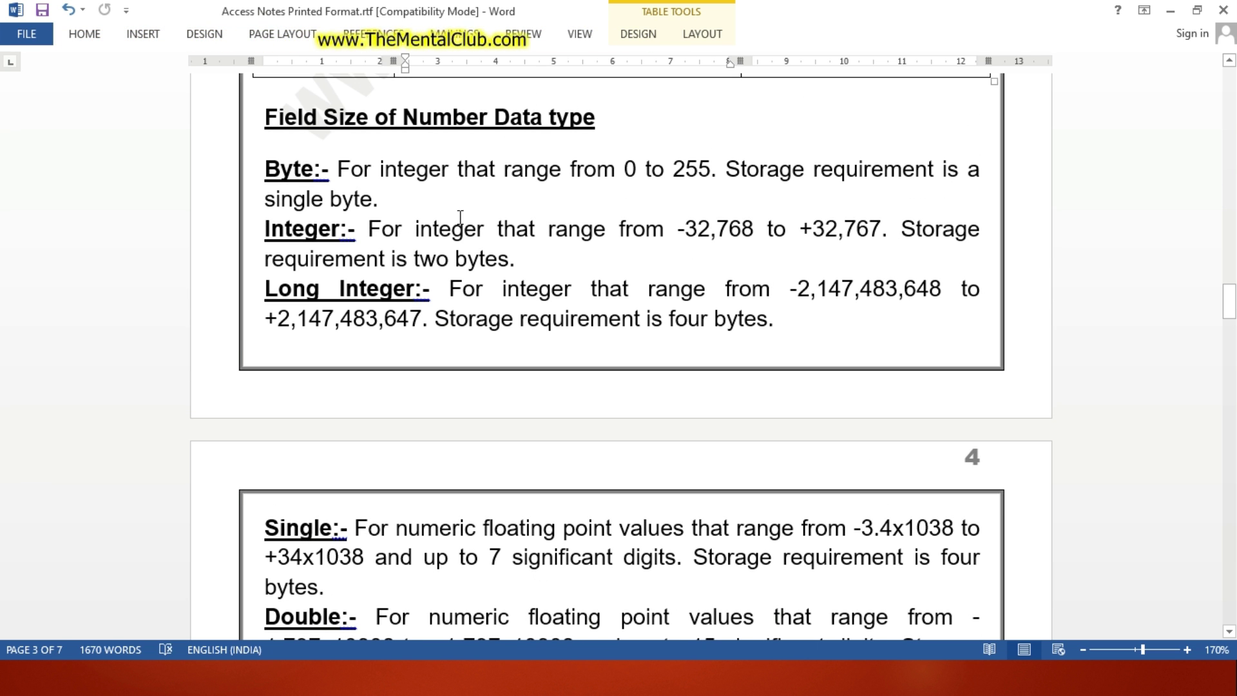
double_click(266, 231)
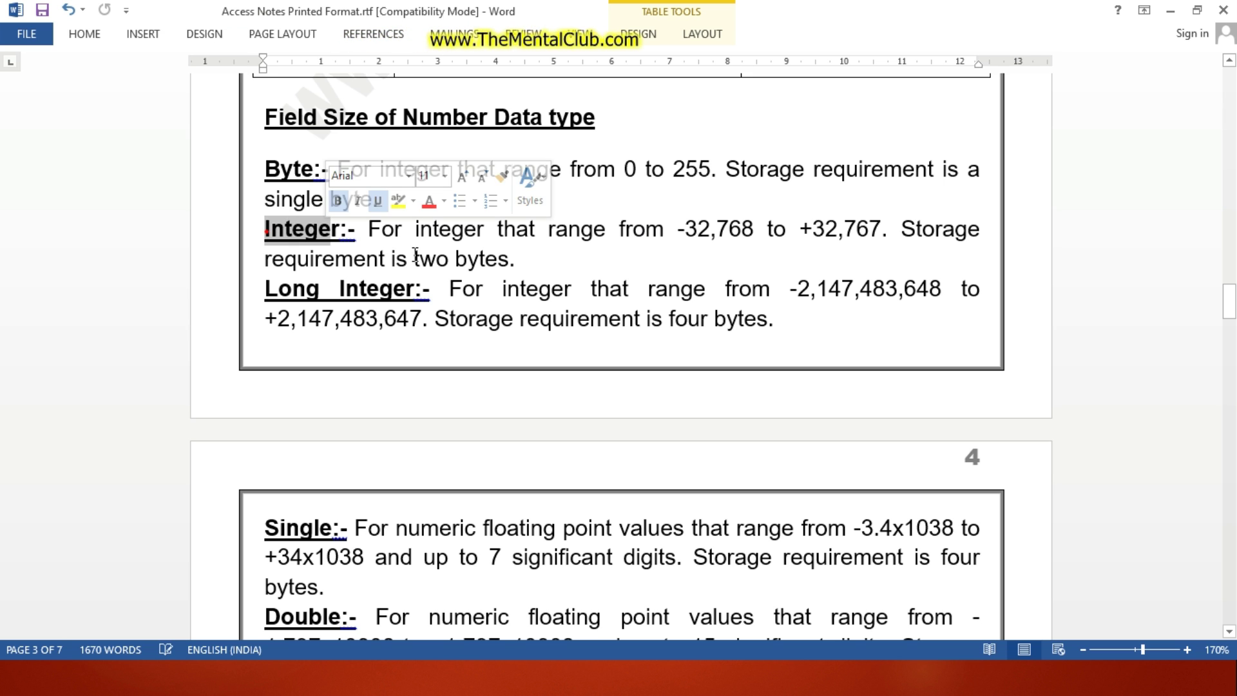
left_click(419, 255)
Switch to the Access table design and highlight the Roll field's Field Size setting.
key("alt+Tab")
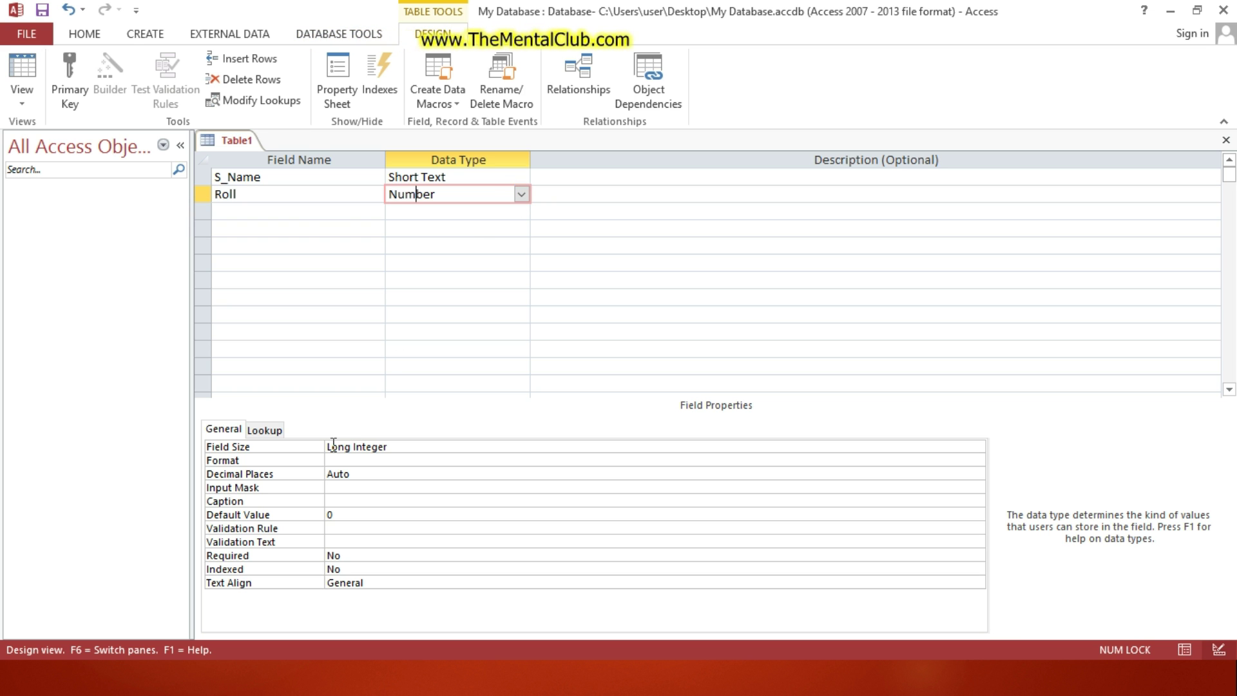
left_click_drag(326, 446, 395, 446)
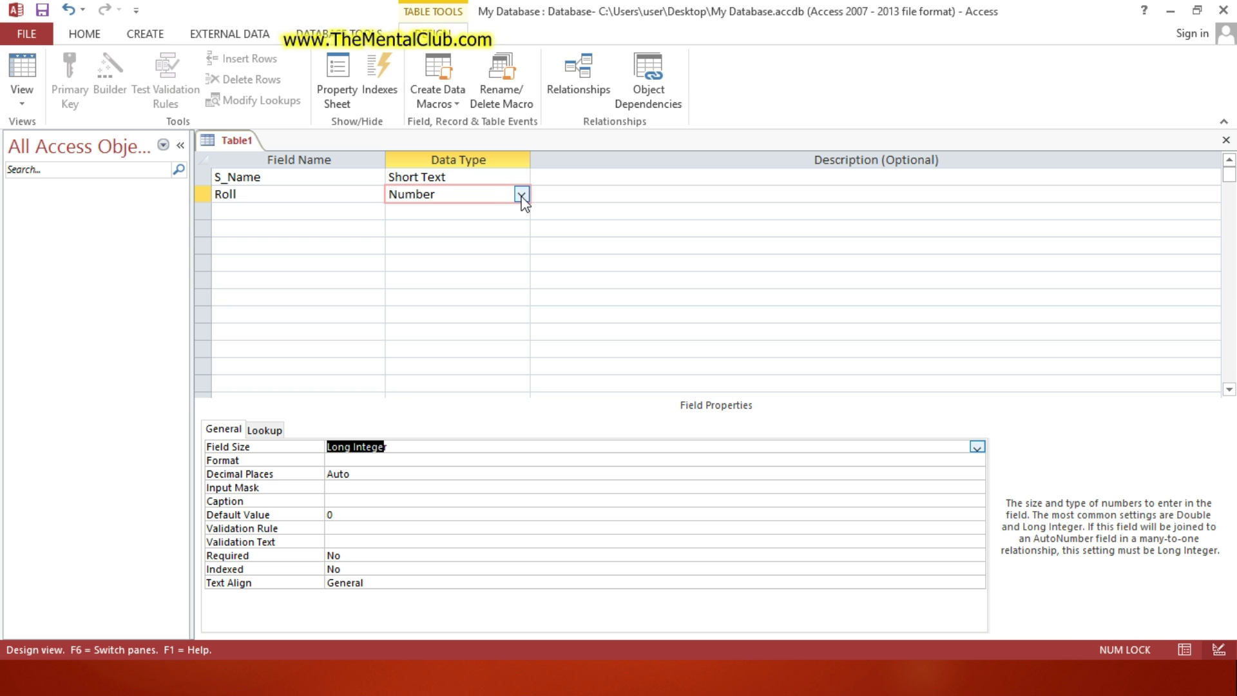
left_click(378, 447)
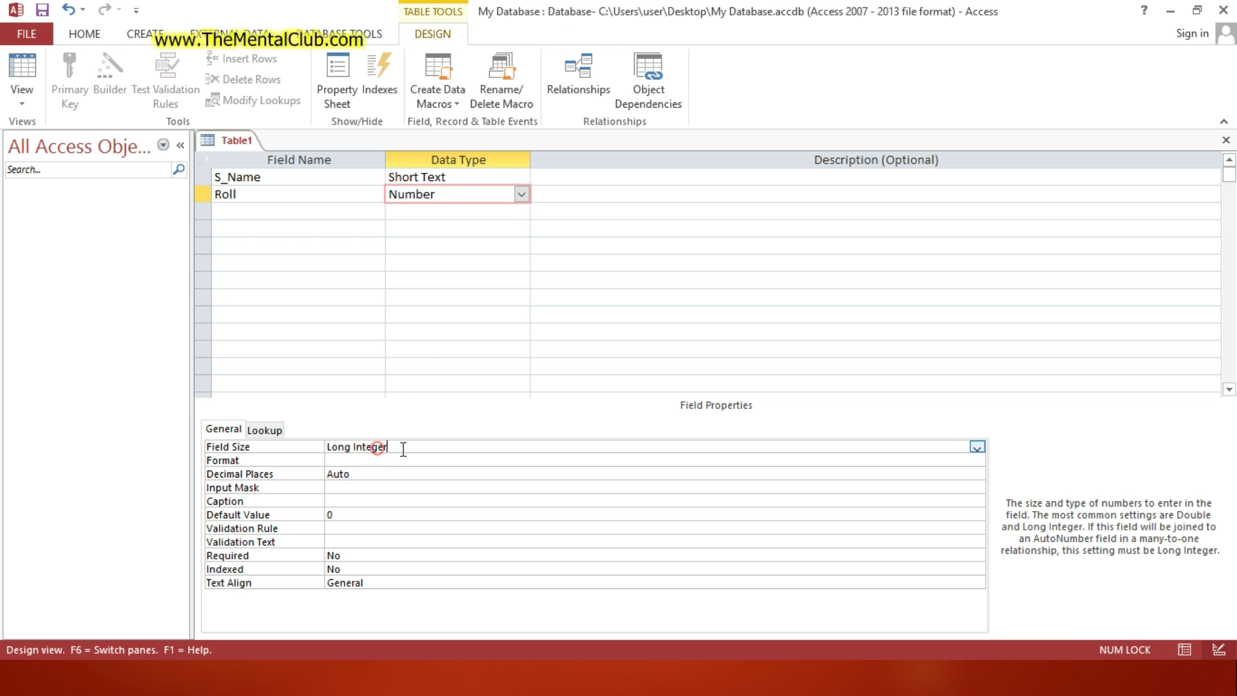
Switch to the Word notes and highlight the lower limit of the Long Integer range.
key("alt+Tab")
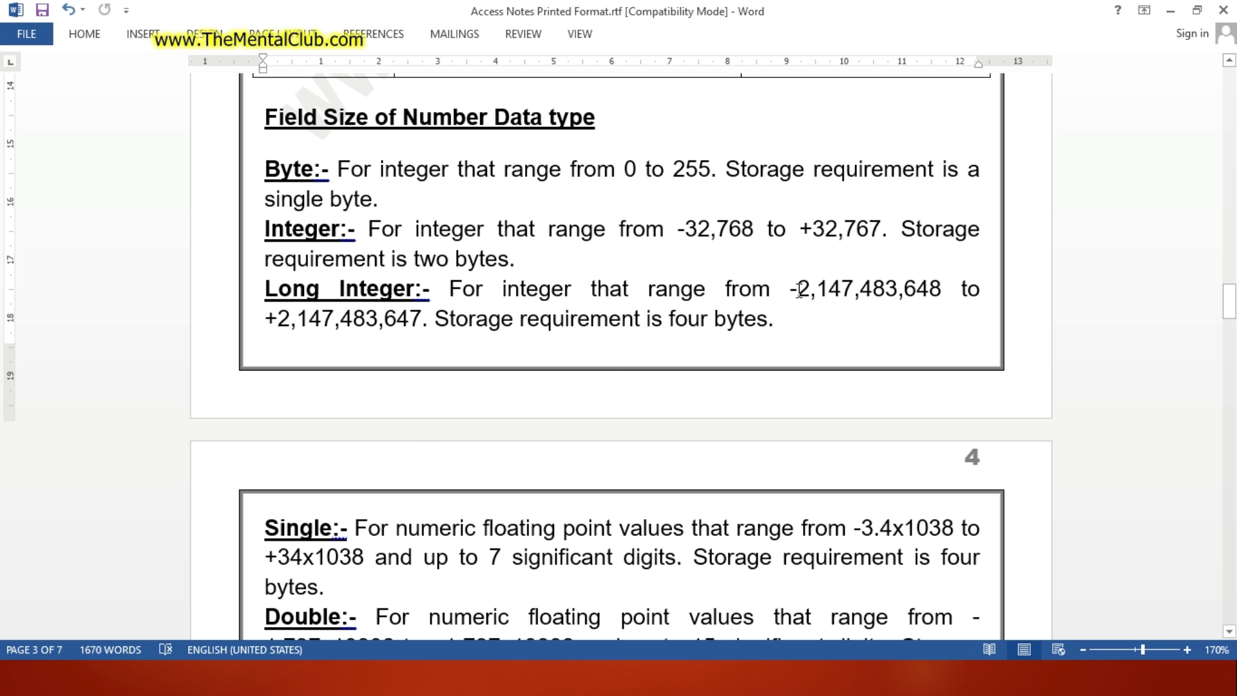
left_click_drag(821, 290, 843, 295)
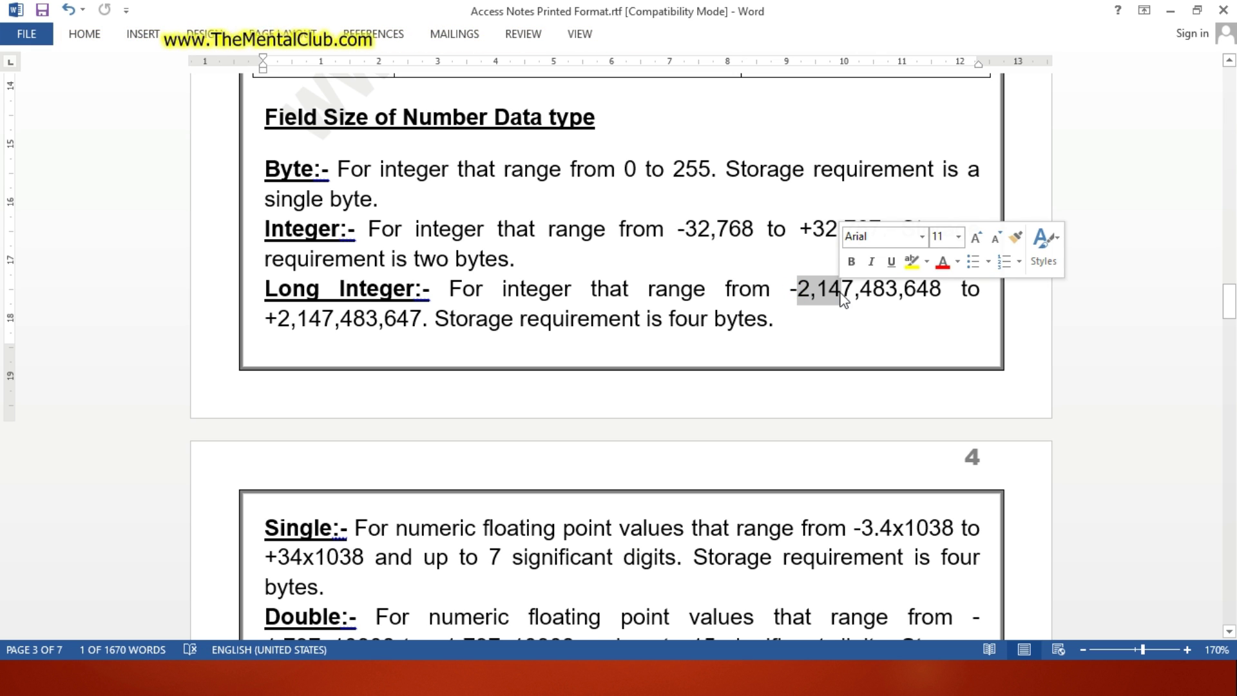
left_click(838, 293)
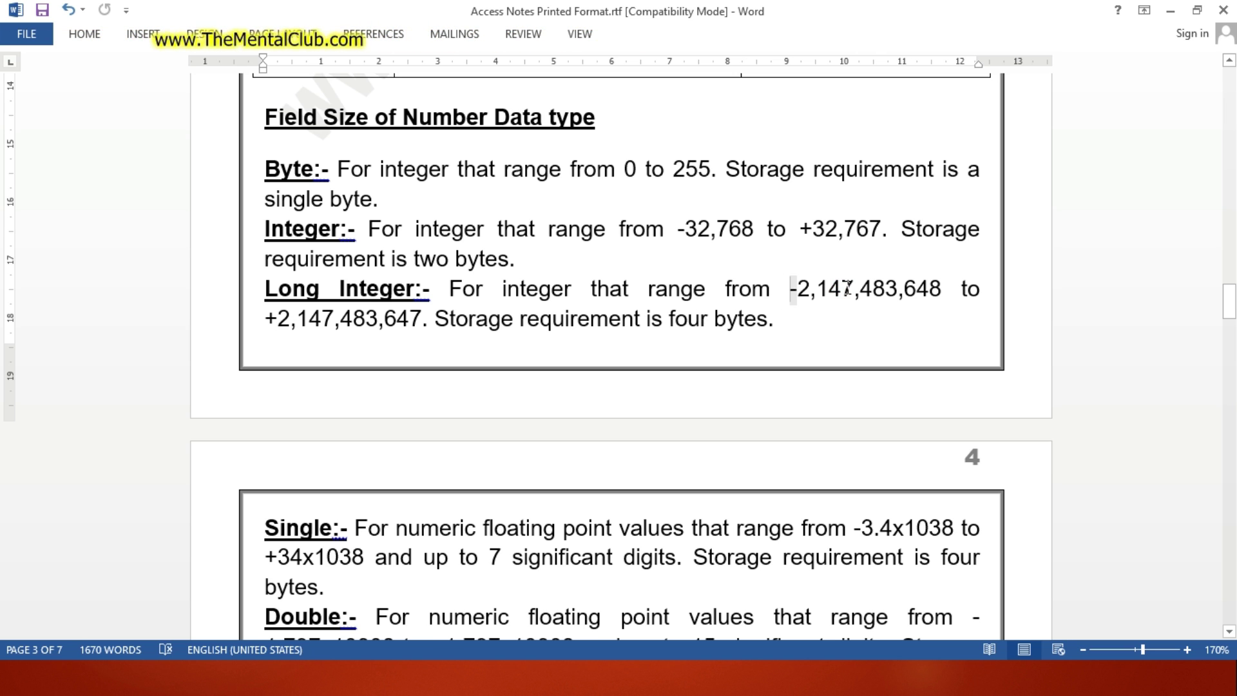
left_click_drag(791, 289, 938, 289)
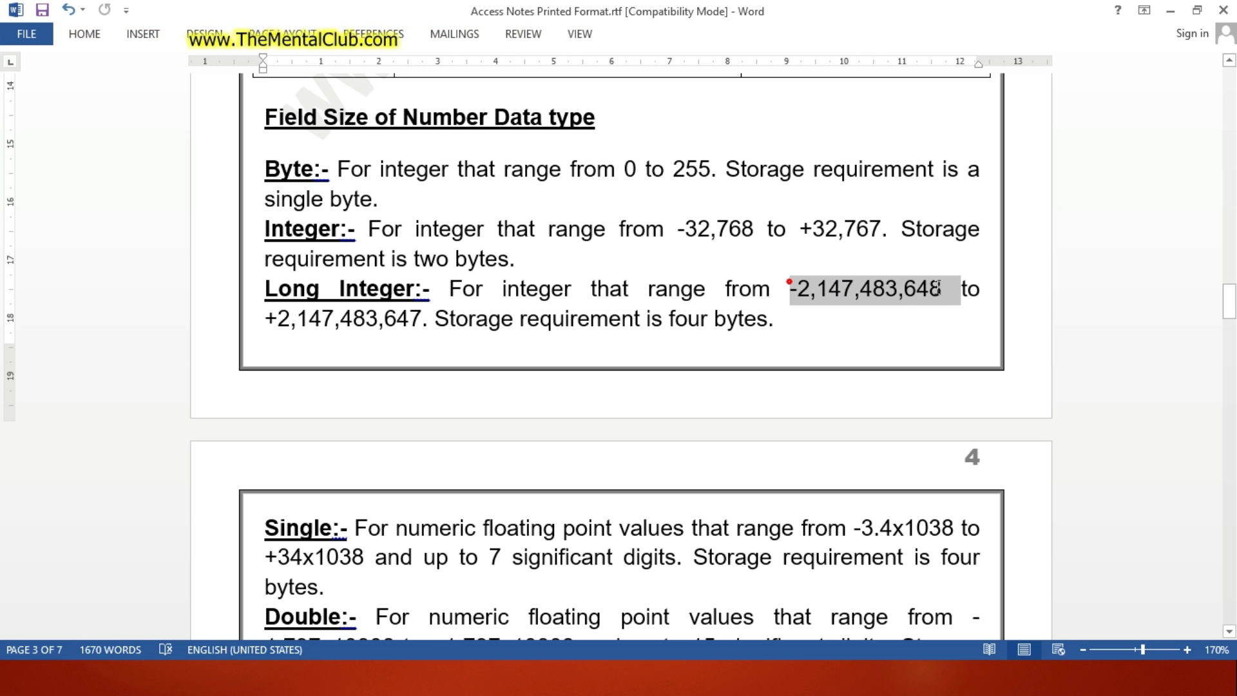
Enter the digit 9 as a sample after the Long Integer description in the notes.
left_click(299, 322)
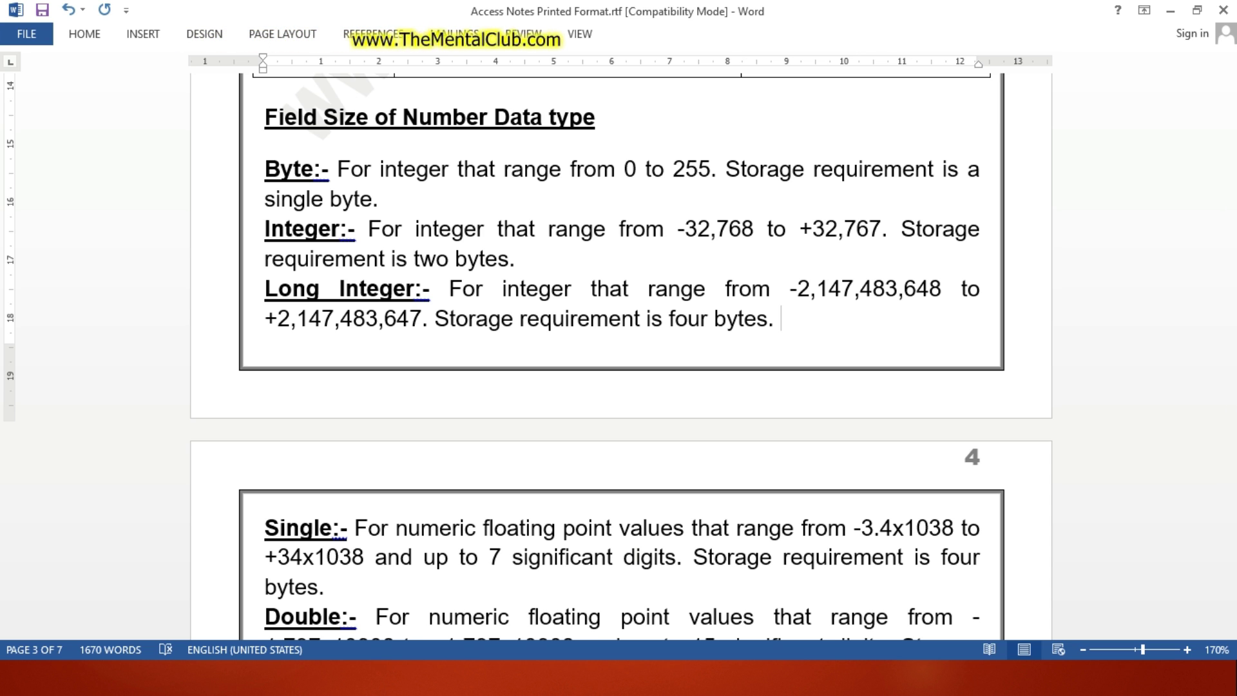
type("9")
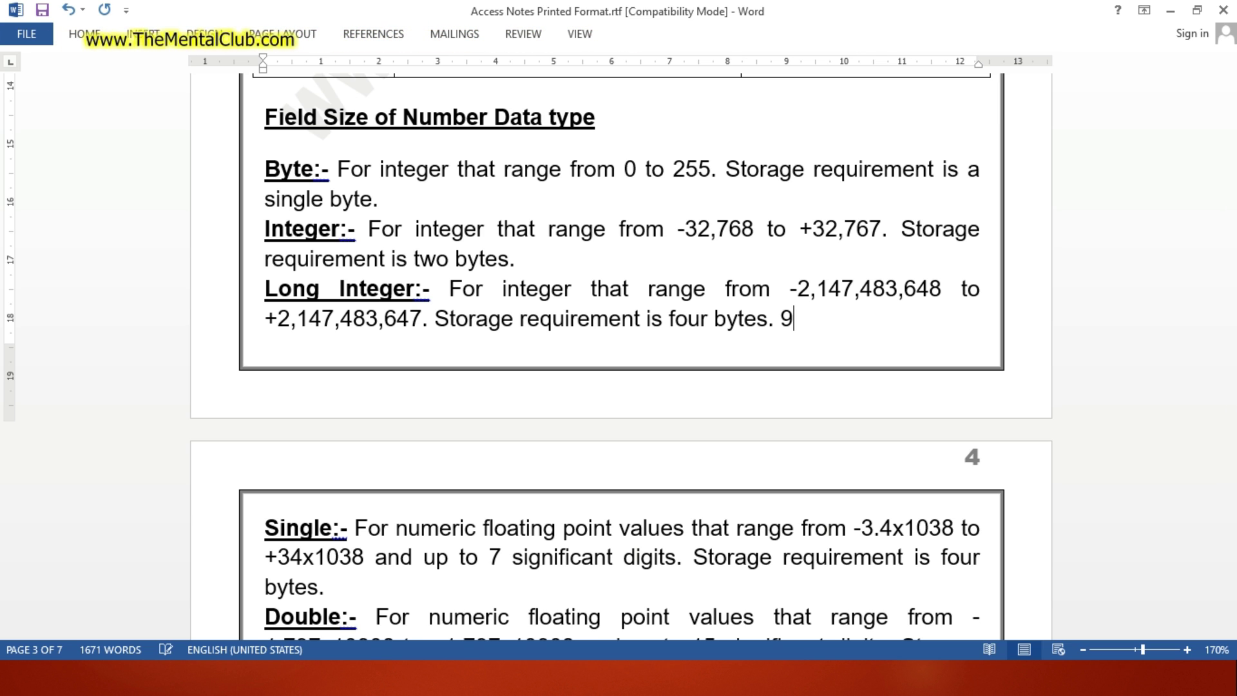
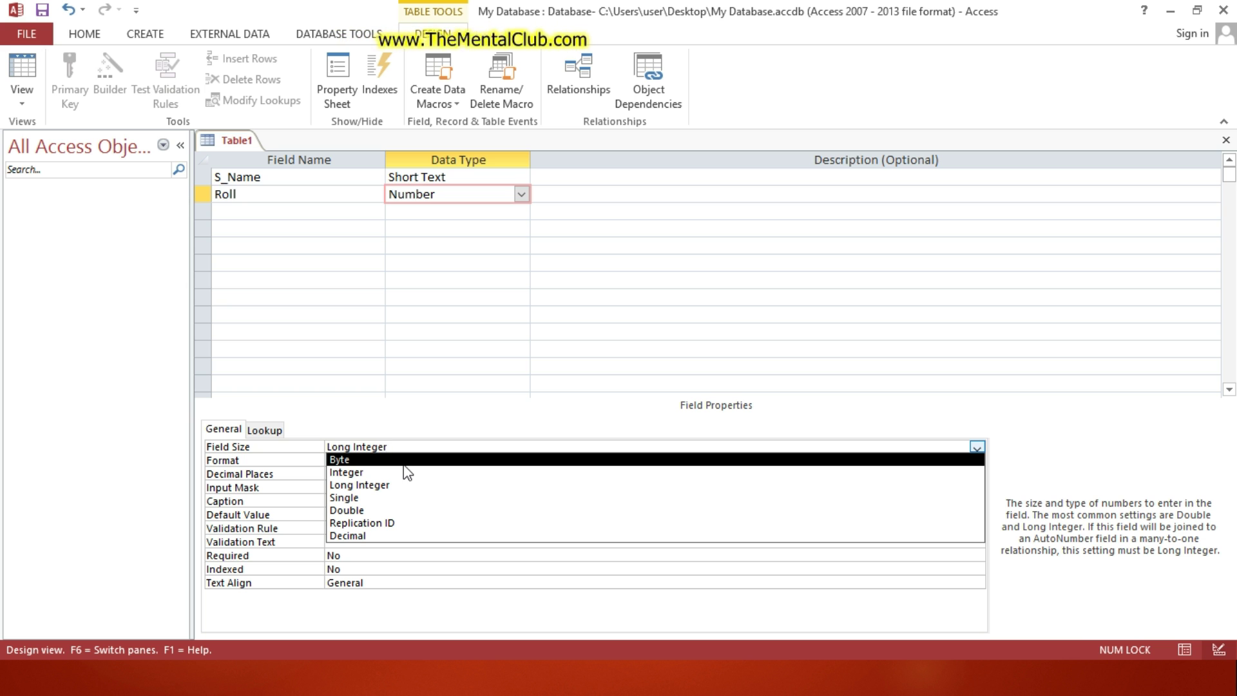
Dismiss Roll's Field Size choices without a selection, then switch to the Word notes and highlight the Byte and Integer ranges.
key("Escape")
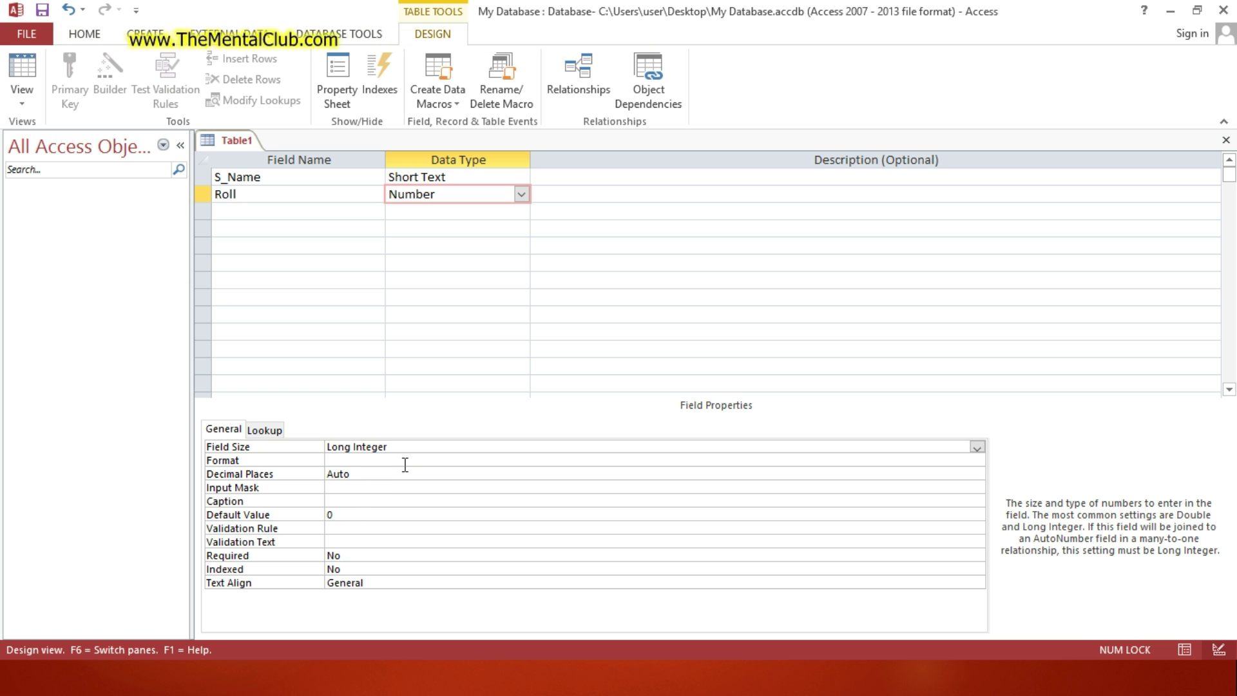
key("alt")
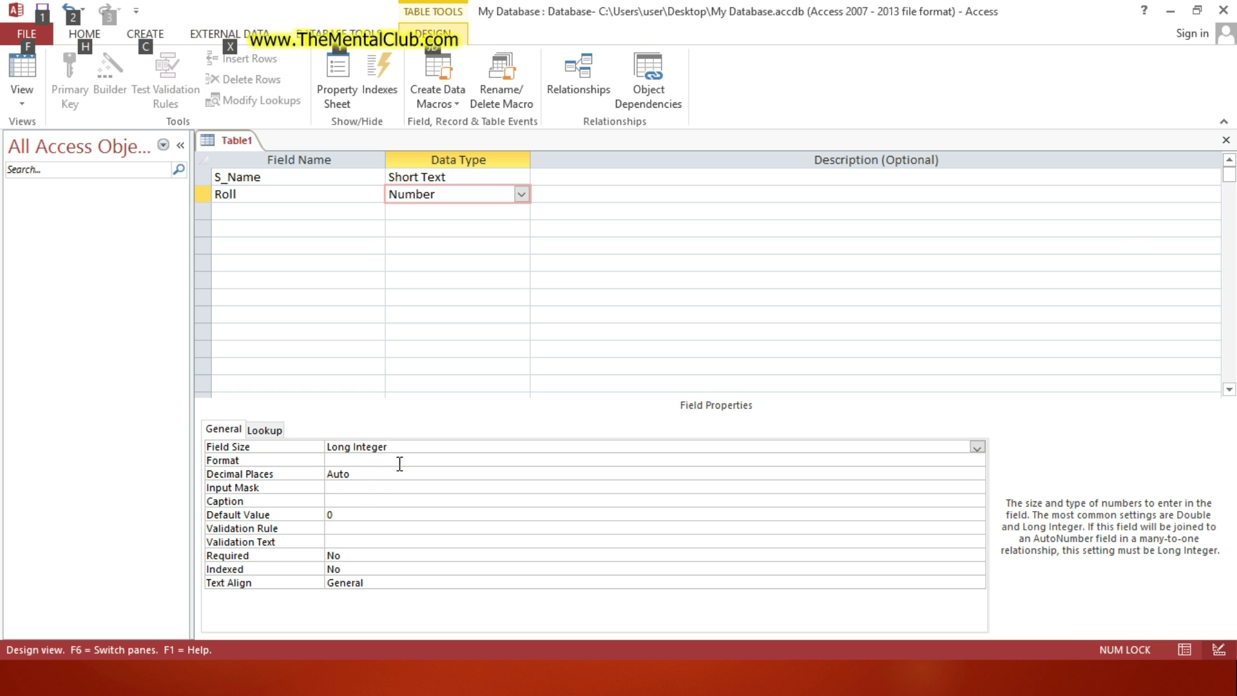
key("alt+Tab")
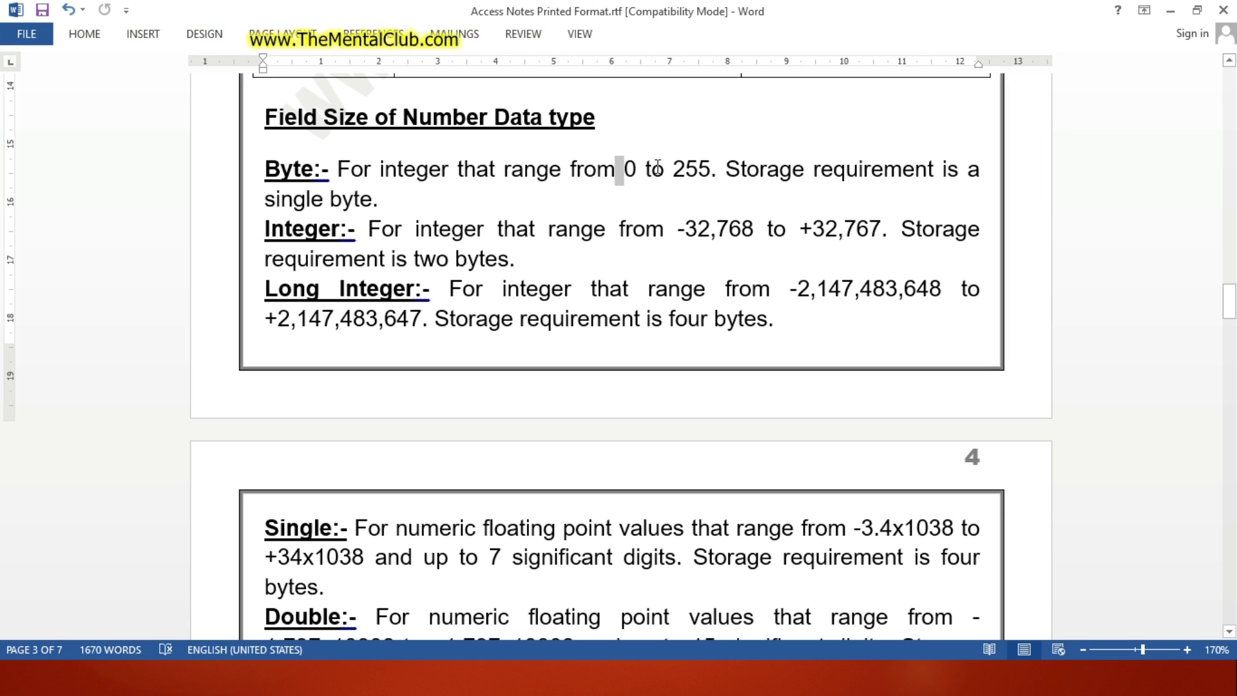
left_click_drag(657, 166, 709, 170)
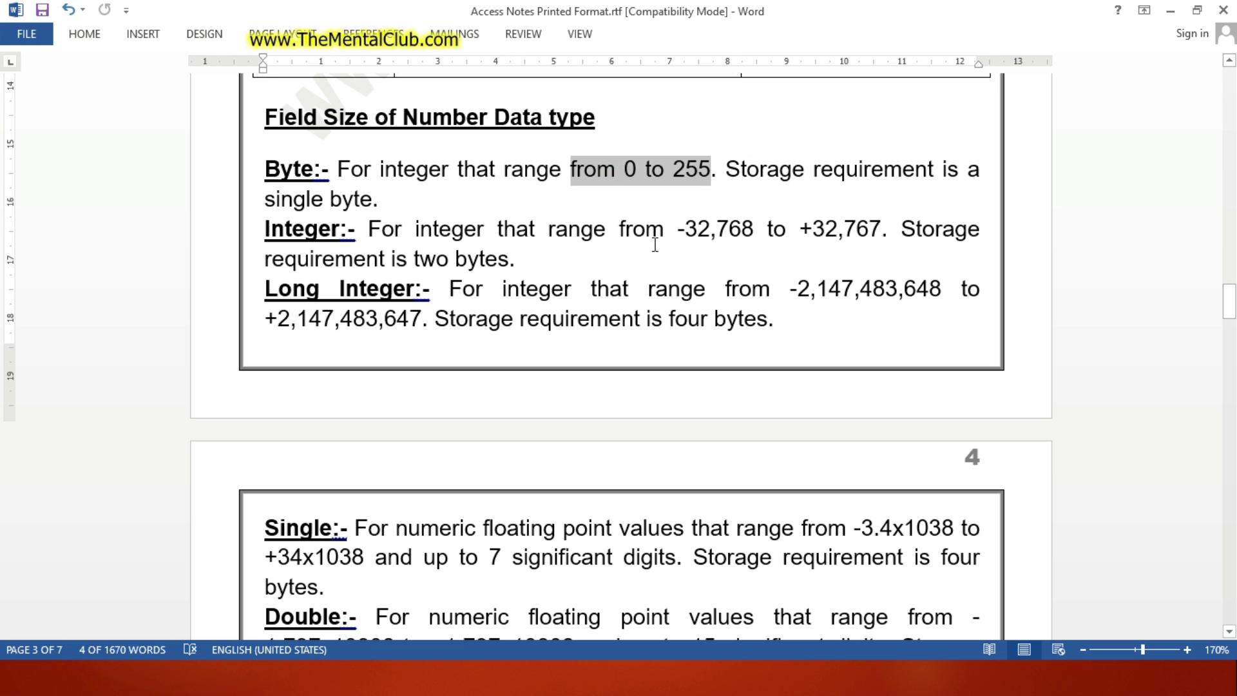
left_click_drag(680, 230, 881, 231)
left_click(756, 233)
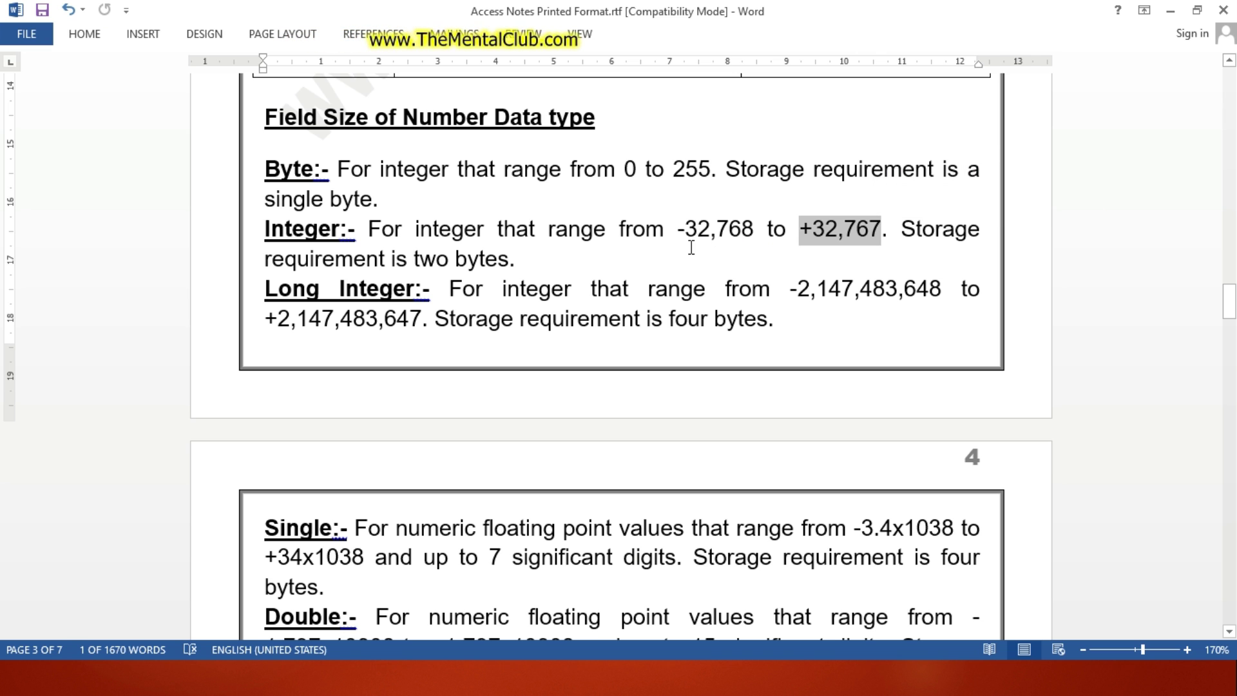
left_click_drag(676, 231, 856, 232)
Review the Single, Double and Decimal field sizes in the notes, highlighting "7 significant digits" in the Single entry.
scroll(593, 316, "down", 2)
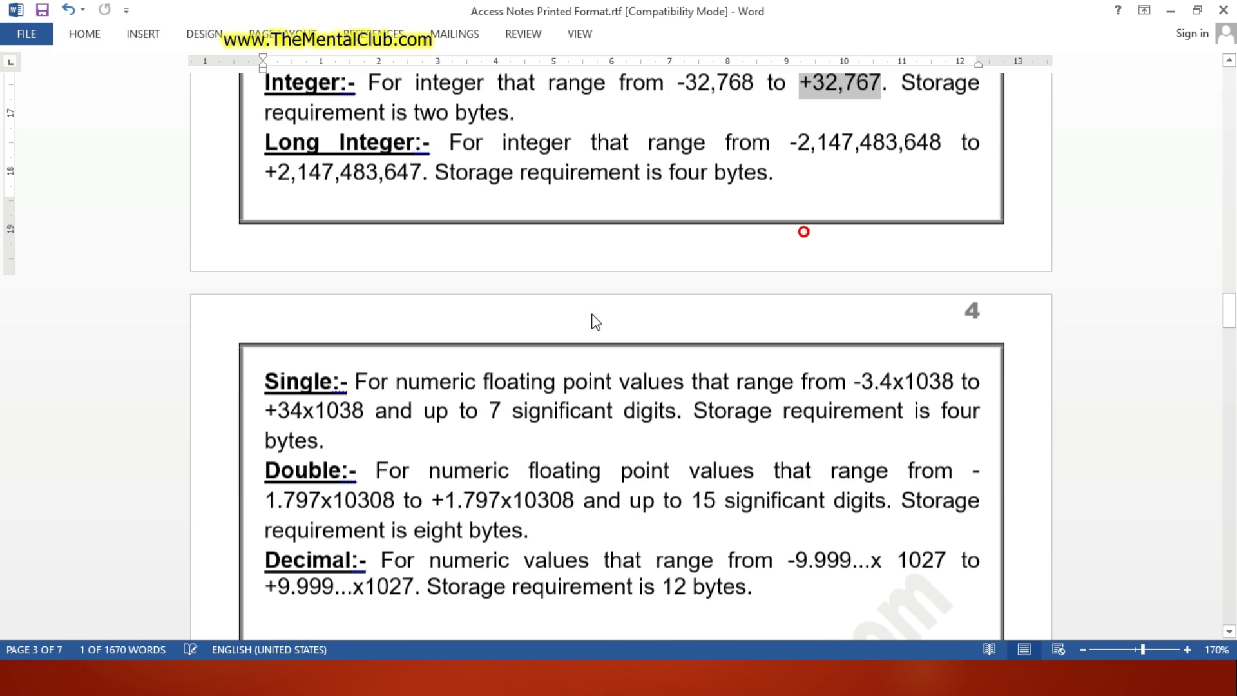
scroll(593, 314, "down", 3)
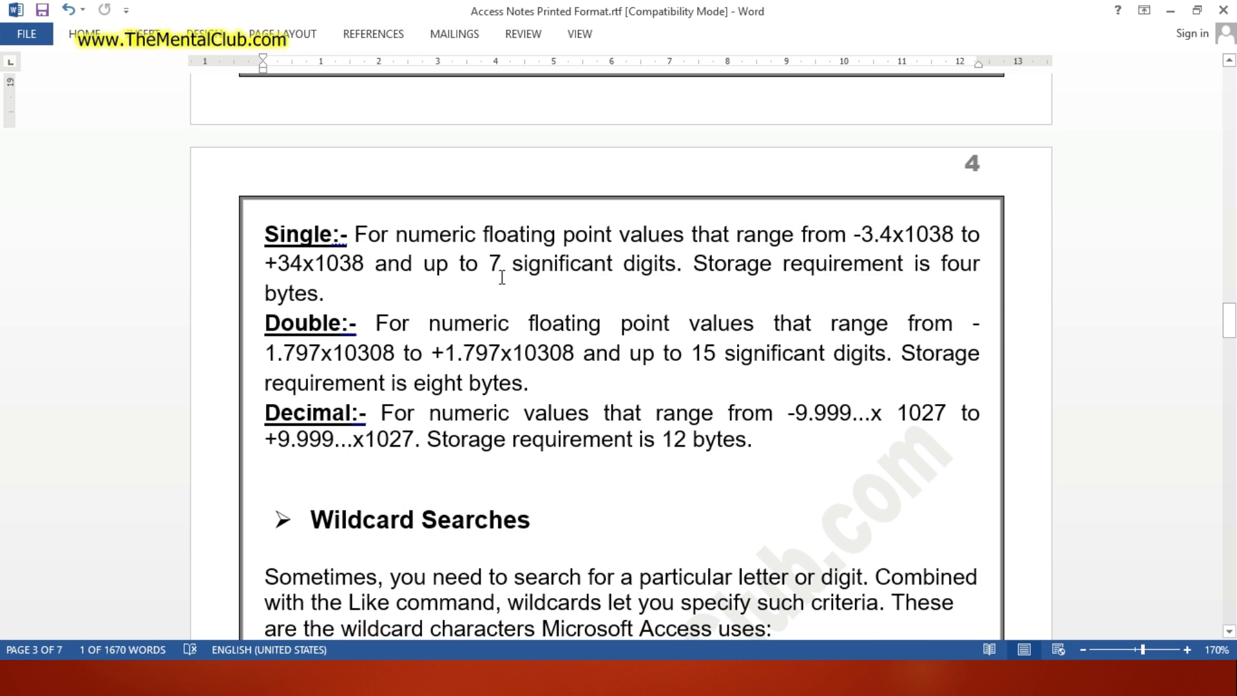
left_click_drag(498, 264, 675, 266)
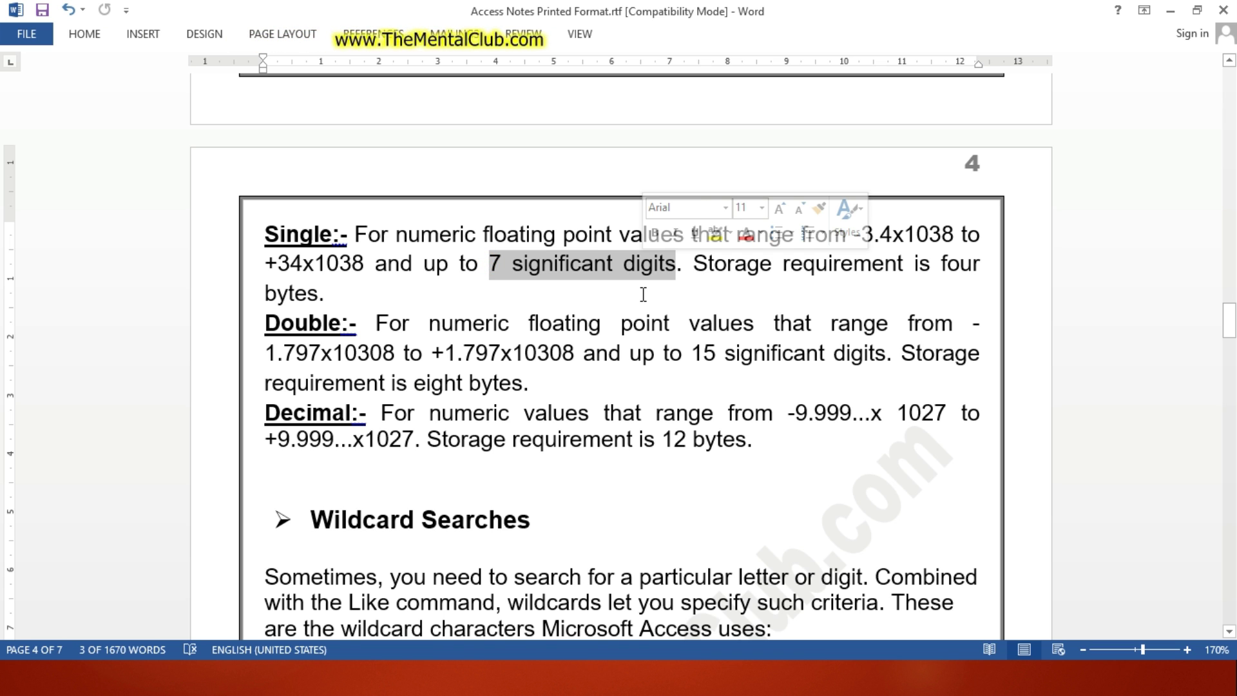
scroll(643, 294, "down", 2)
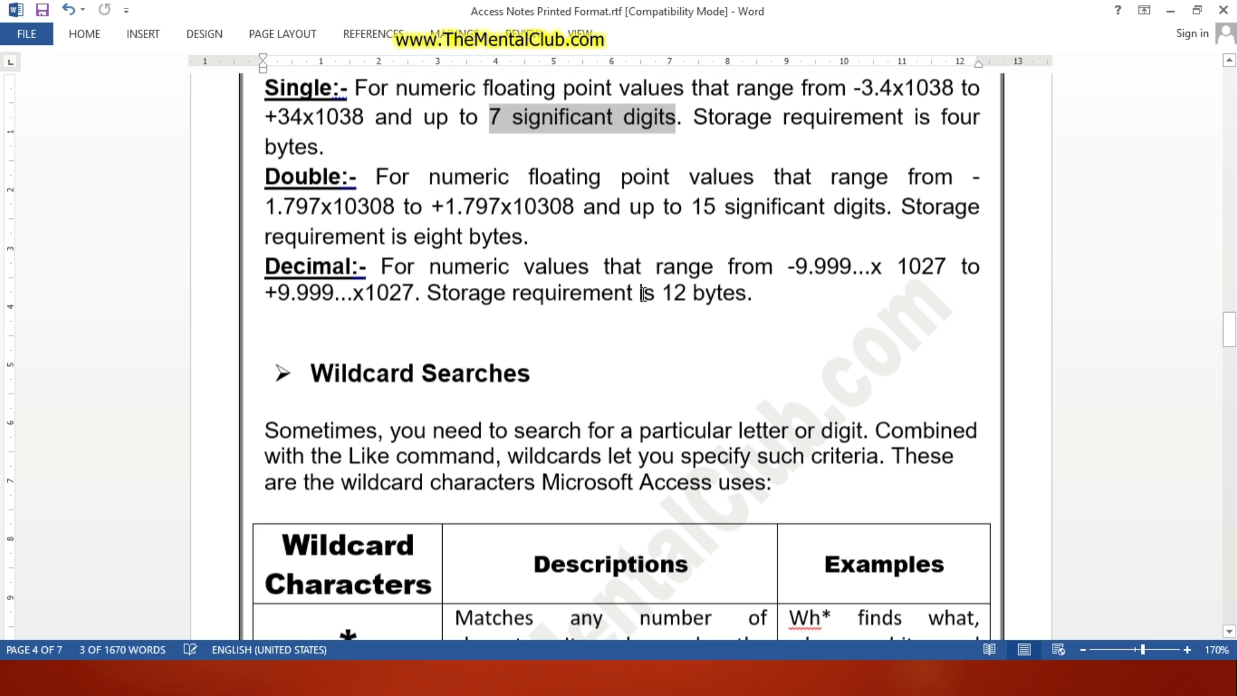
Review the Double entry in the notes, highlighting its upper range limit and "15 significant".
left_click(553, 241)
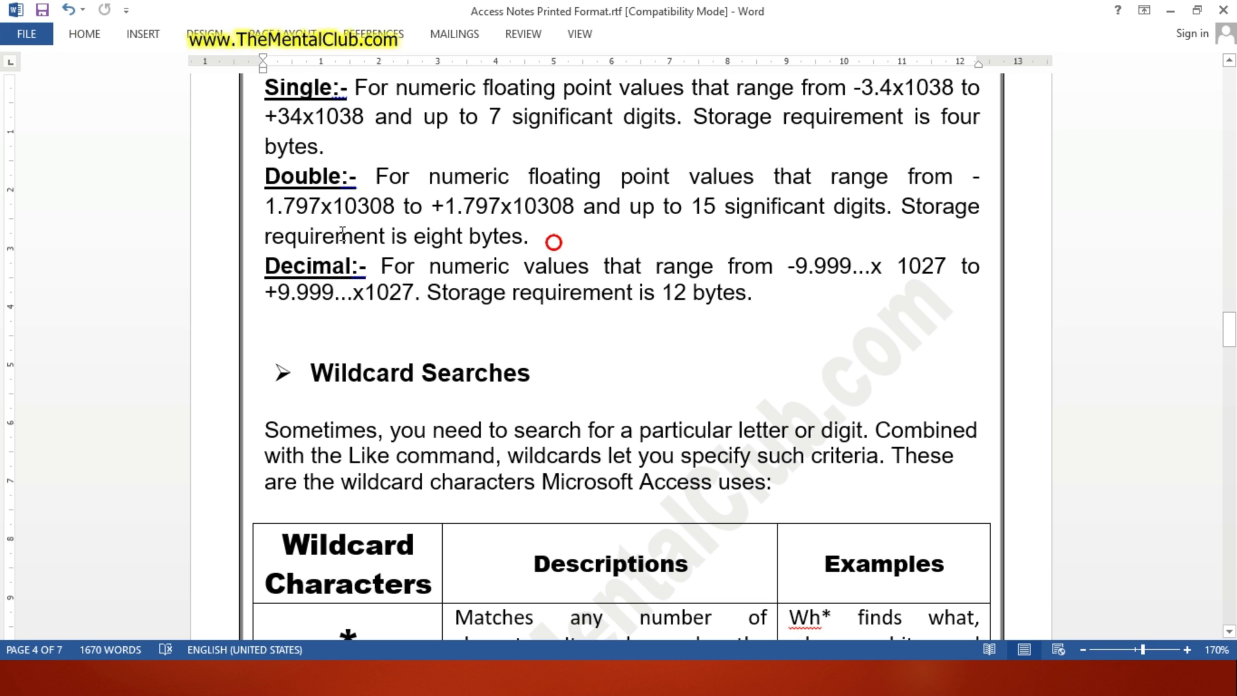
scroll(705, 248, "up", 1)
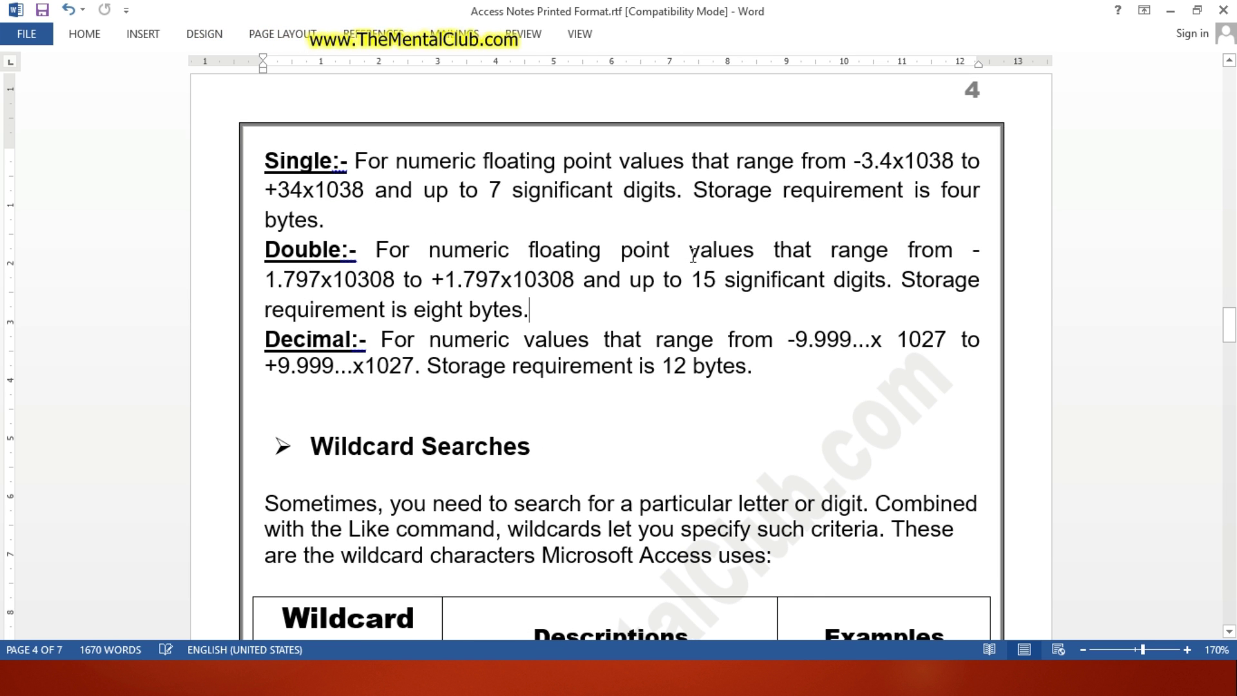
scroll(532, 277, "up", 1)
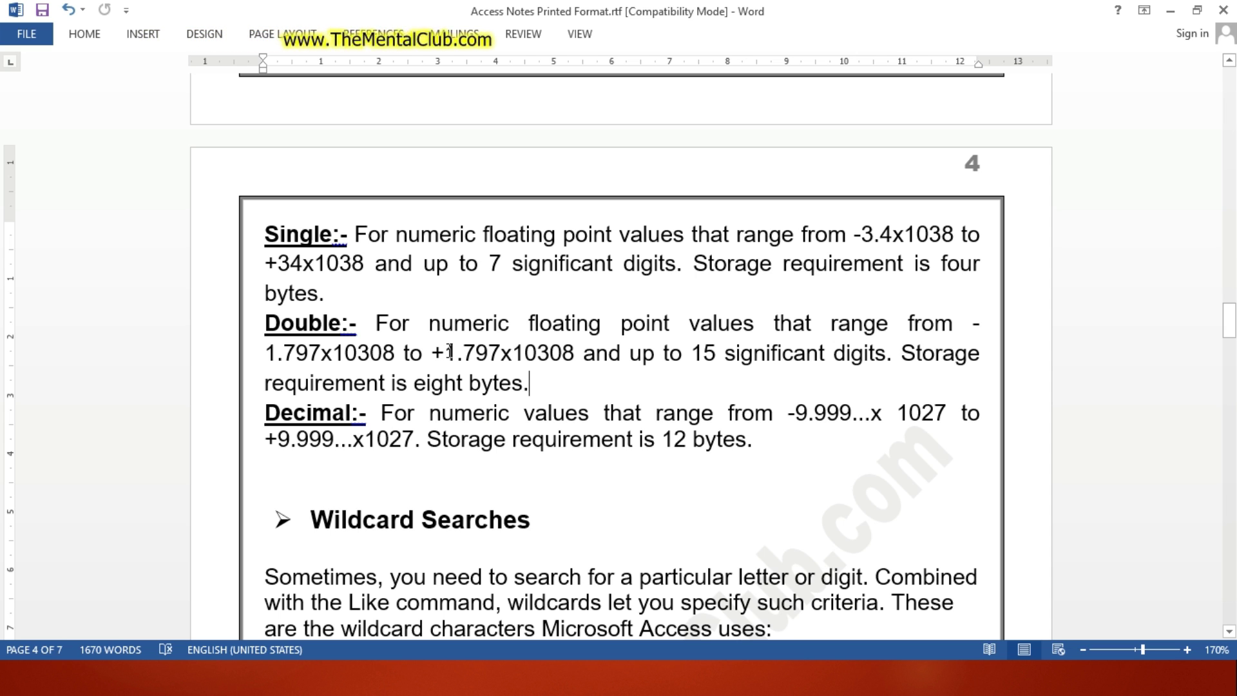
left_click_drag(449, 352, 516, 350)
left_click(552, 379)
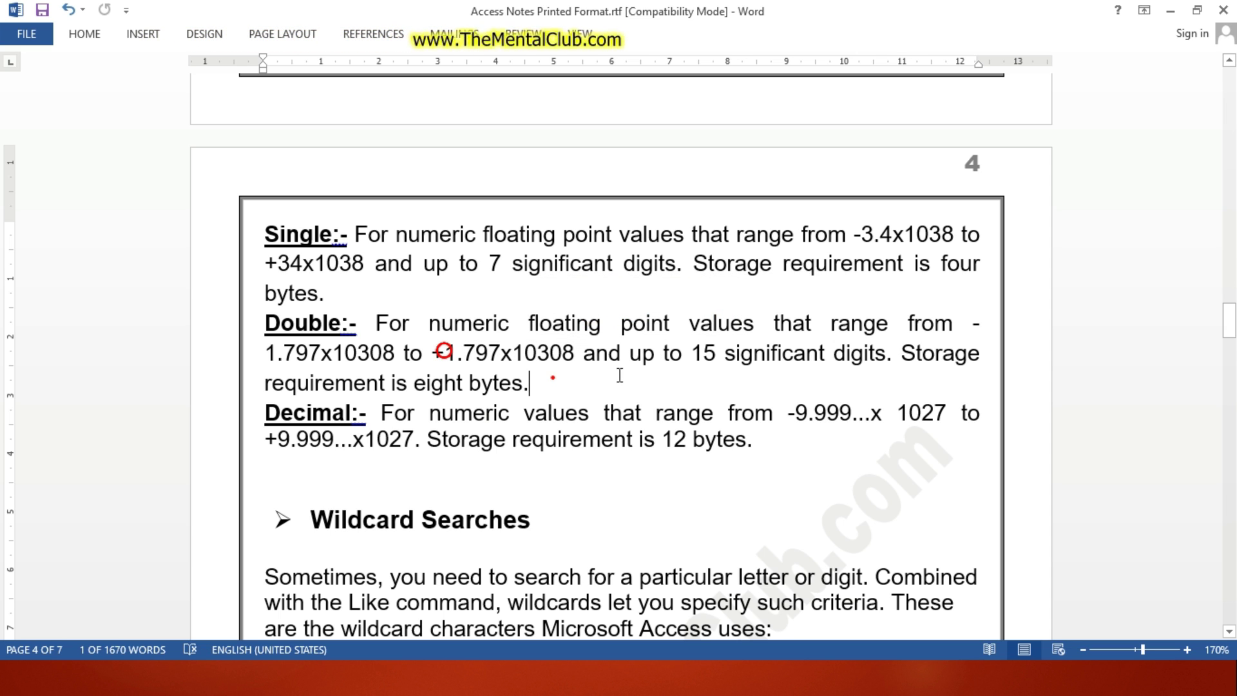
left_click_drag(693, 352, 832, 353)
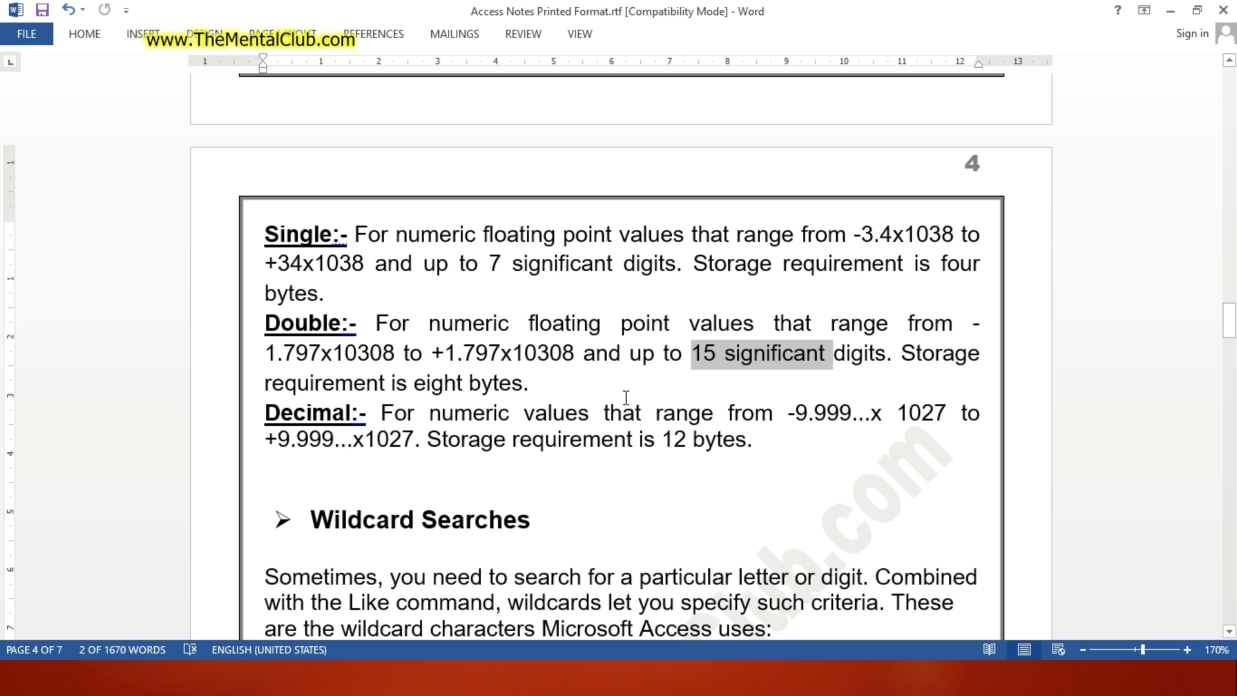
left_click(535, 387)
Highlight the lower and upper range limits in the notes' Decimal entry.
scroll(360, 314, "down", 2)
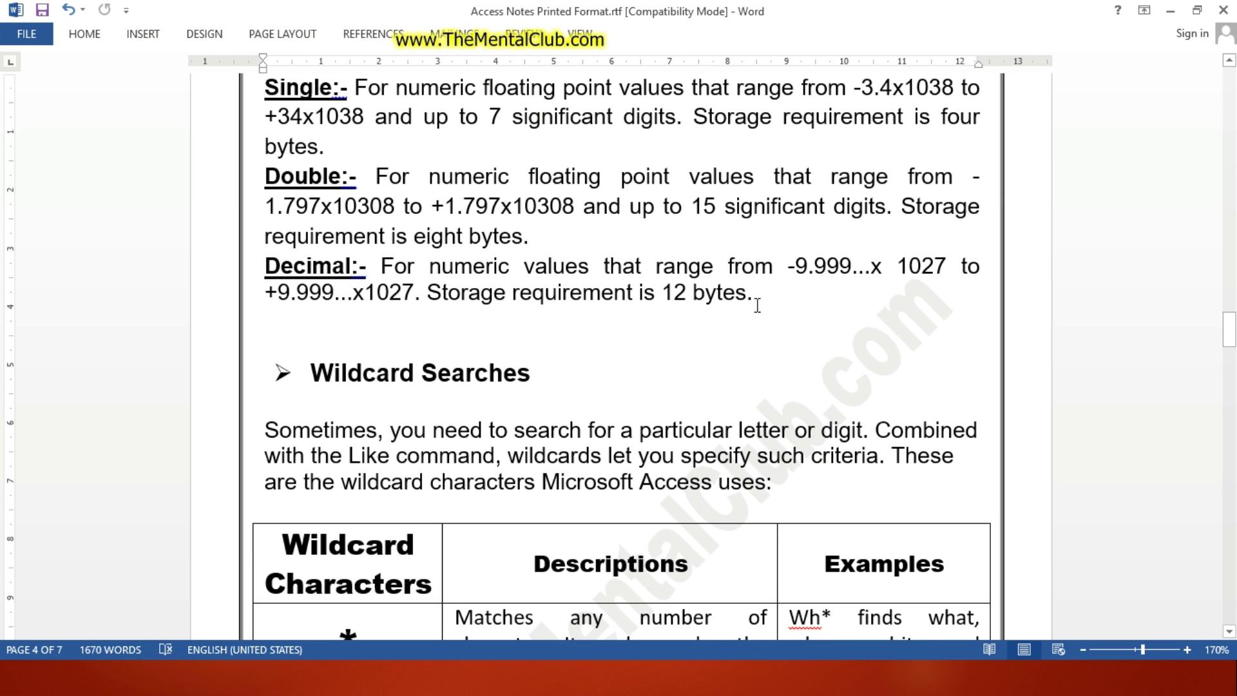
left_click_drag(786, 266, 852, 266)
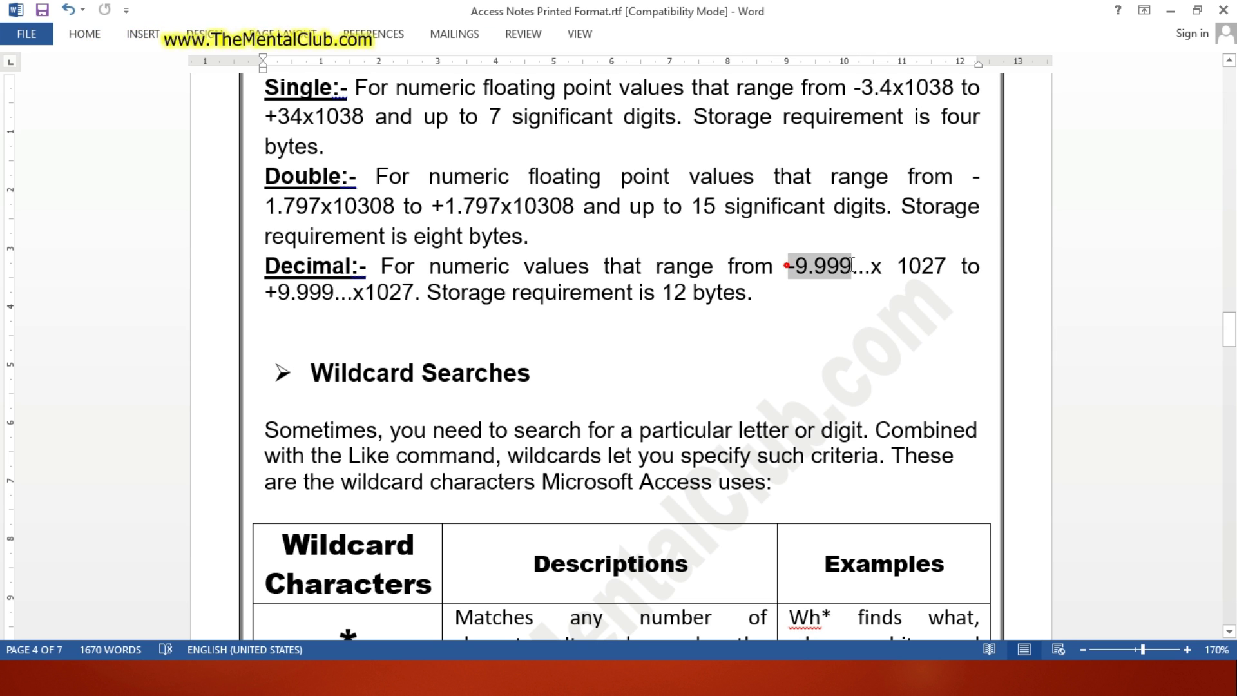
left_click(547, 297)
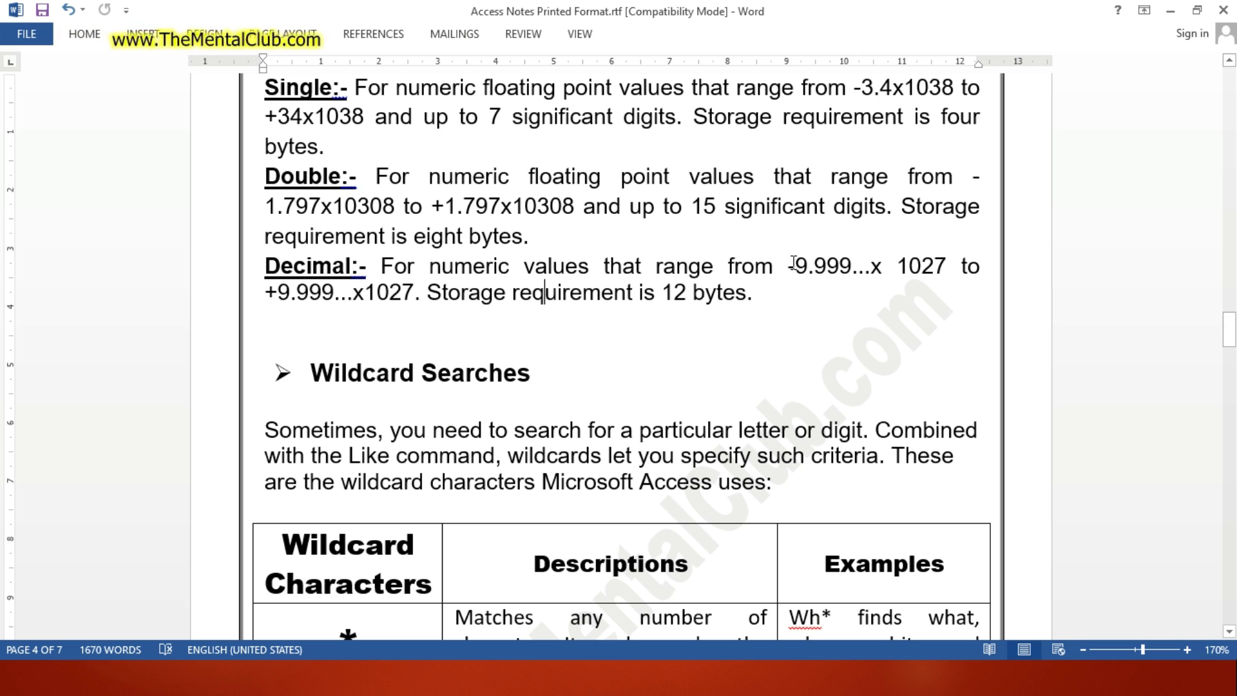
left_click_drag(797, 264, 868, 265)
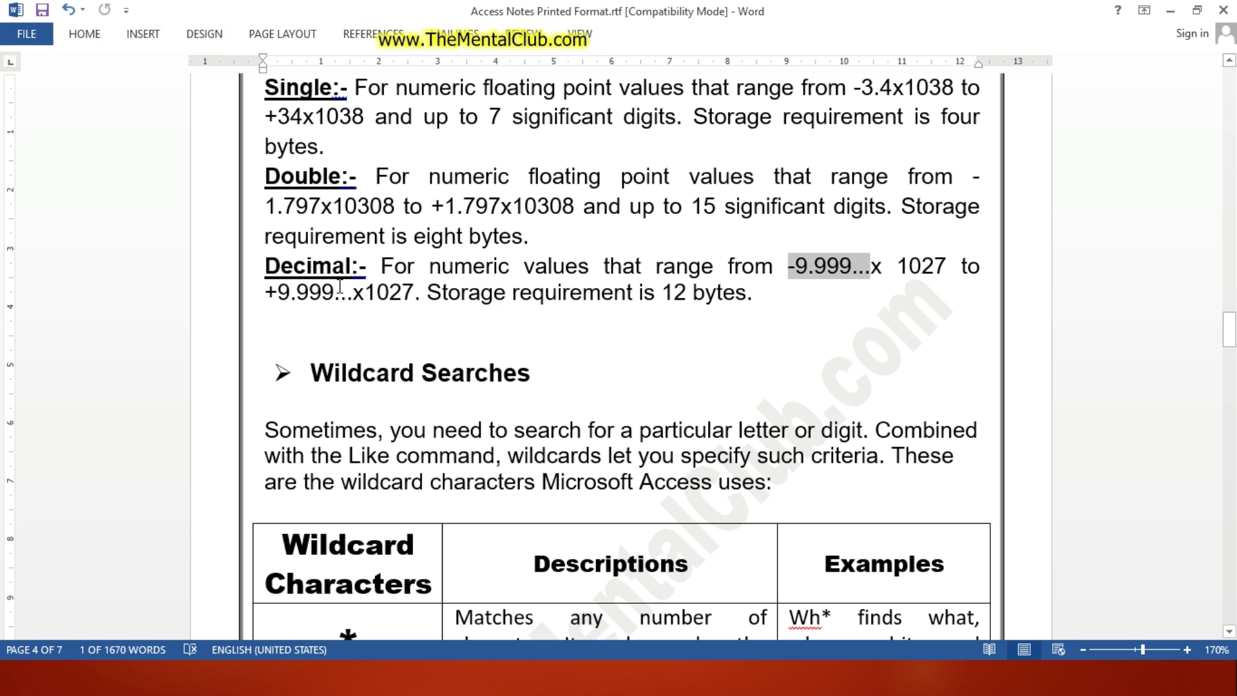
left_click_drag(266, 292, 379, 291)
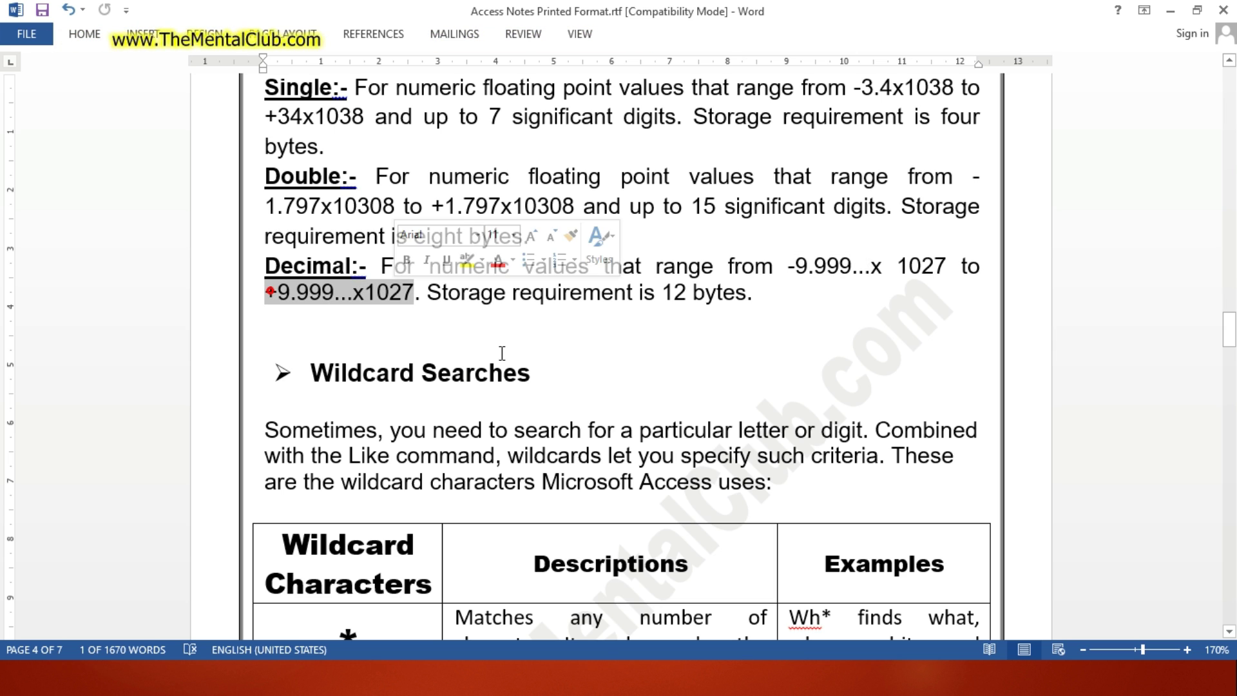
left_click(801, 305)
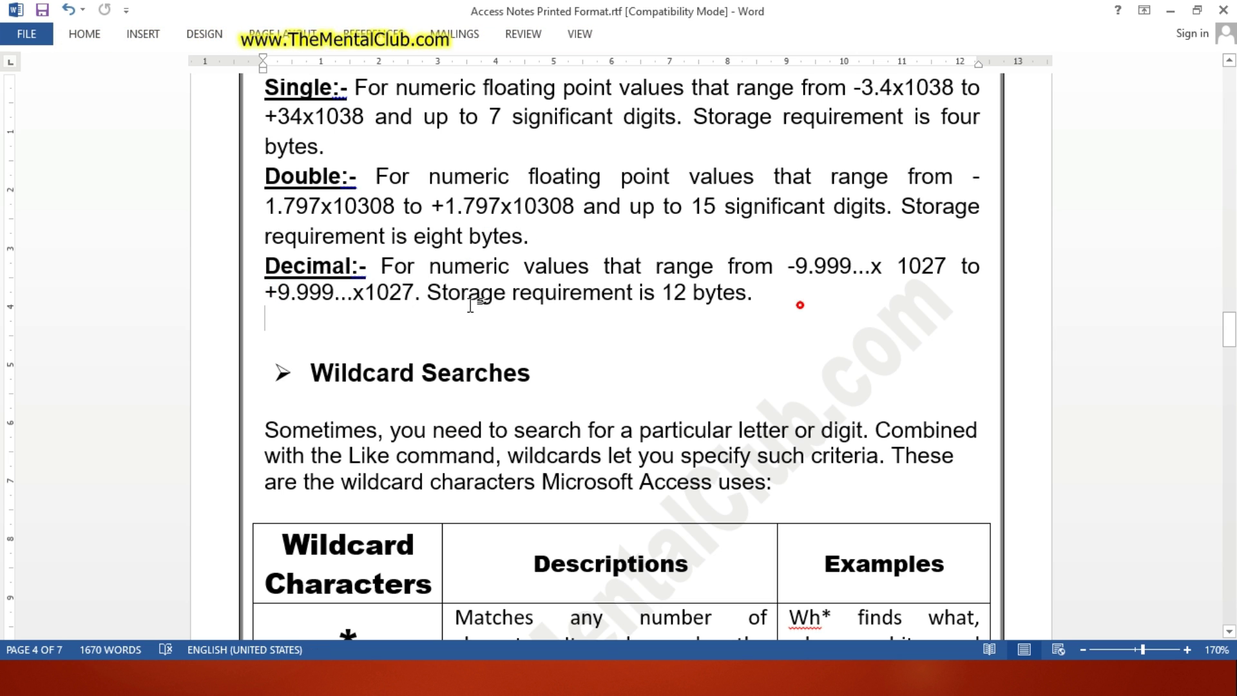
Highlight the storage requirement in the Decimal entry, including "12 bytes".
left_click_drag(430, 292, 747, 293)
left_click(681, 308)
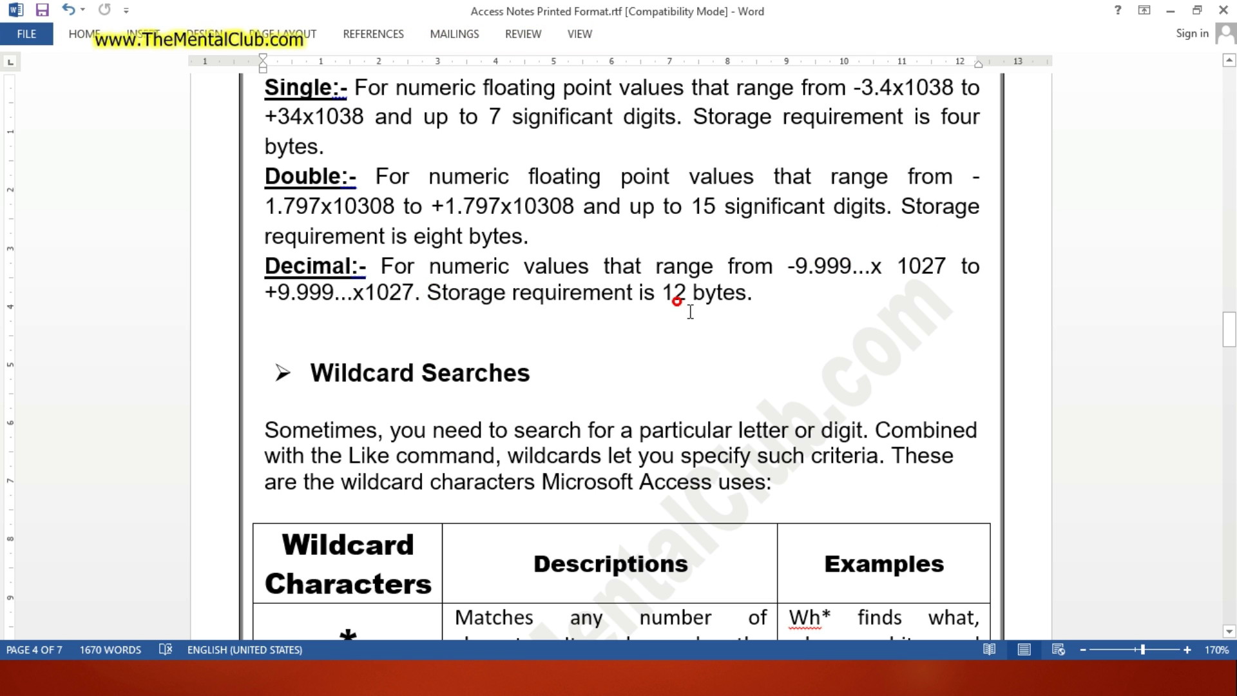
left_click(676, 301)
left_click_drag(663, 293, 746, 294)
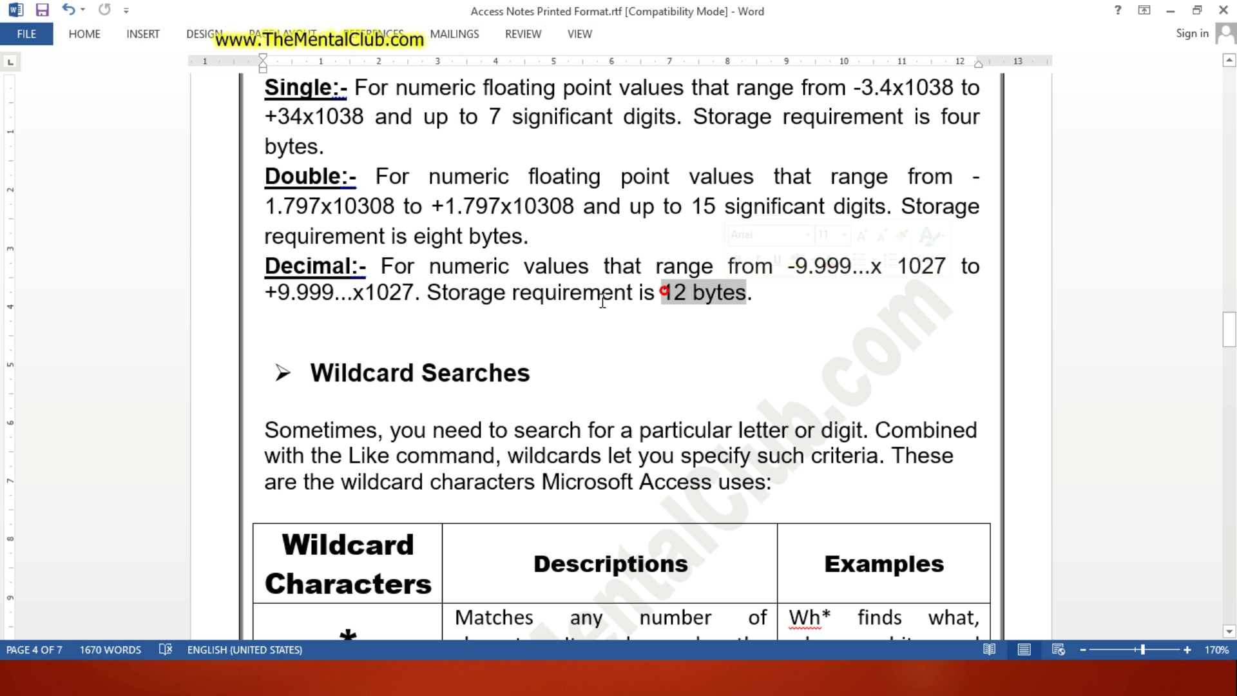
left_click(581, 296)
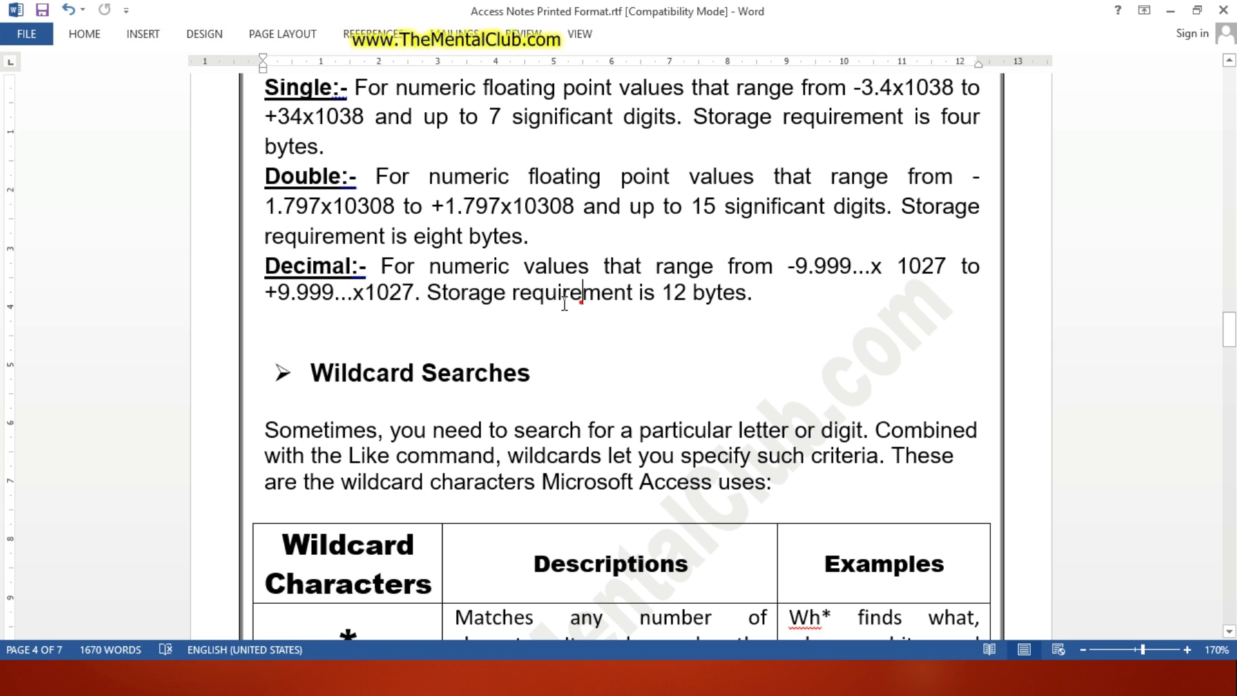
left_click_drag(428, 293, 746, 293)
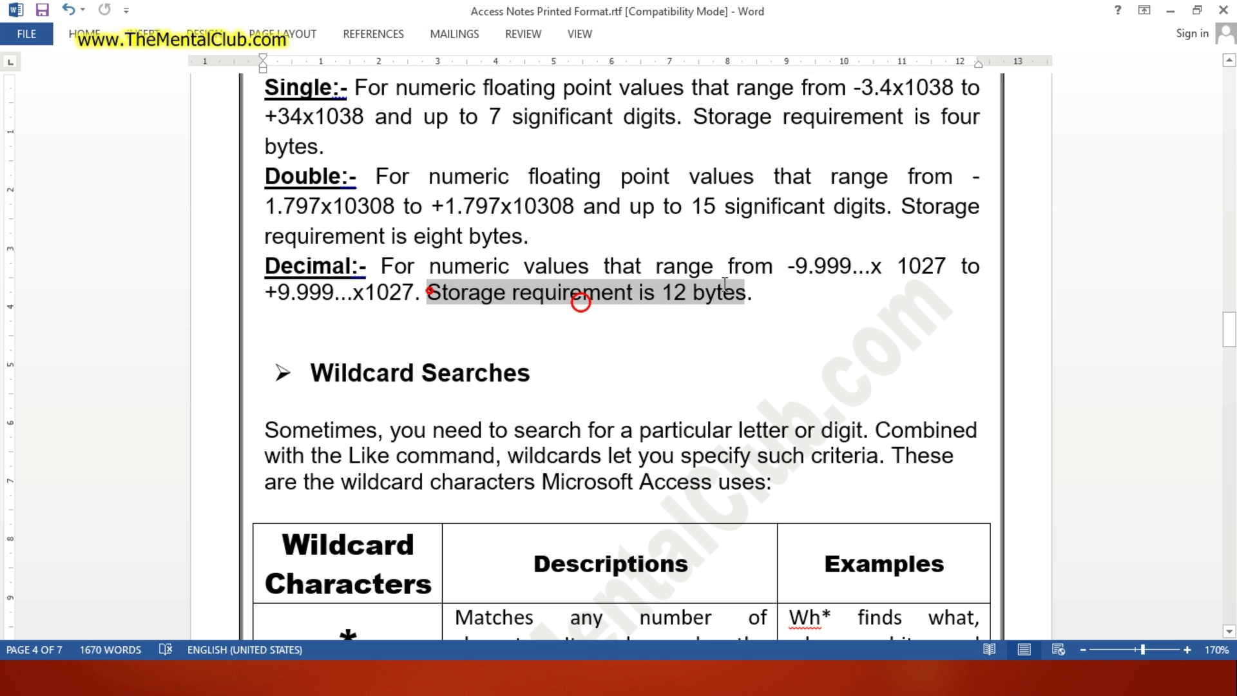
left_click(412, 295)
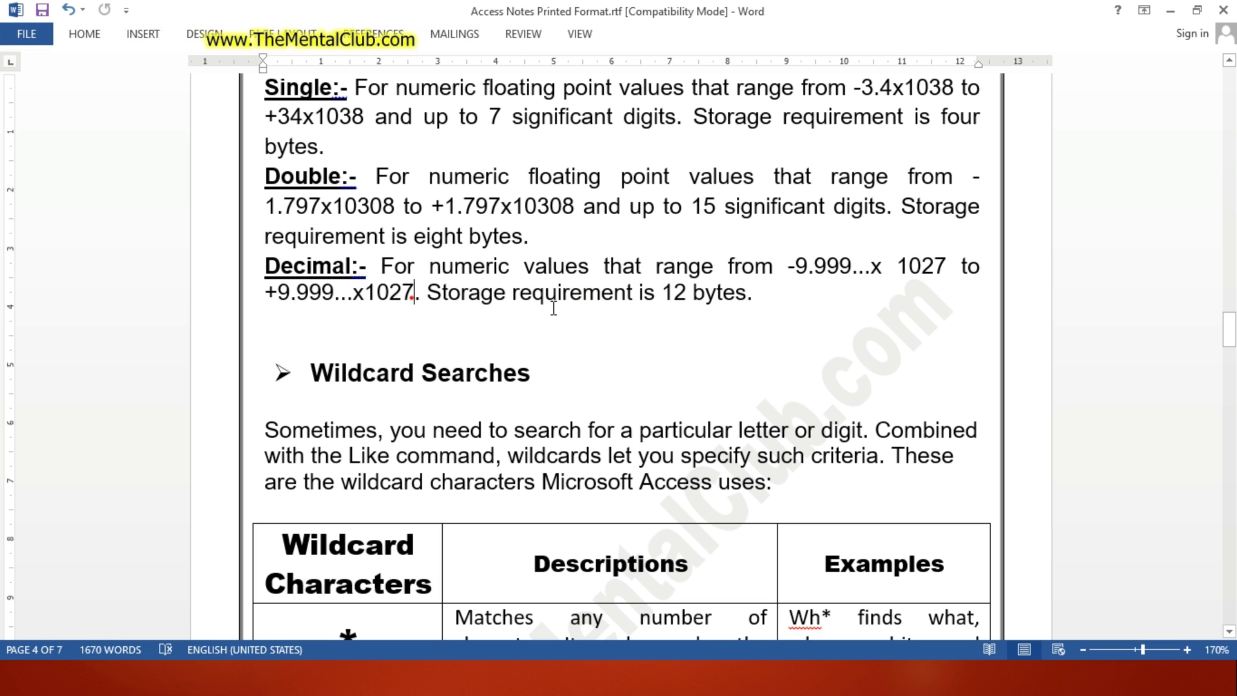
Review the number field sizes from Decimal back to Byte and highlight the "Field Size of Number Data type" heading.
scroll(591, 308, "up", 1)
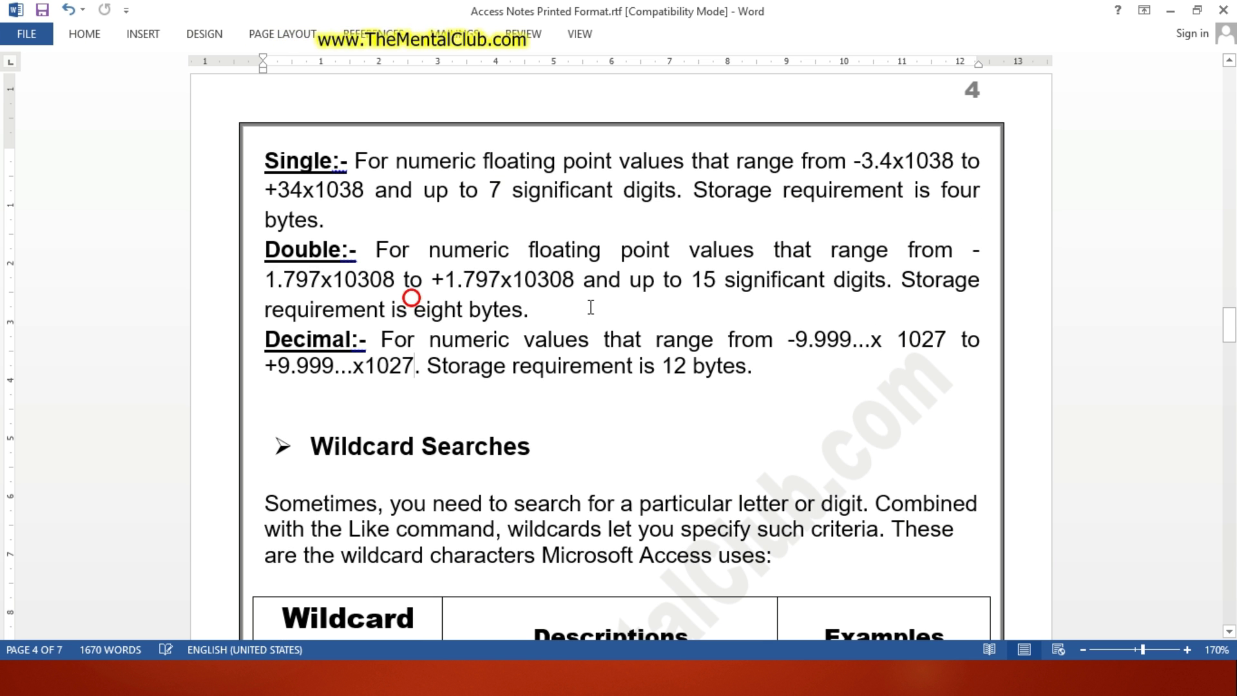
scroll(591, 307, "down", 1)
scroll(591, 307, "up", 1)
scroll(590, 307, "down", 1)
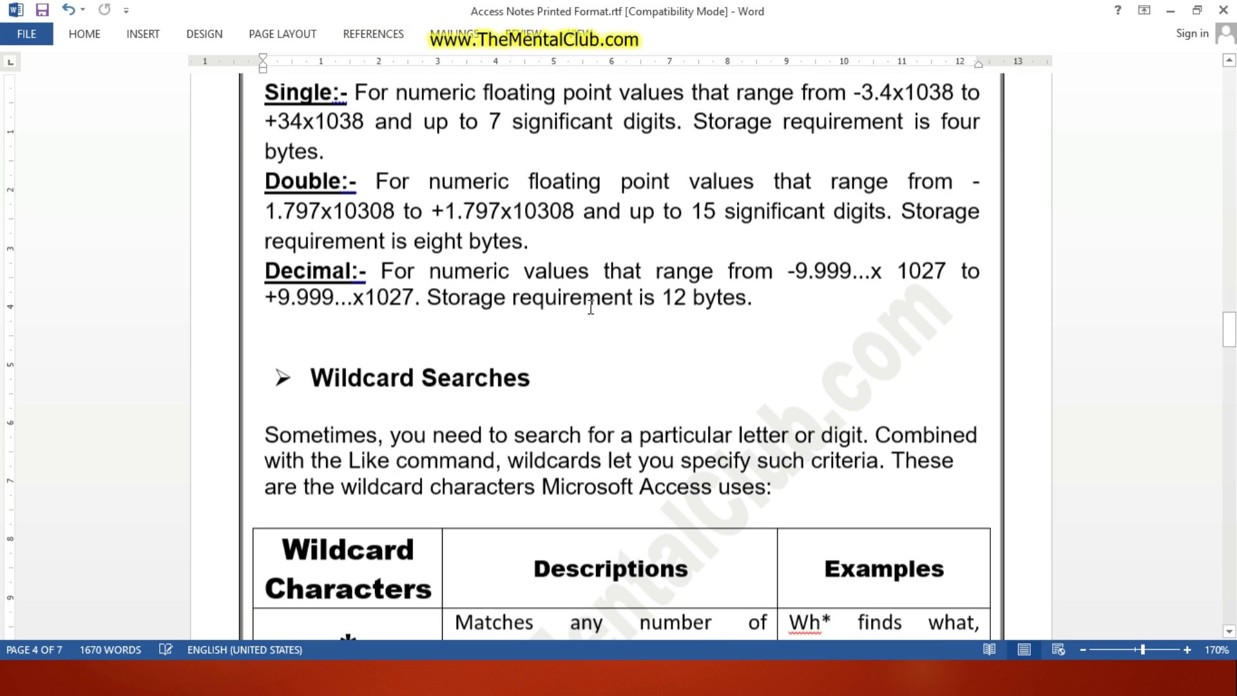
scroll(591, 307, "down", 1)
scroll(591, 307, "up", 7)
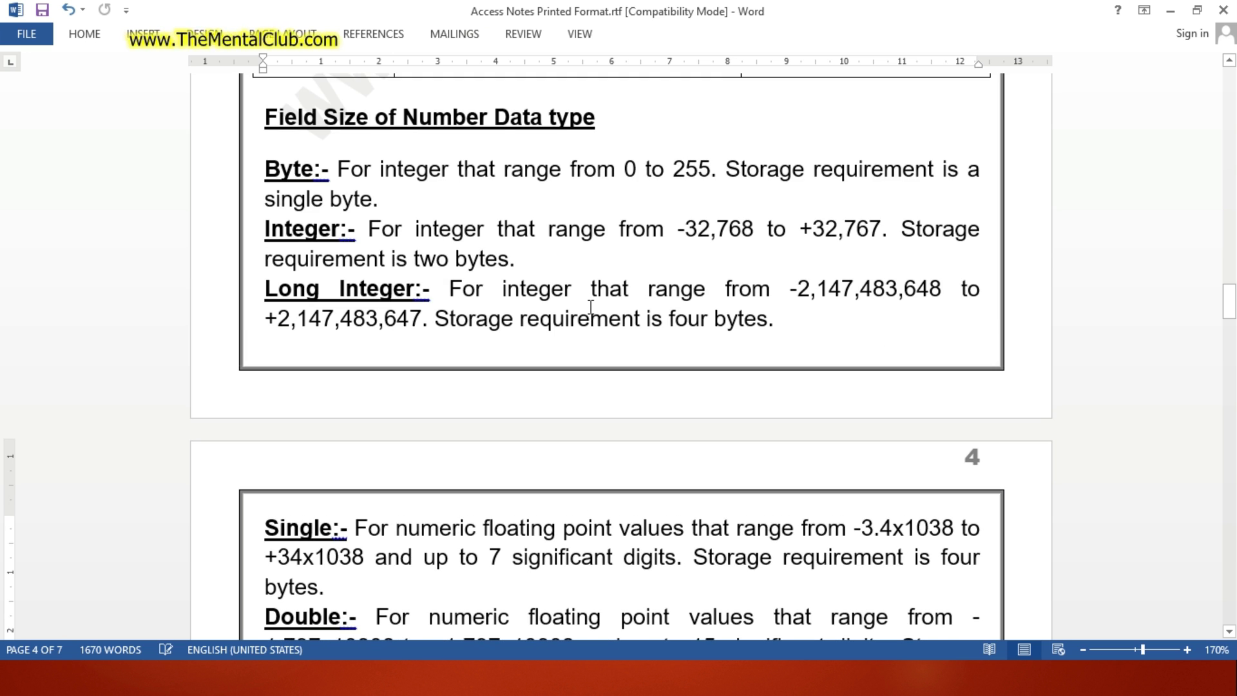
scroll(590, 307, "up", 1)
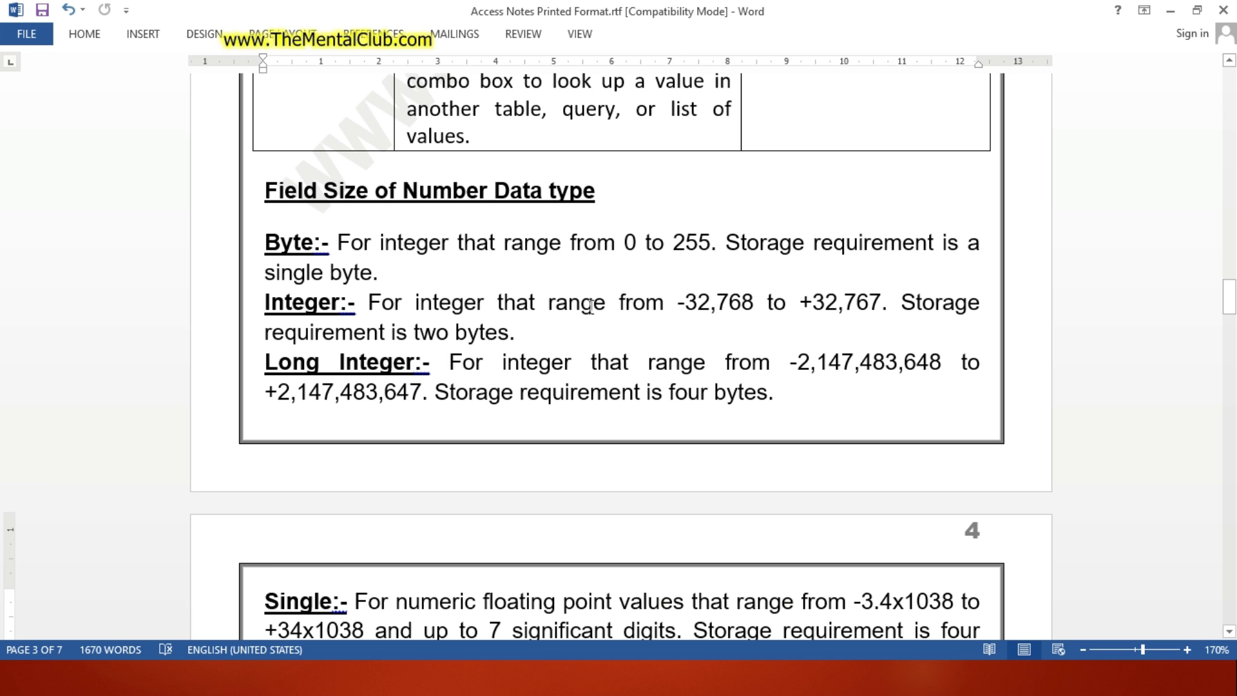
scroll(590, 308, "down", 1)
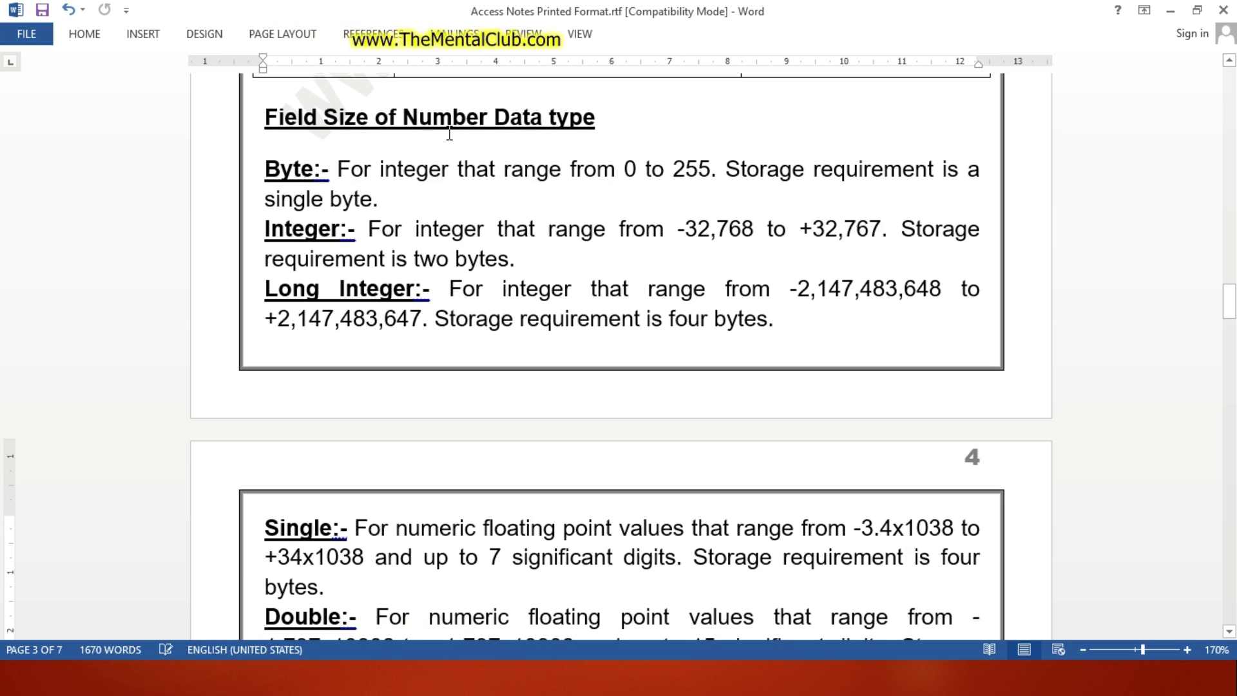
left_click_drag(296, 121, 271, 143)
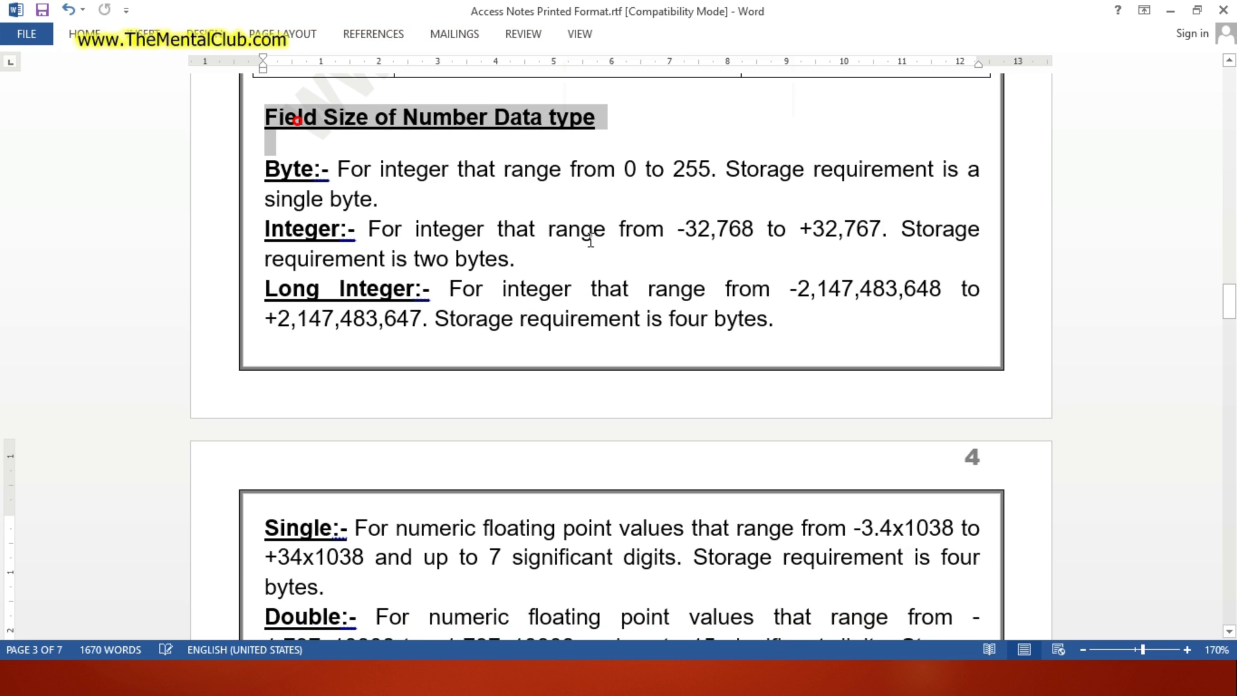
Switch to Access and examine Roll's Field Size choices without selecting another one.
key("alt+Tab")
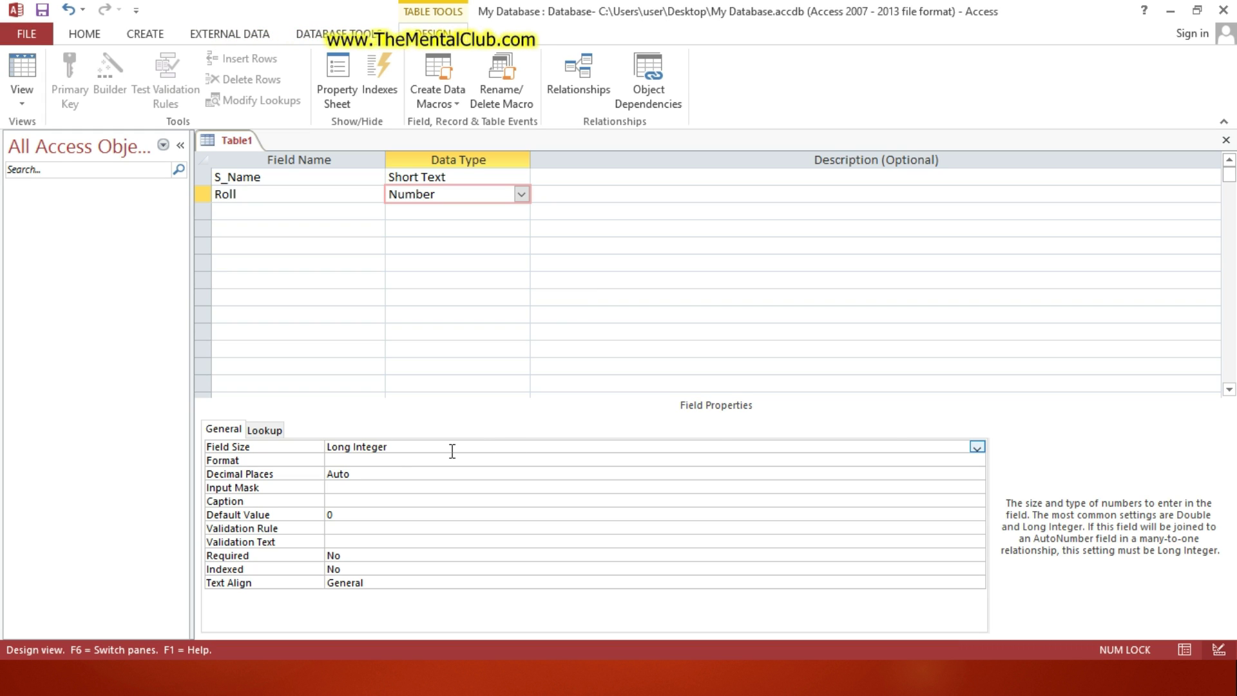
left_click(977, 447)
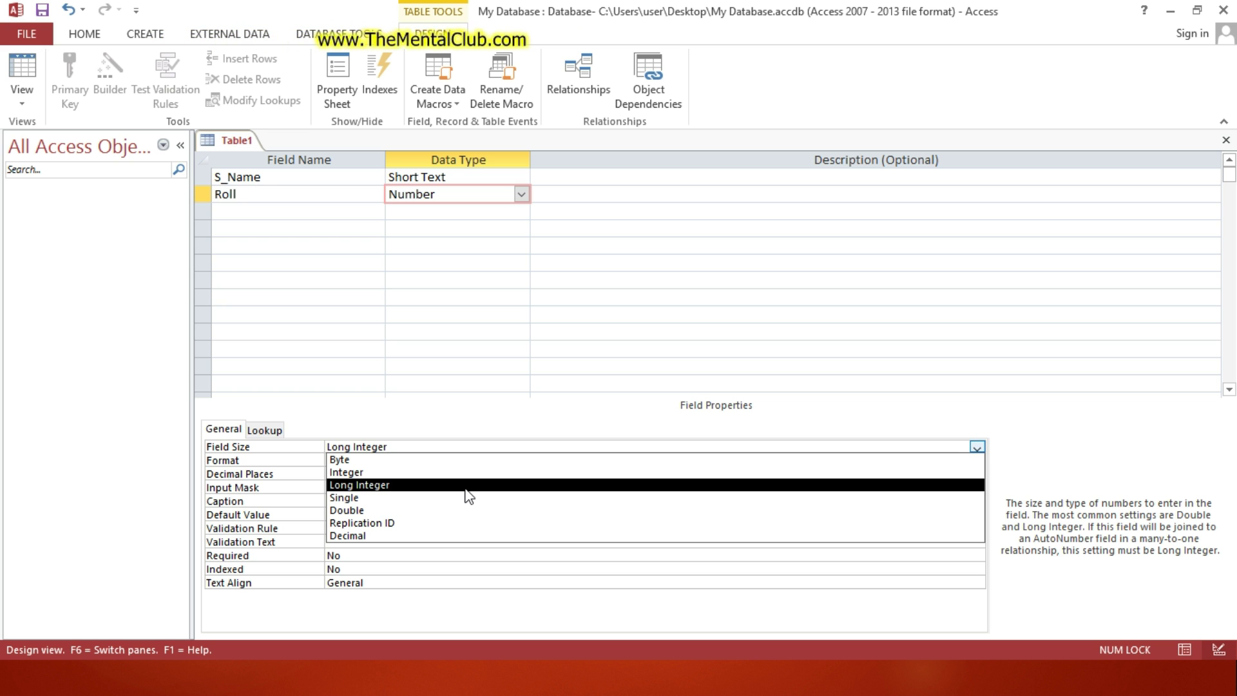
left_click(977, 447)
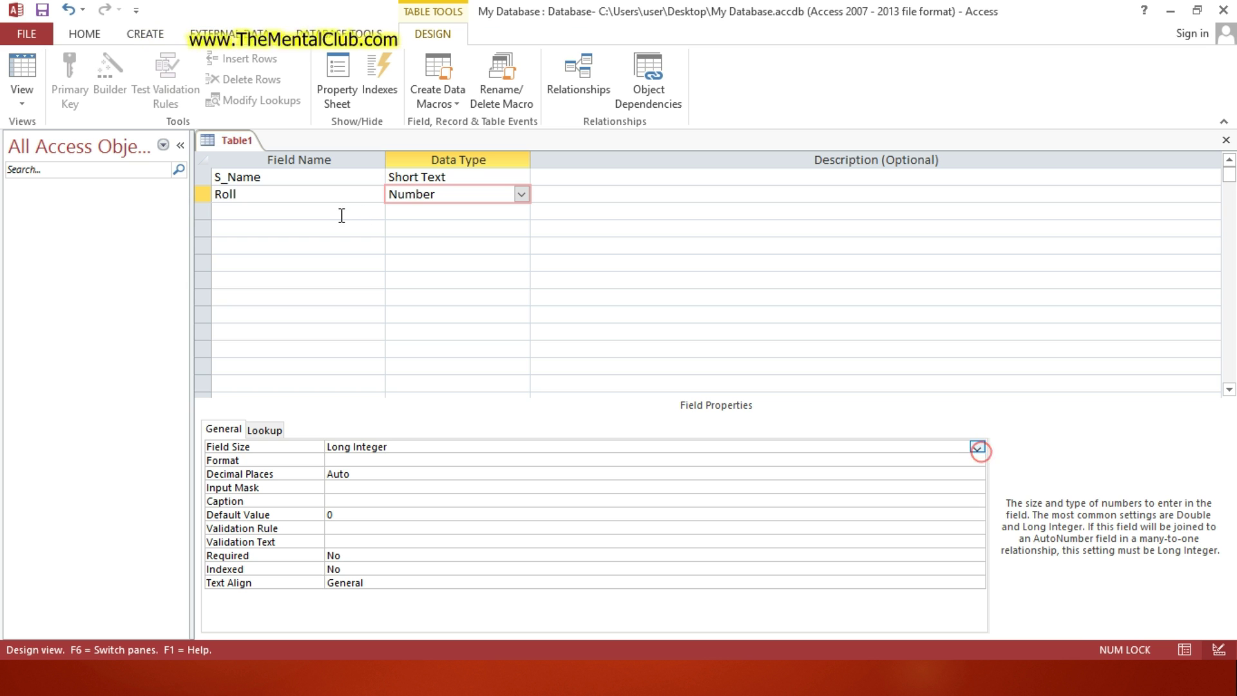
Examine Roll's data type choices without changing the type, and place the cursor in the empty field name cell below Roll.
left_click(521, 195)
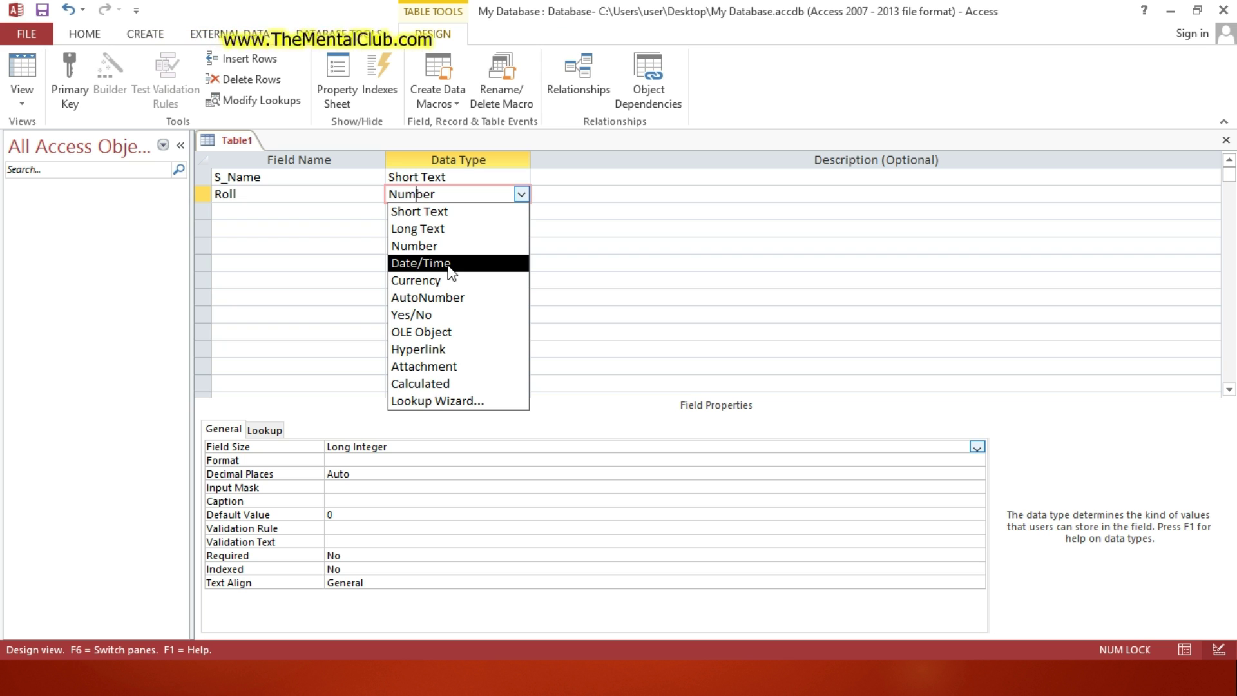
left_click(520, 193)
left_click(333, 215)
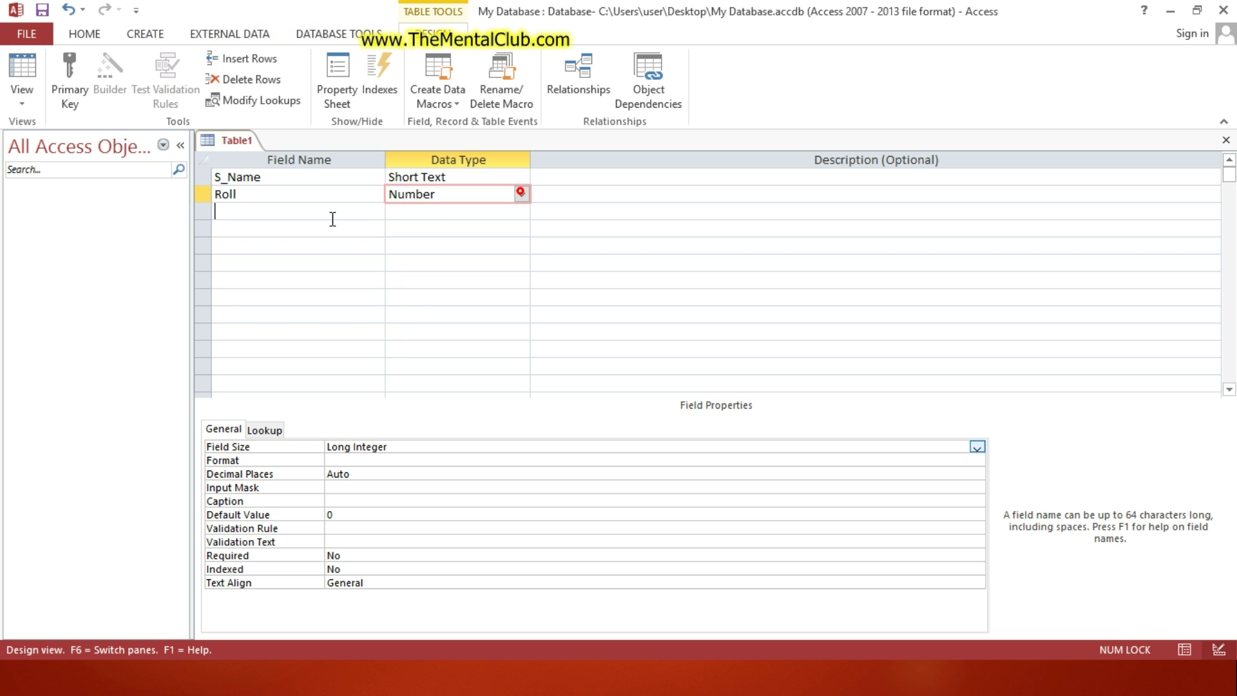
Add a field named D_O_B below Roll in Table1 with the Date/Time data type.
type("D_O")
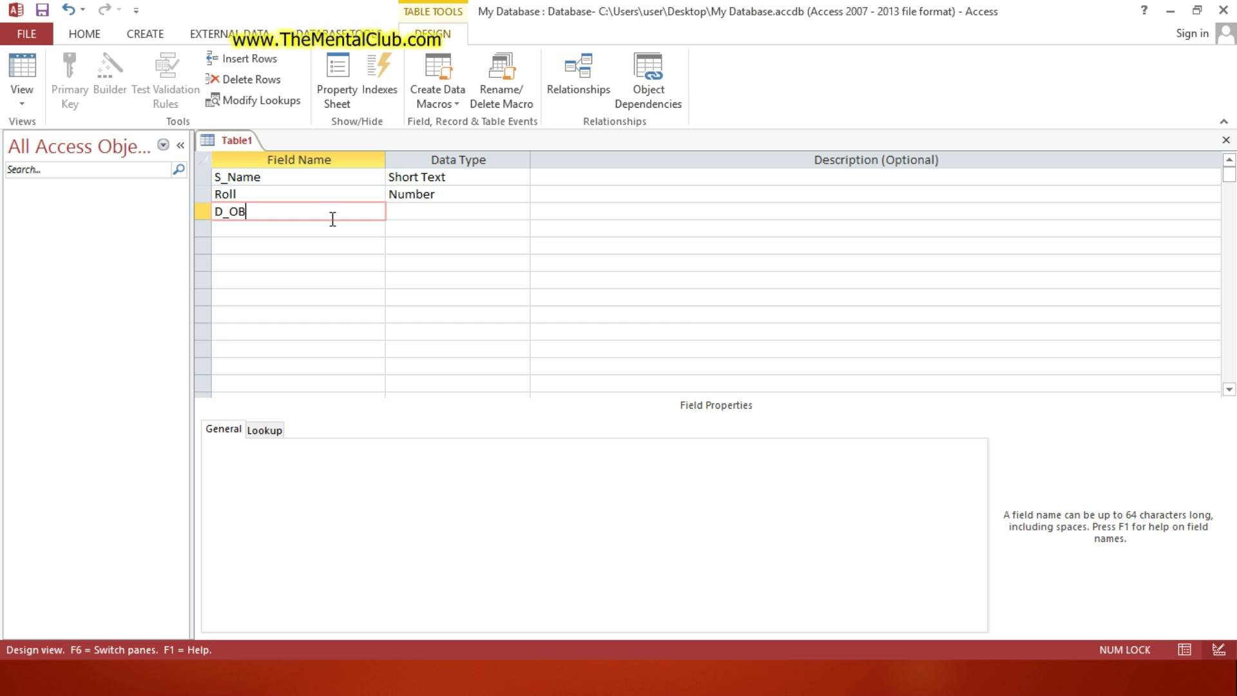
type("_")
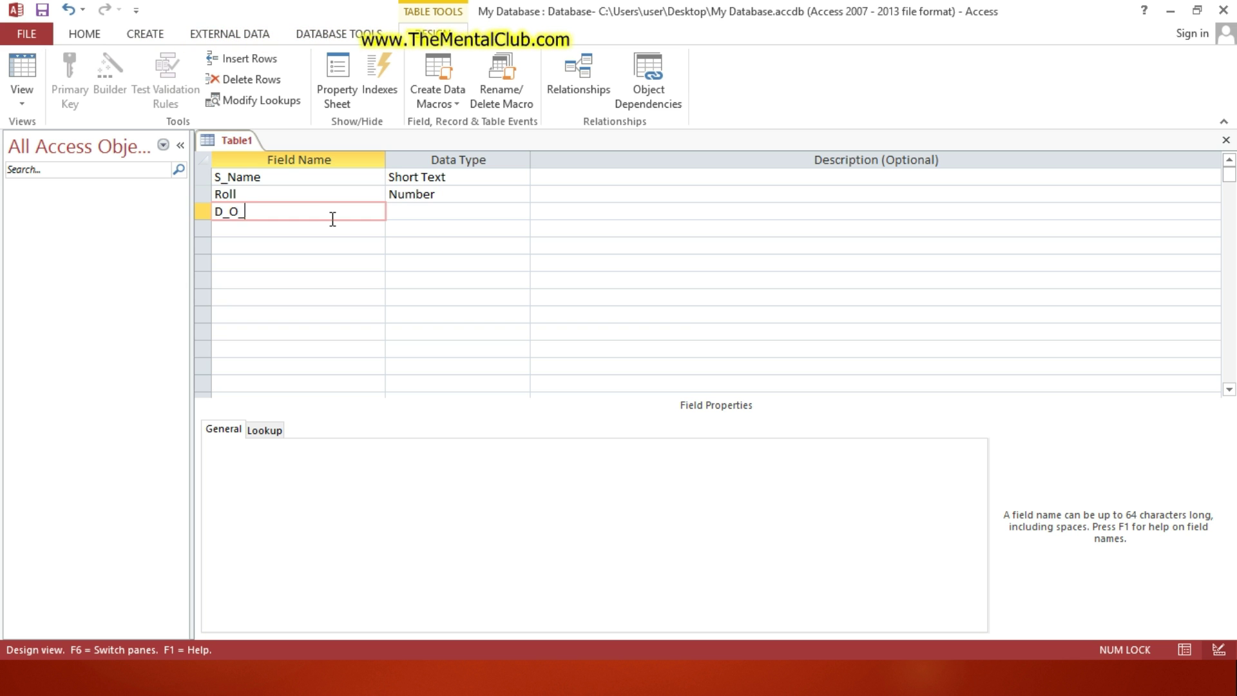
type("B")
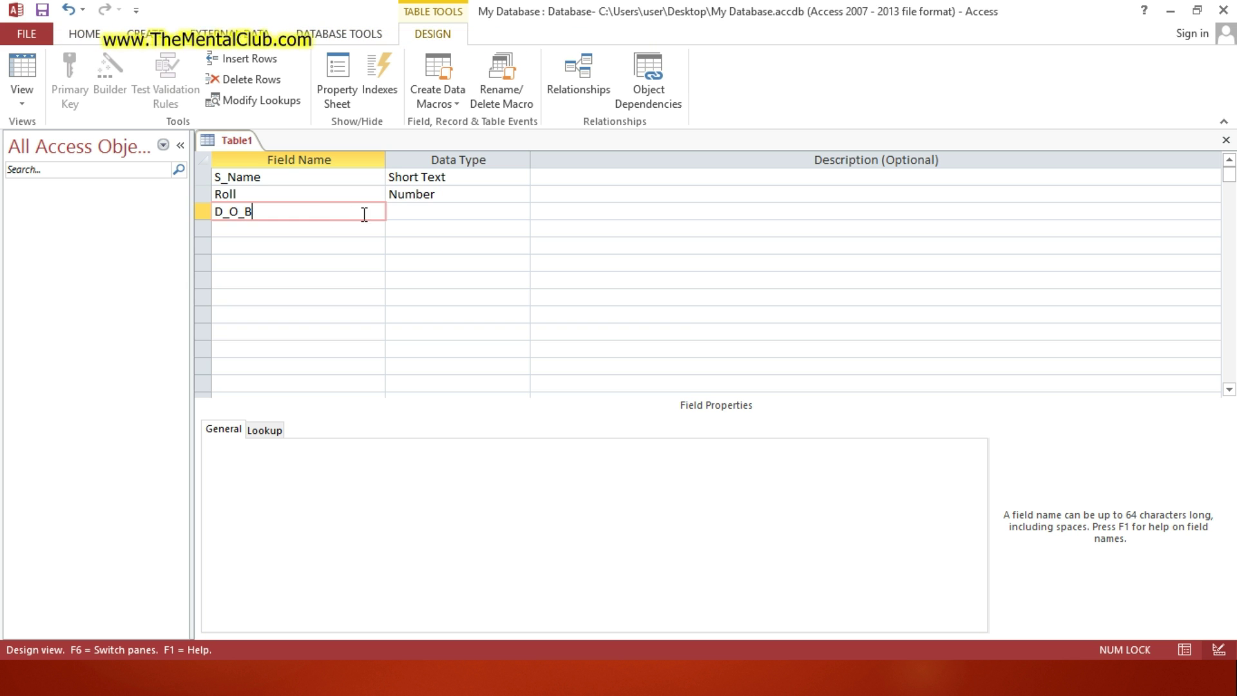
left_click(416, 212)
left_click(520, 211)
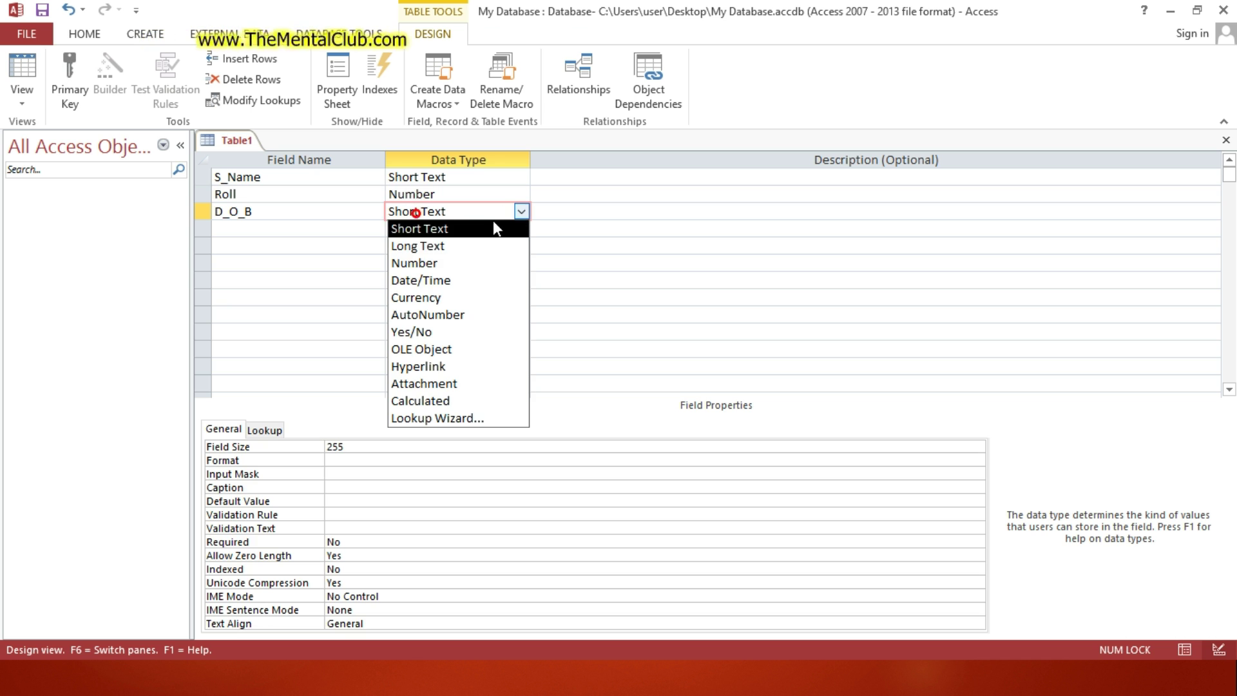
left_click(428, 279)
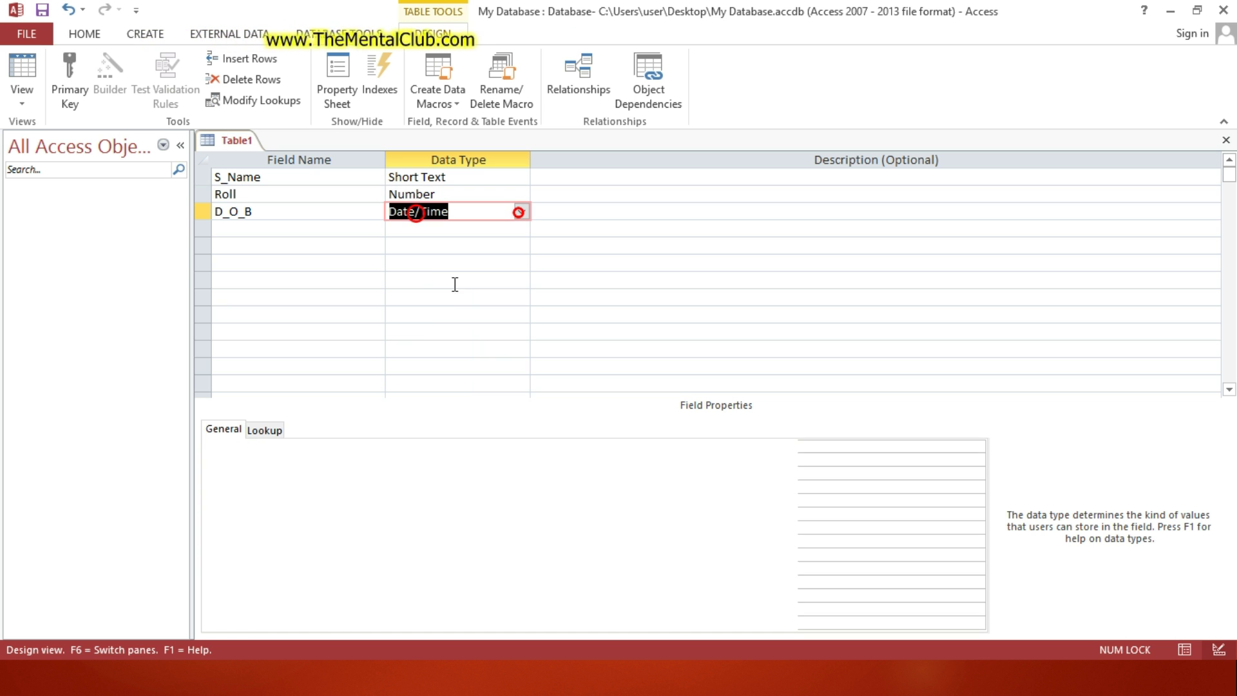
left_click(310, 231)
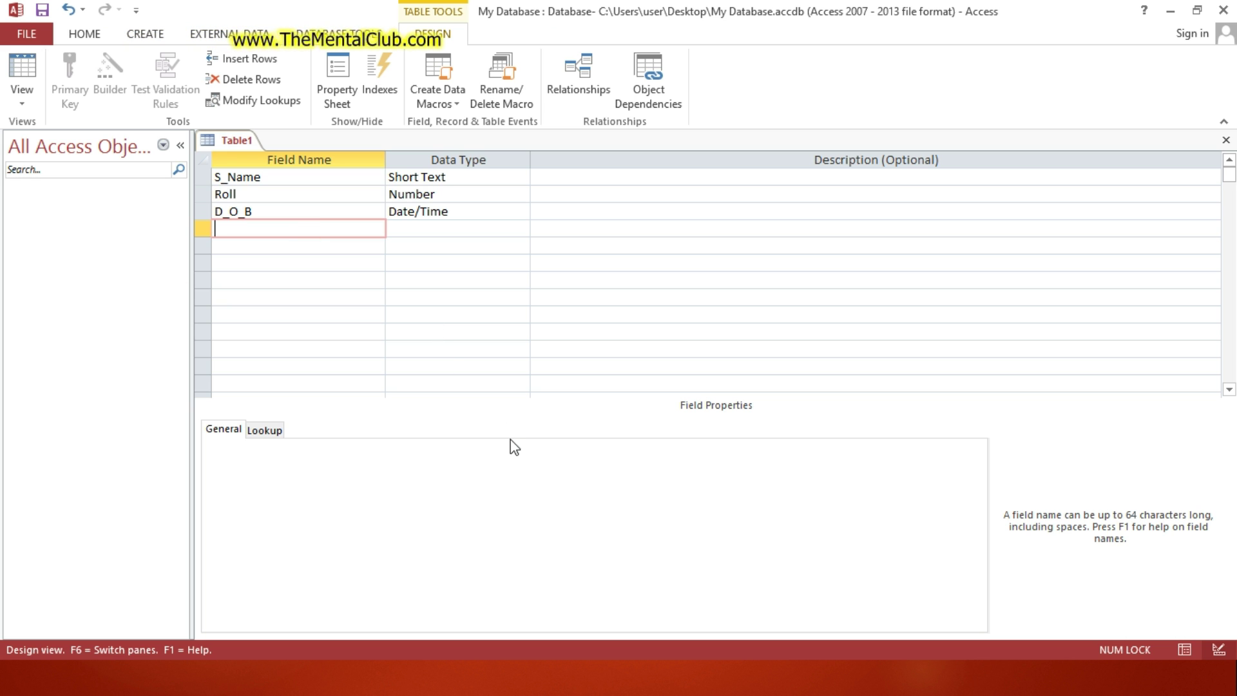
Switch the D_O_B field's data type to AutoNumber and back to Date/Time.
left_click(474, 216)
left_click(521, 208)
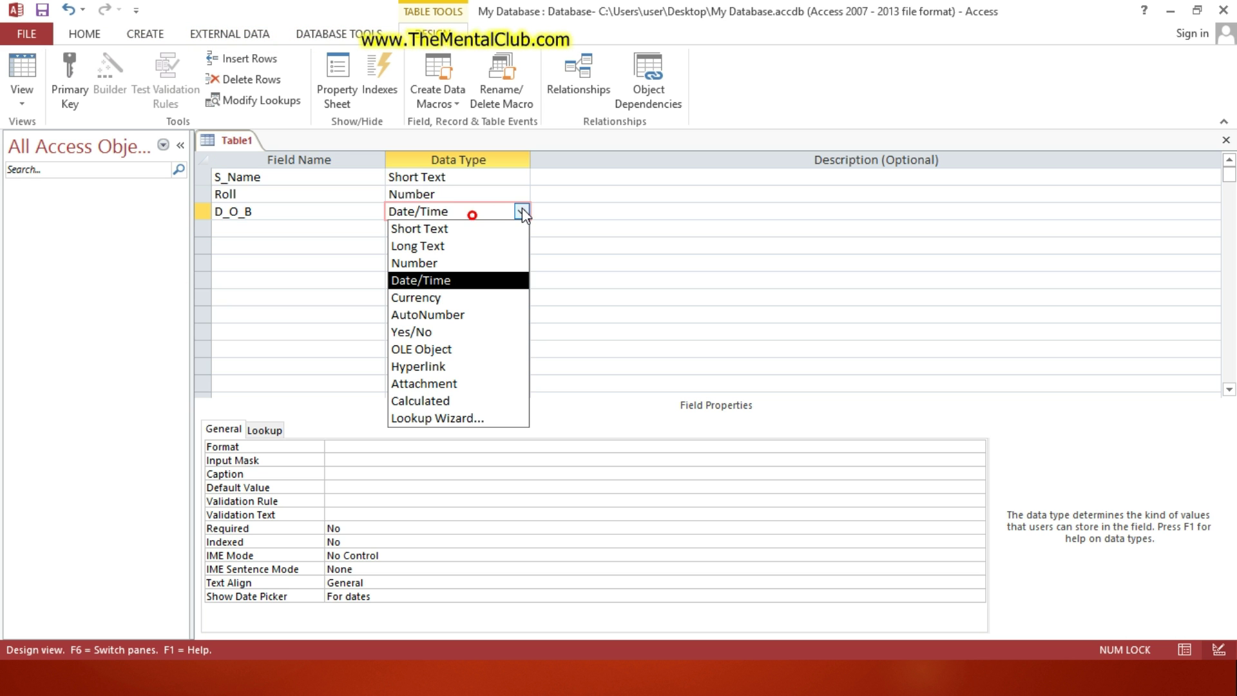
left_click(449, 316)
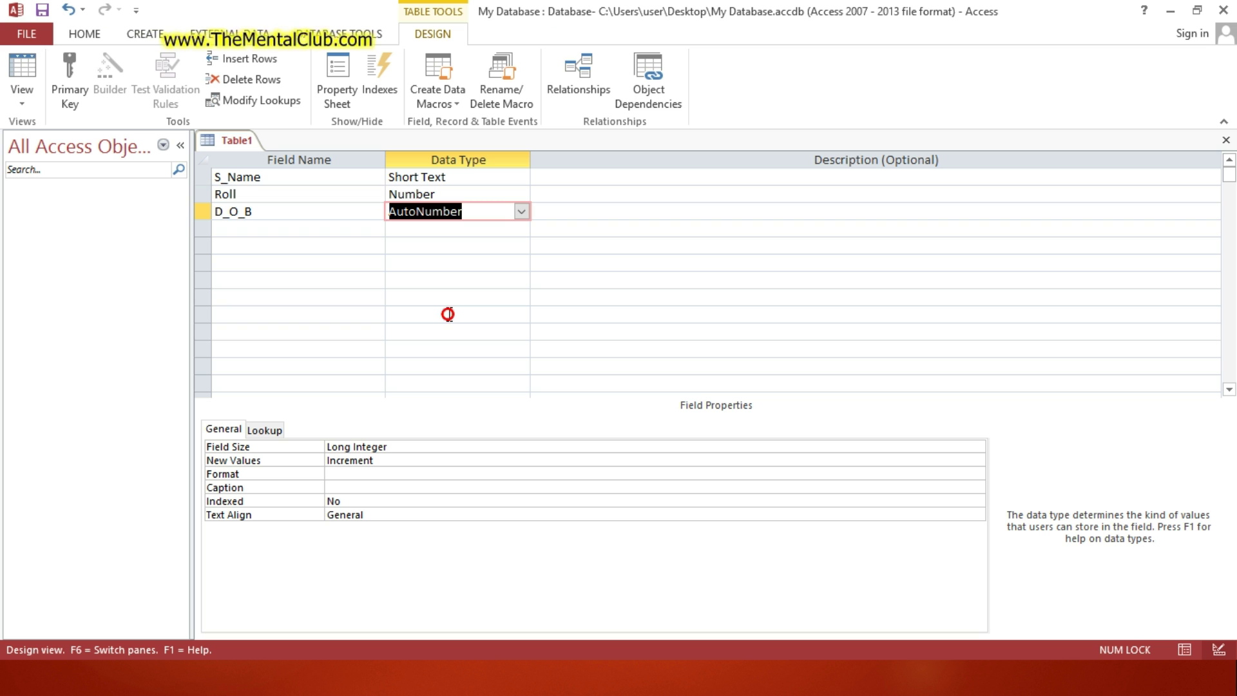
left_click(521, 213)
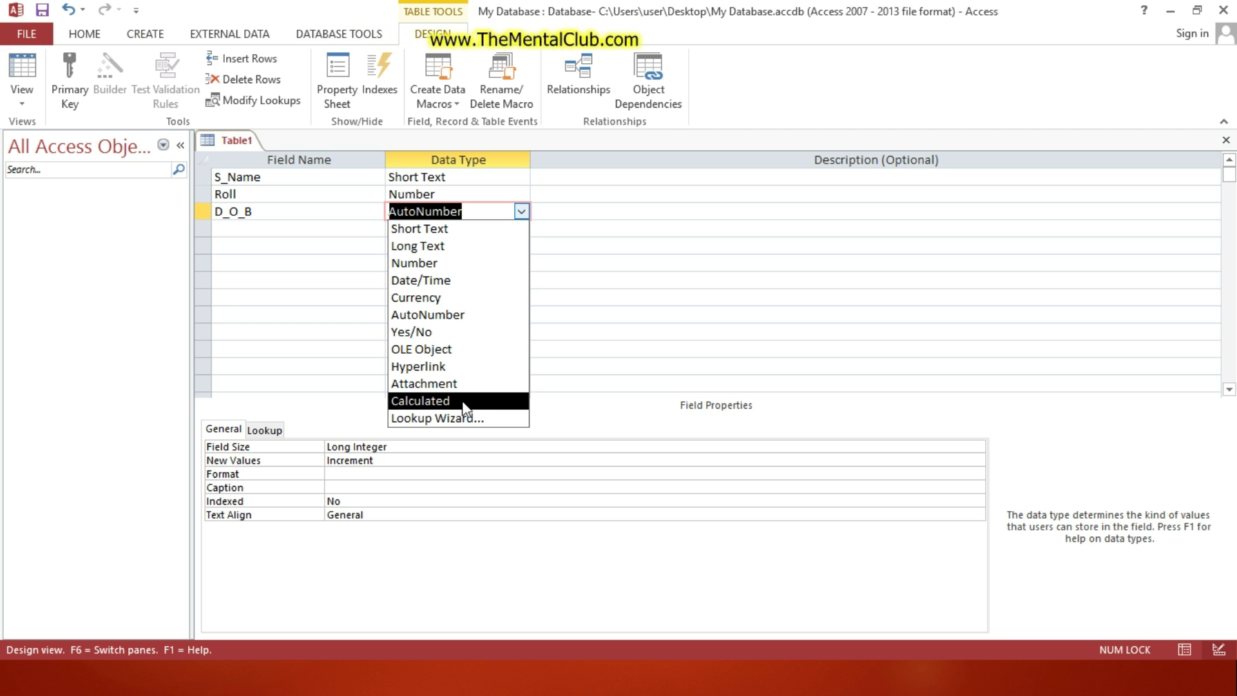
left_click(458, 283)
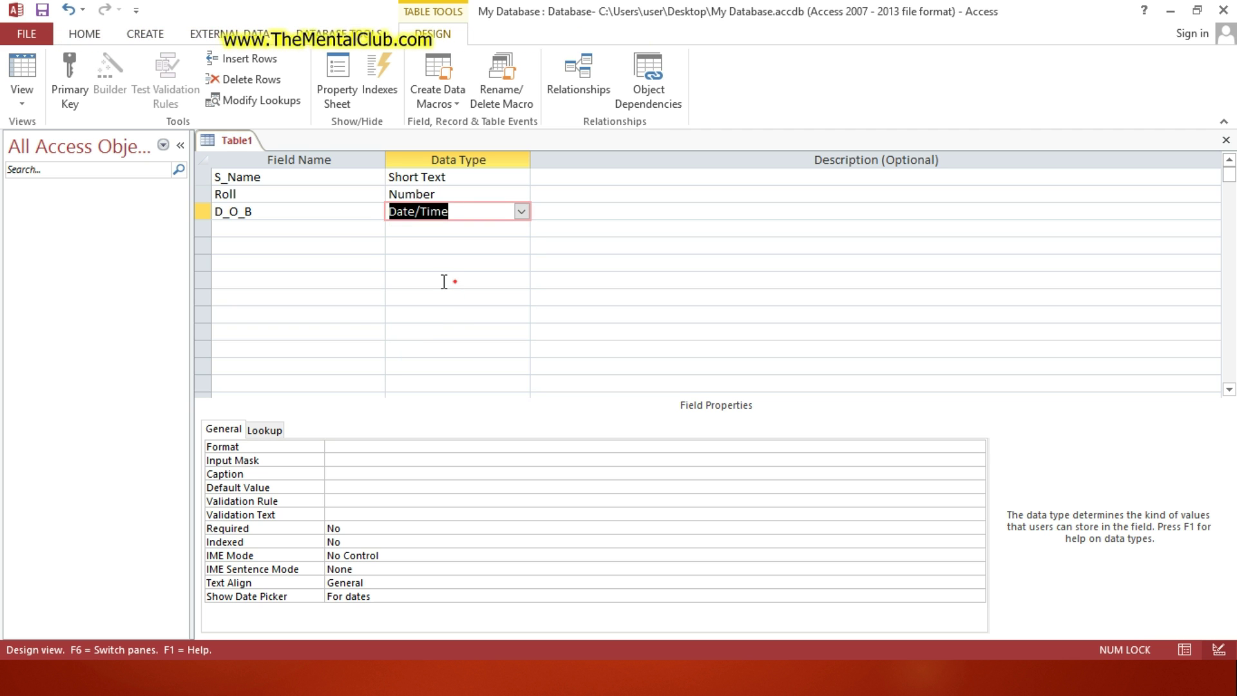
left_click(323, 230)
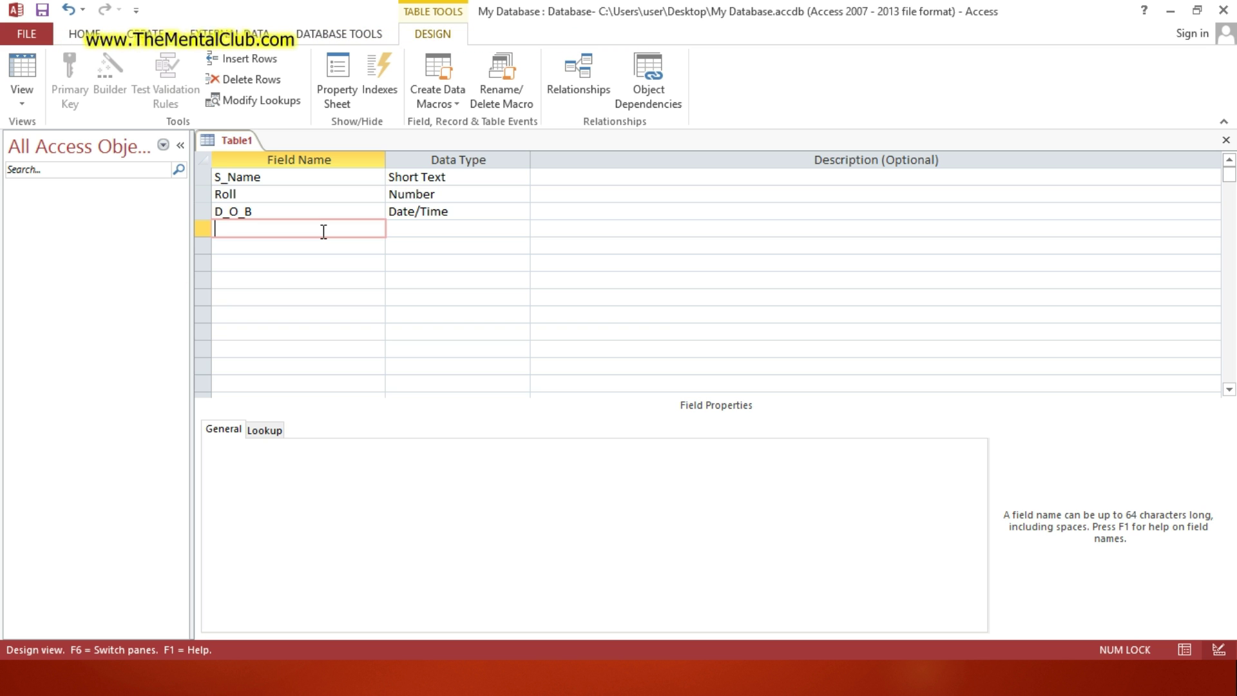
left_click(436, 211)
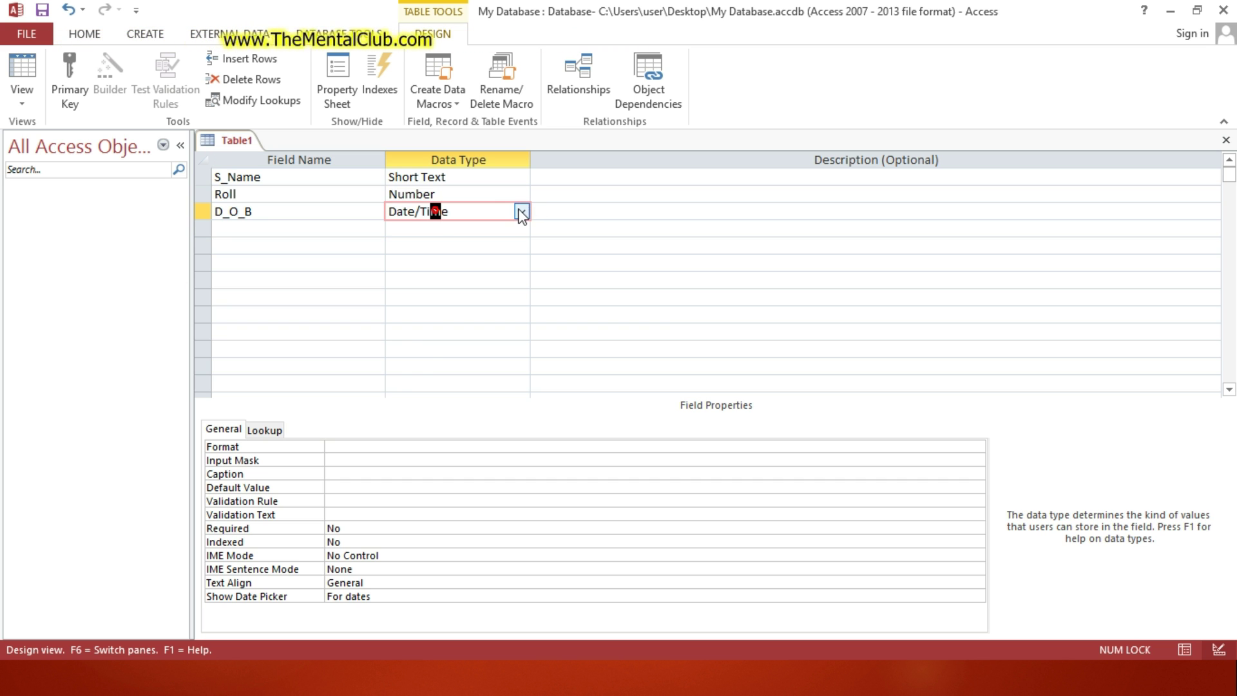
left_click(521, 212)
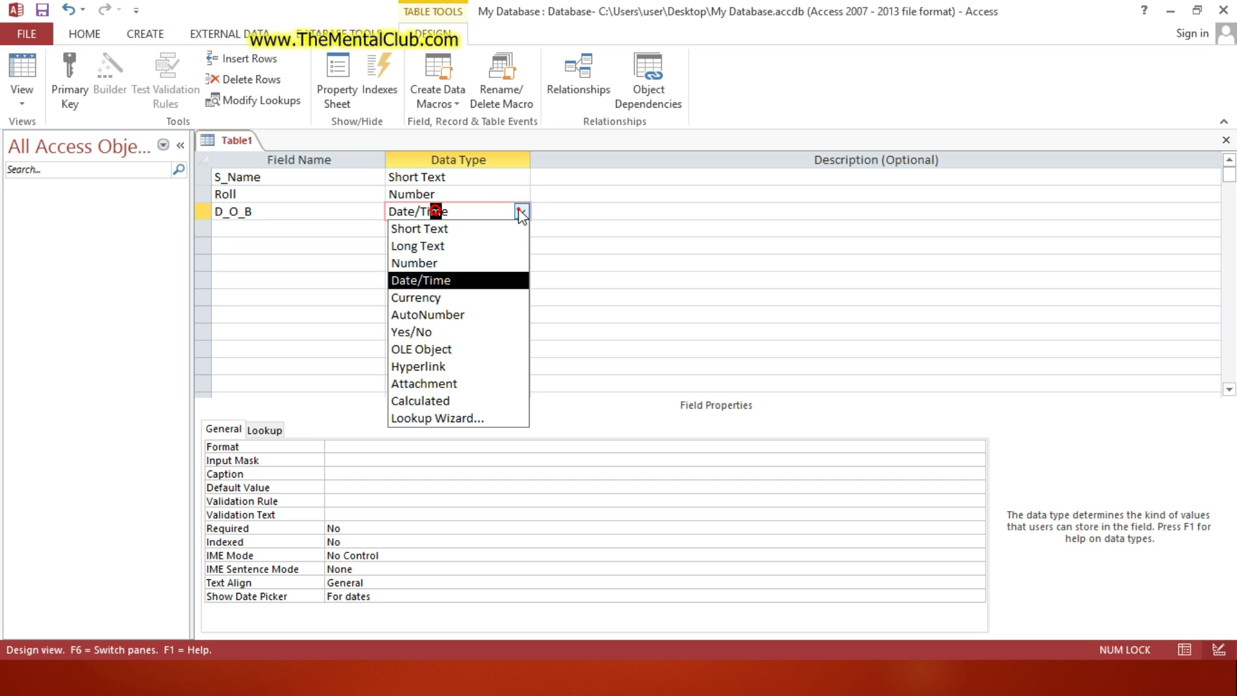
left_click(285, 239)
Add a field named Sub 1 below D_O_B with the Number data type.
left_click(283, 225)
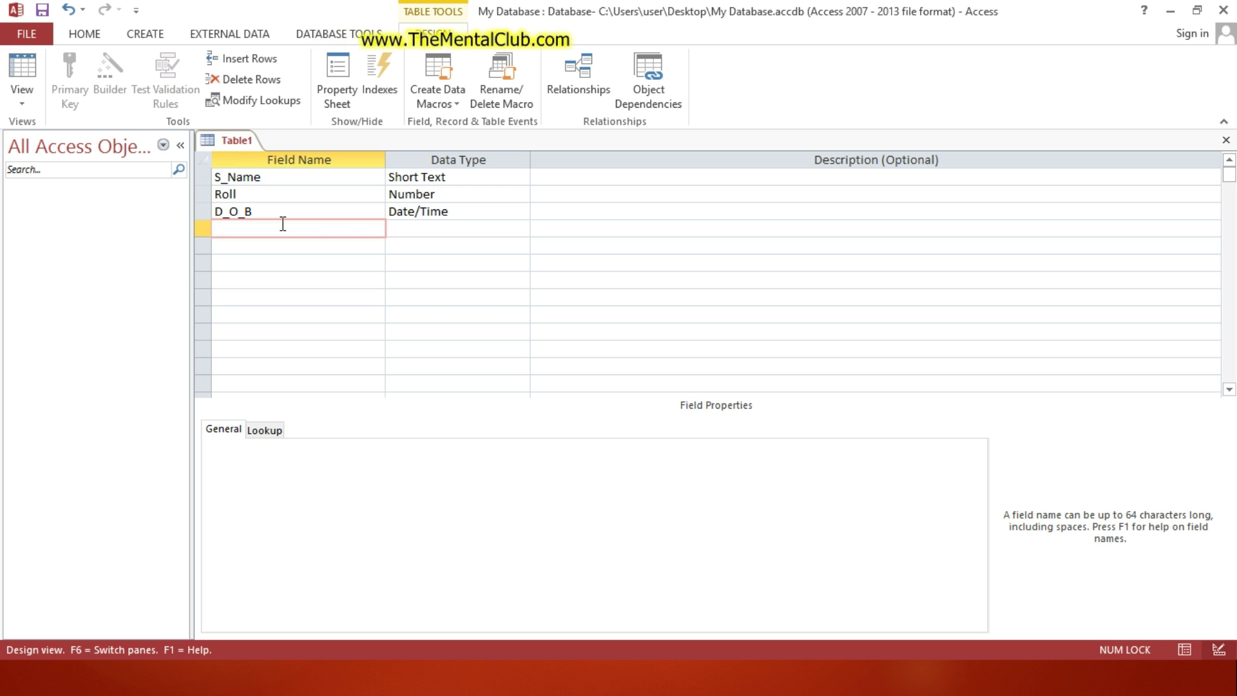
type("Sub 1")
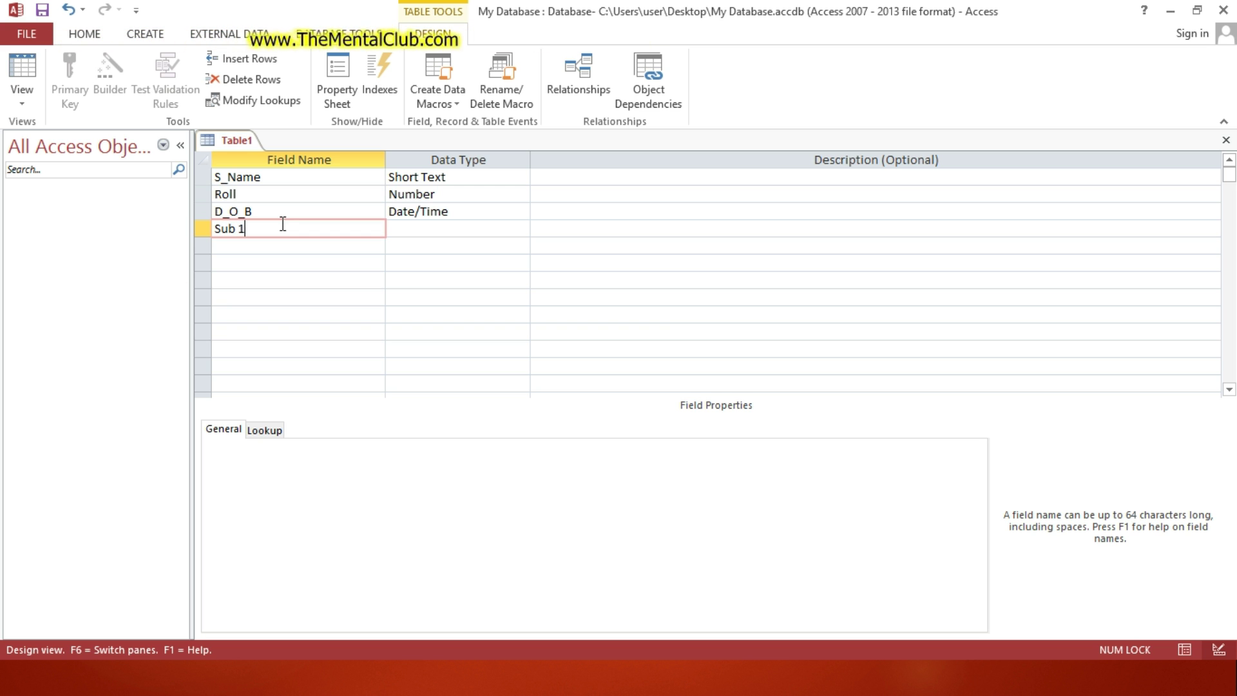
left_click(447, 222)
left_click(521, 228)
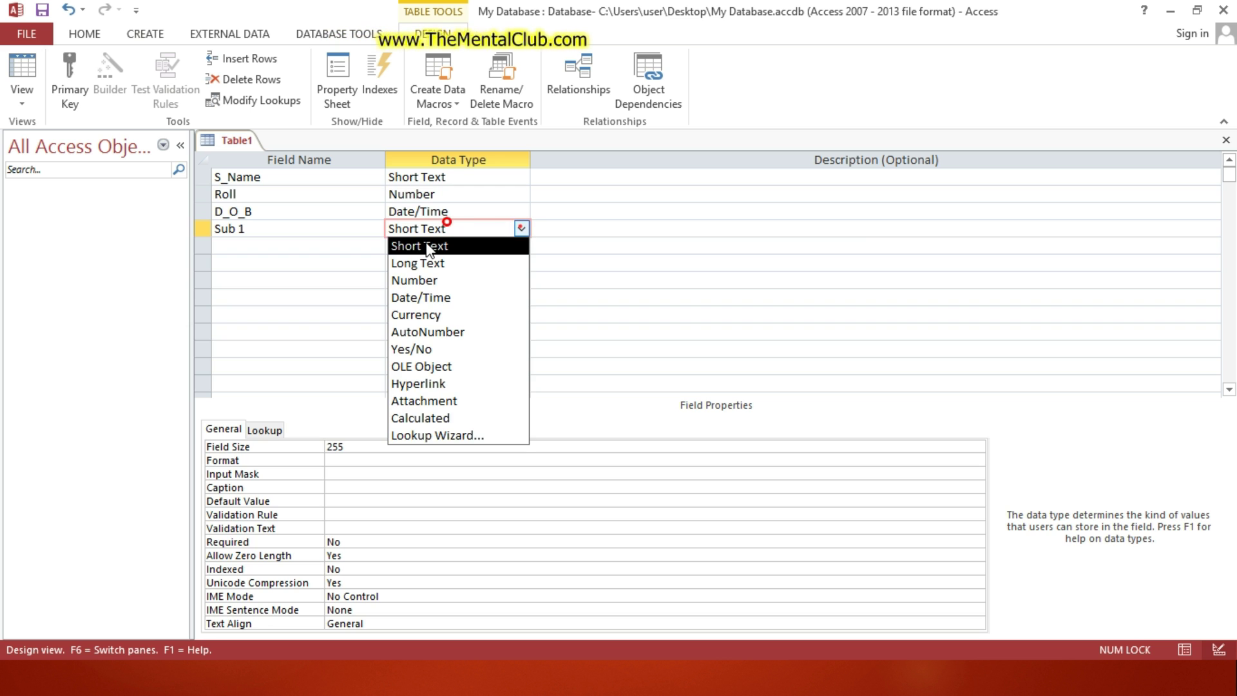
left_click(415, 278)
Add a field named Sub 2 below Sub 1 with the Number data type.
left_click(277, 244)
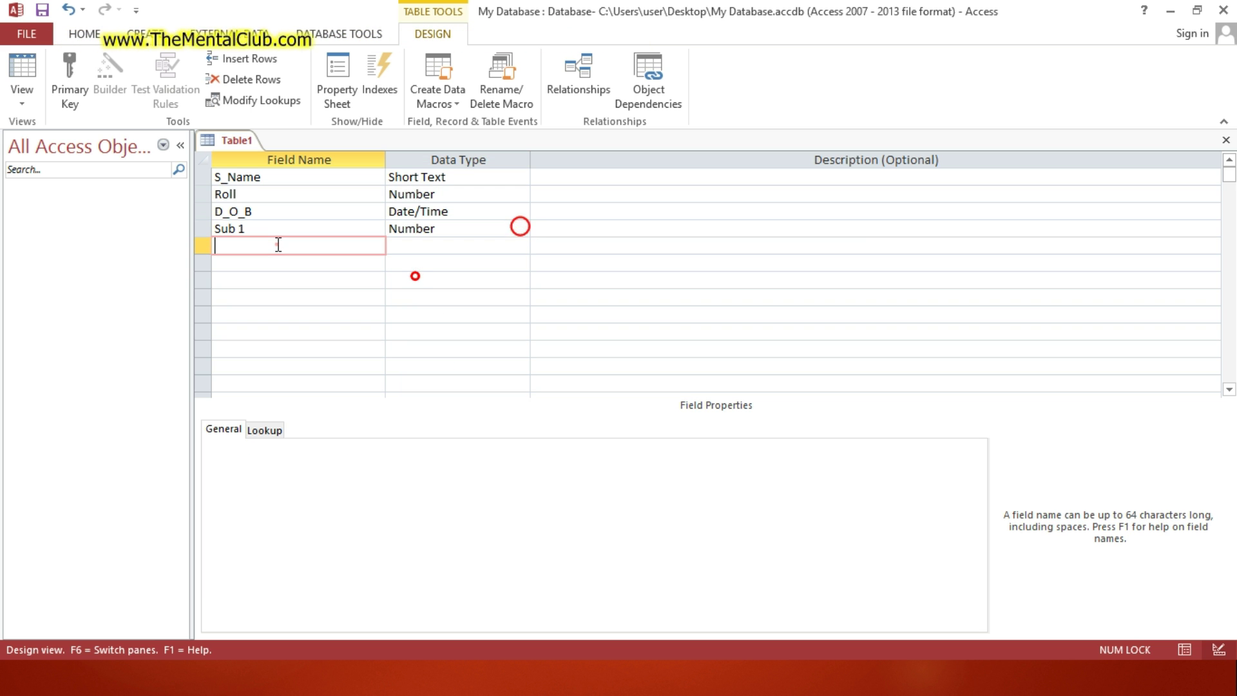
type("Sub 2")
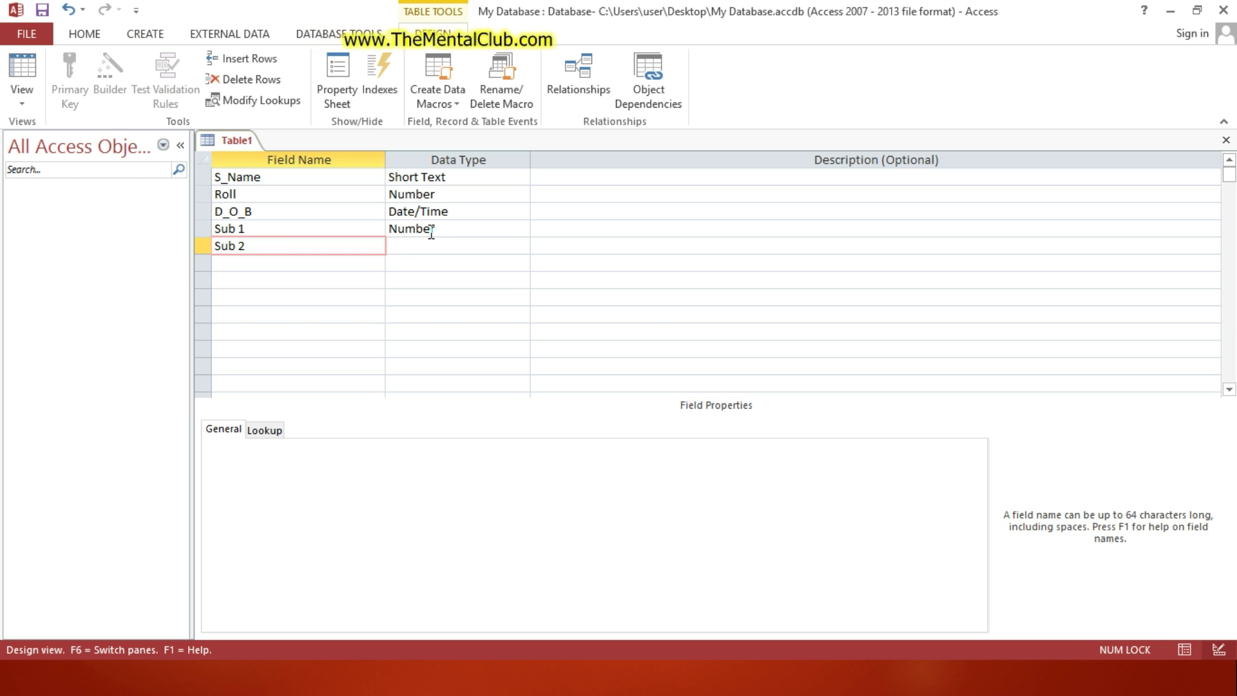
left_click(436, 245)
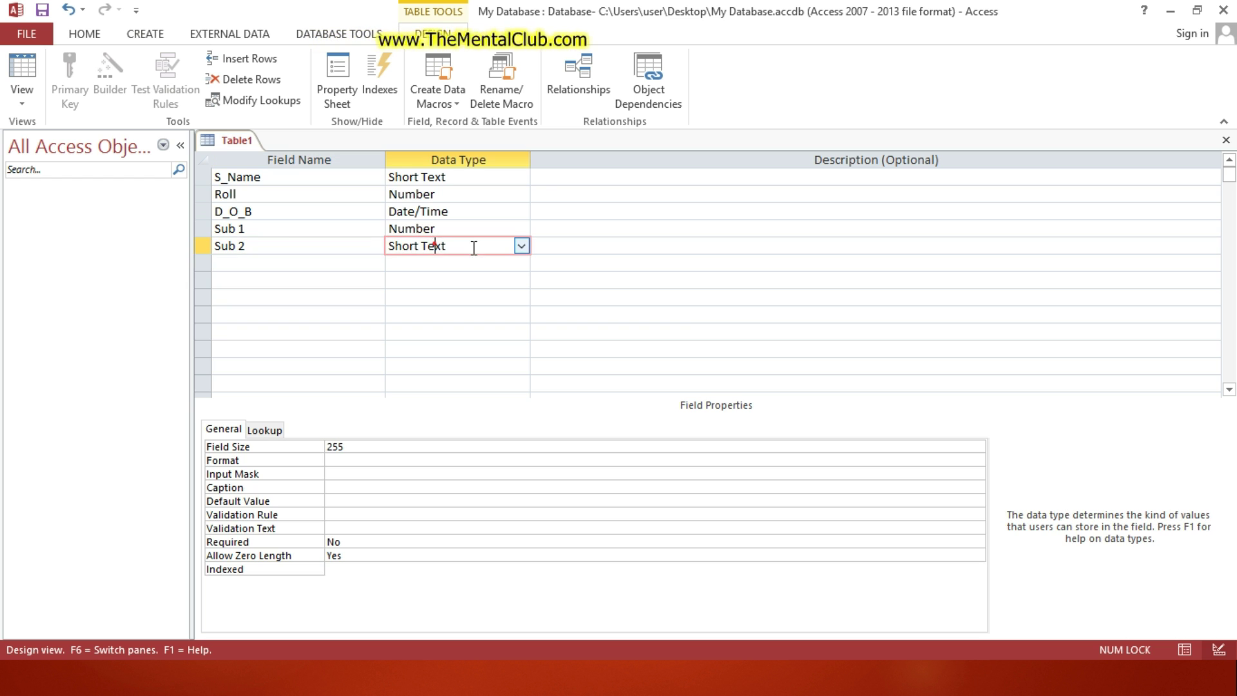
left_click(520, 245)
left_click(453, 290)
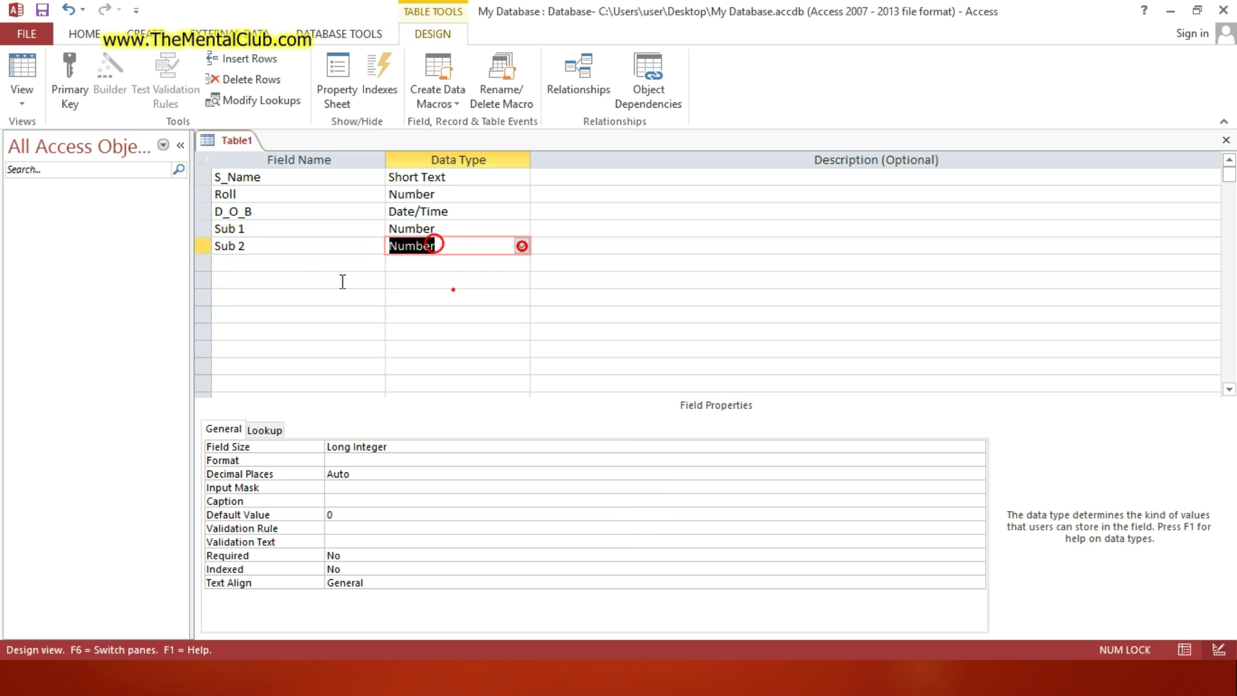
Add a field named Total below Sub 2 with the Calculated data type.
left_click(308, 264)
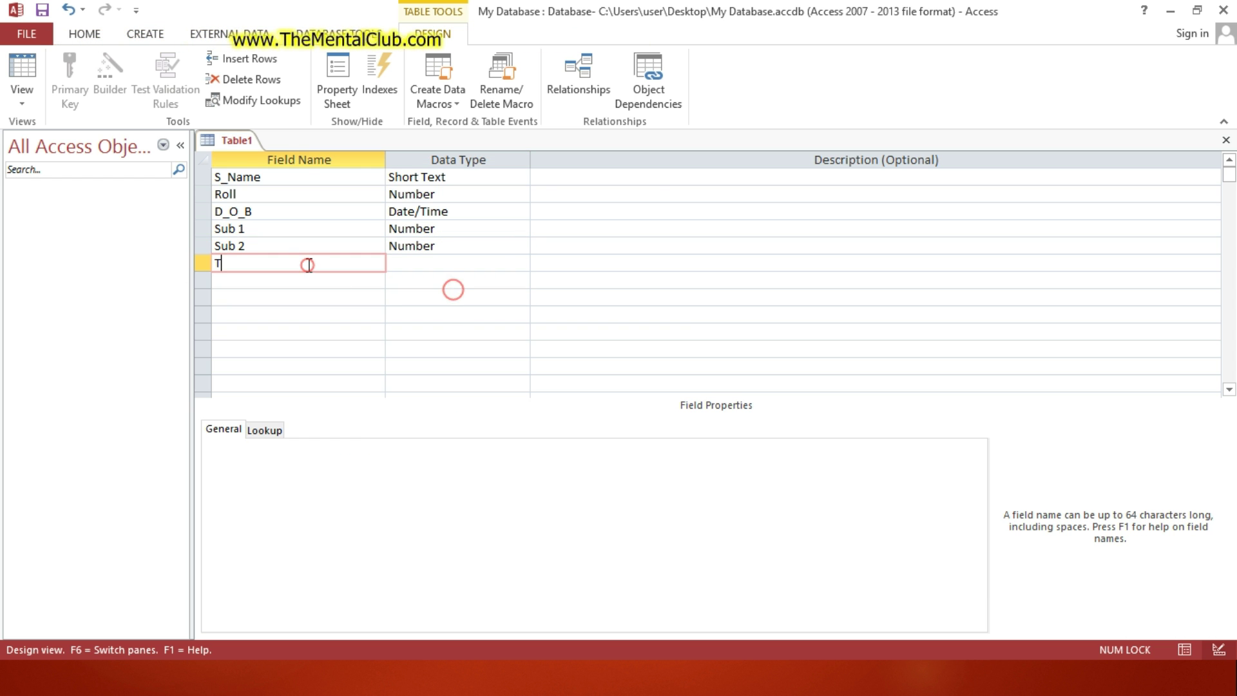
type("Tot")
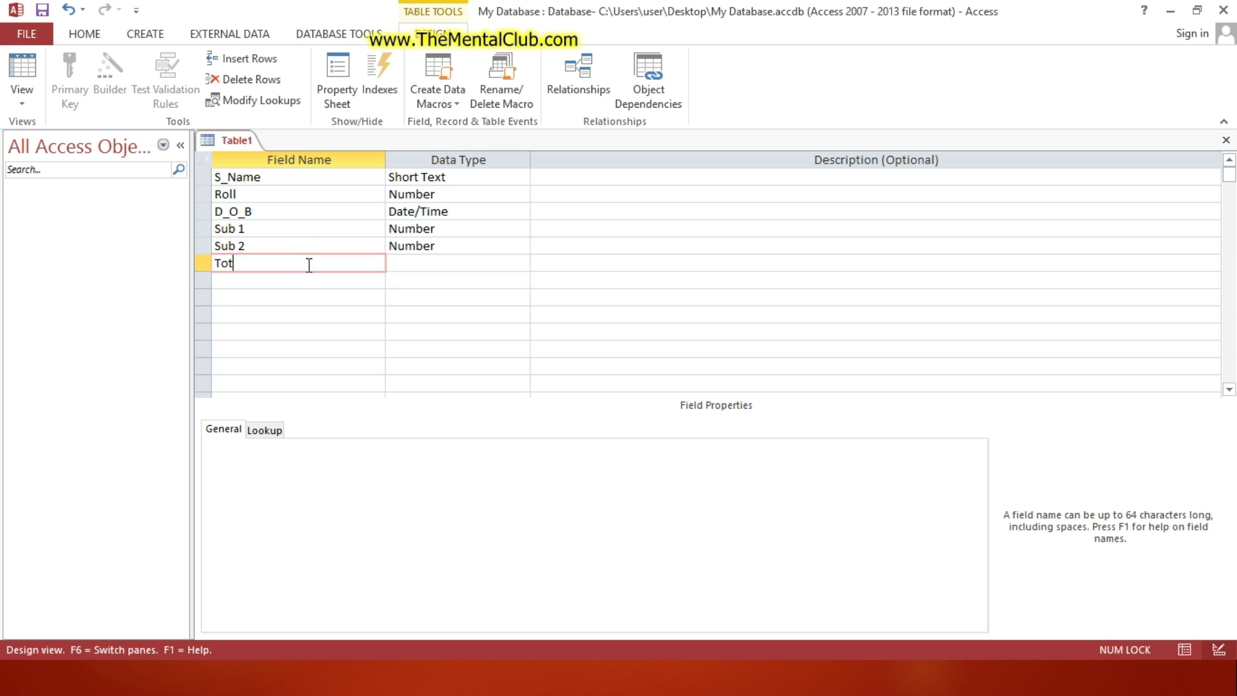
type("al")
key("Tab")
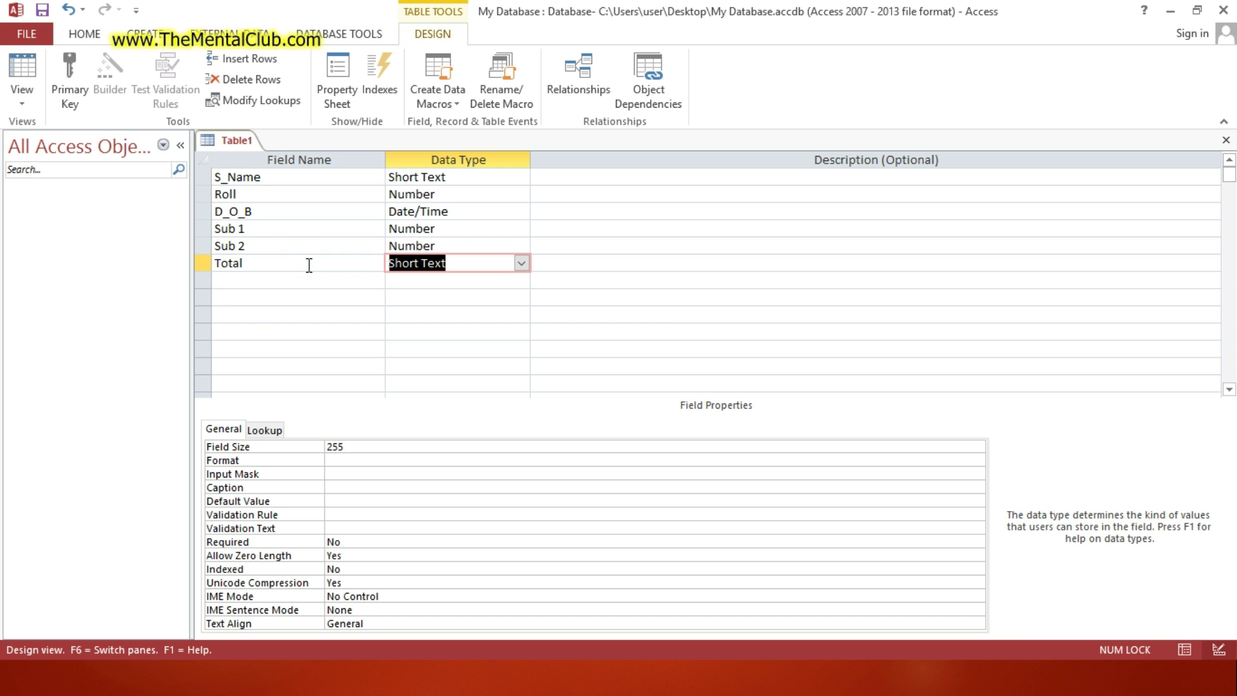
left_click(521, 264)
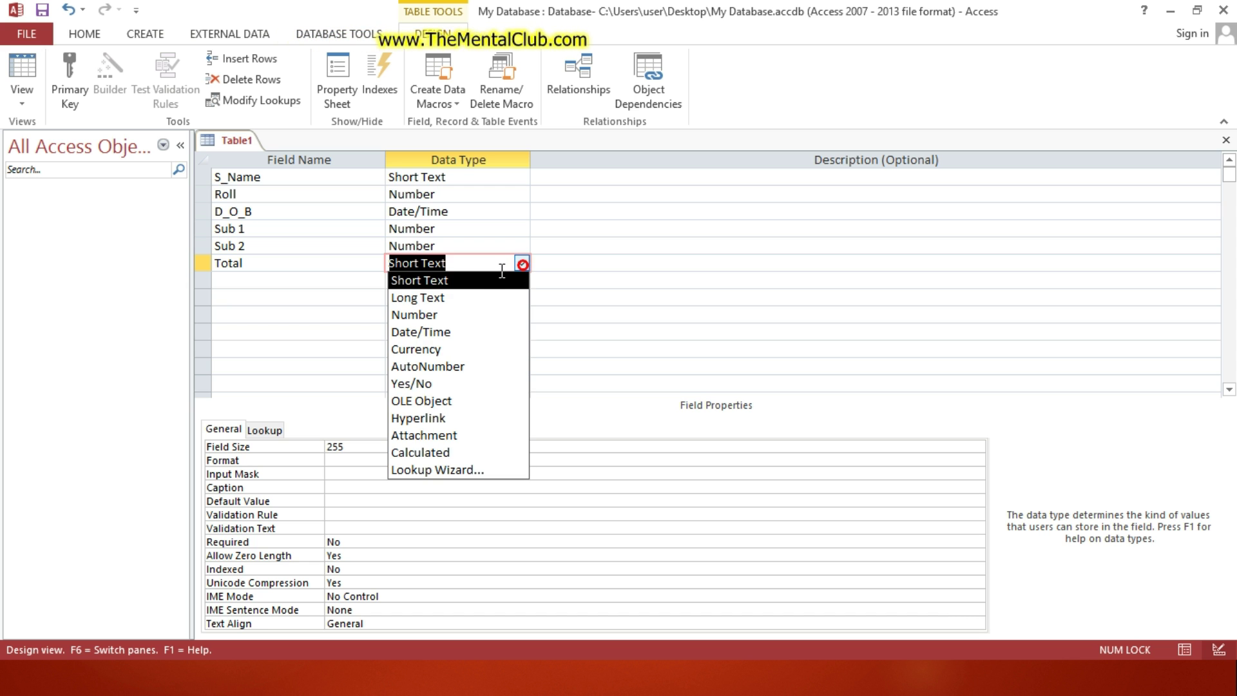
left_click(443, 454)
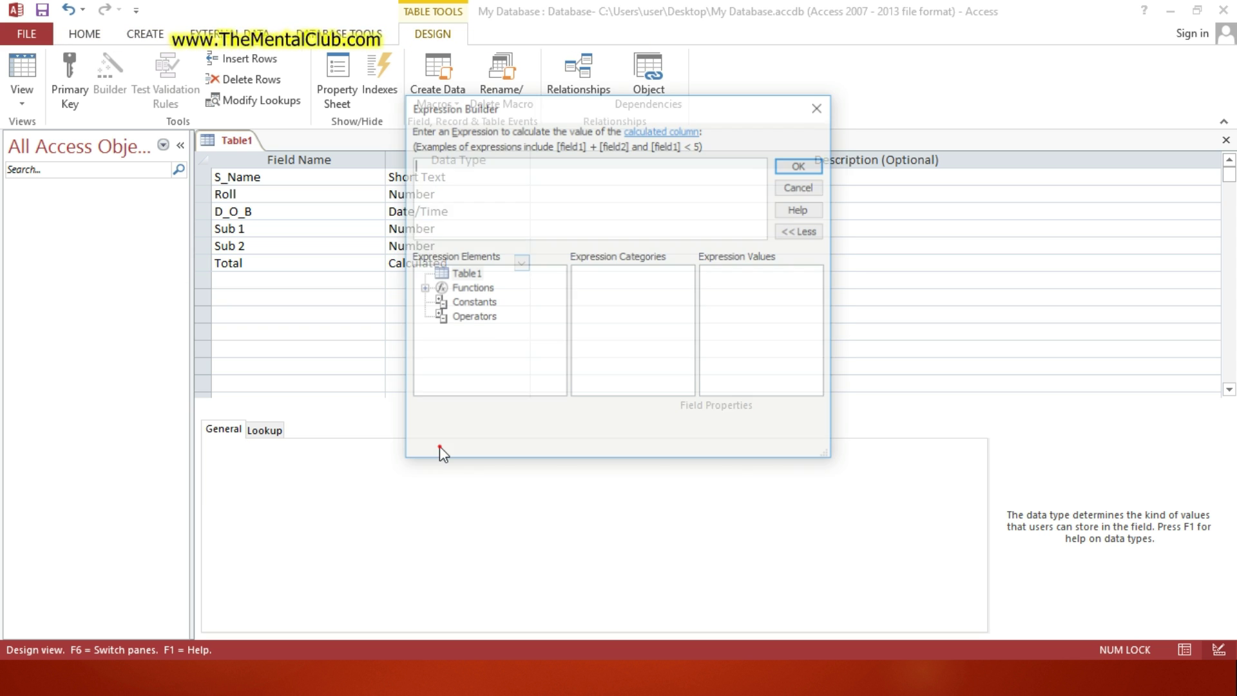
Define the Total field's calculation as the expression [Sub 1]+[Sub 2].
left_click_drag(493, 113, 548, 113)
left_click(490, 109)
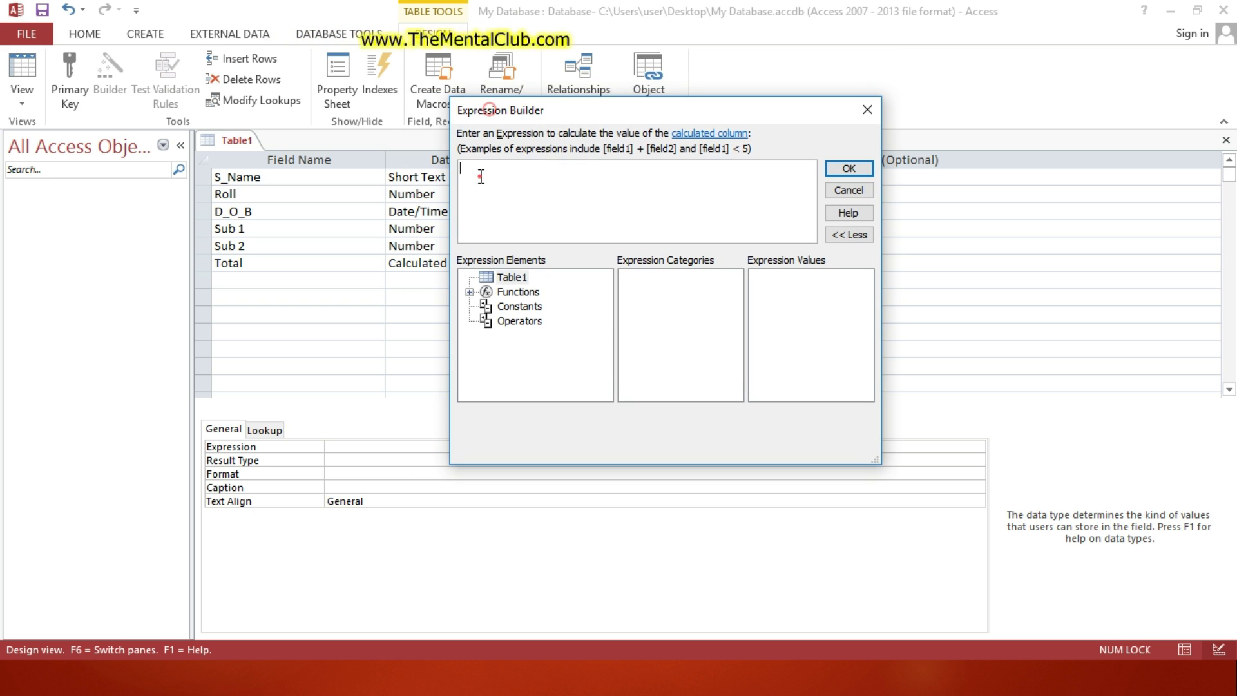
left_click(479, 175)
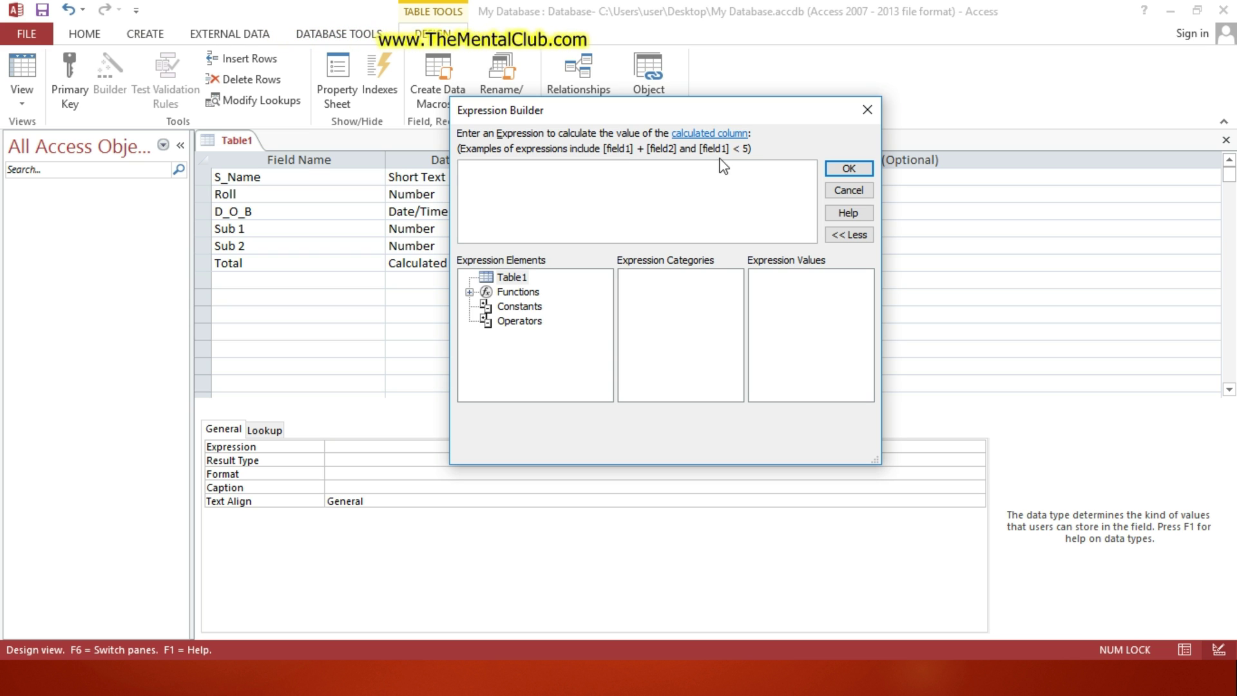
left_click(557, 183)
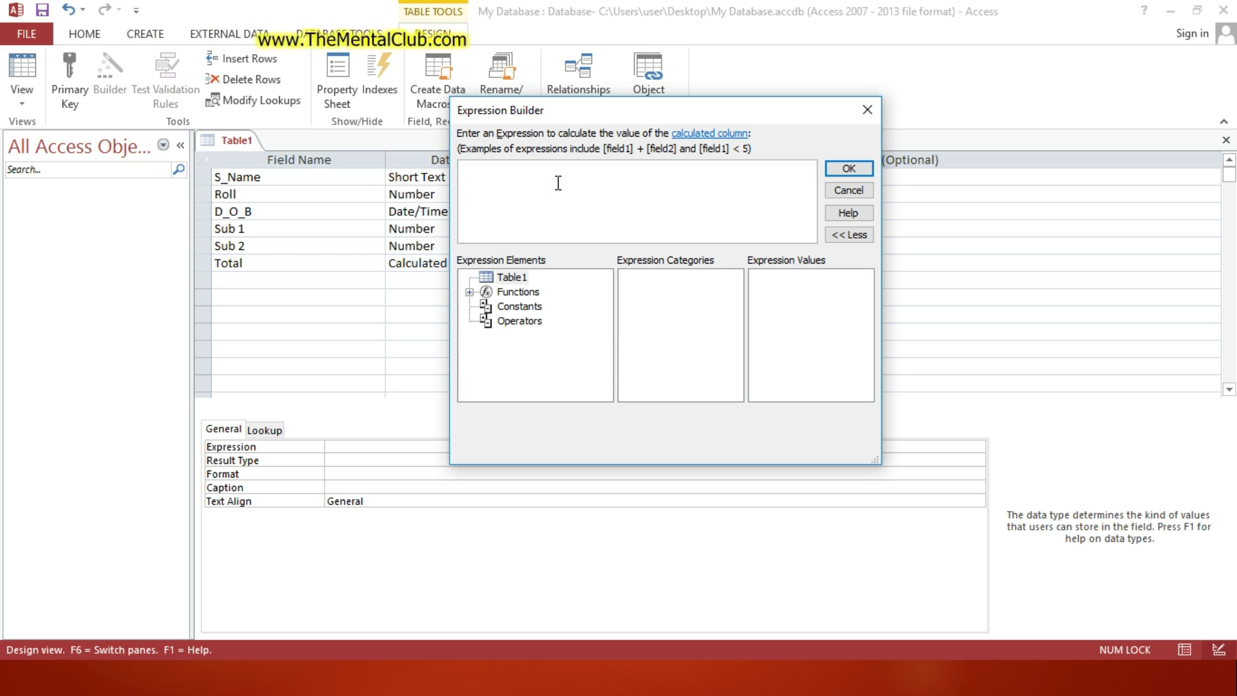
type("[Sub")
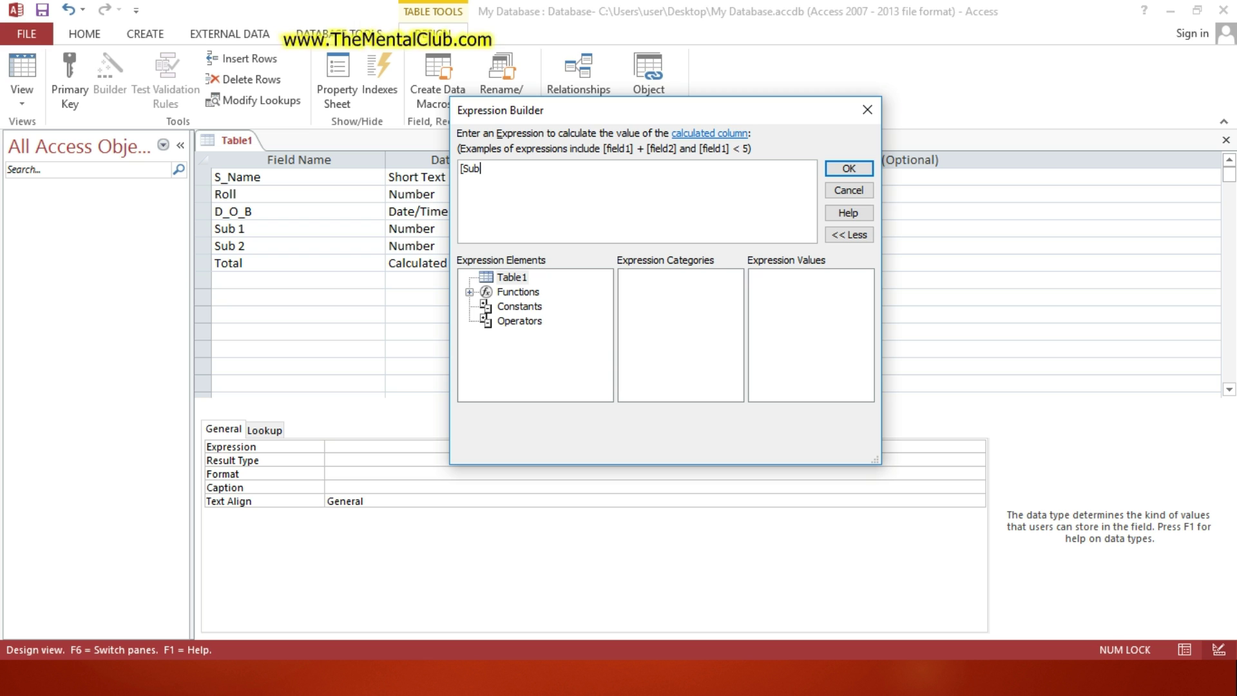
type(" 1")
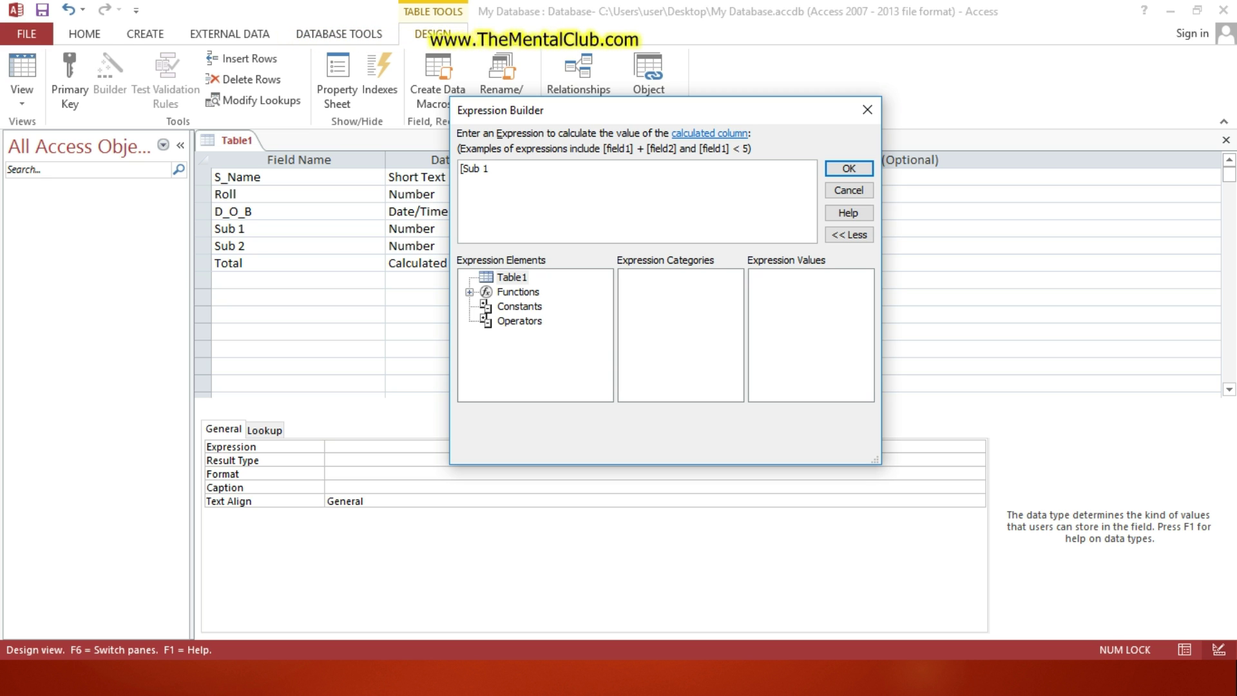
type("]")
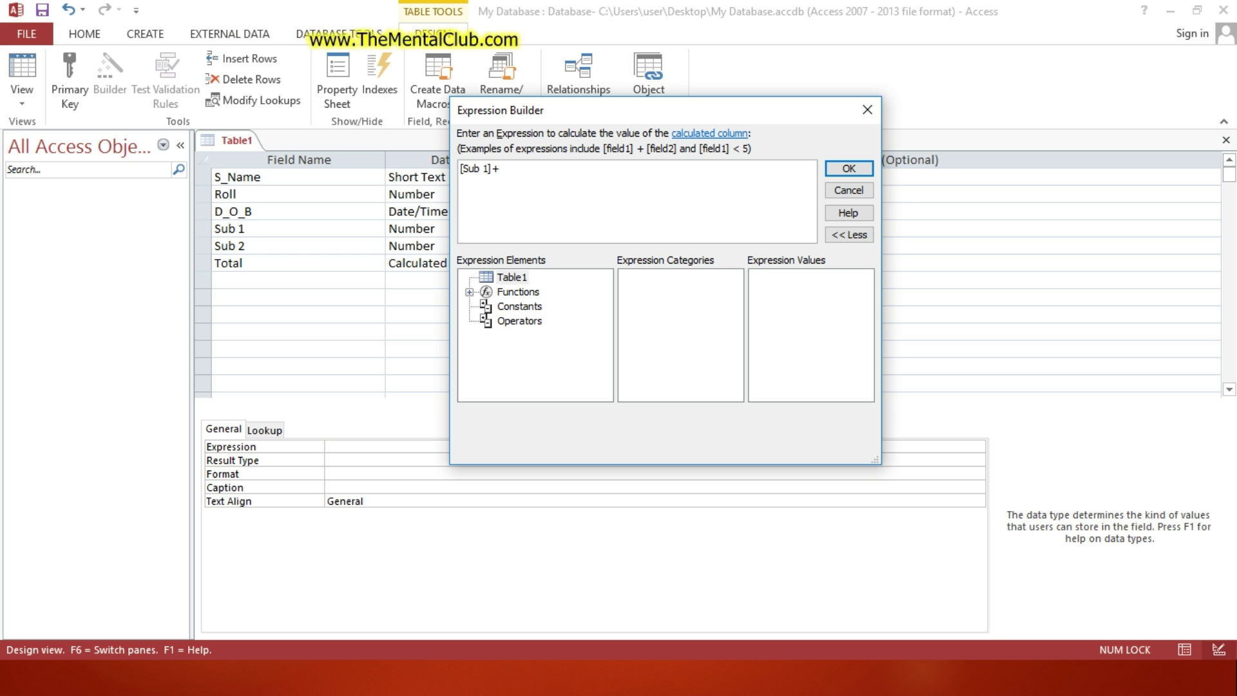
type("+[")
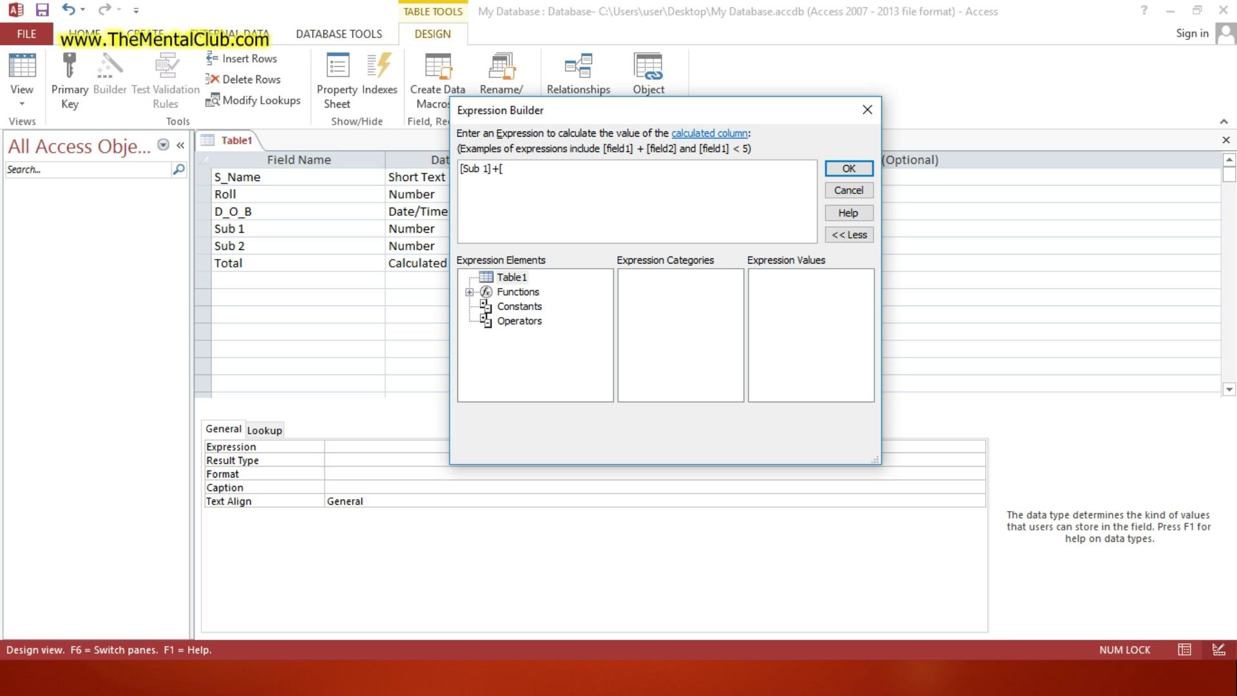
type("Sub")
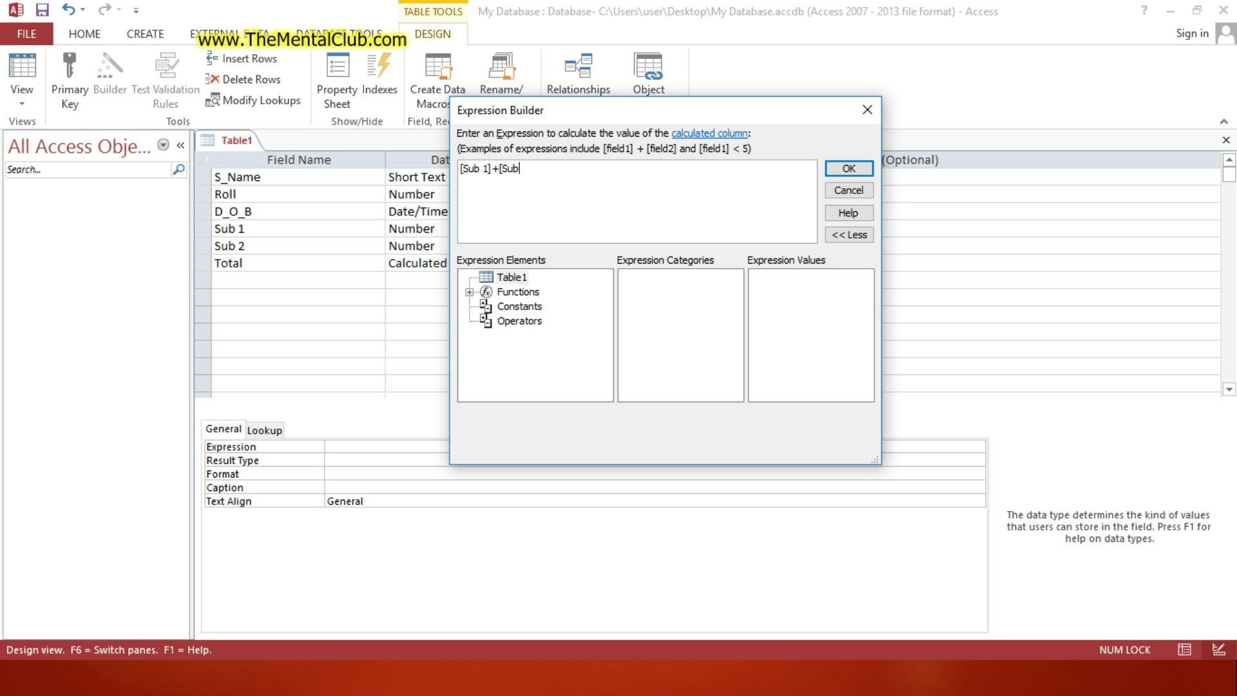
type(" 2")
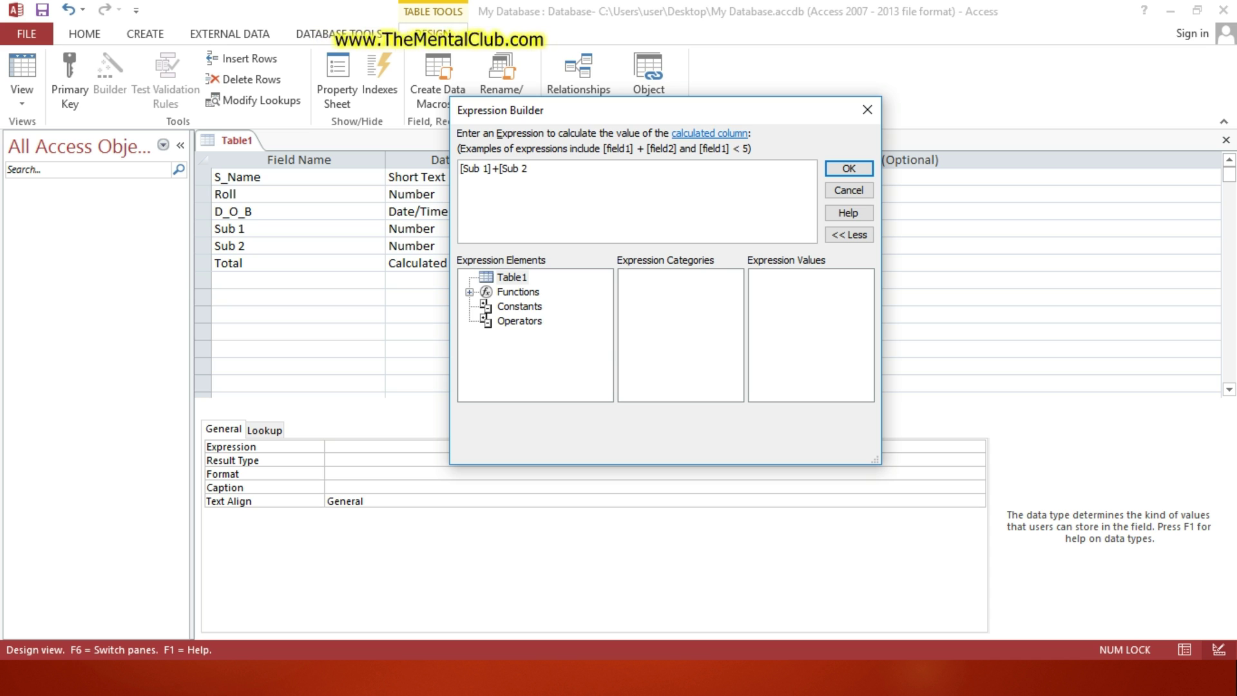
type("\\")
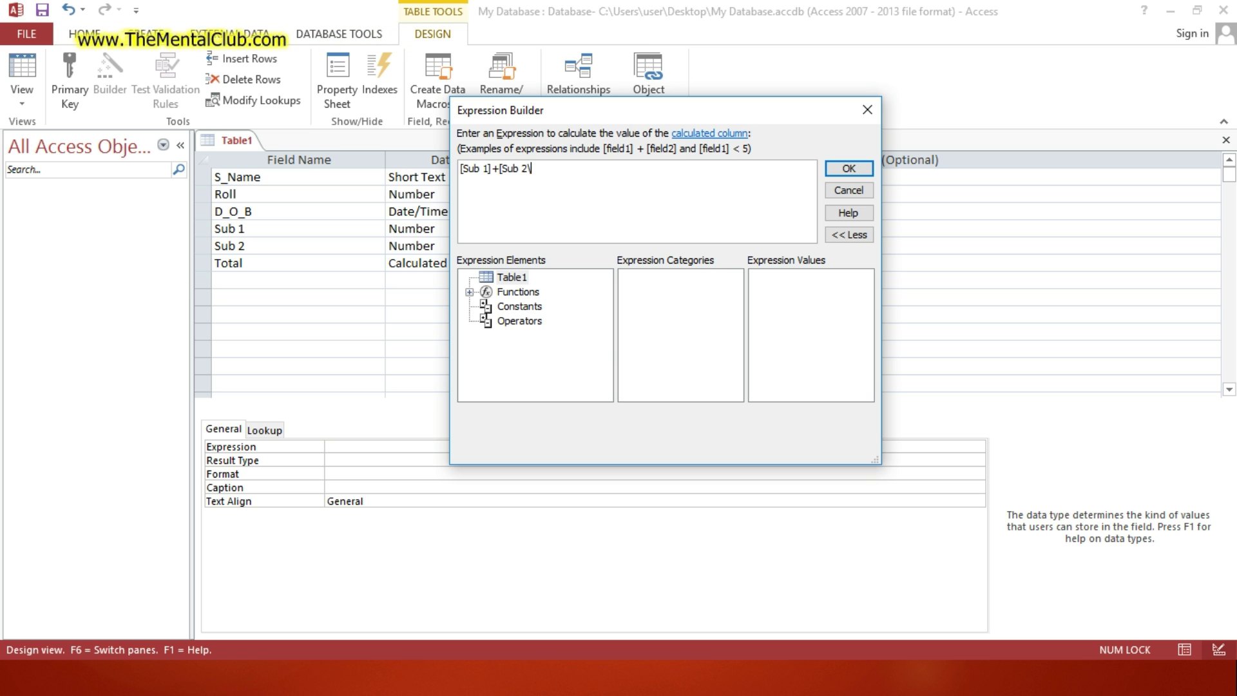
key("BackSpace")
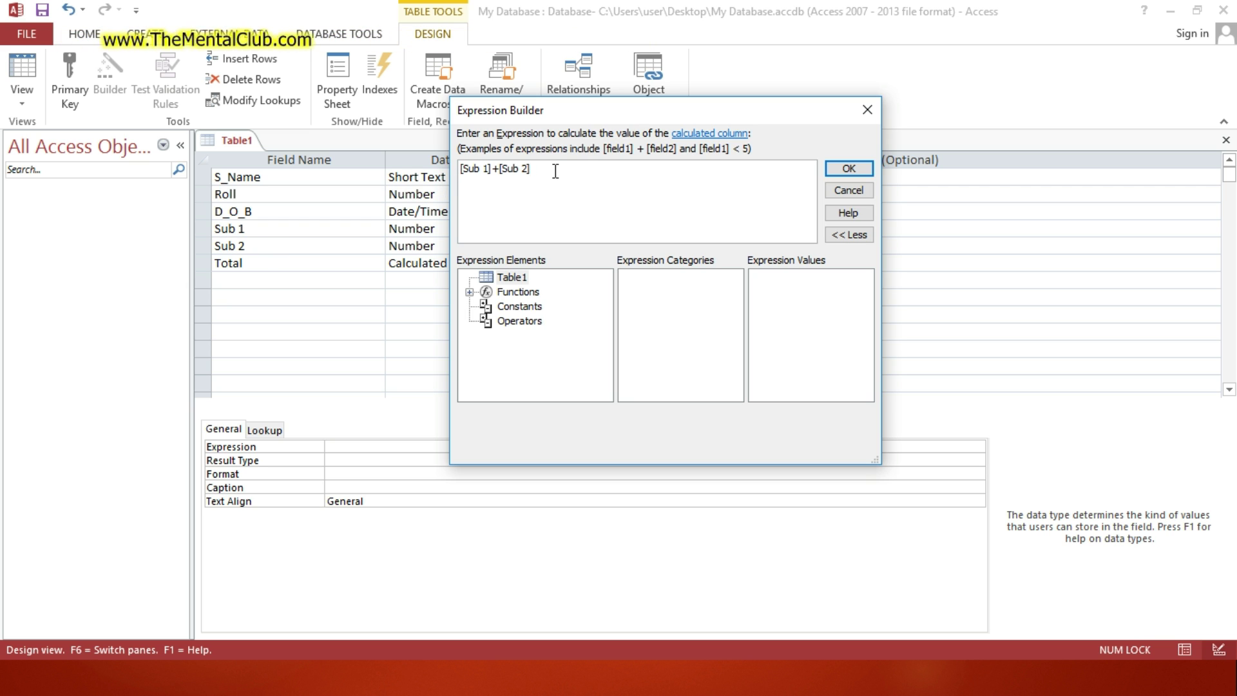
left_click(831, 168)
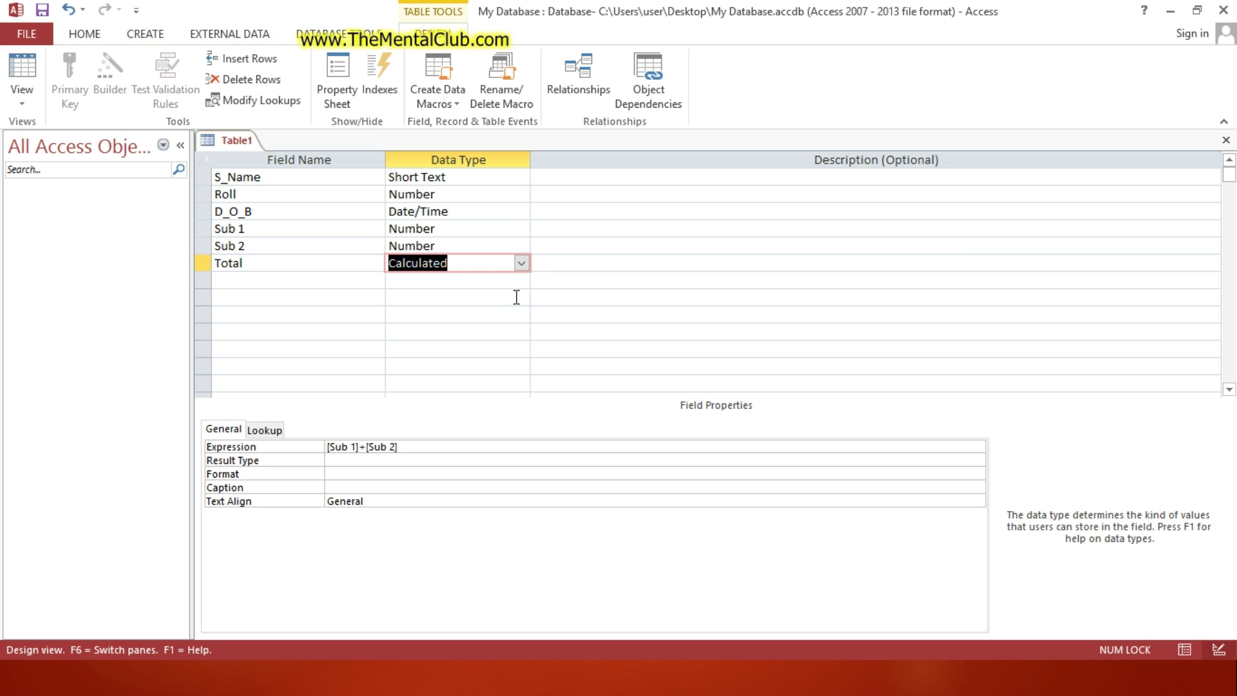
Review the data types of the table's fields from S_Name down to Total.
left_click(303, 176)
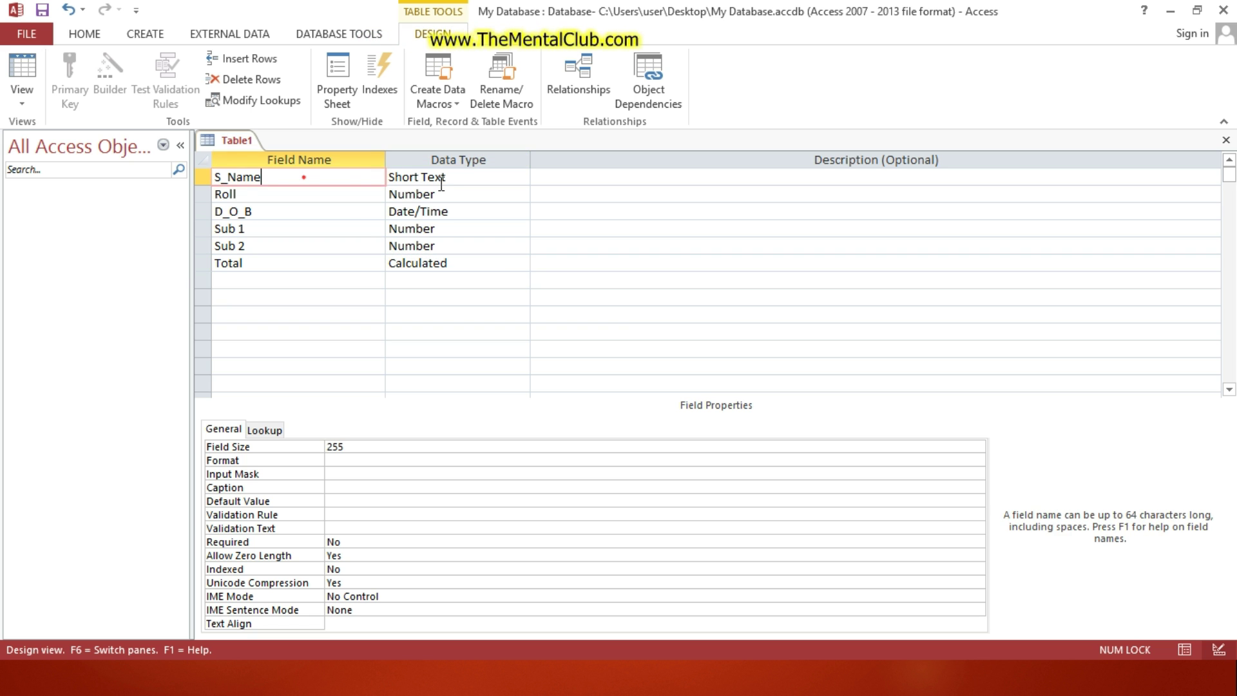
left_click(444, 179)
left_click(441, 196)
left_click(444, 213)
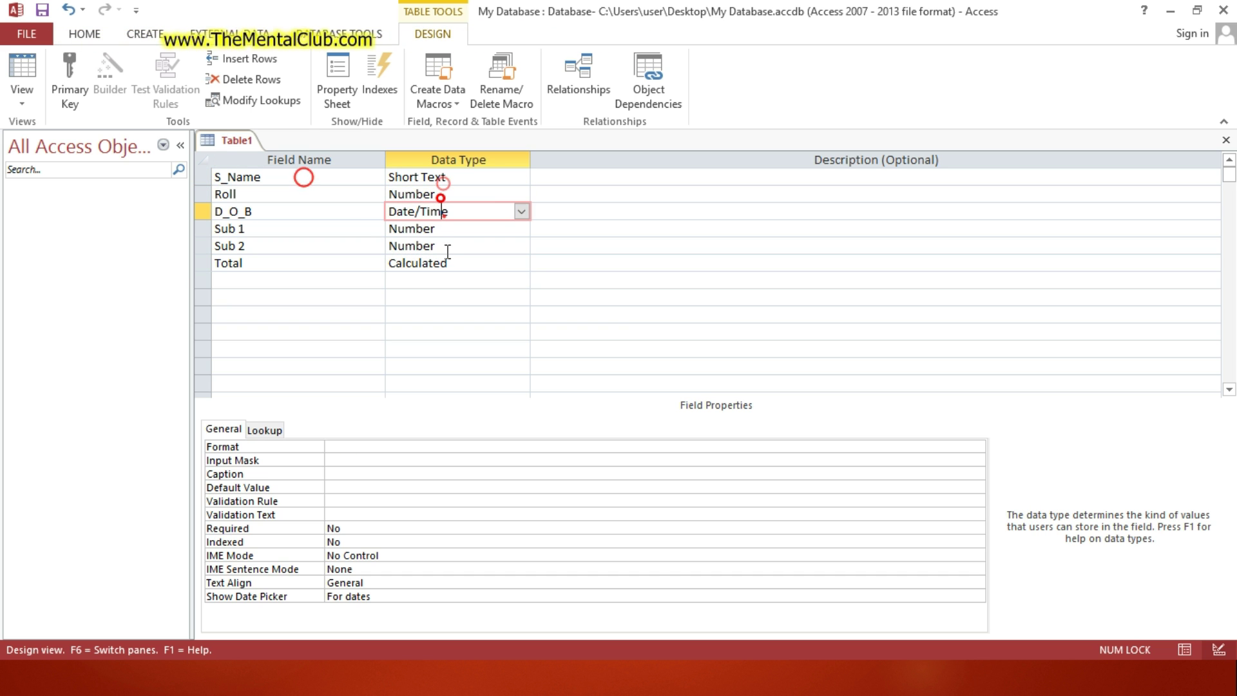
left_click(451, 247)
left_click(452, 262)
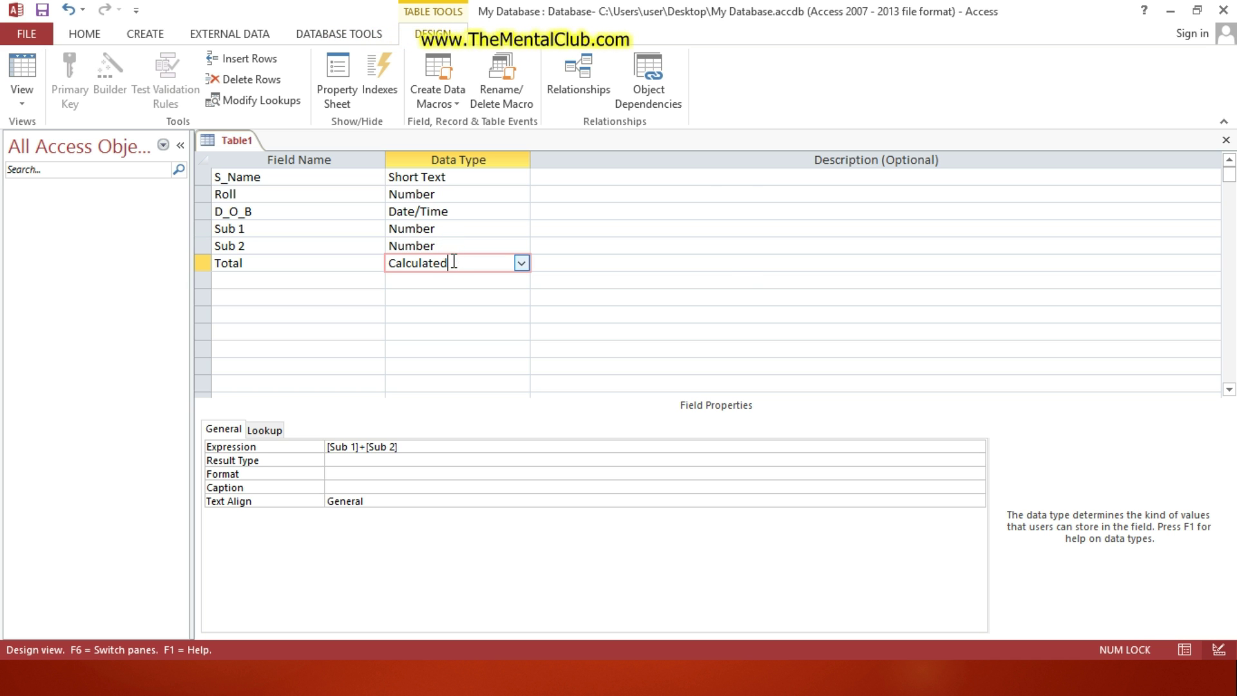
Save the table under the name Students Info without creating a primary key.
key("ctrl+s")
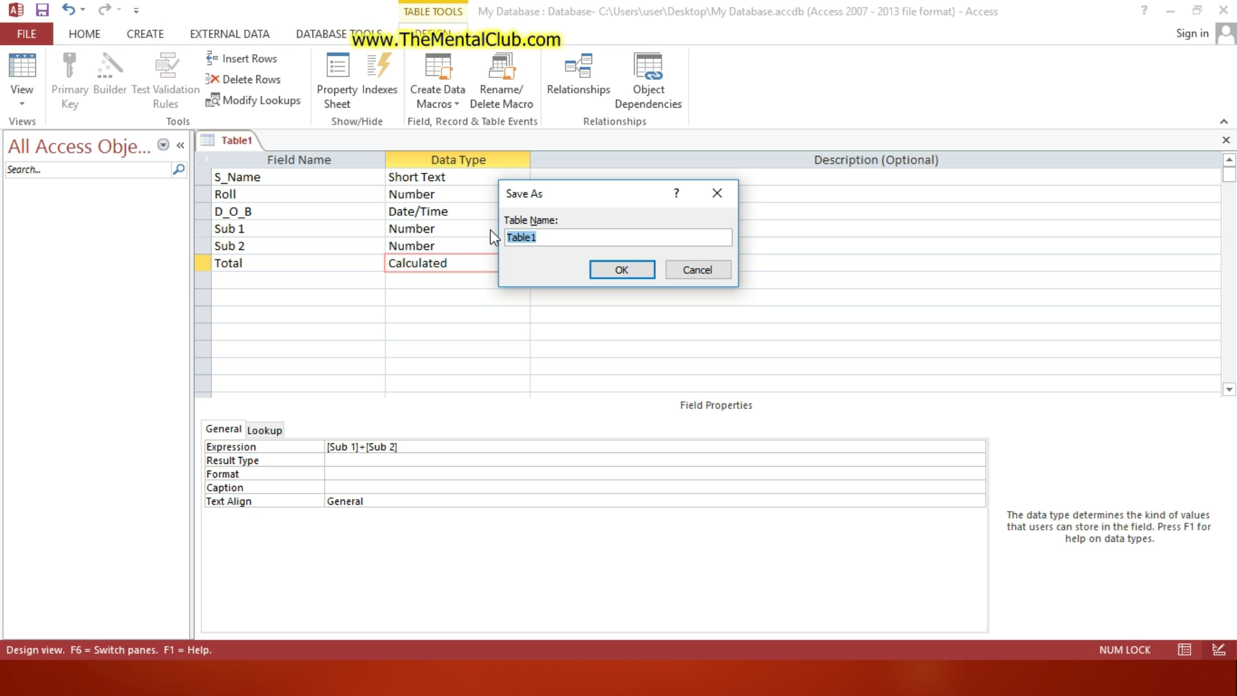
type("Stude")
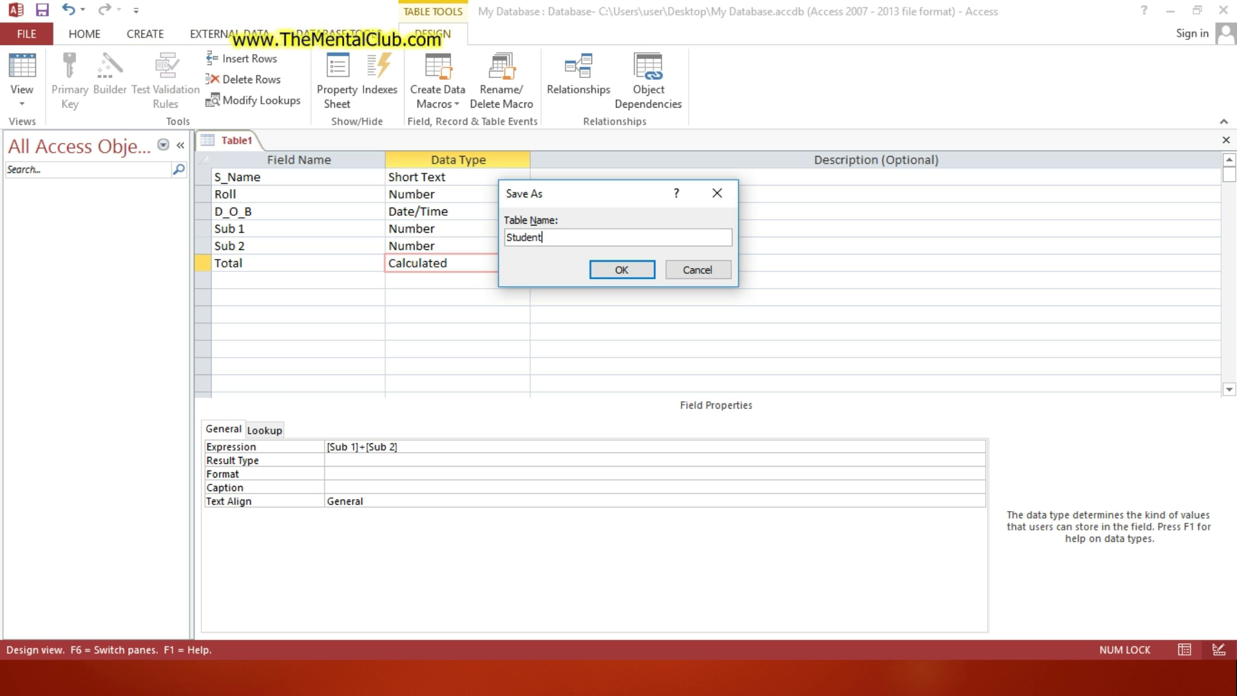
type("nt")
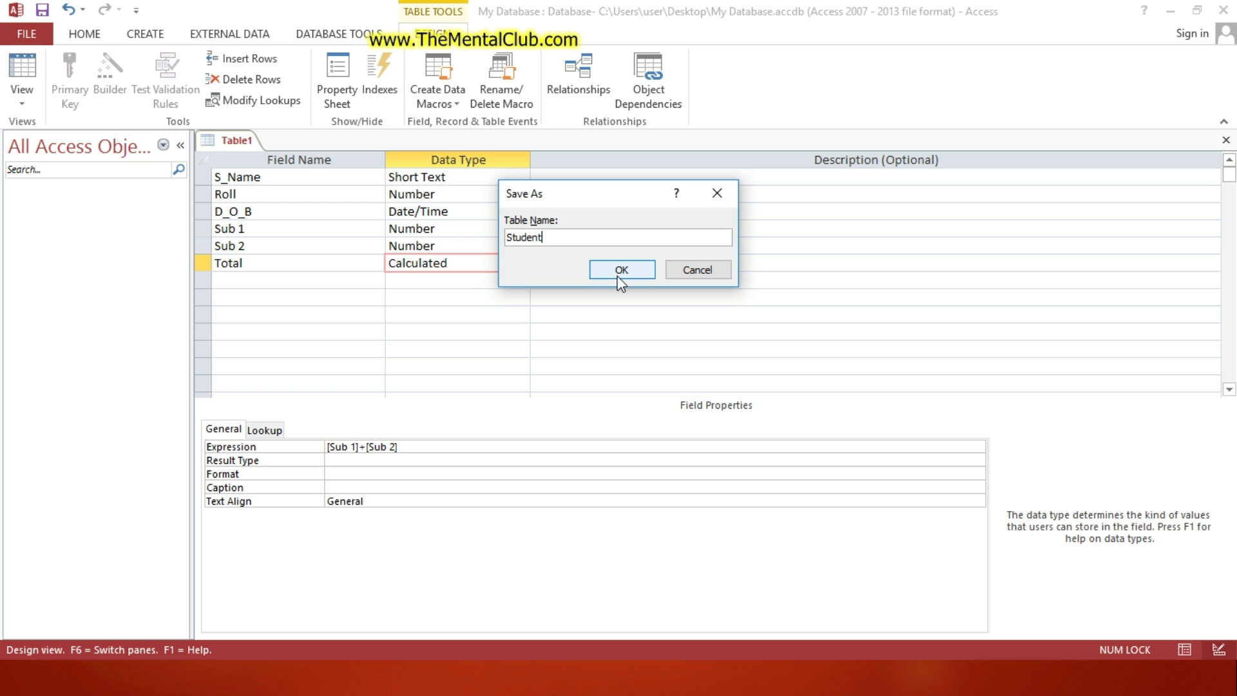
type(" Info")
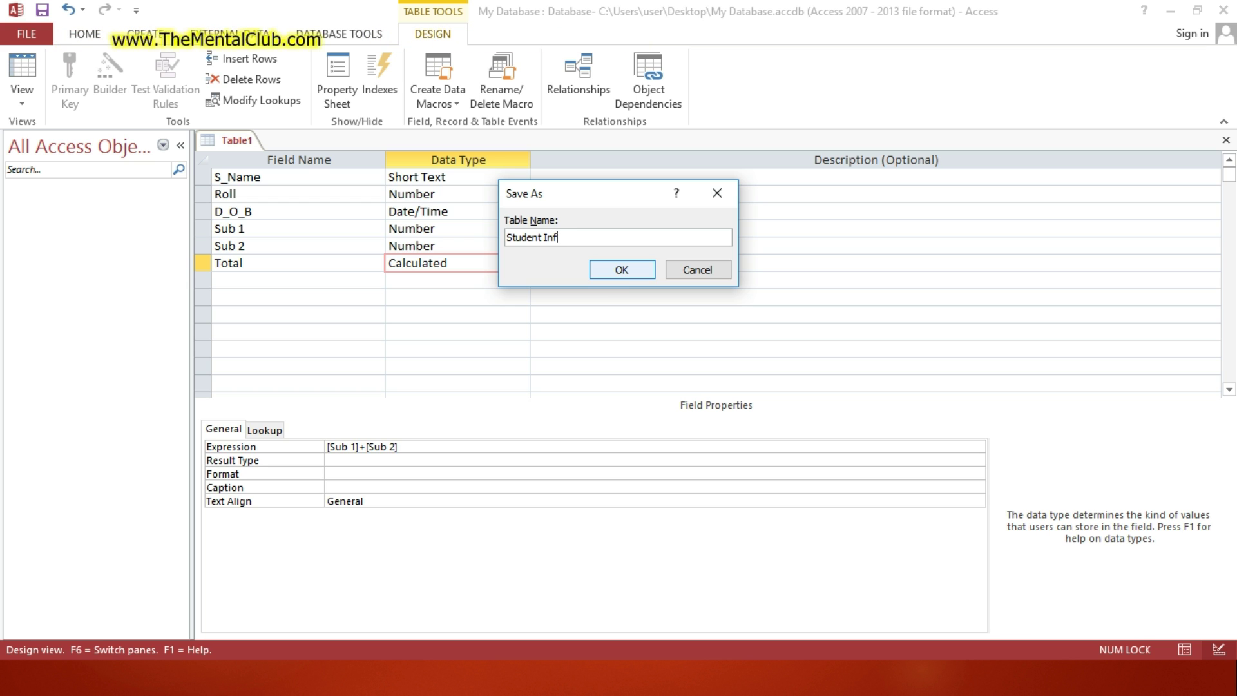
left_click(541, 237)
type("s")
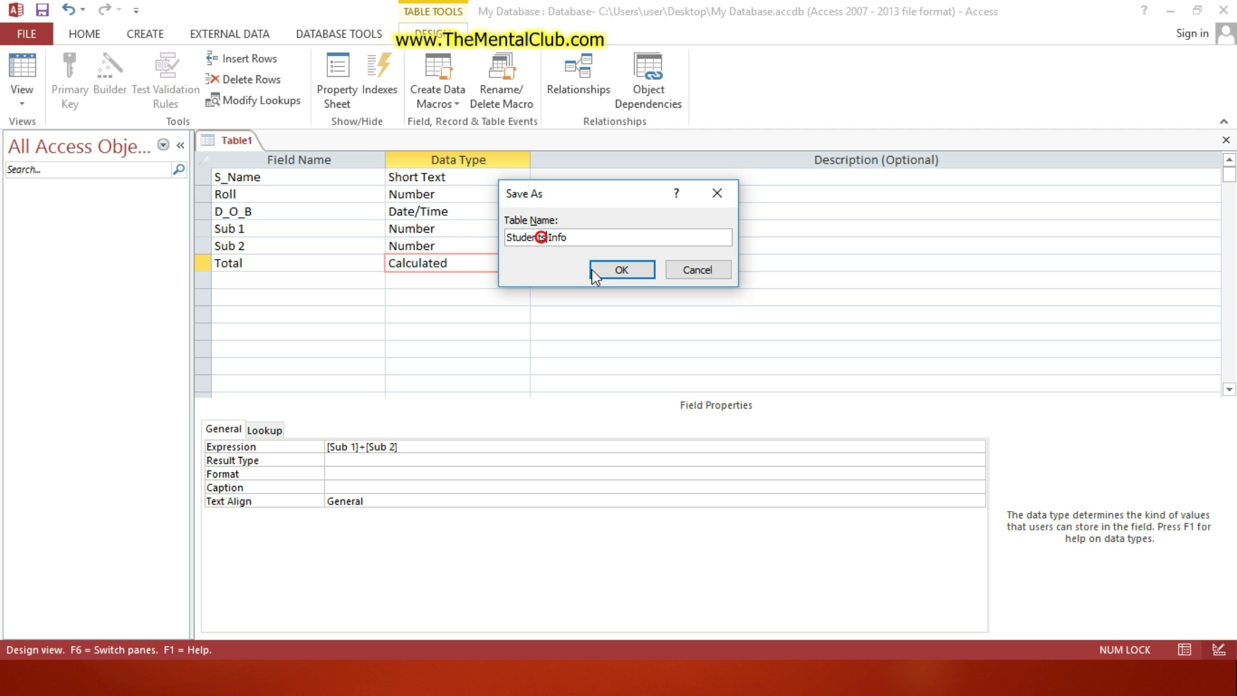
left_click(611, 271)
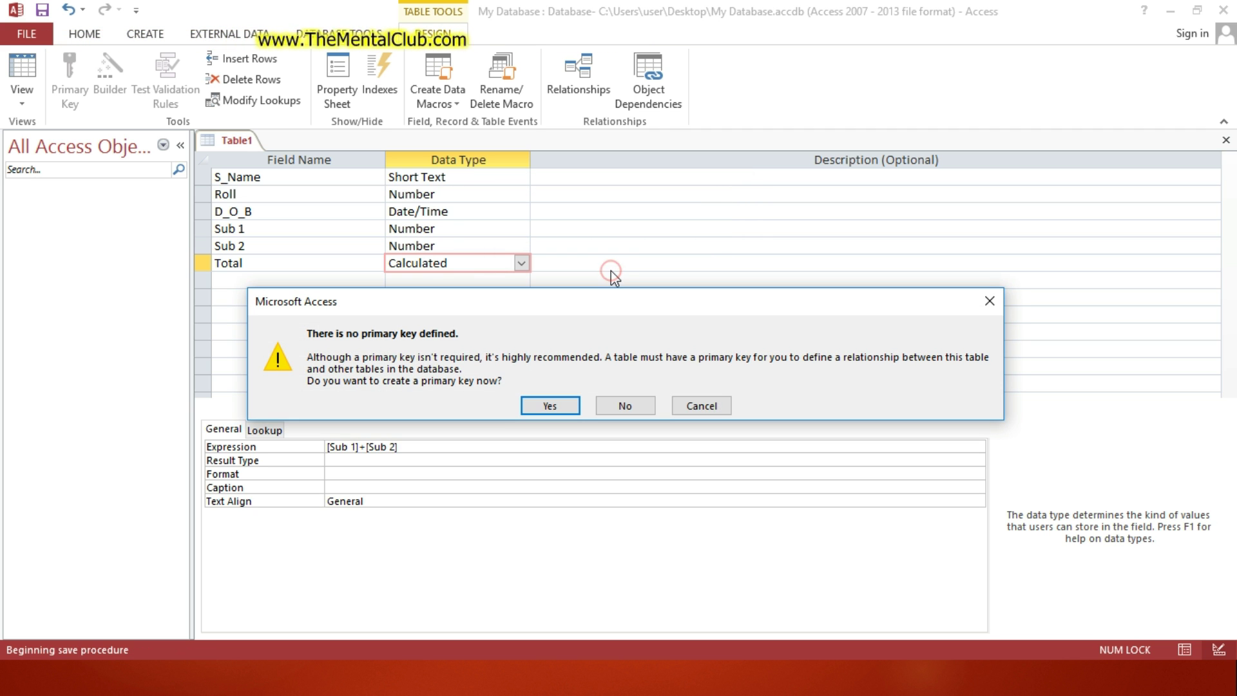
left_click_drag(583, 308, 421, 313)
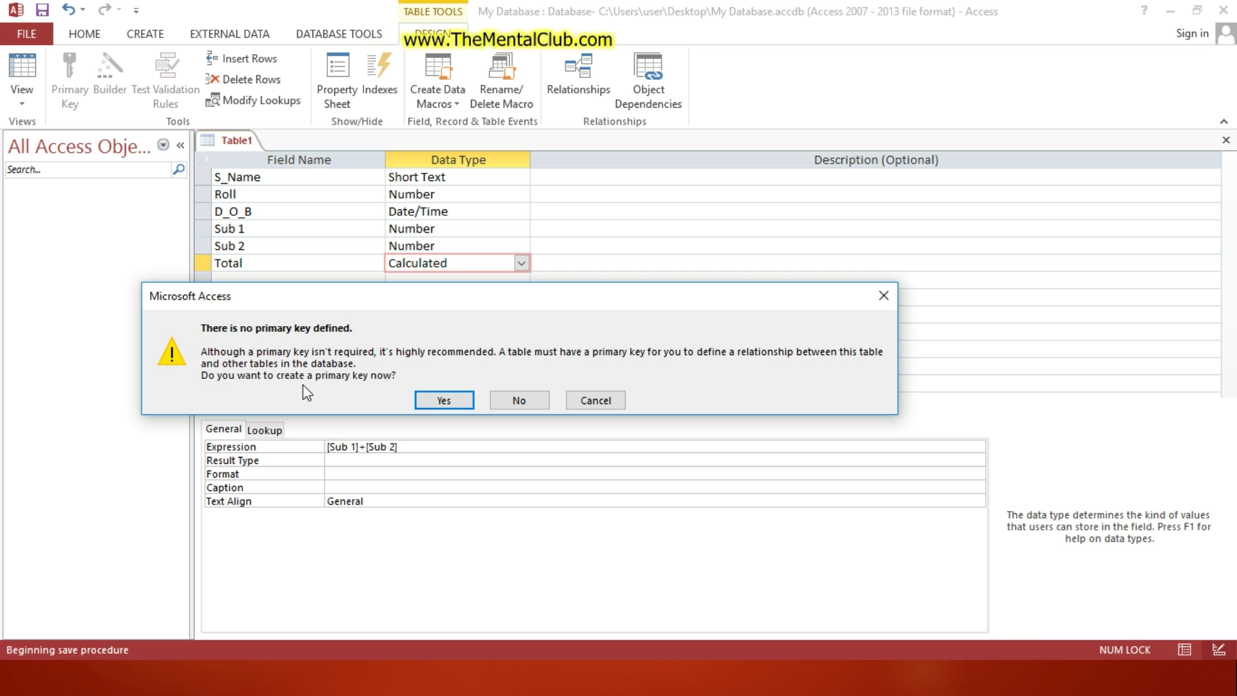
left_click(513, 402)
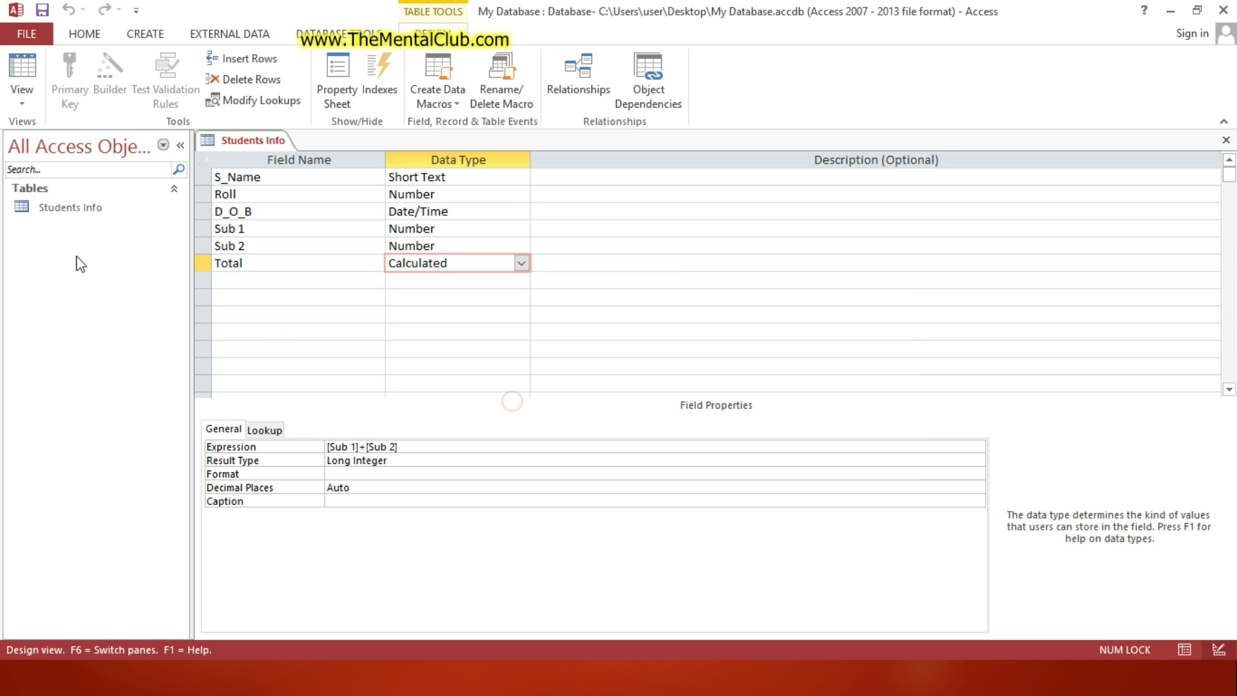
Close the table design, check the Students Info table in Datasheet View, and reopen it in Design View.
left_click(78, 209)
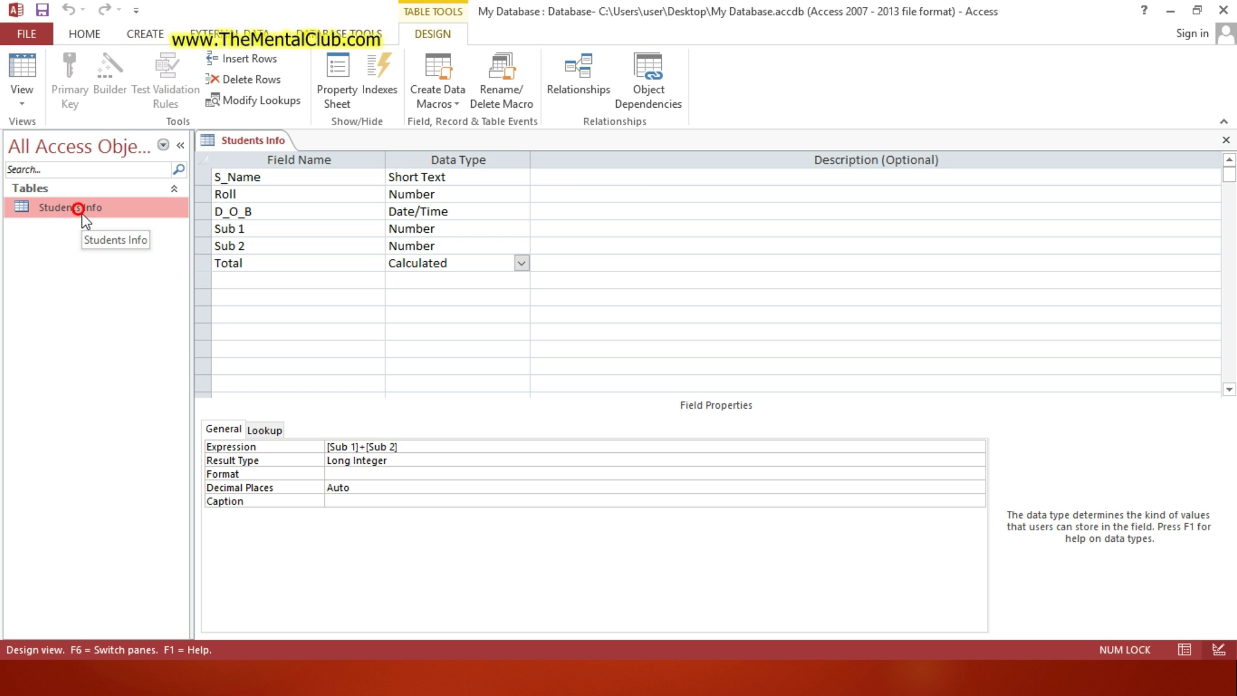
left_click(1225, 141)
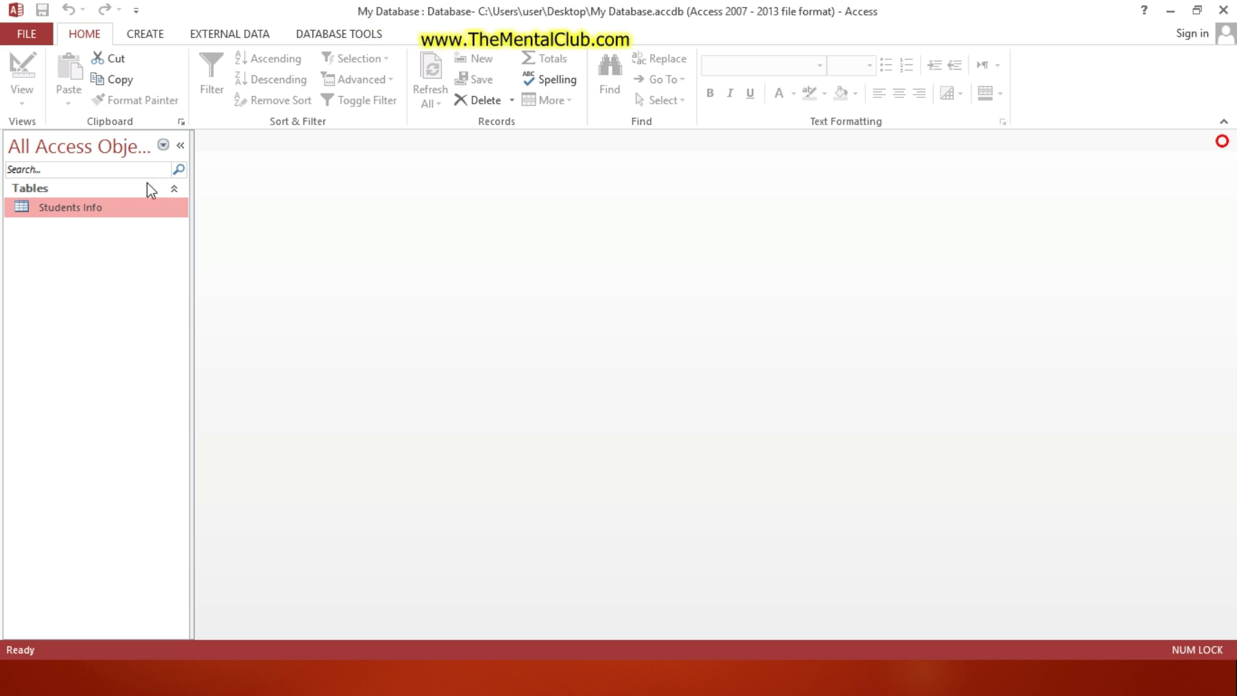
double_click(101, 210)
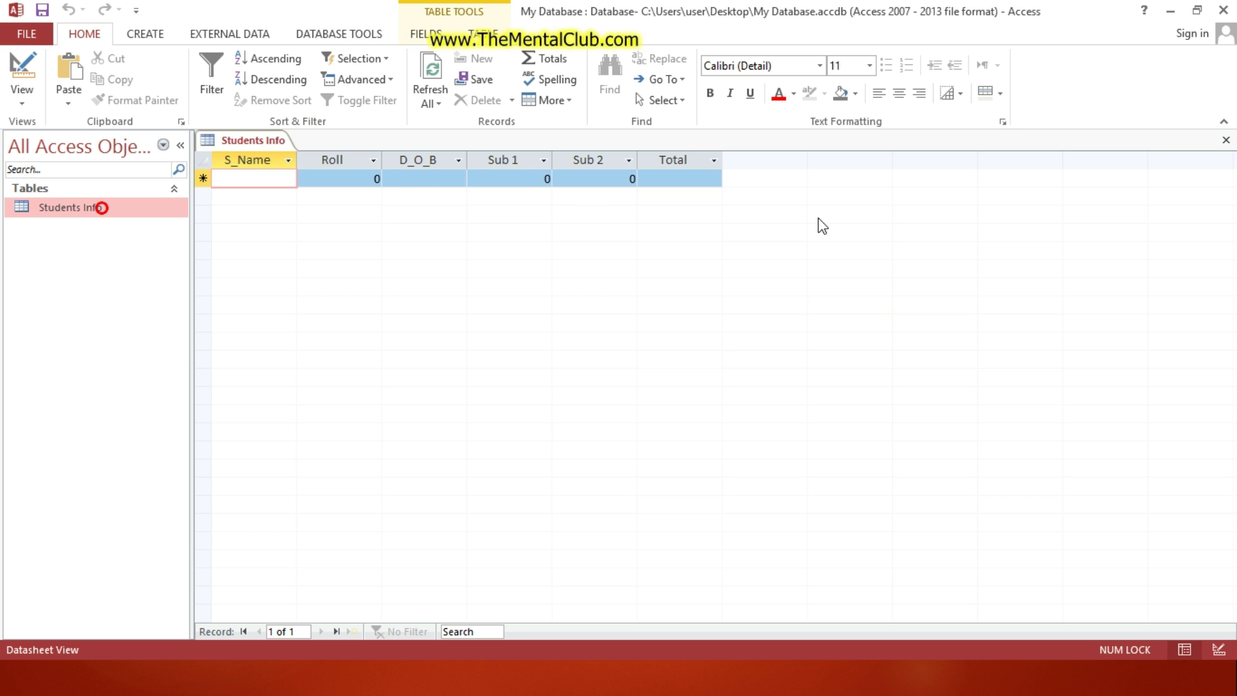
left_click(1226, 142)
double_click(48, 207)
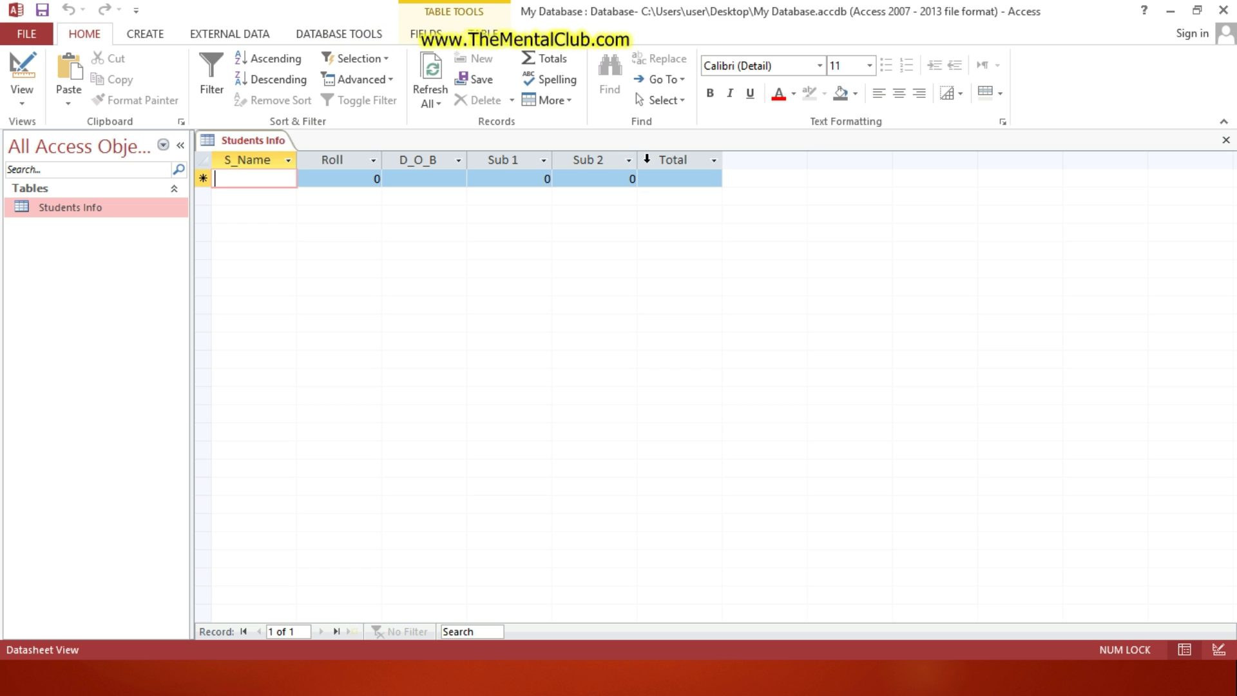
left_click(1225, 139)
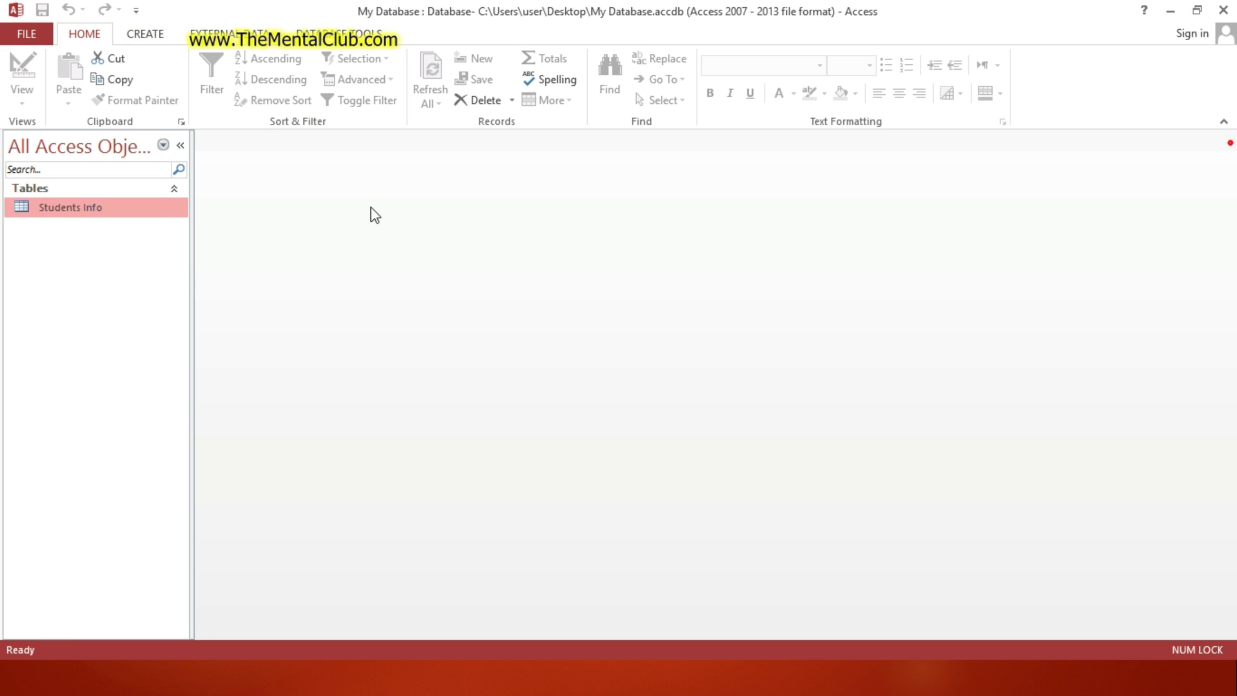
right_click(99, 214)
left_click(146, 241)
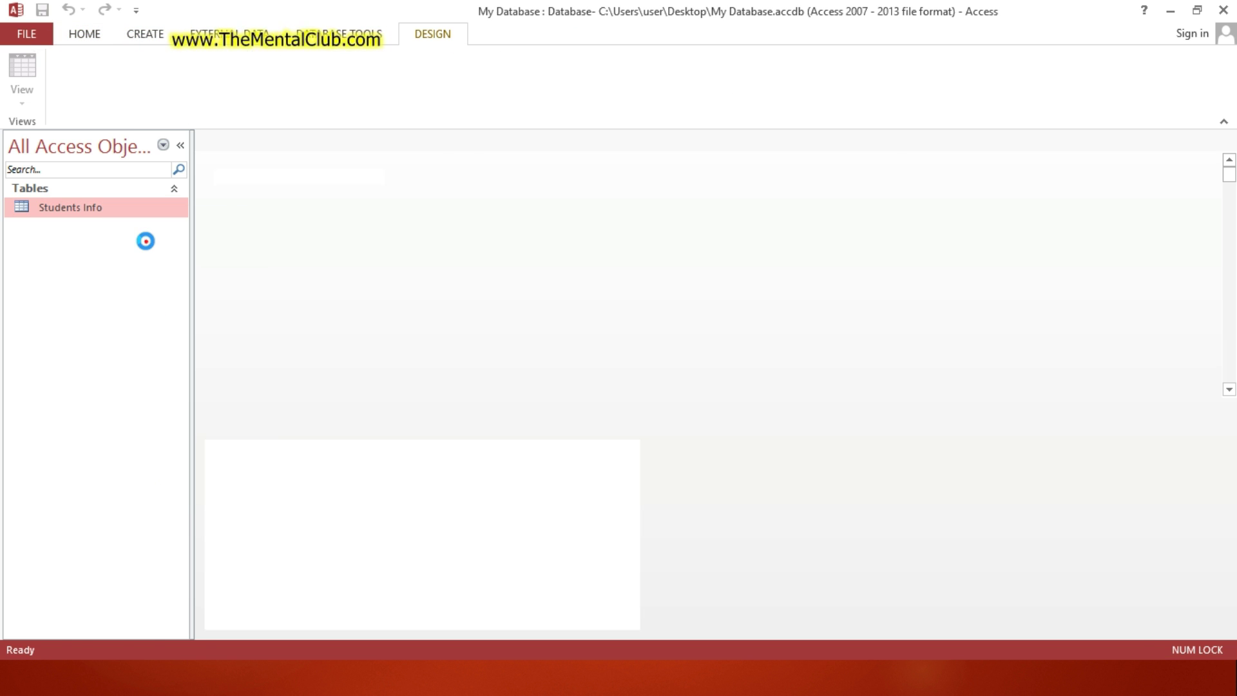
Try inserting an empty field row above Sub 2 and undo the insertion.
left_click(275, 246)
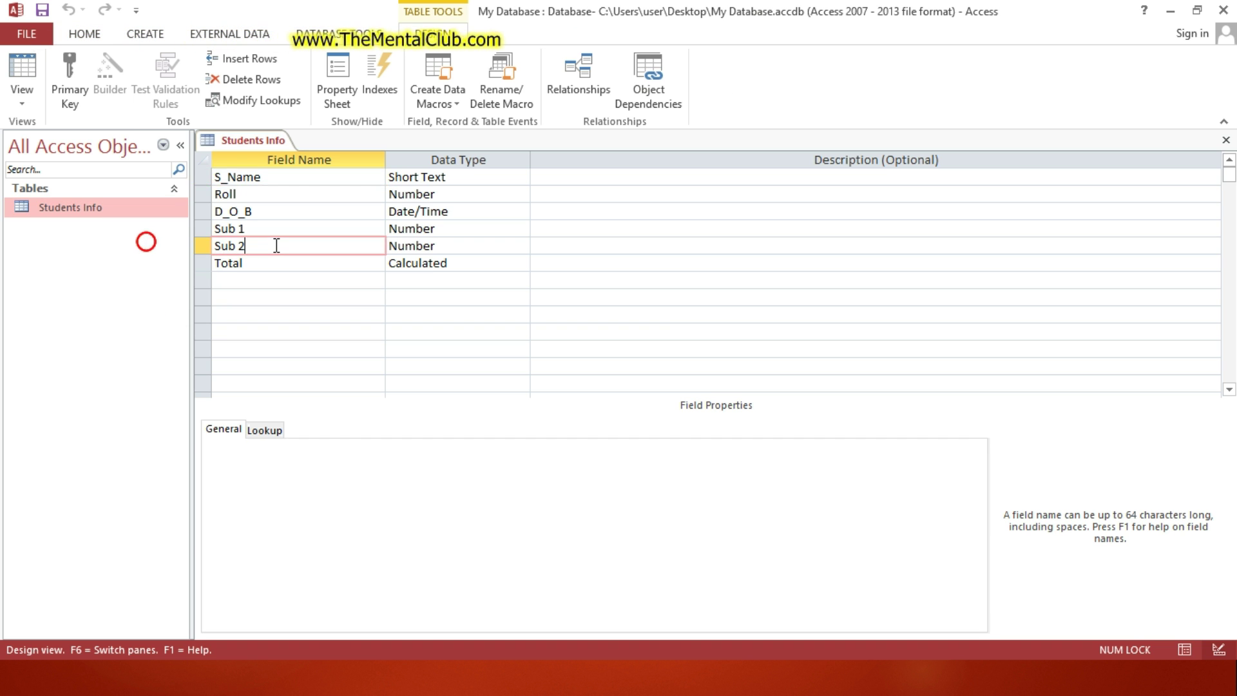
right_click(275, 245)
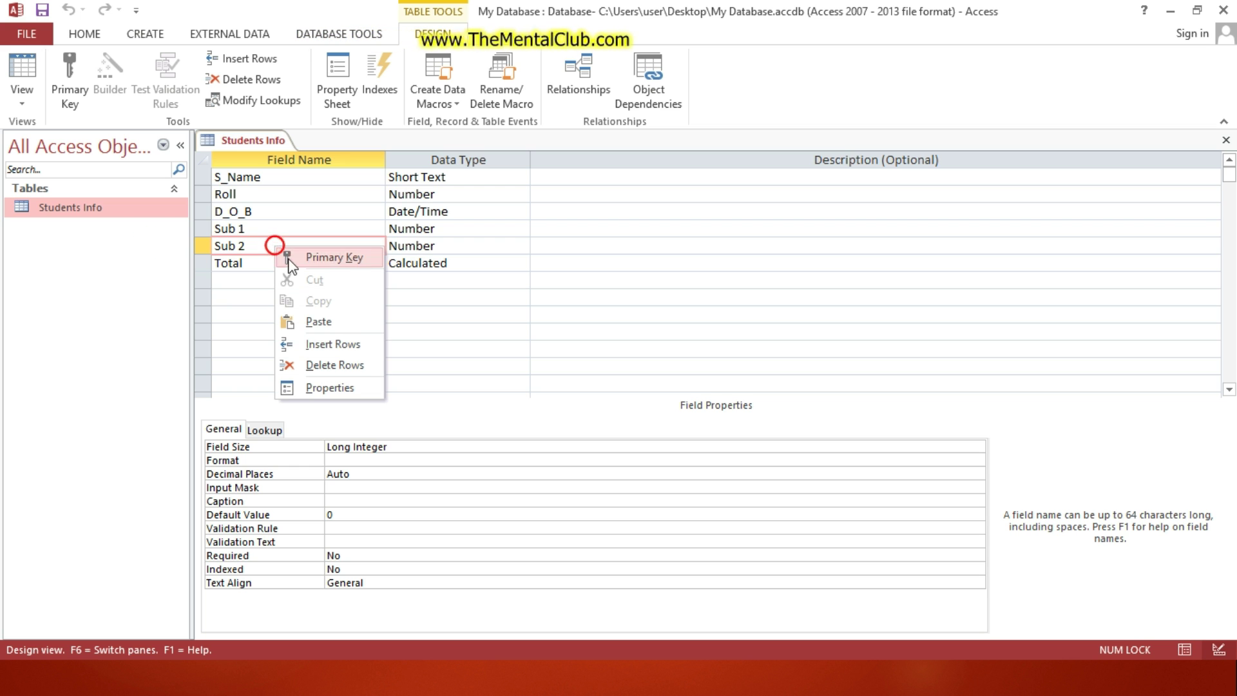
left_click(340, 346)
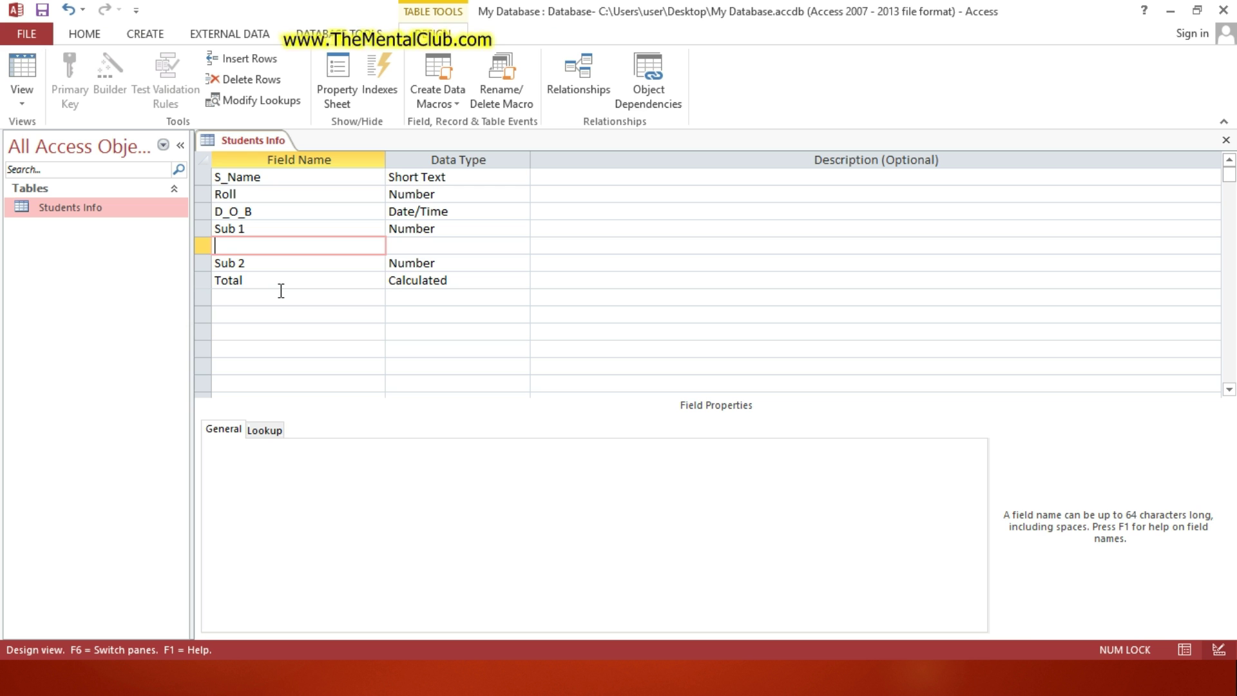
key("ctrl+z")
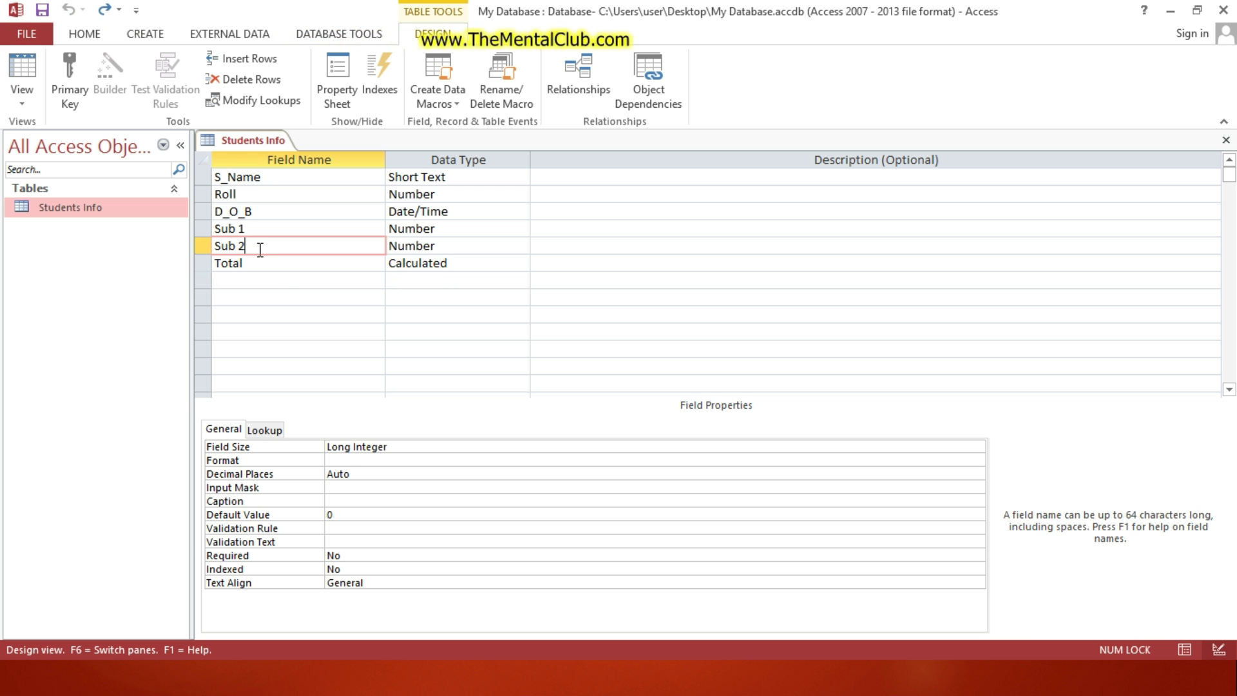
Insert an empty field row between Sub 2 and Total.
left_click(258, 249)
right_click(260, 263)
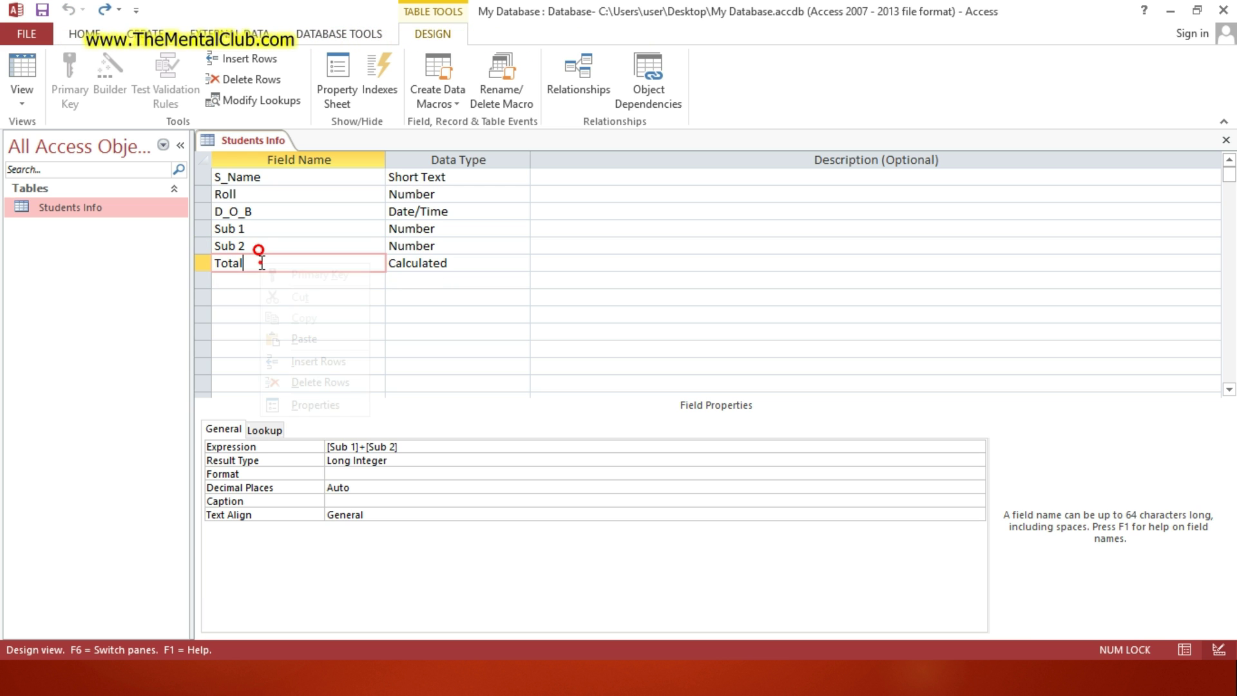
left_click(336, 362)
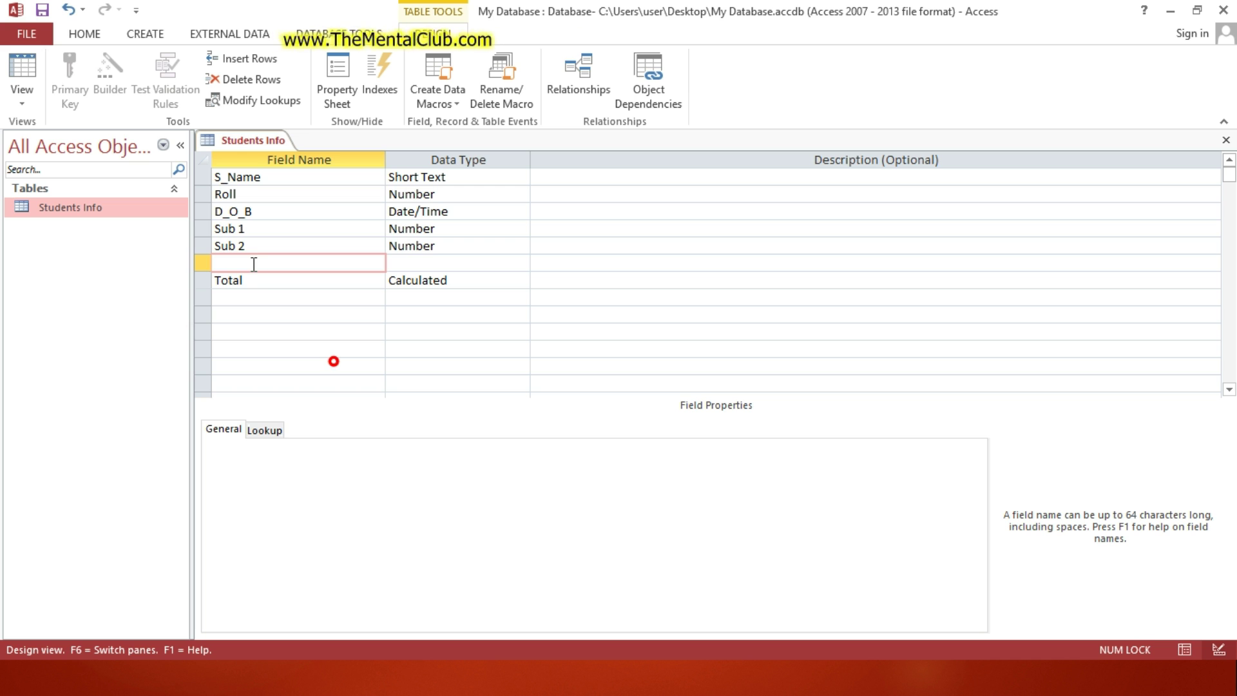
Name the empty field above Total as Sub 3 and set its data type to Number.
type("Sub 3")
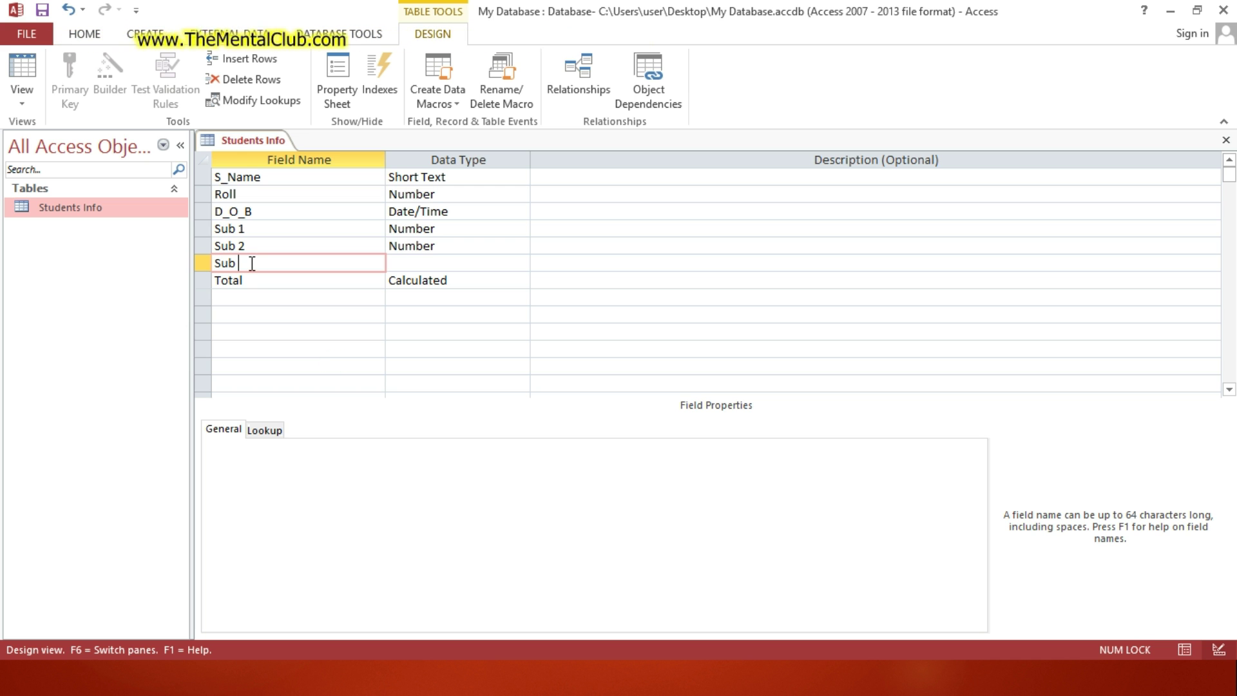
left_click(393, 262)
left_click(521, 263)
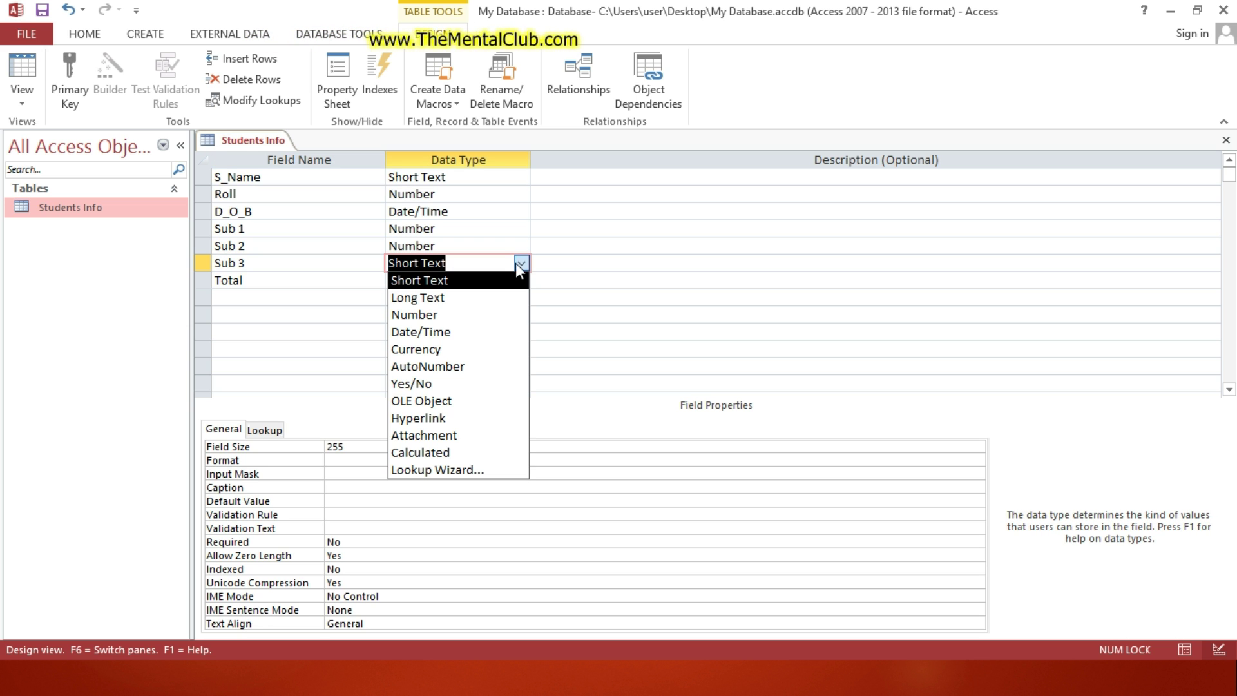
left_click(467, 315)
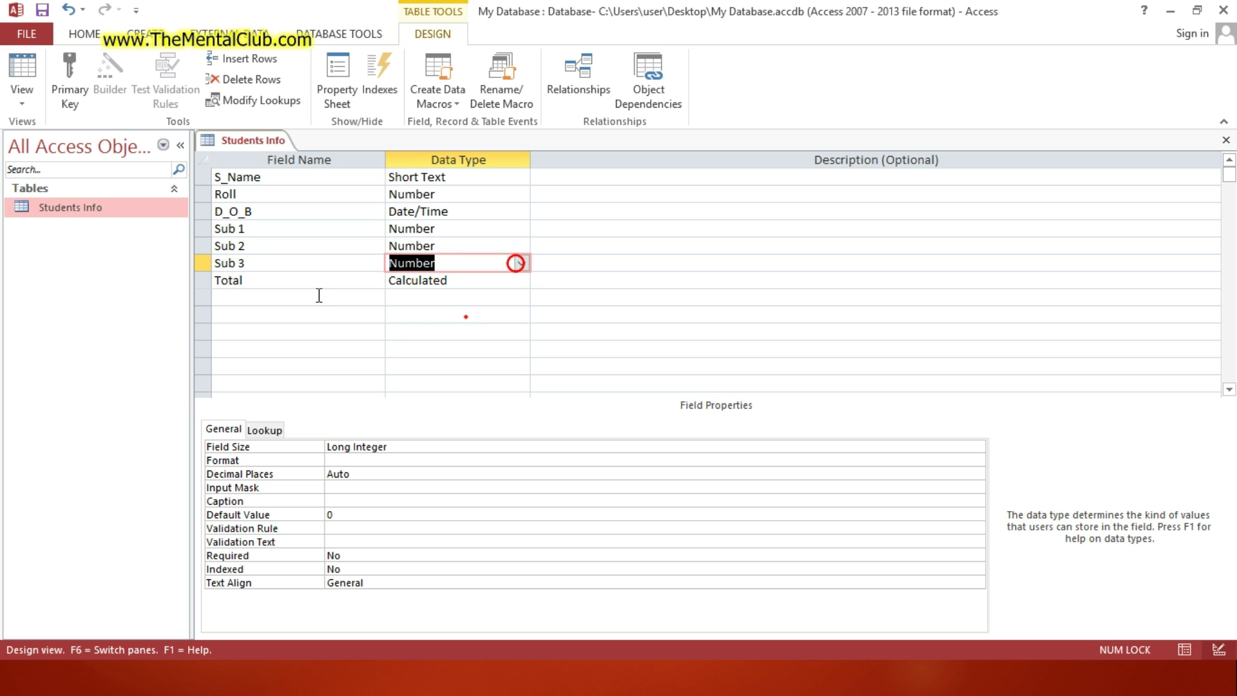
Try to change the Total field's data type to Short Text and reselect Calculated.
left_click(433, 280)
left_click(522, 281)
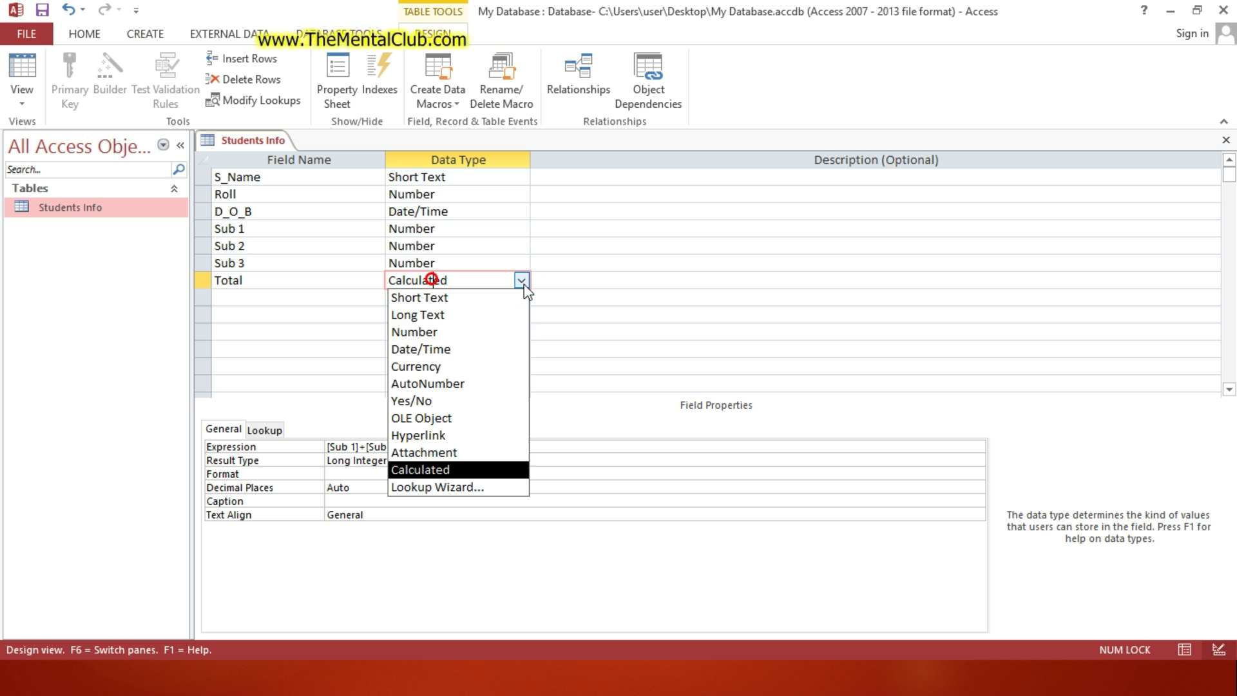
left_click(461, 464)
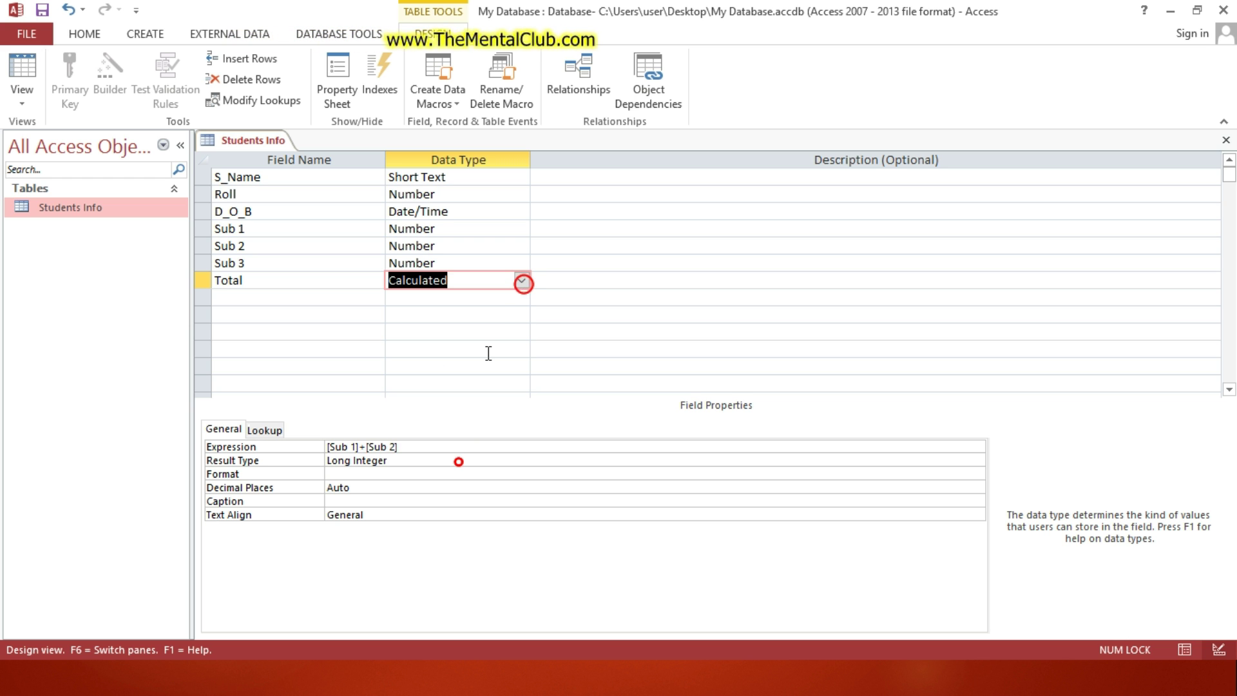
left_click(519, 282)
left_click(462, 307)
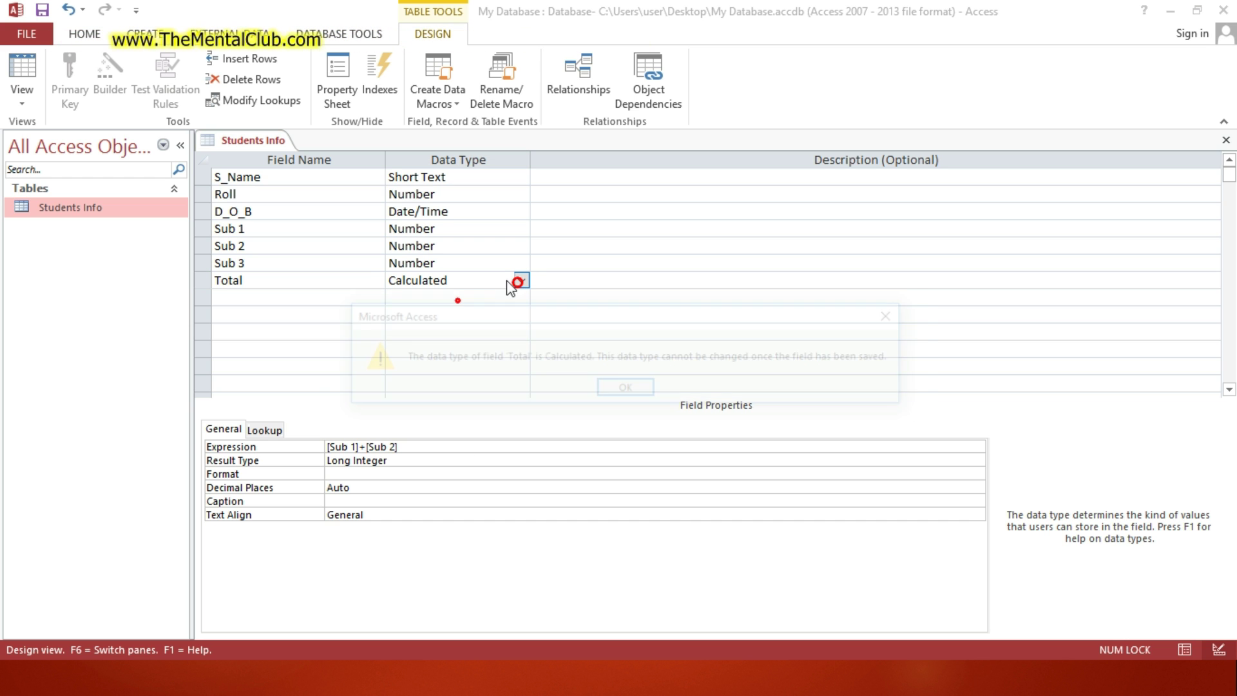
left_click(624, 388)
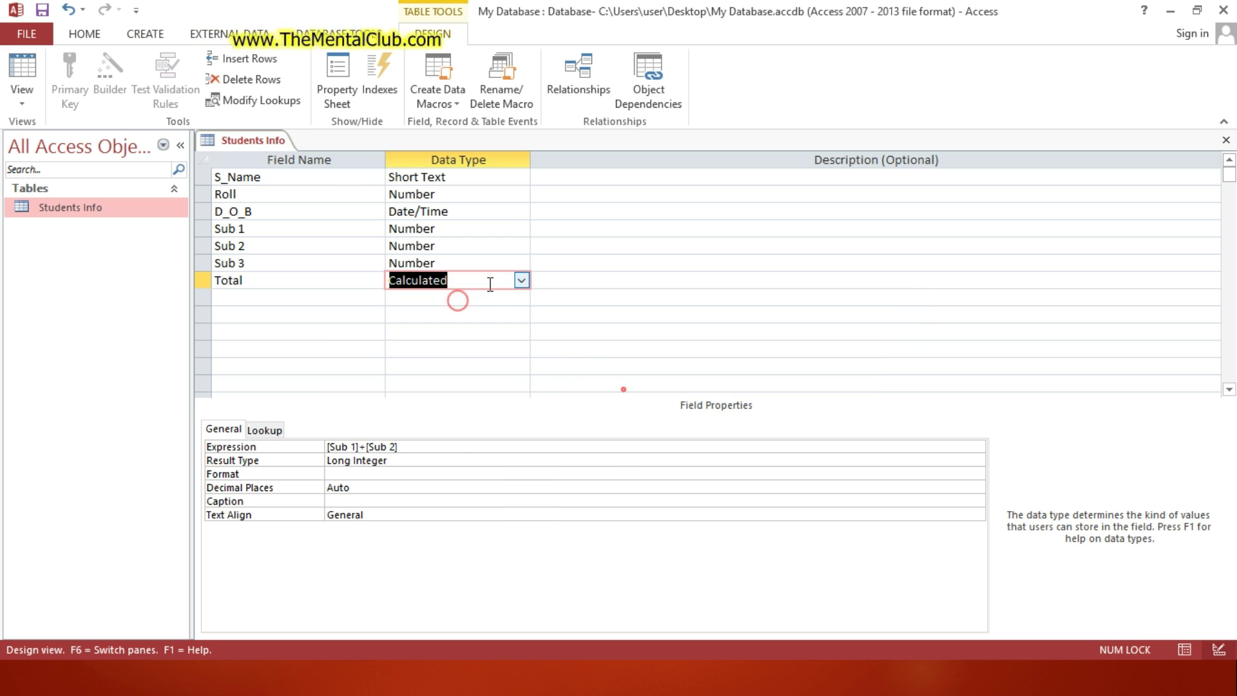
left_click(521, 281)
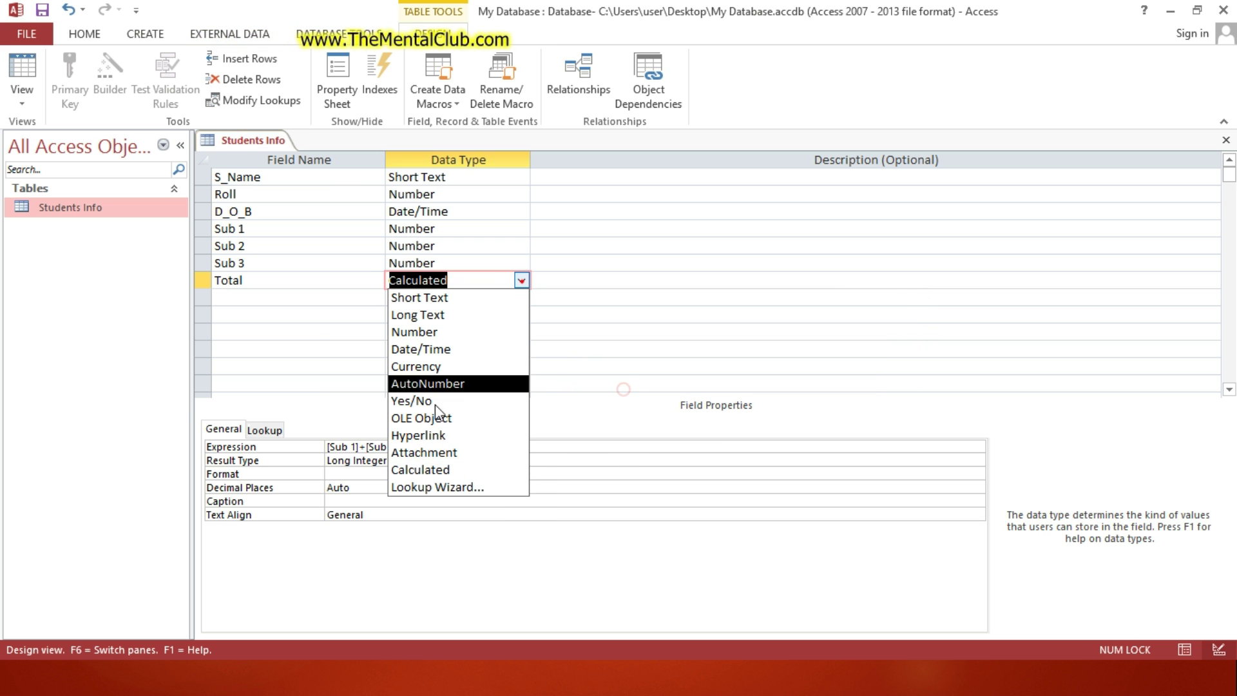
left_click(436, 466)
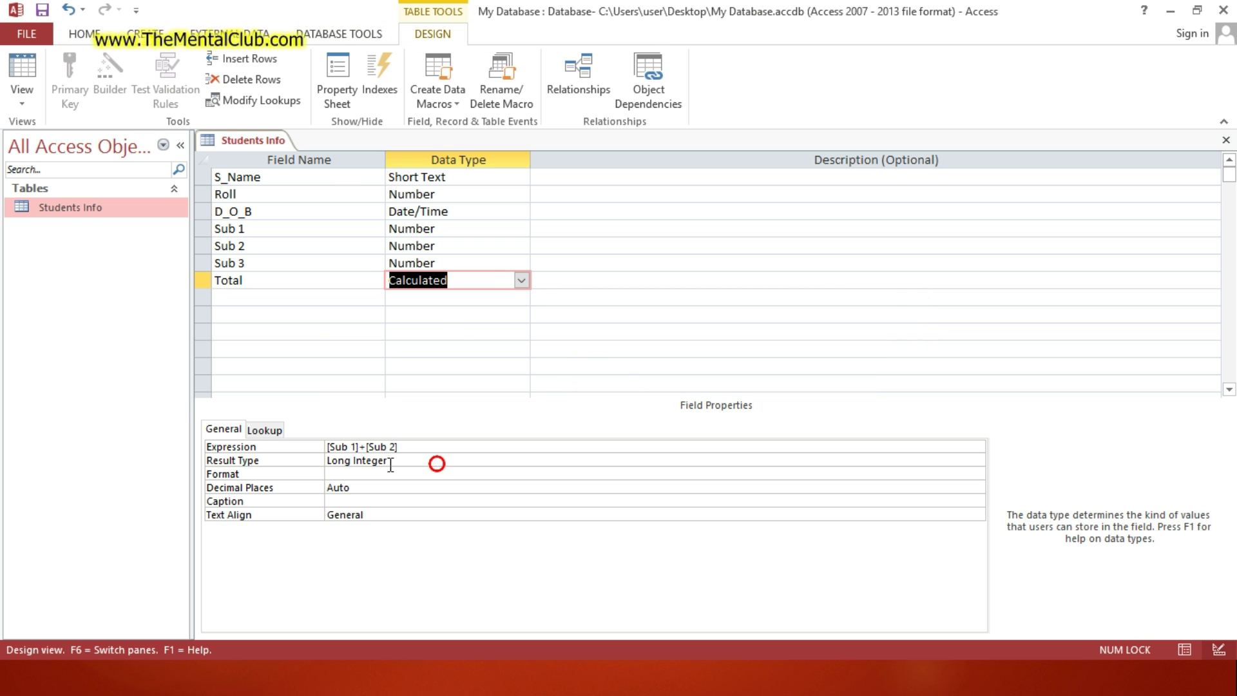
Try to extend the Total field's expression to [Sub 1]+[Sub 2]+[Sub3].
left_click(409, 447)
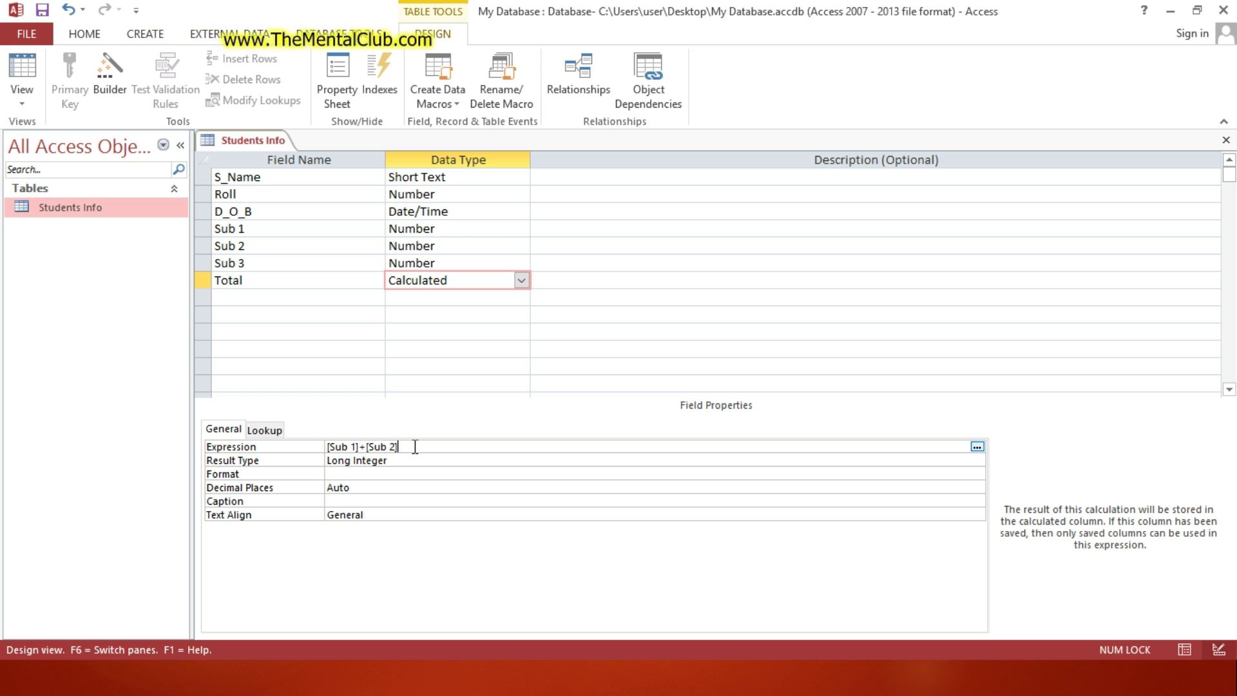
type("+")
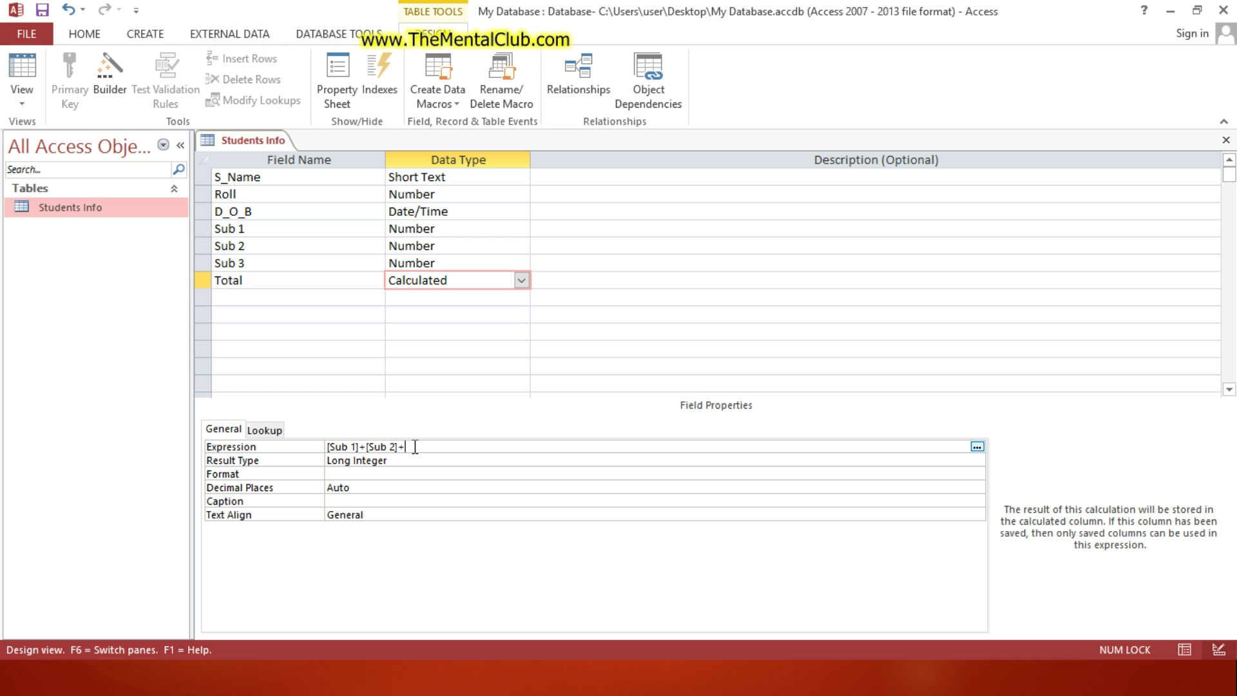
type("[Su")
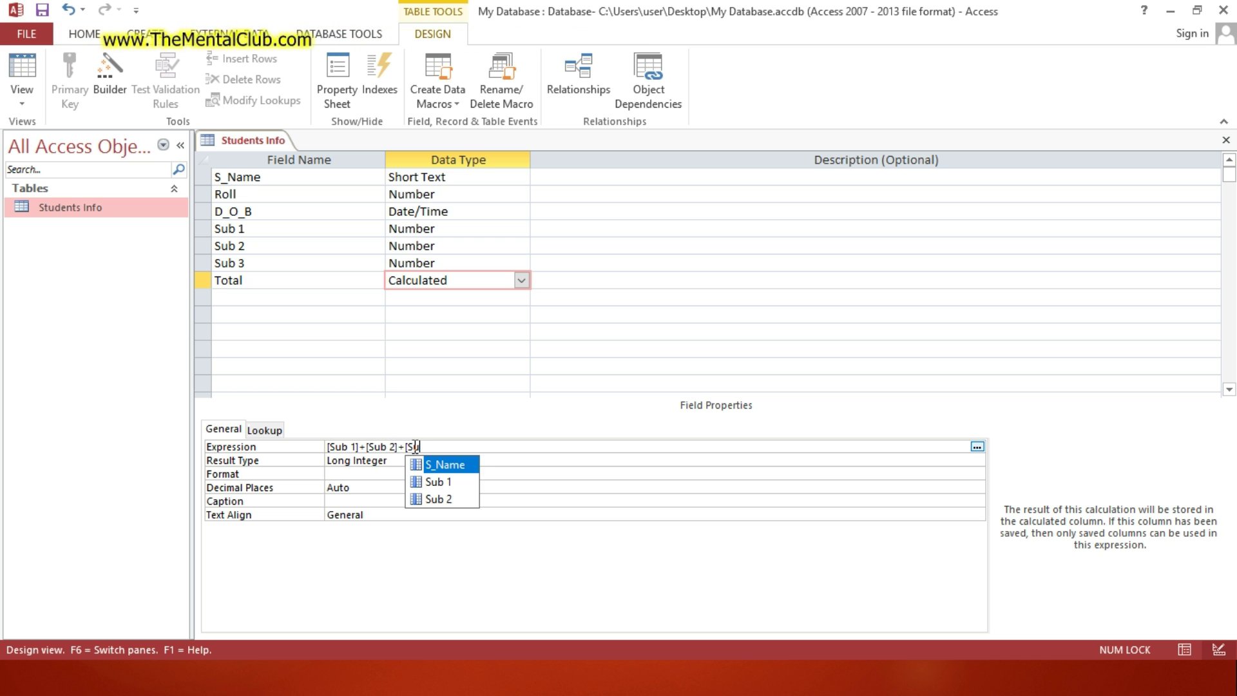
type("b")
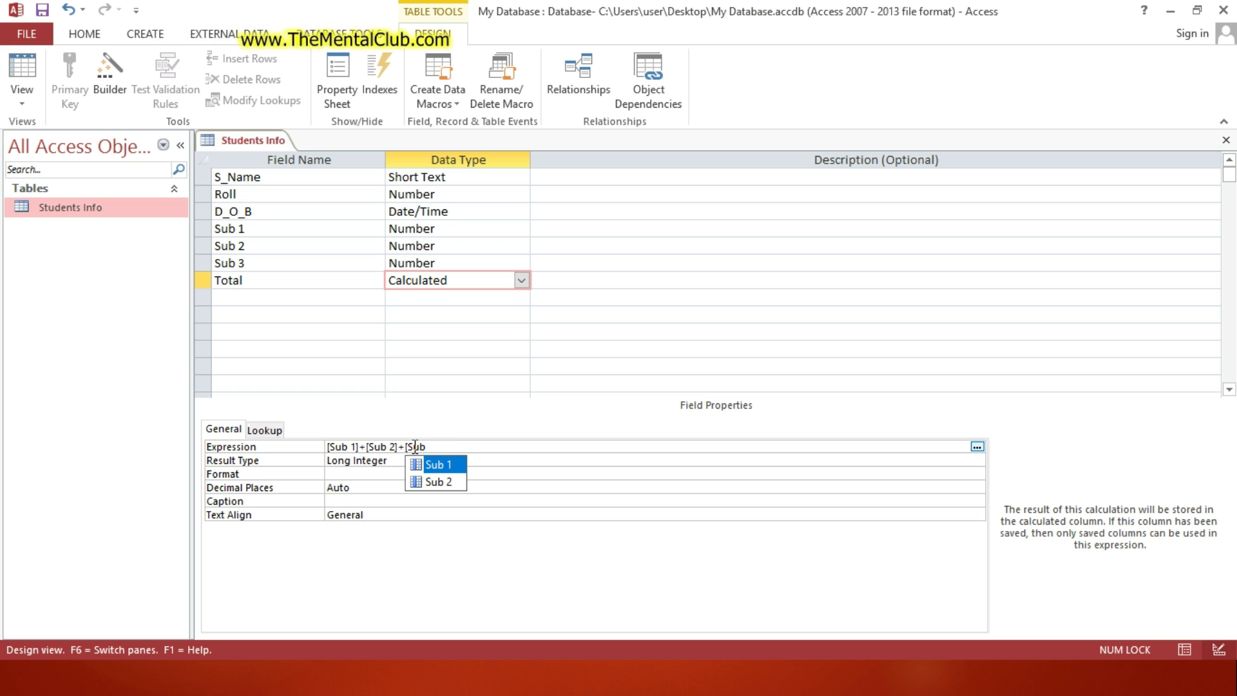
type("3]")
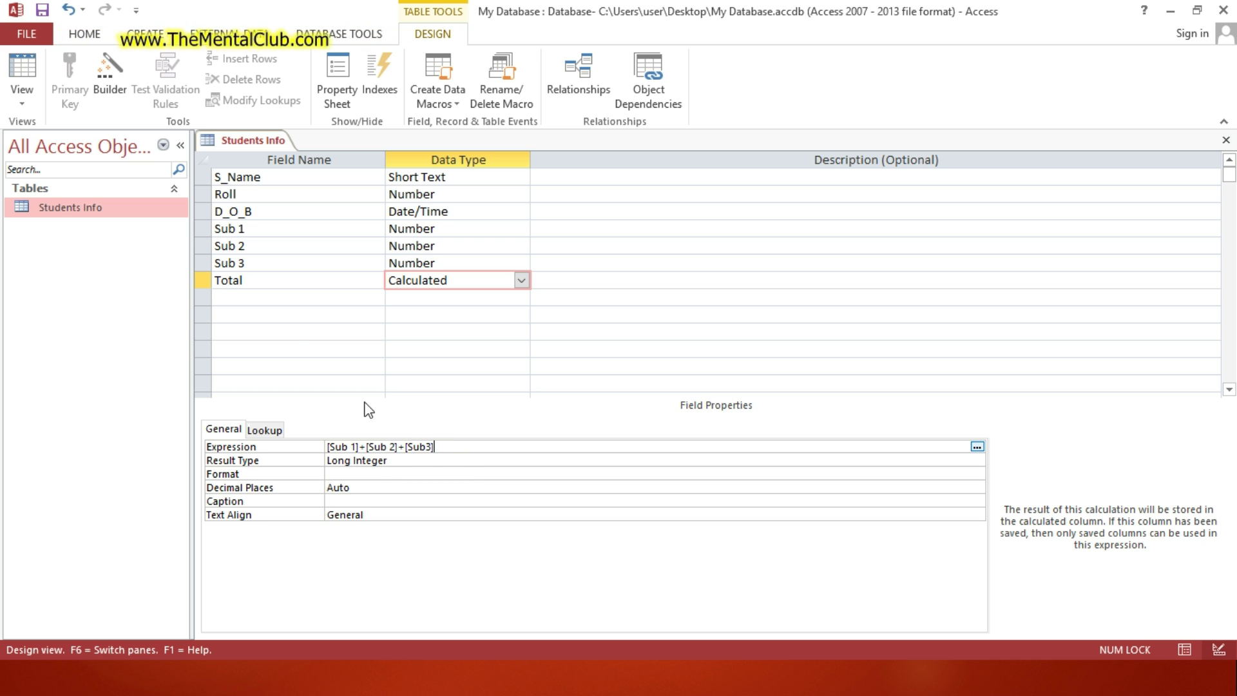
left_click(264, 280)
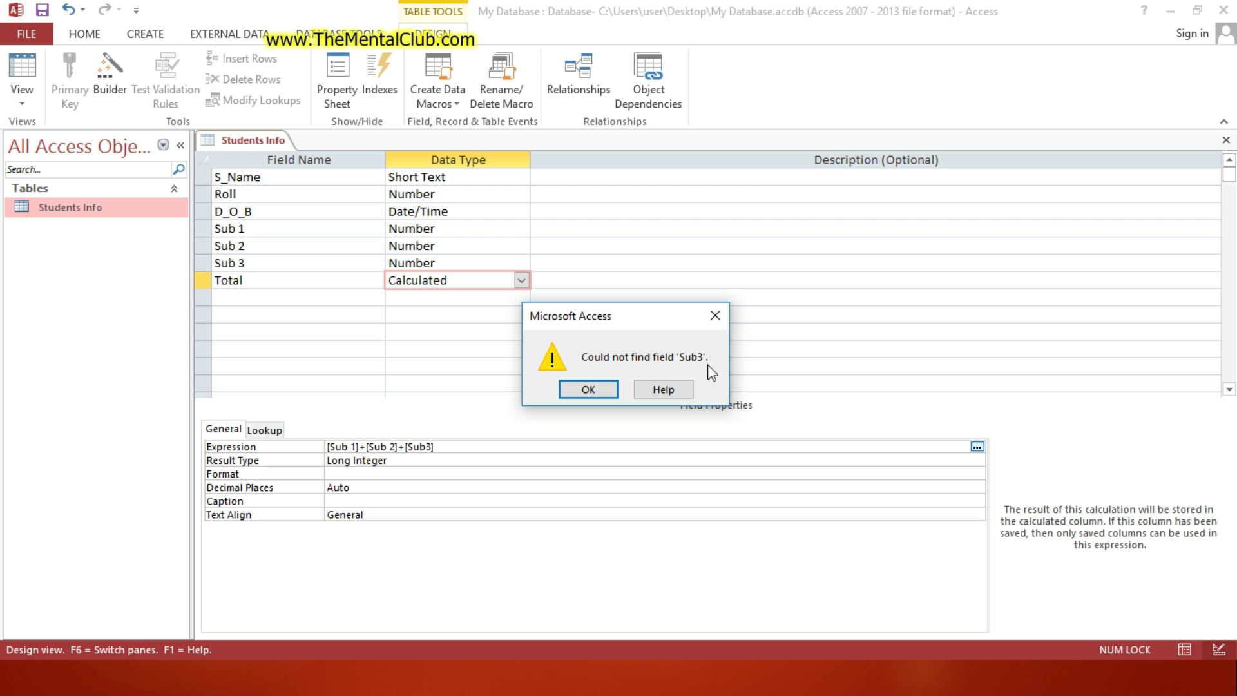
left_click(603, 387)
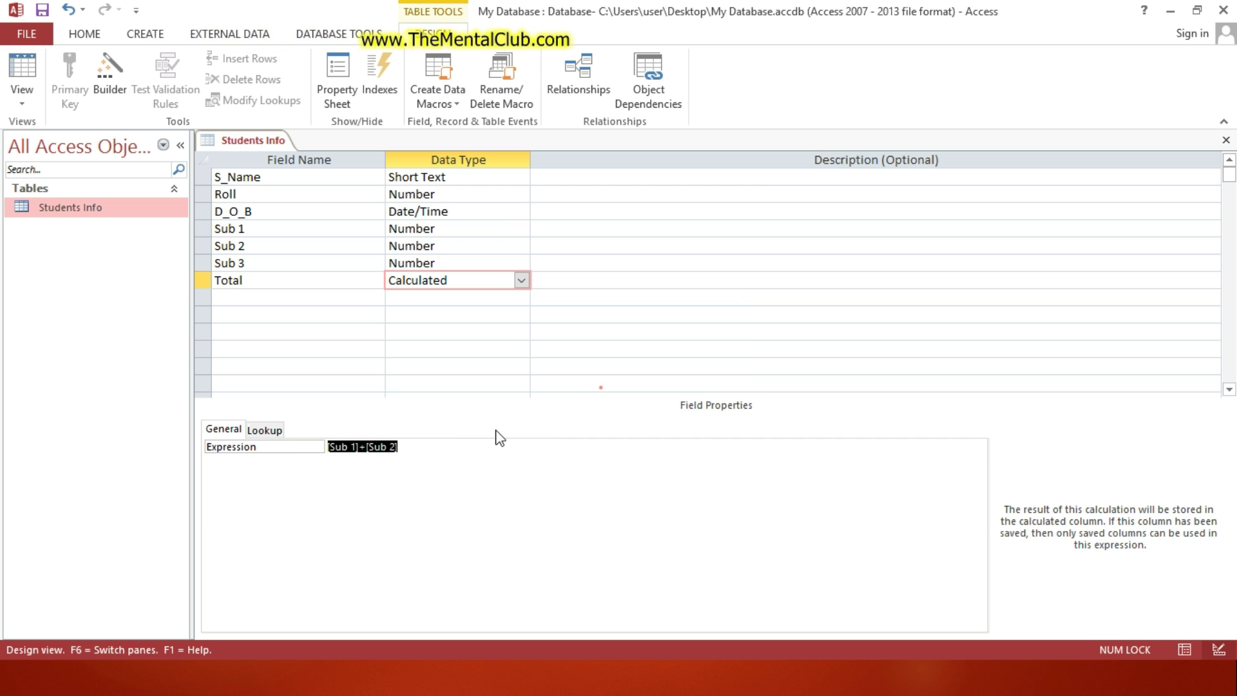
Try to set Total's expression to [Sub 1]+[Sub 2]+[Sub 3], with a space in the third field name.
left_click(415, 445)
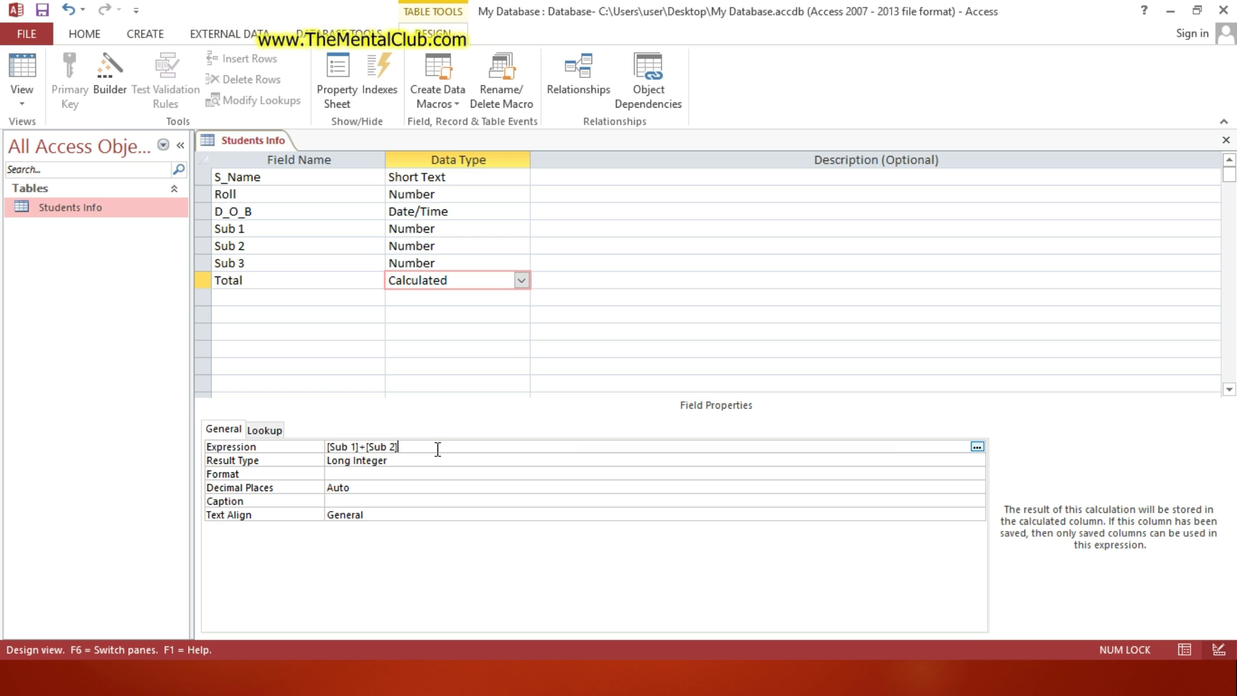
type("+[Su")
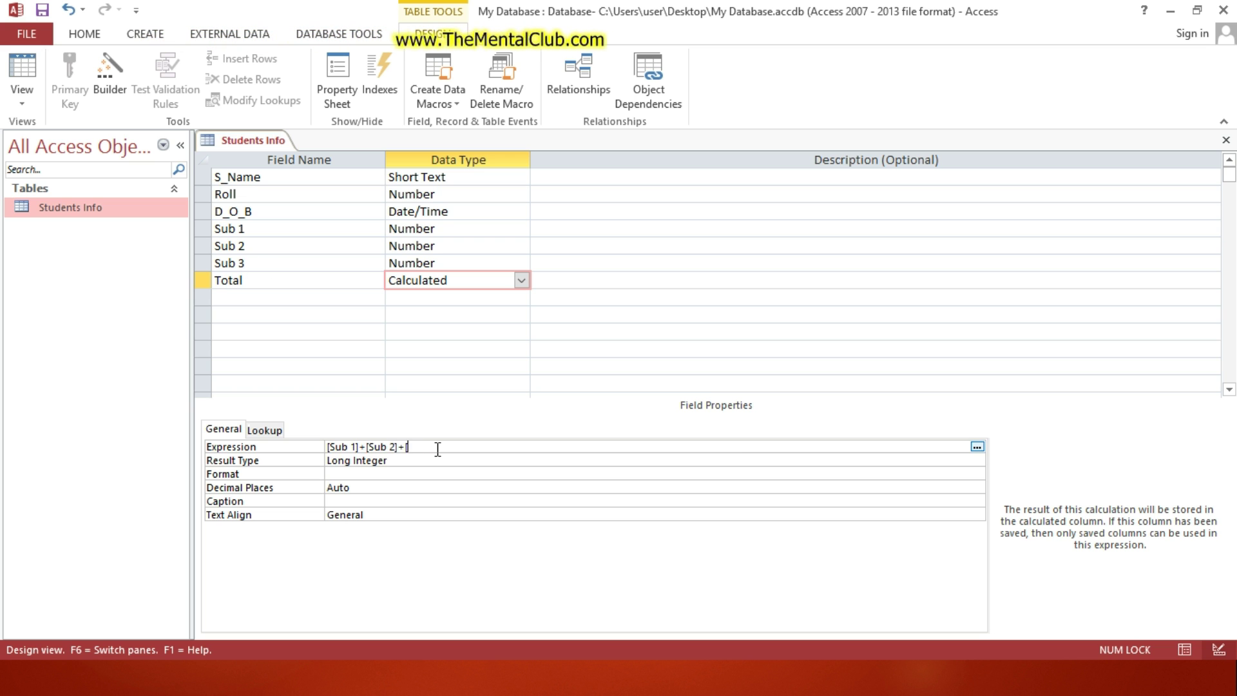
type("b")
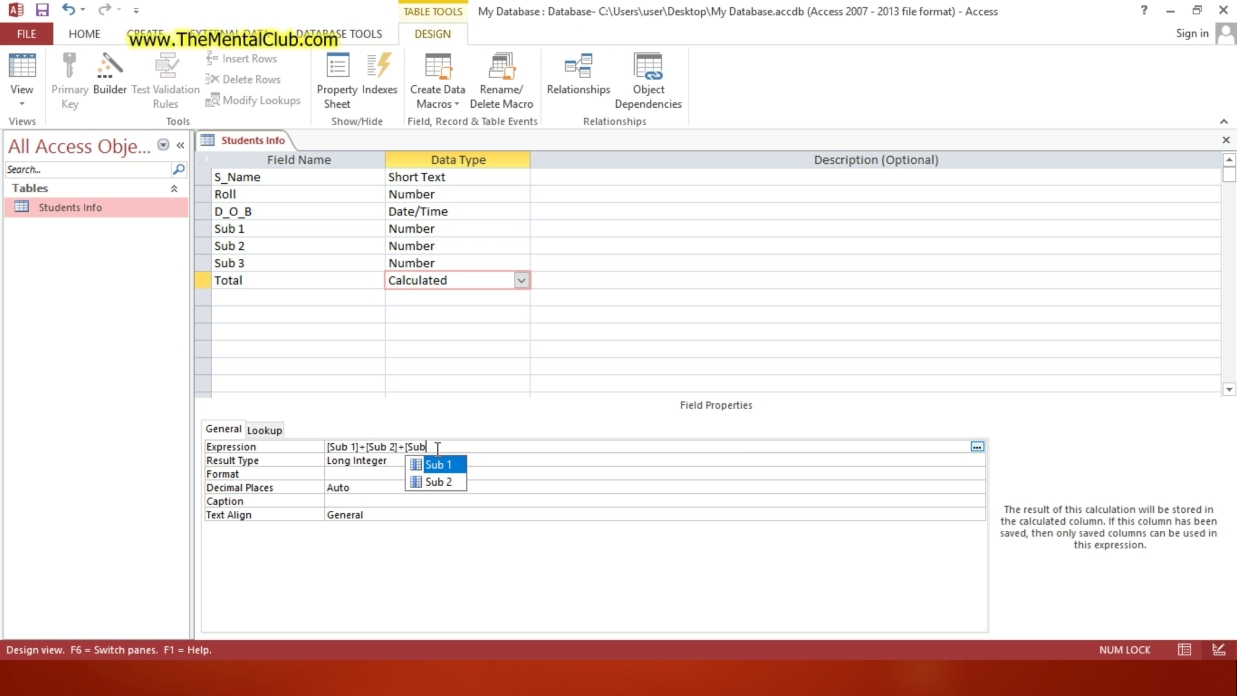
type(" 3")
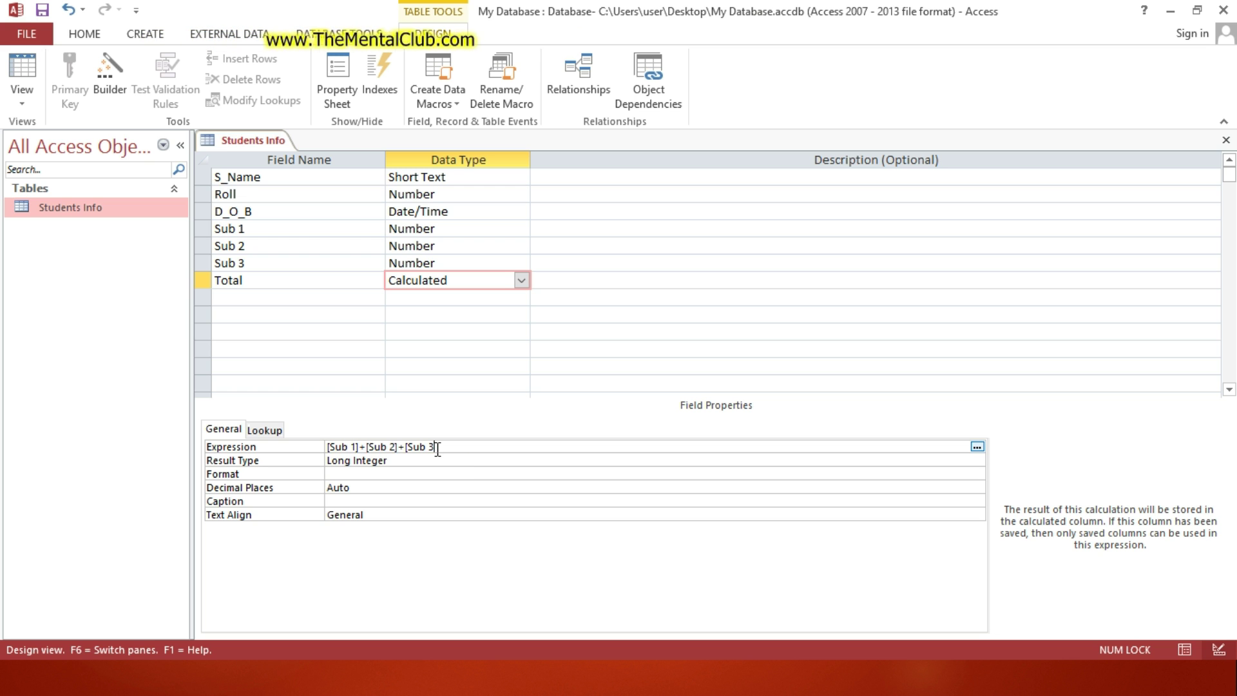
type("]")
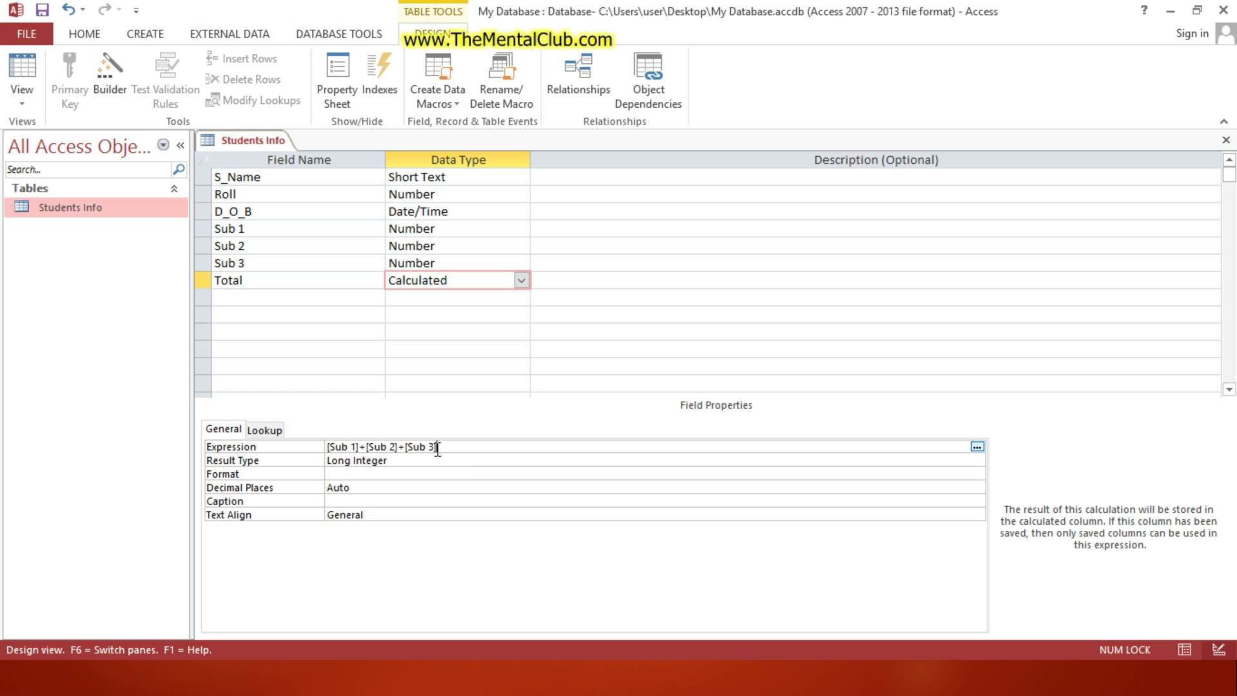
left_click(425, 300)
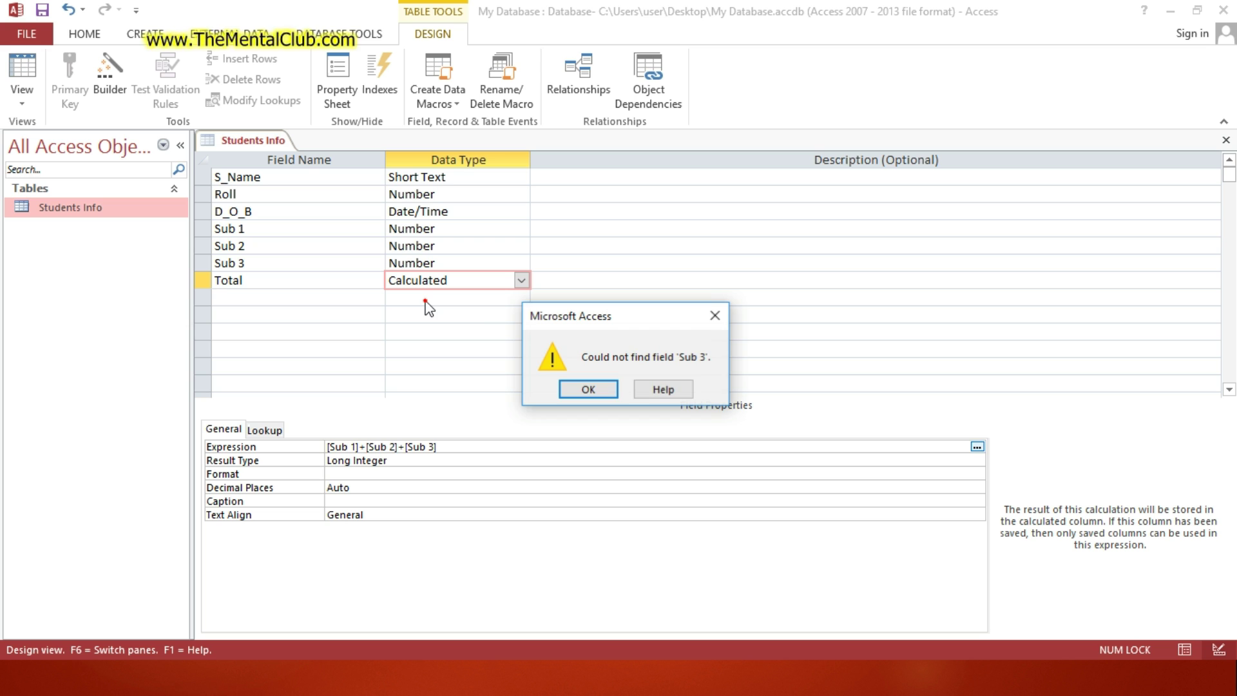
left_click(588, 389)
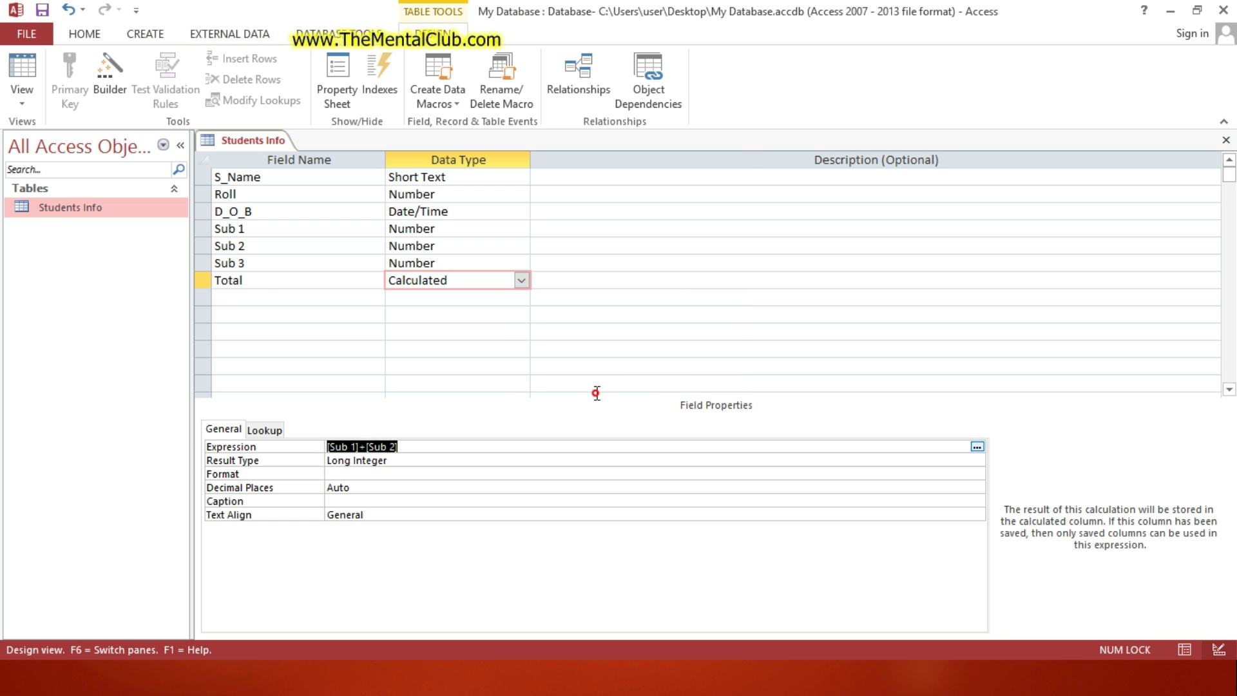
Copy the field name Sub 3 and try to paste it into Total's expression as [Sub 1]+[Sub 2]+[Sub 3].
left_click(249, 262)
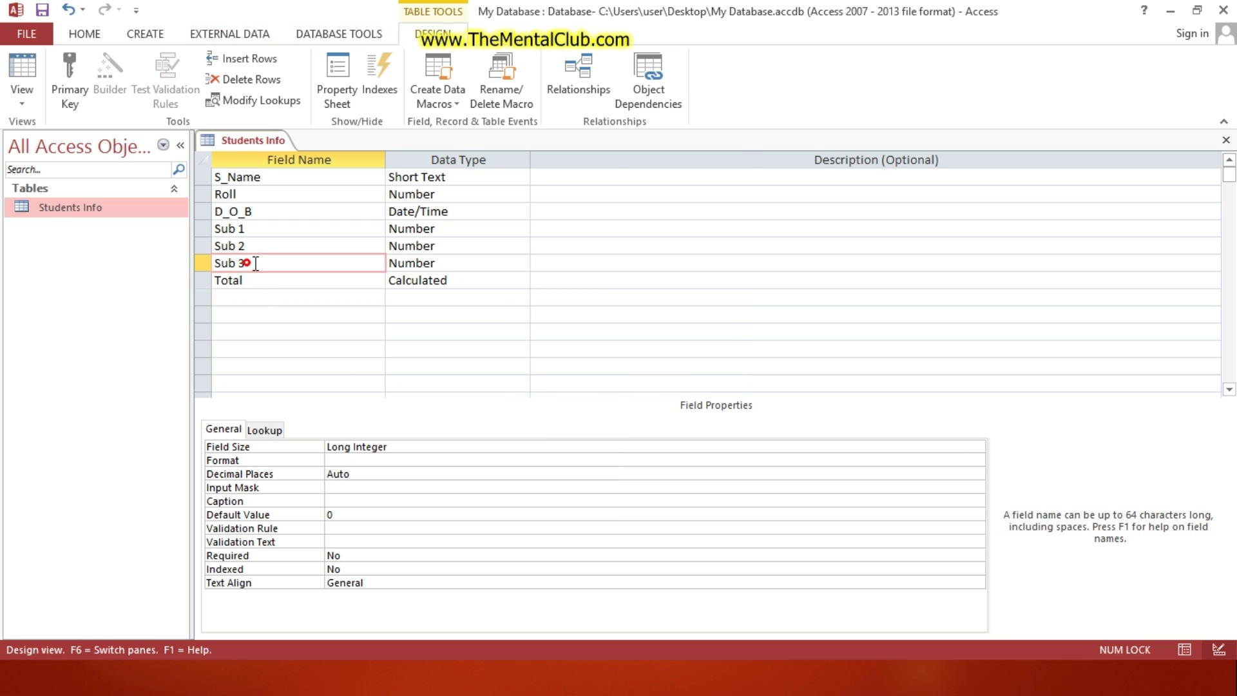
left_click_drag(249, 262, 217, 261)
right_click(250, 263)
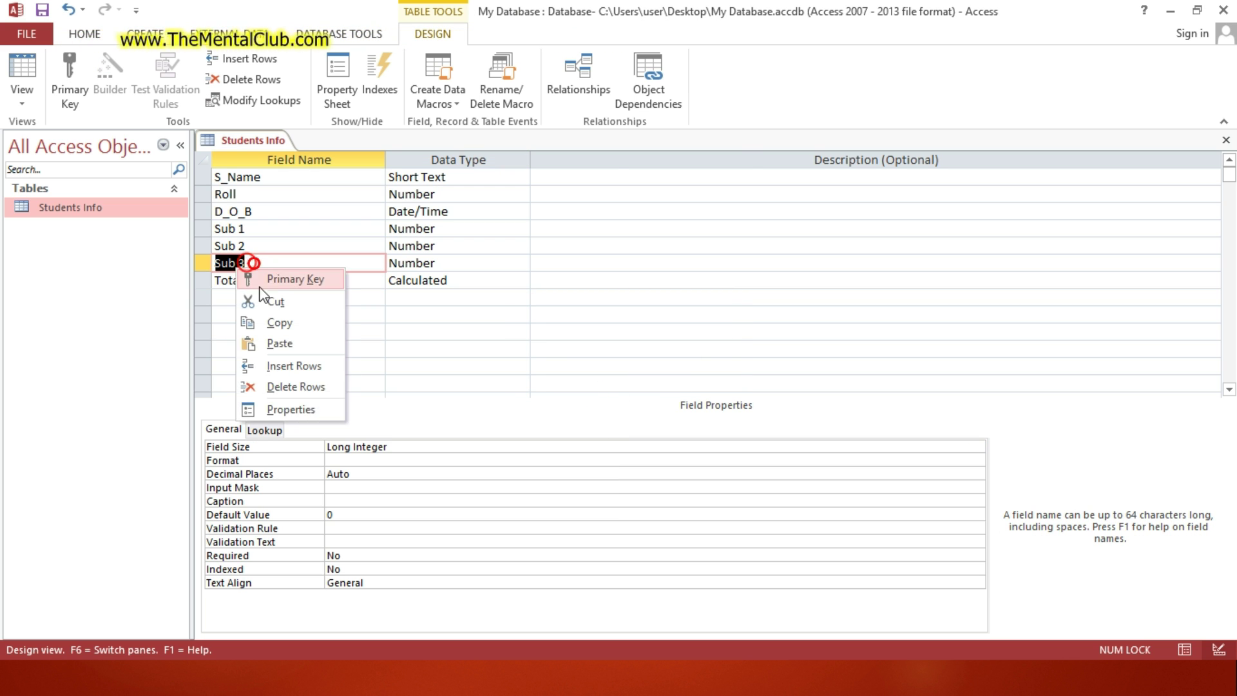
left_click(275, 320)
left_click(413, 282)
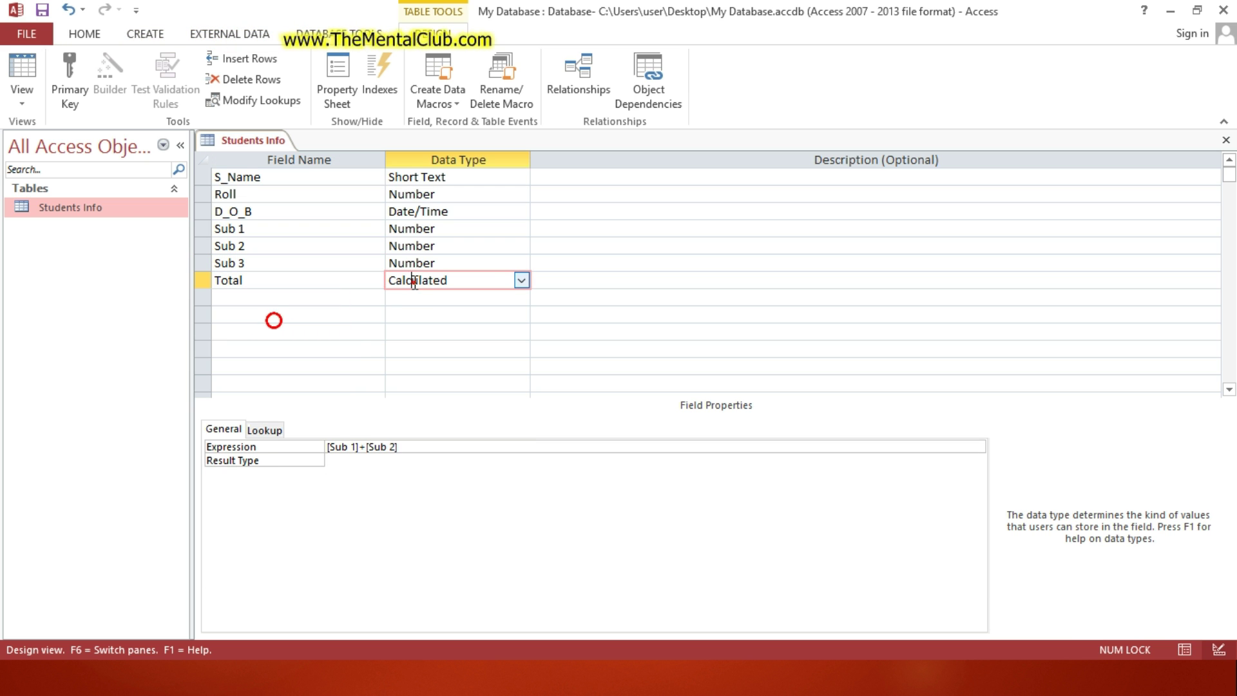
left_click(418, 446)
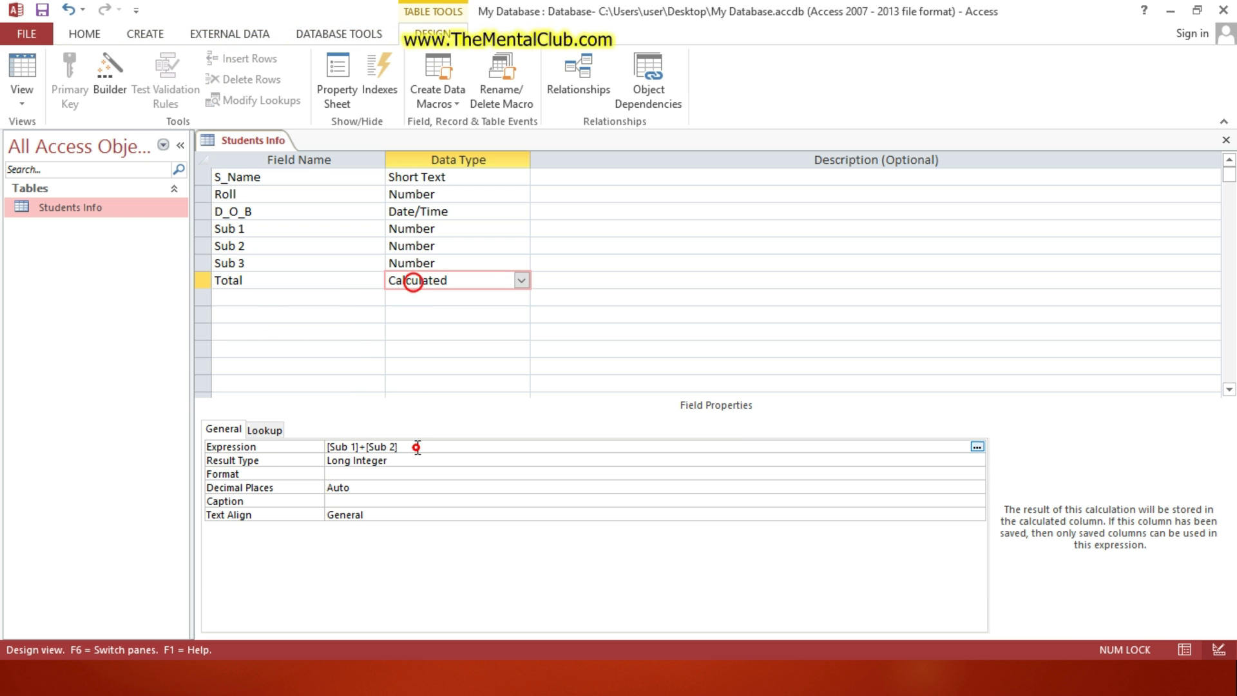
type("+[")
key("ctrl+v")
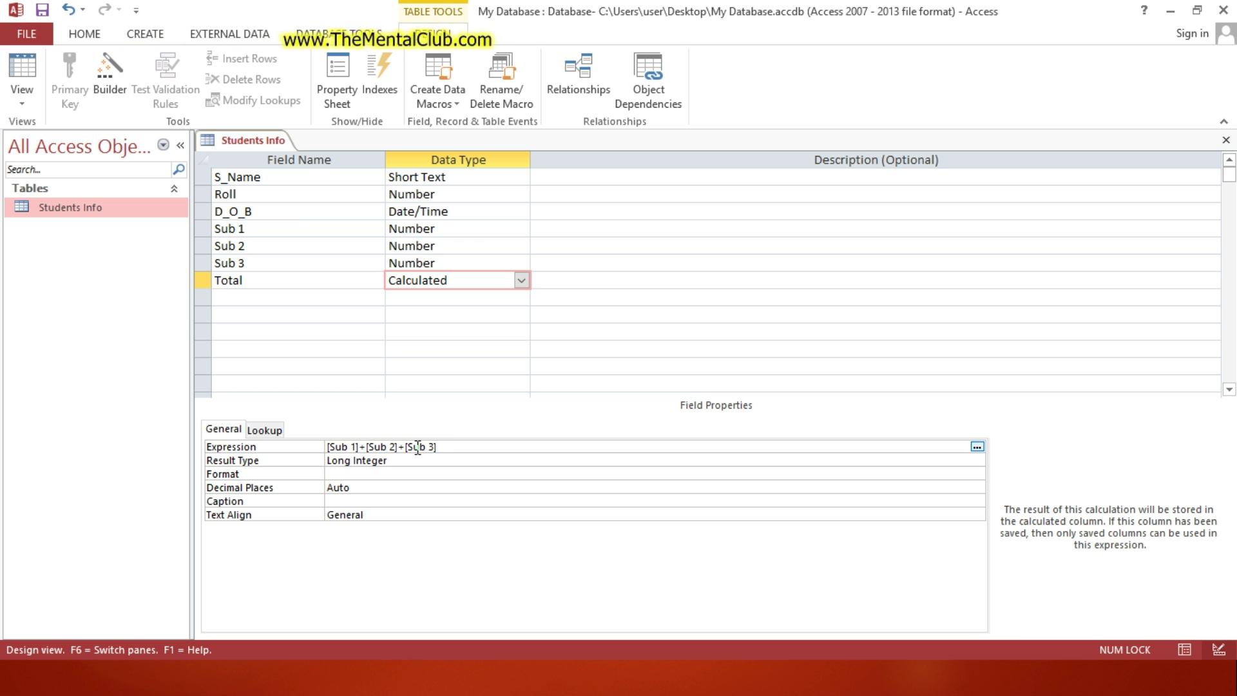
type("]")
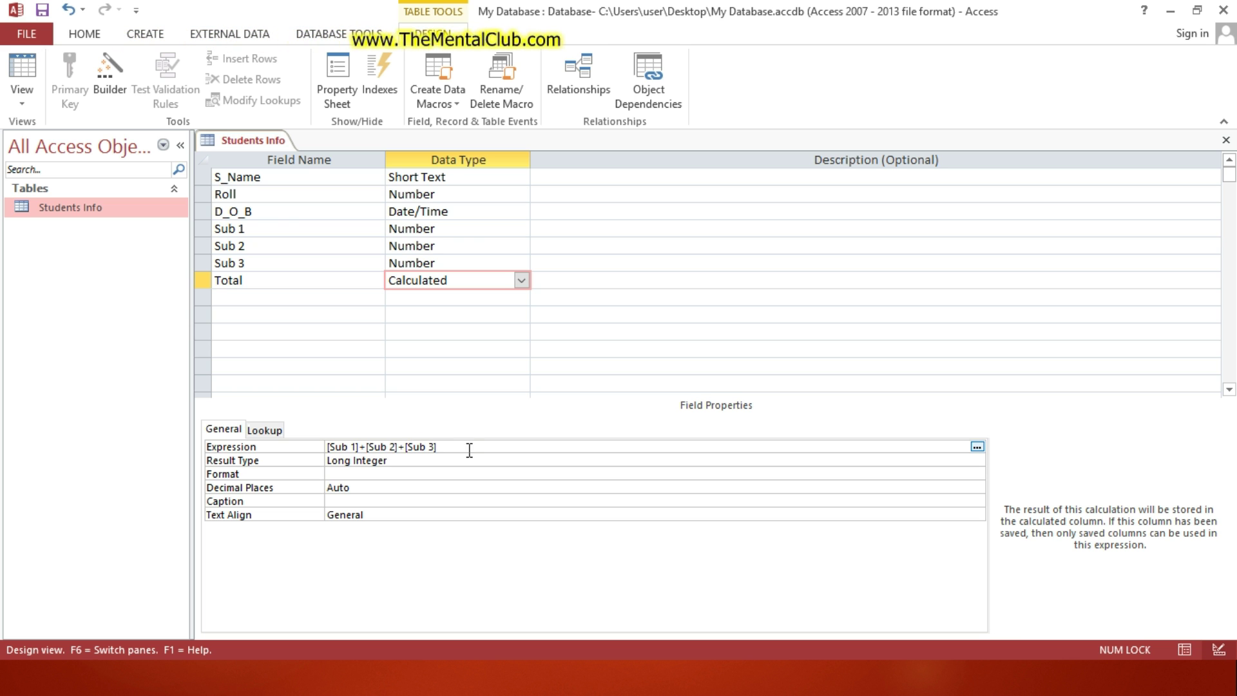
left_click(457, 357)
left_click(580, 391)
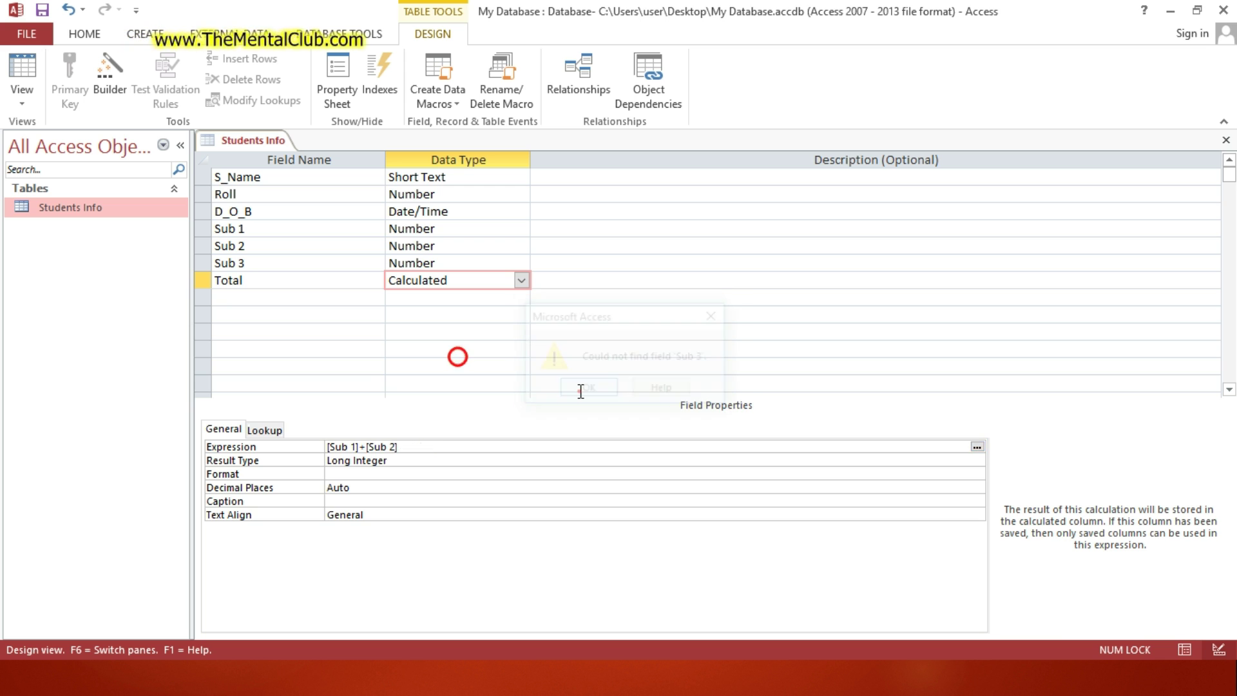
Try to add +[Sub 3] to Total's expression using the Expression Builder.
left_click(976, 447)
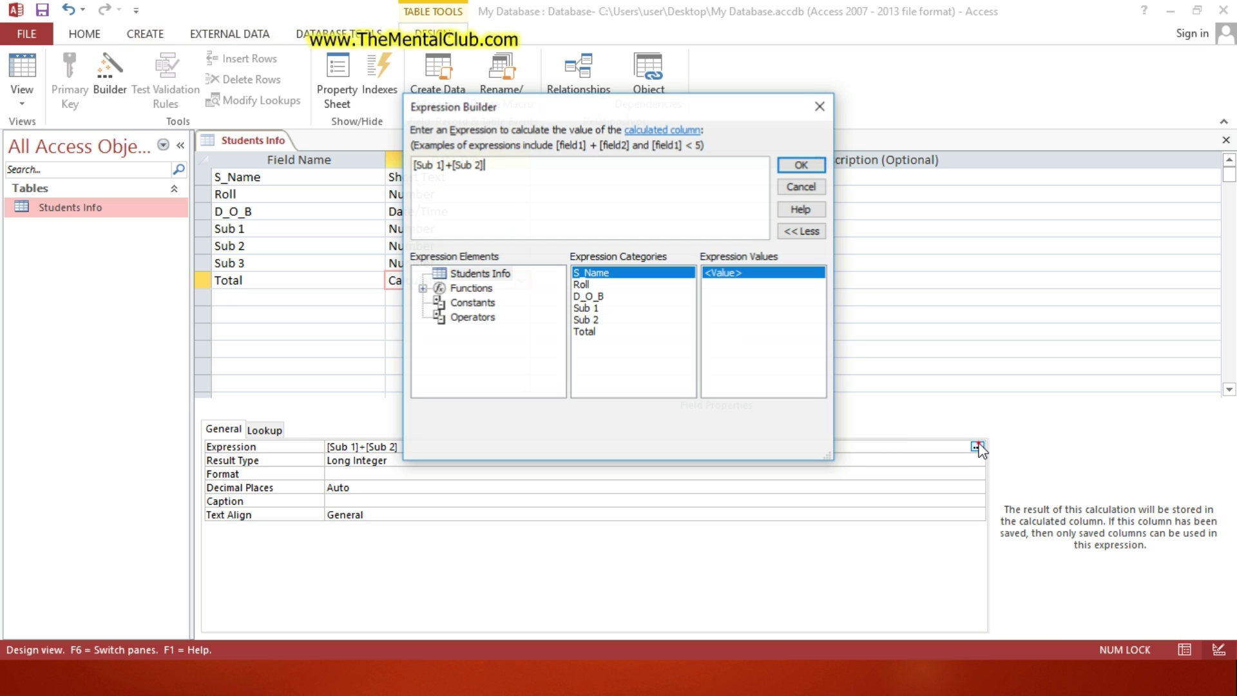
left_click(497, 165)
type("+")
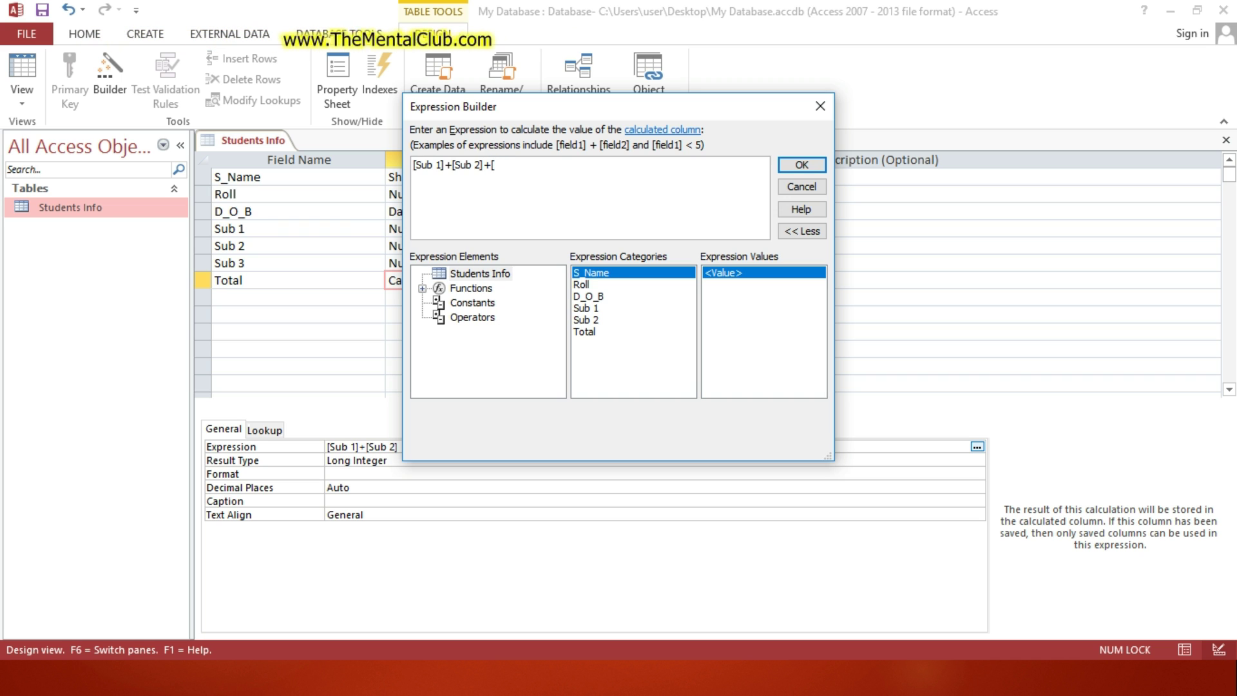
type("[S")
key("BackSpace")
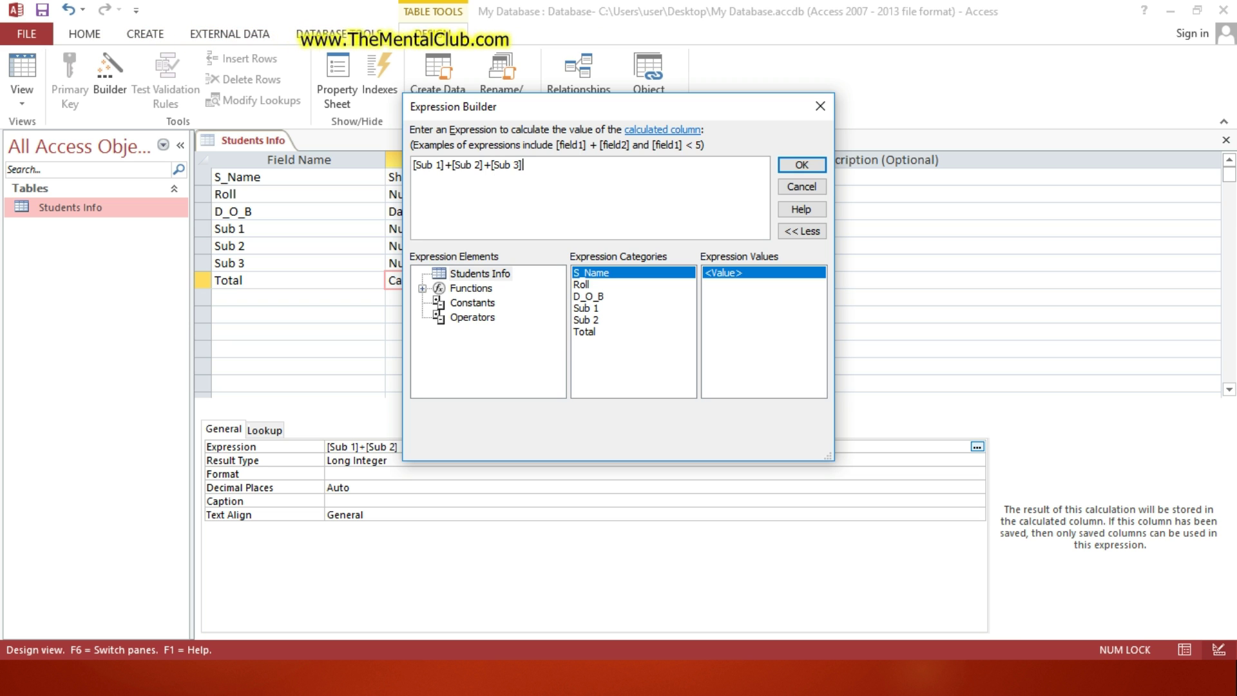
left_click(803, 166)
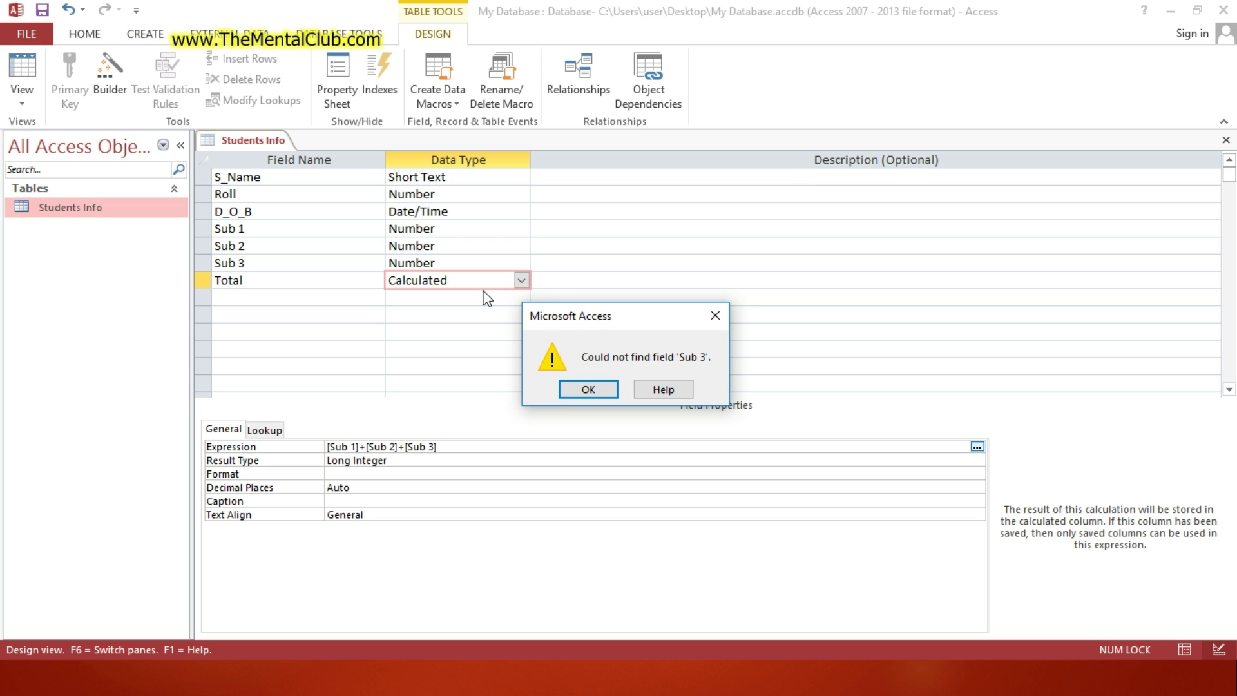
left_click(588, 388)
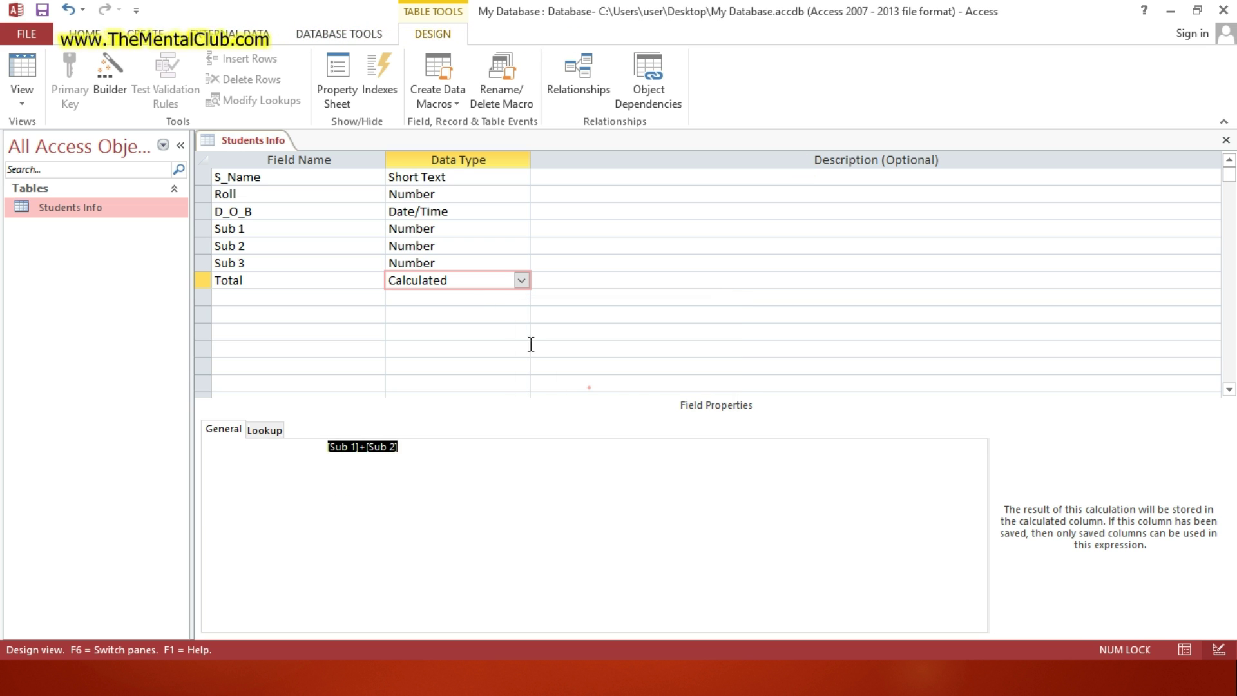
Close the Students Info table with its design changes saved, and reopen it in Design View.
left_click(318, 262)
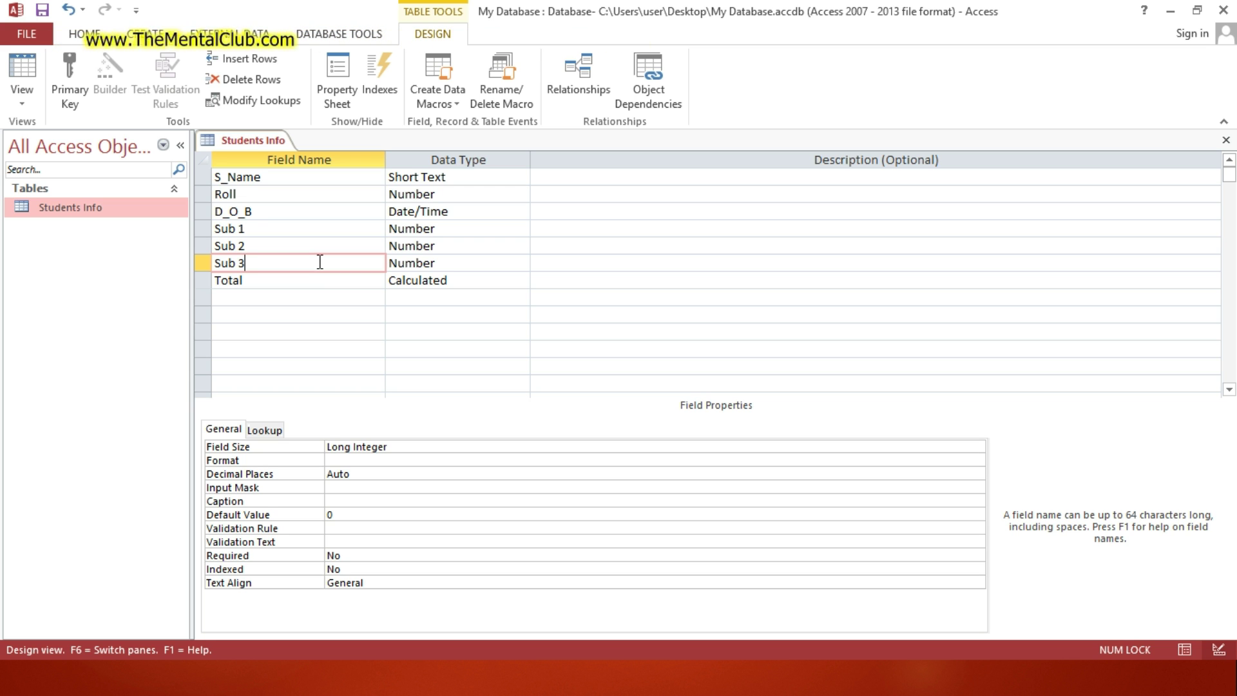
key("ctrl+w")
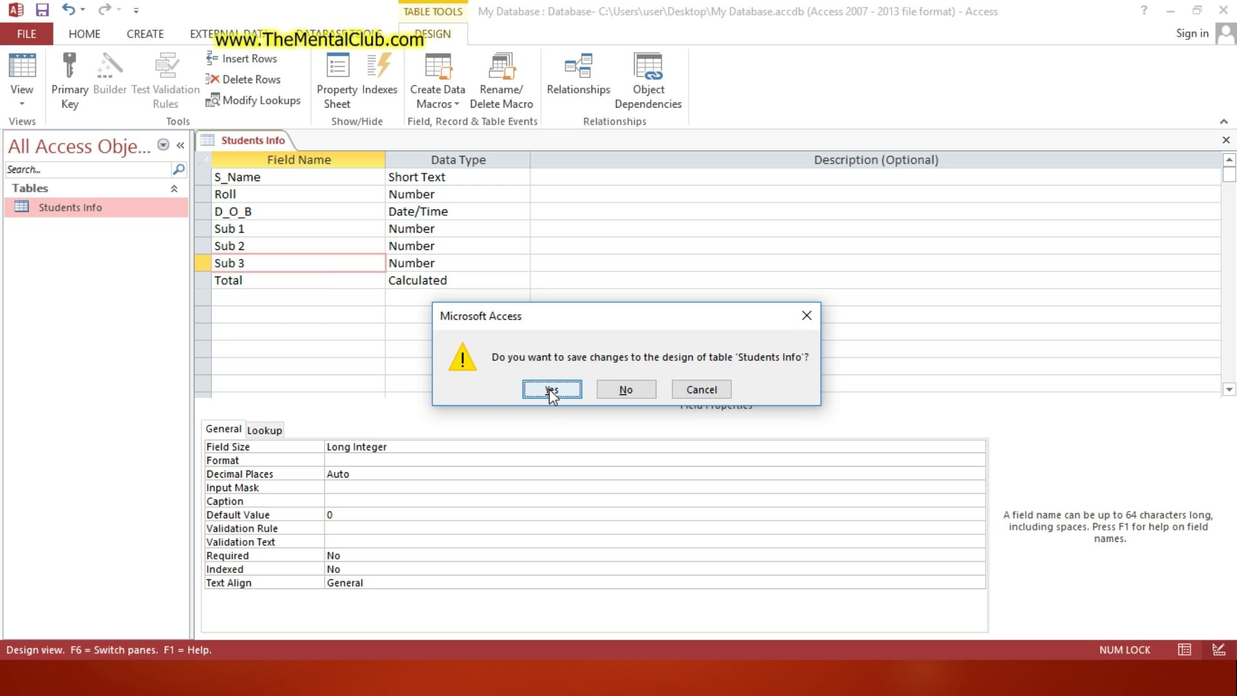
left_click(551, 390)
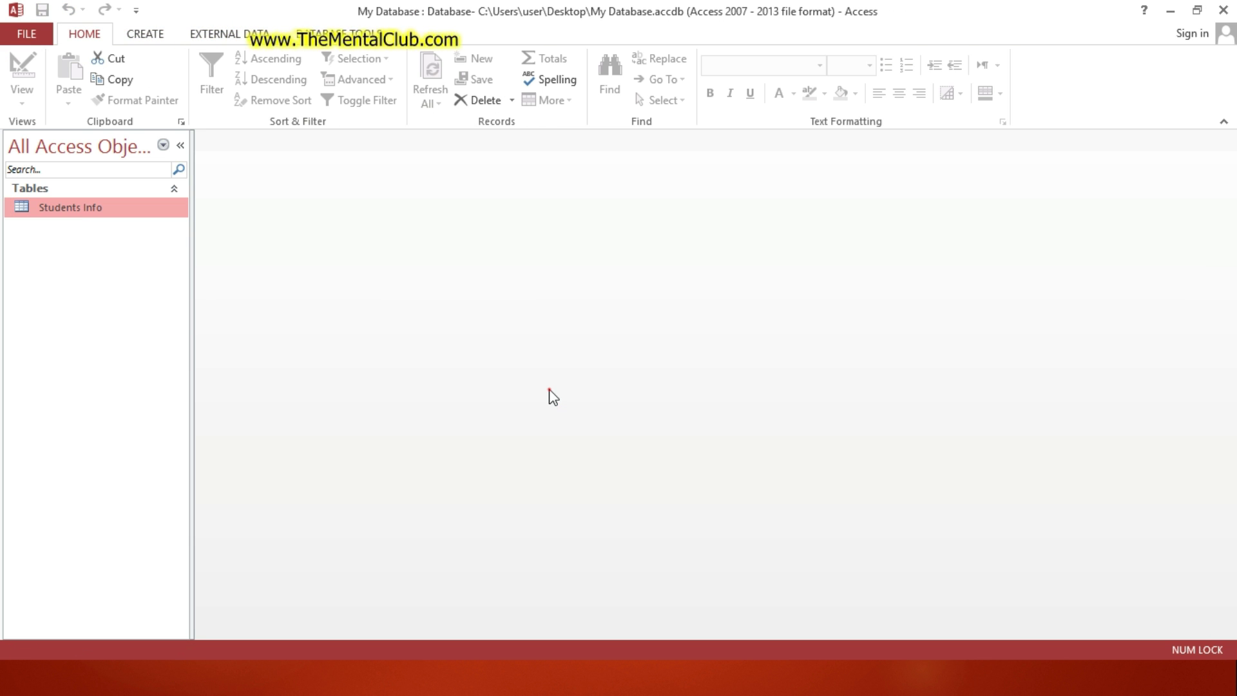
right_click(79, 208)
left_click(131, 242)
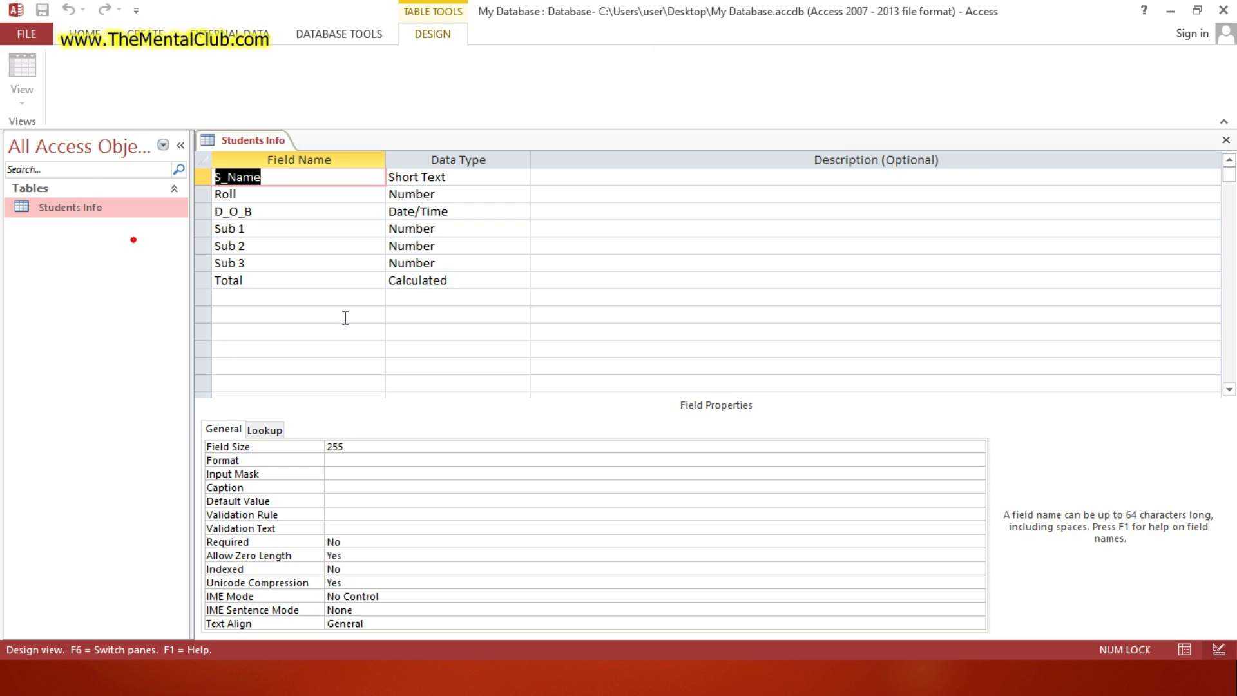
Set the Total field's expression to [Sub 1]+[Sub 2]+[Sub 3] using the Expression Builder.
left_click(415, 281)
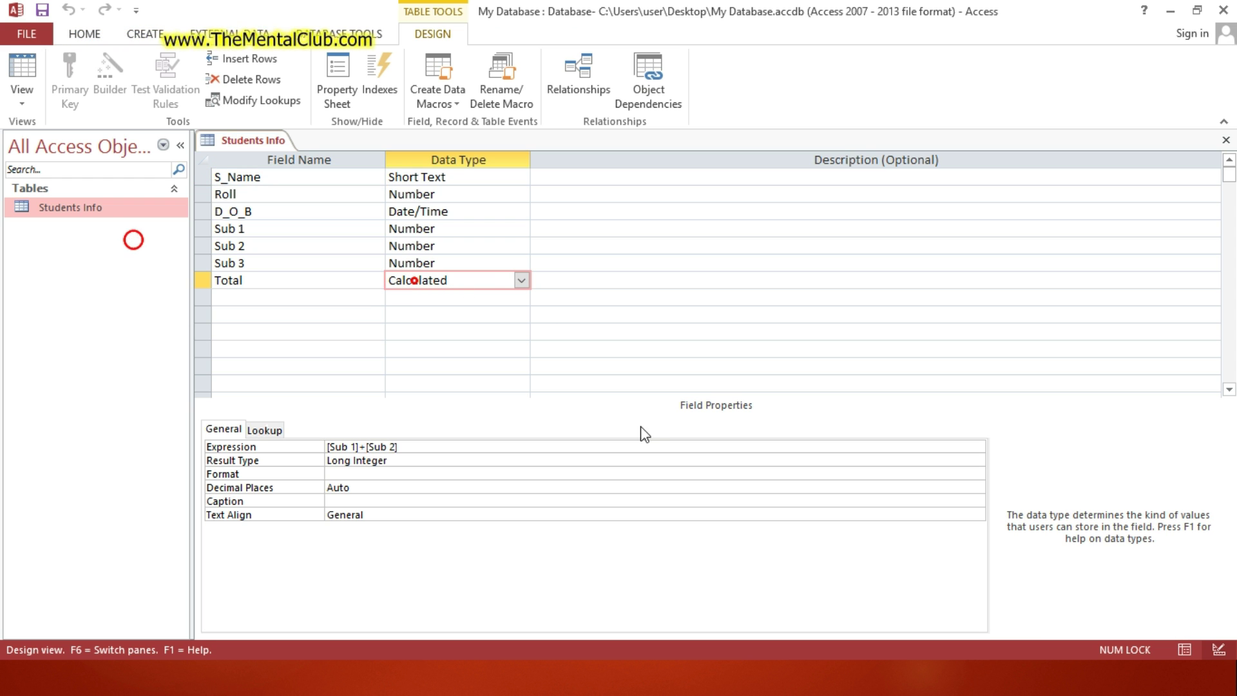
left_click(638, 445)
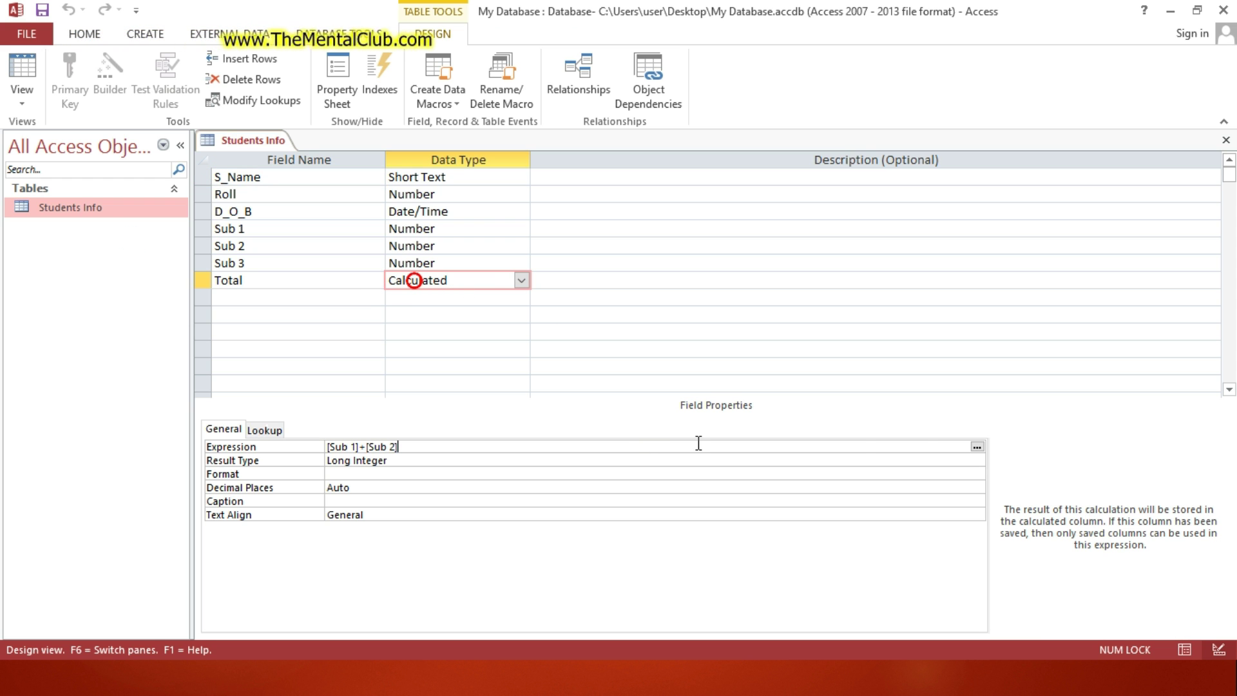
left_click(977, 447)
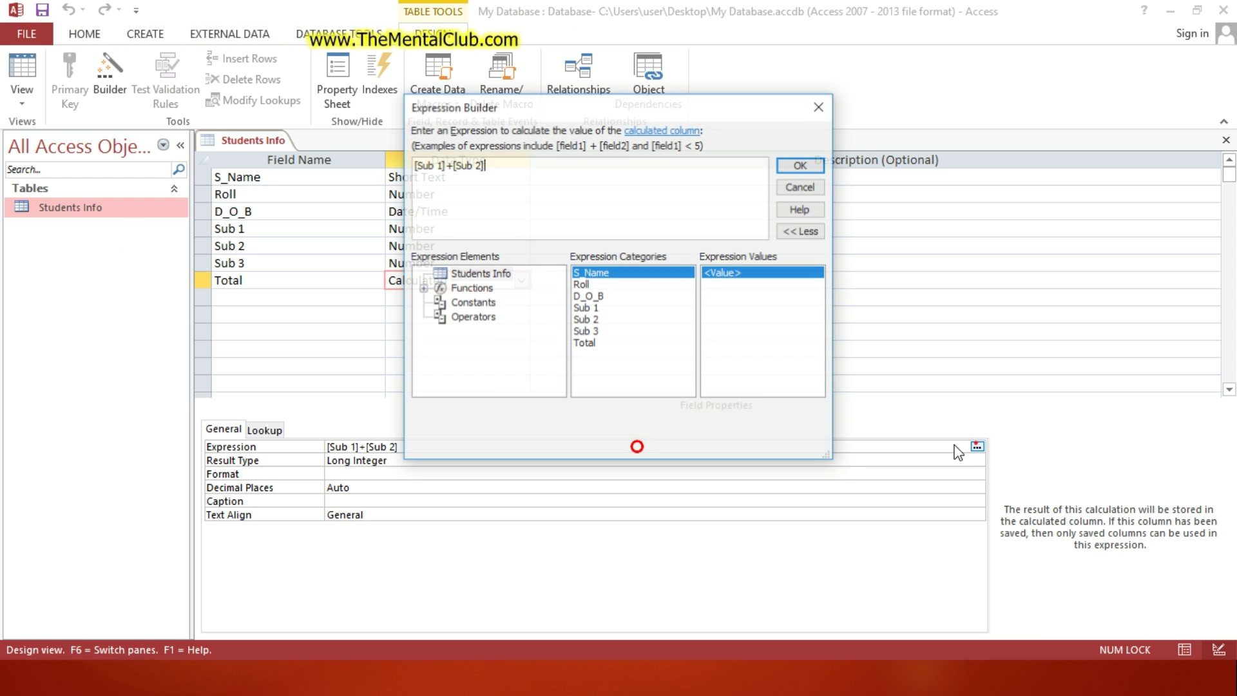
left_click(528, 174)
type("[")
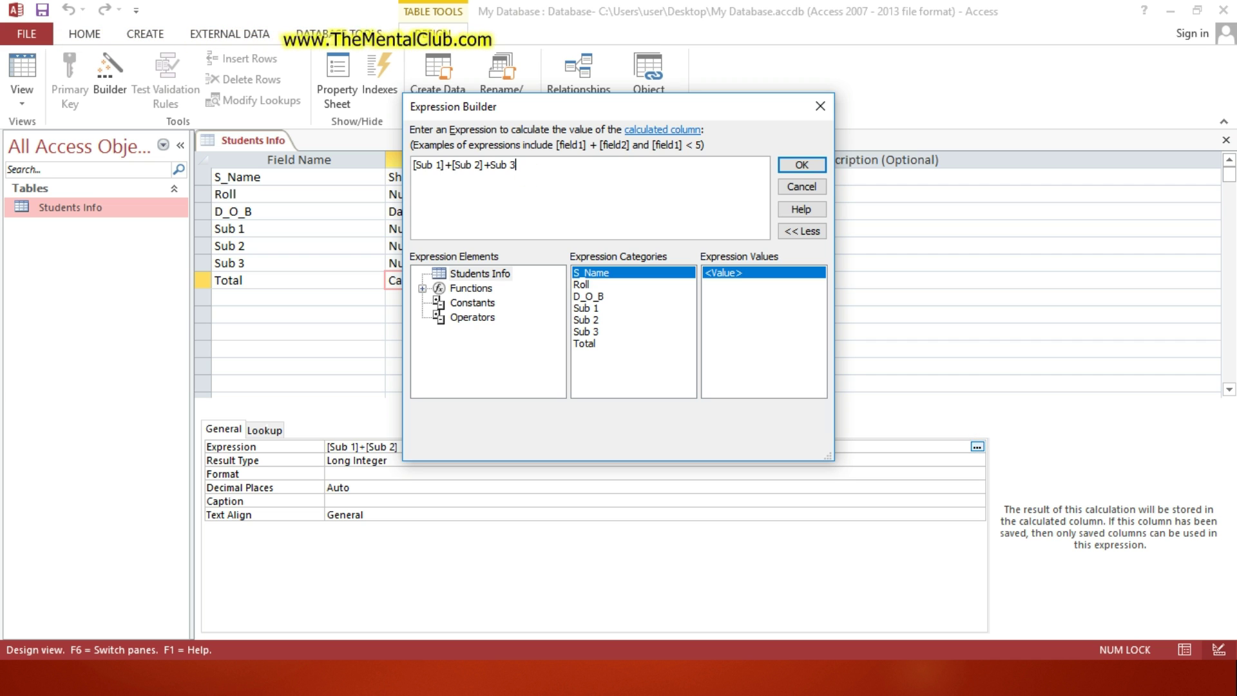
type("Sub 2]+Sub 3]")
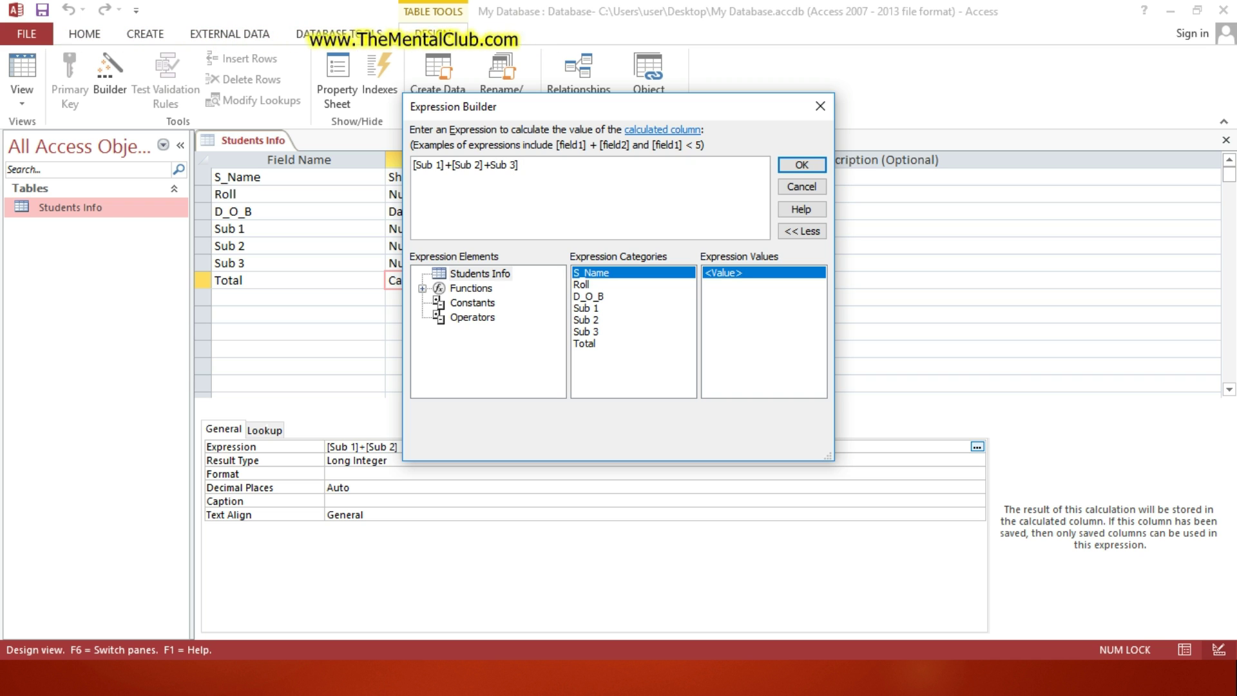
left_click(808, 164)
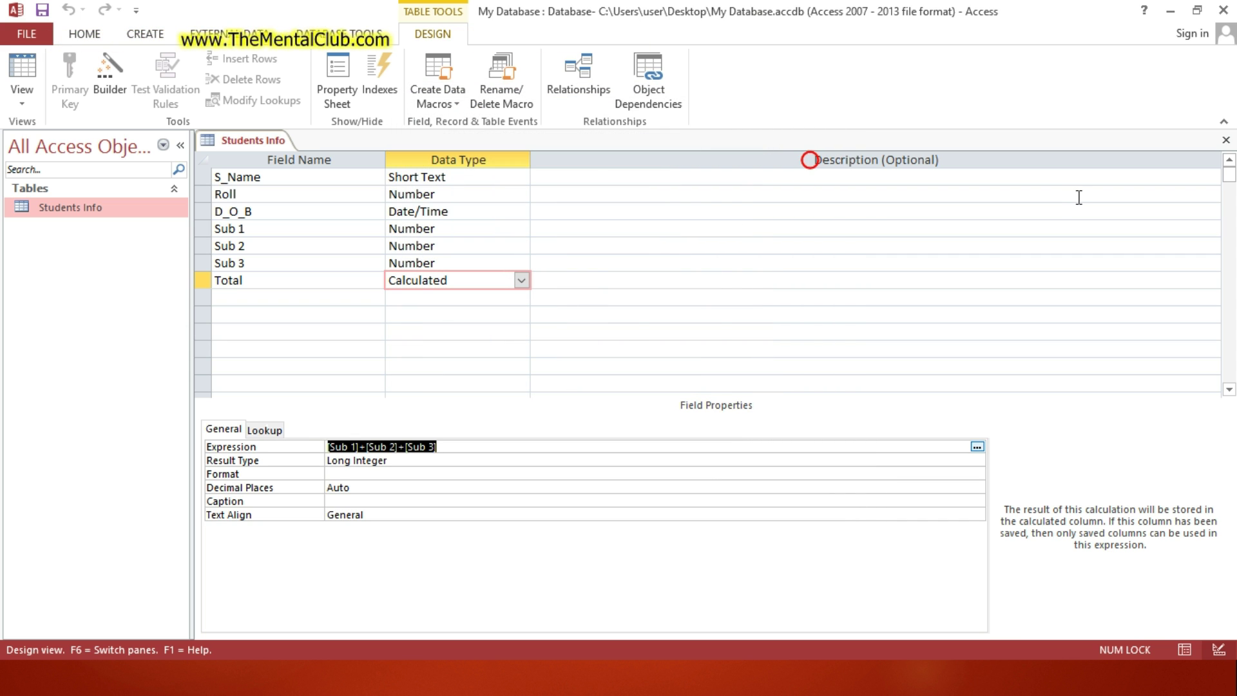
left_click(633, 333)
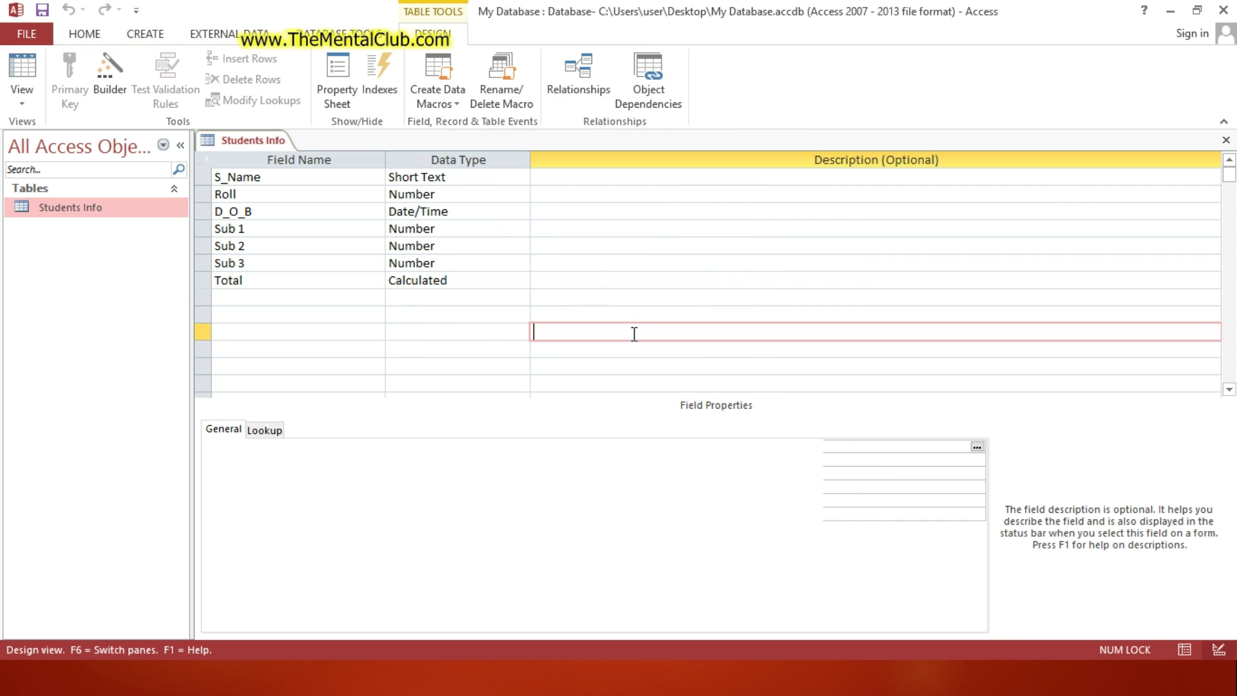
left_click(287, 282)
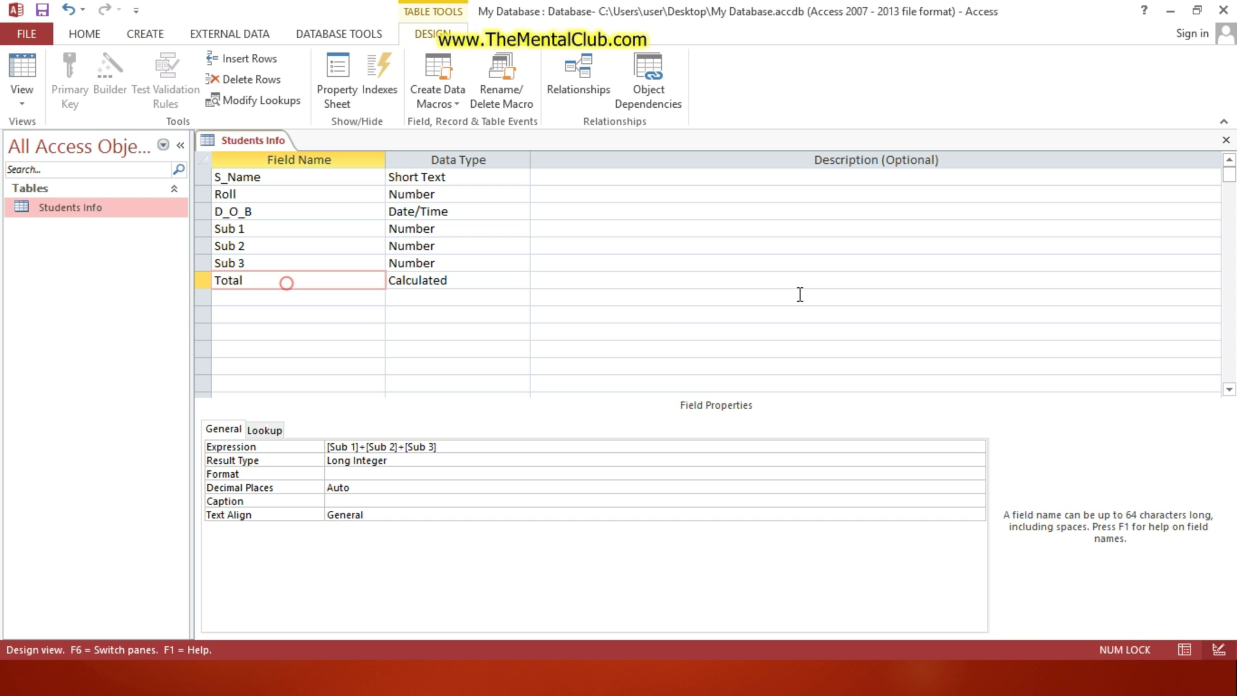
Close Students Info with its design changes saved, and briefly reopen its design to check the fields.
left_click(1226, 140)
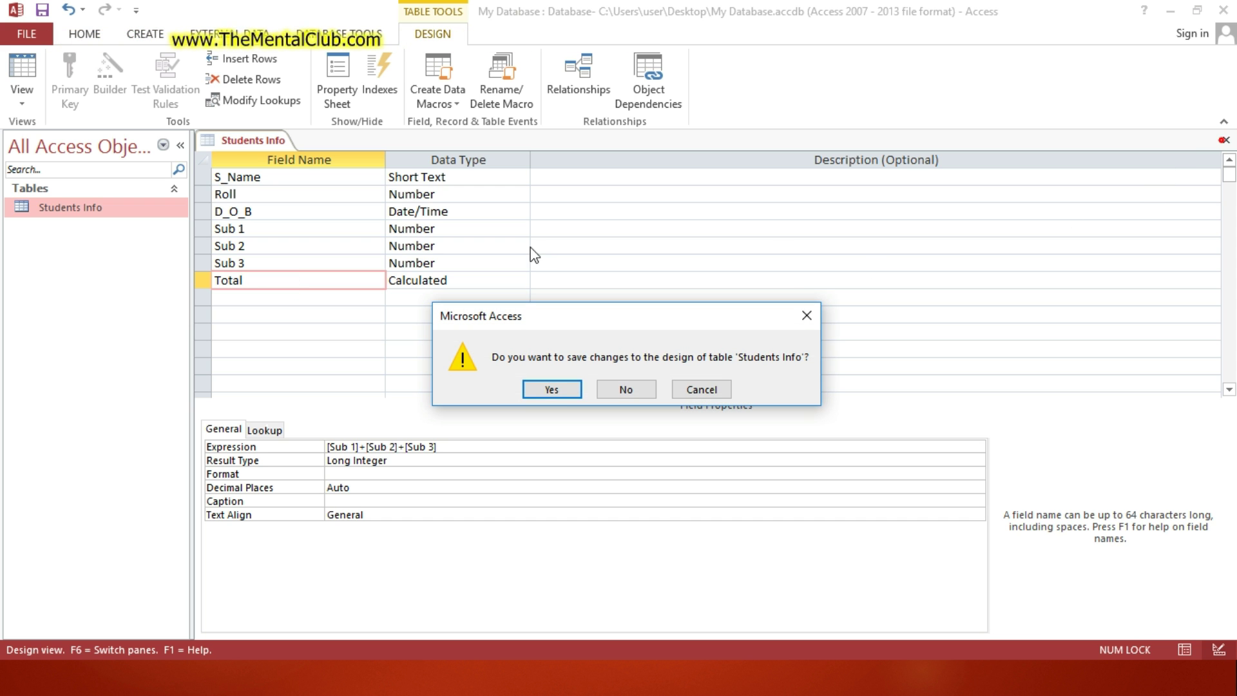
left_click(560, 389)
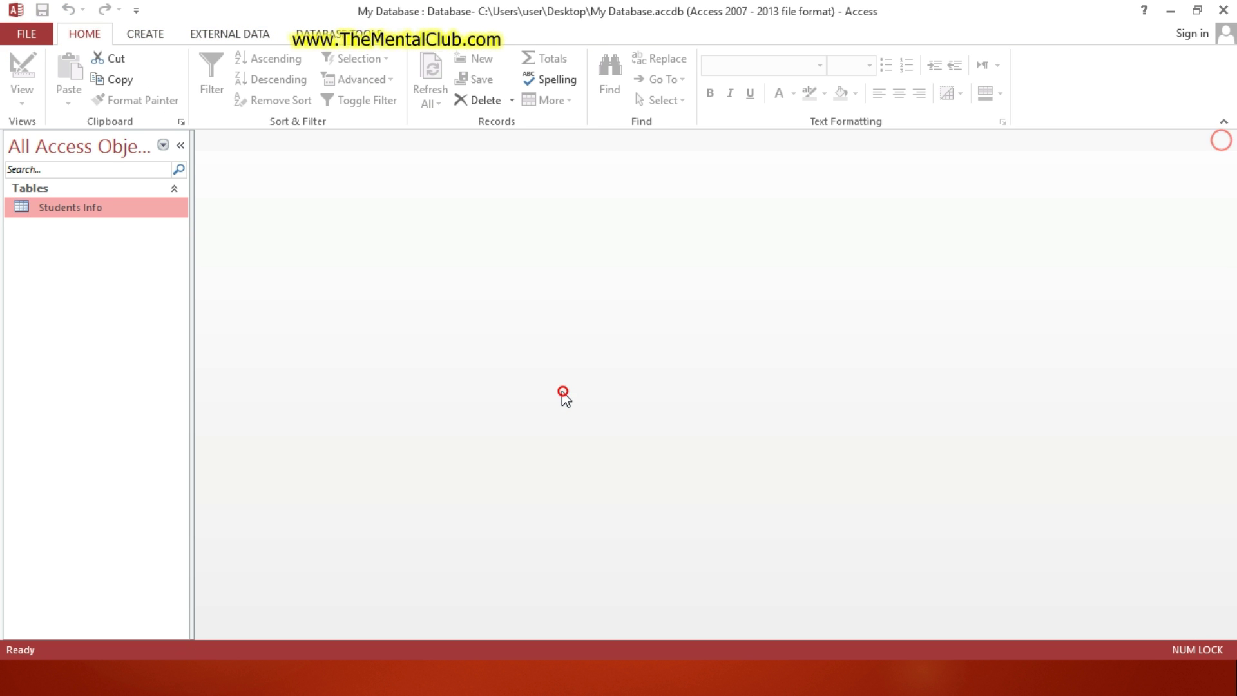
right_click(114, 216)
left_click(164, 248)
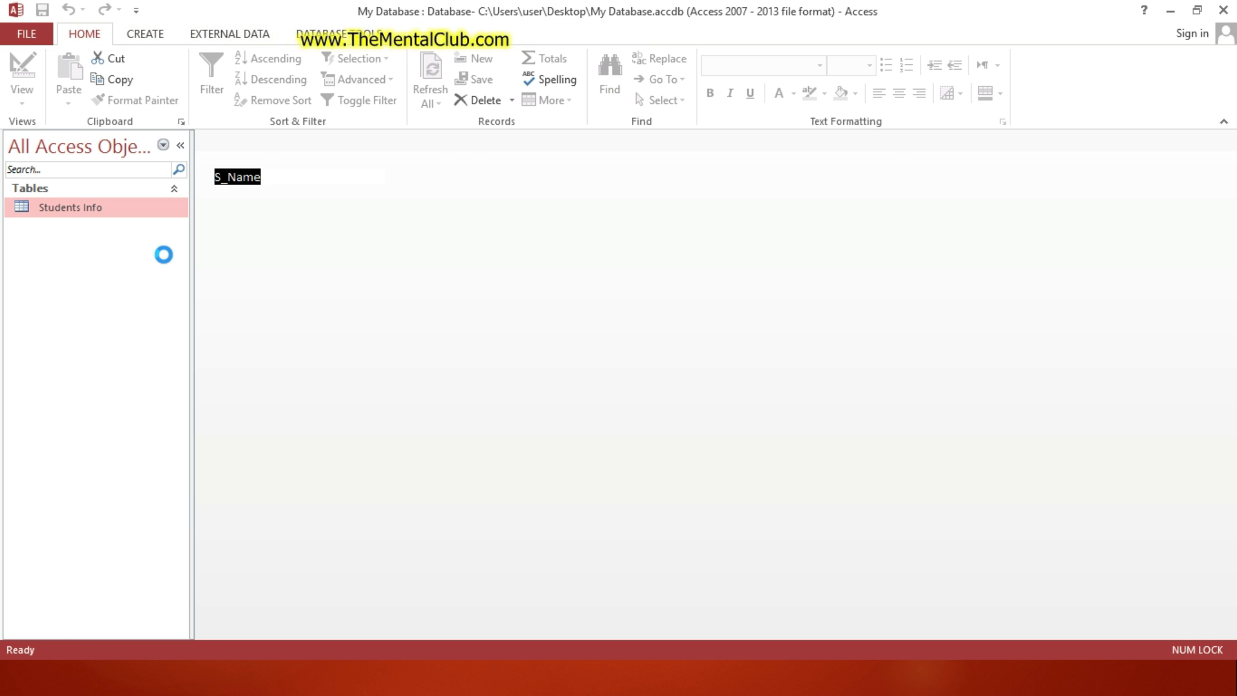
left_click(1225, 140)
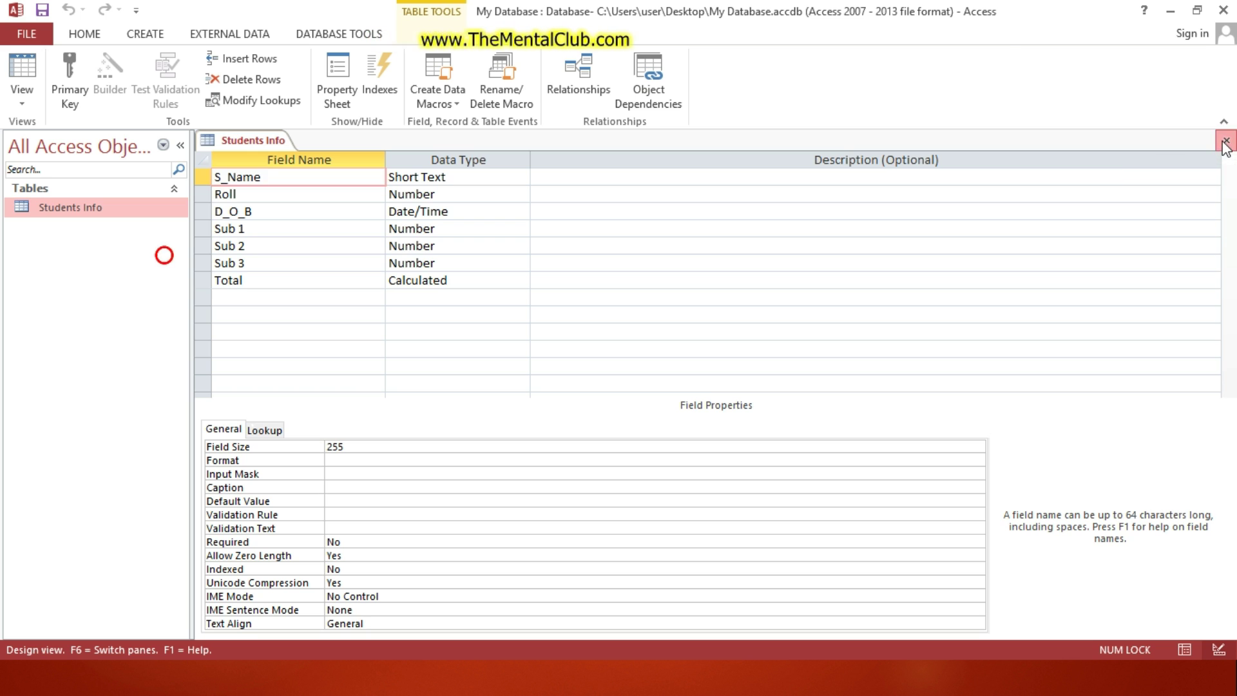
Open Students Info in Datasheet View and enter the first student's name, roll number 1 and date of birth.
double_click(127, 211)
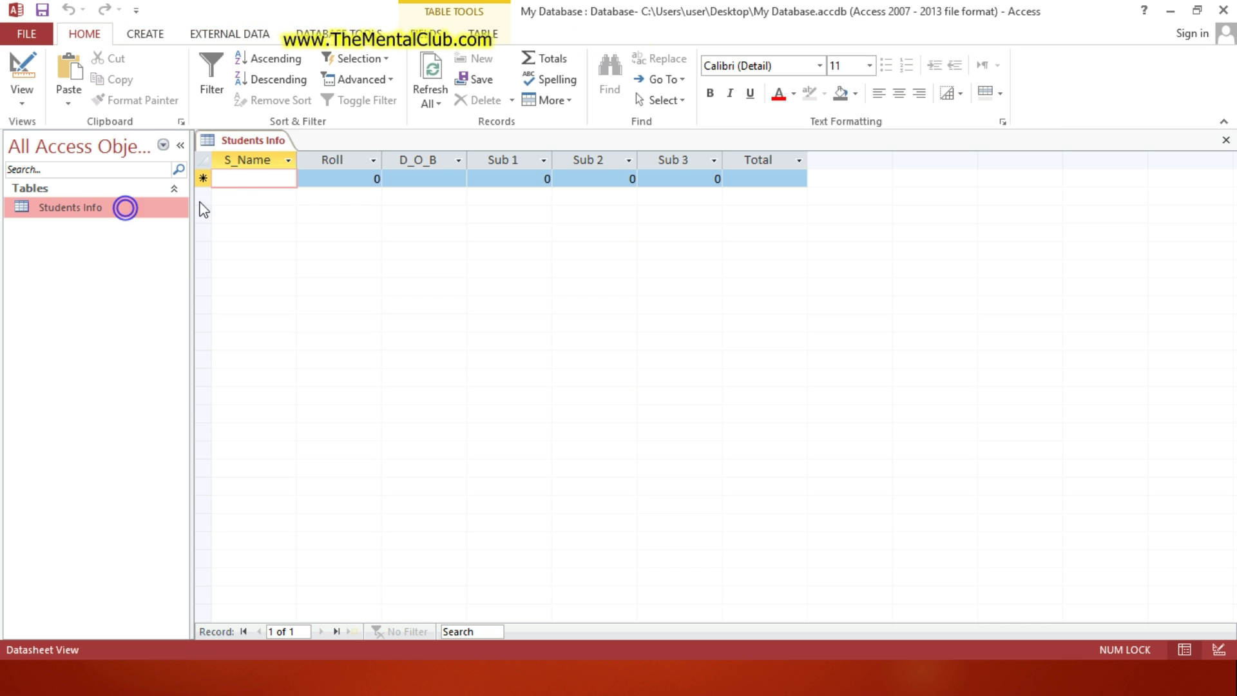
left_click(242, 179)
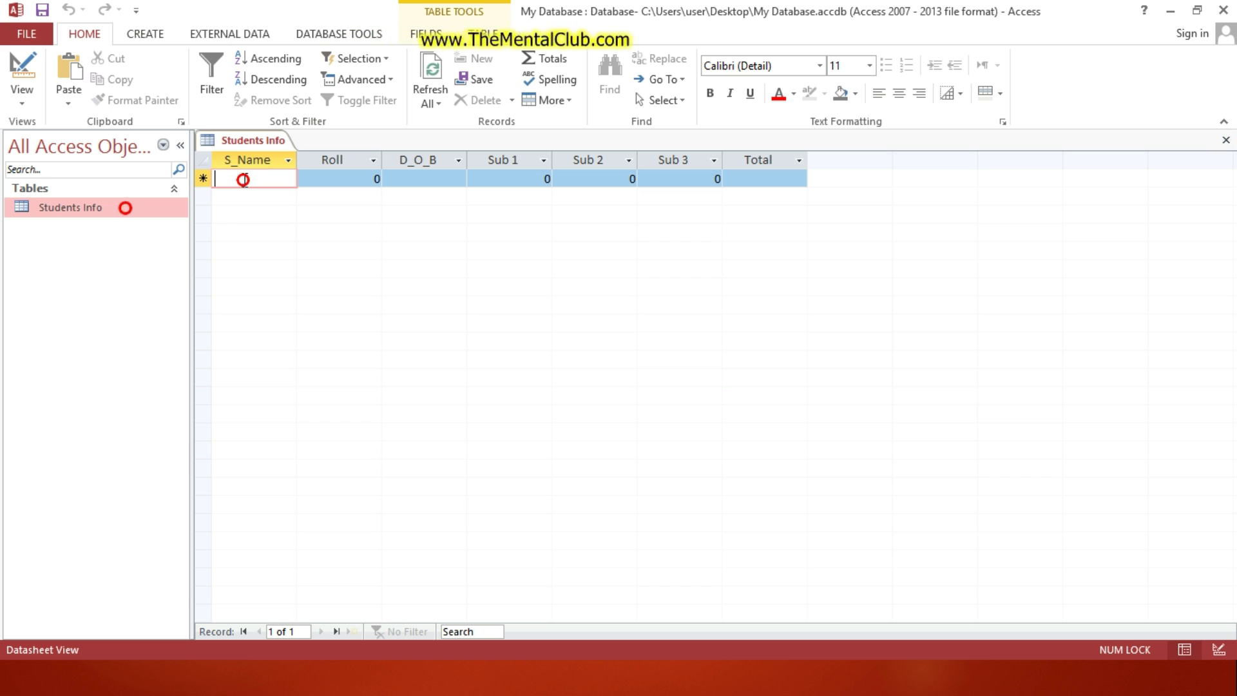
type("Biswajit")
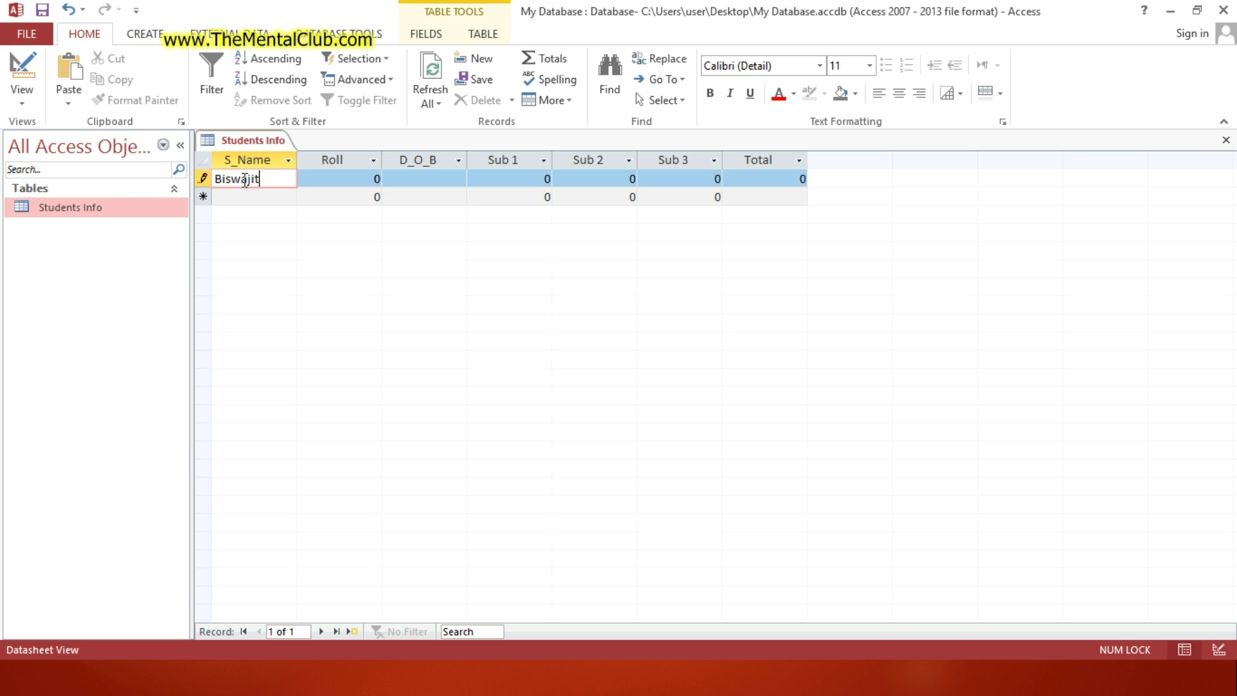
key("Tab")
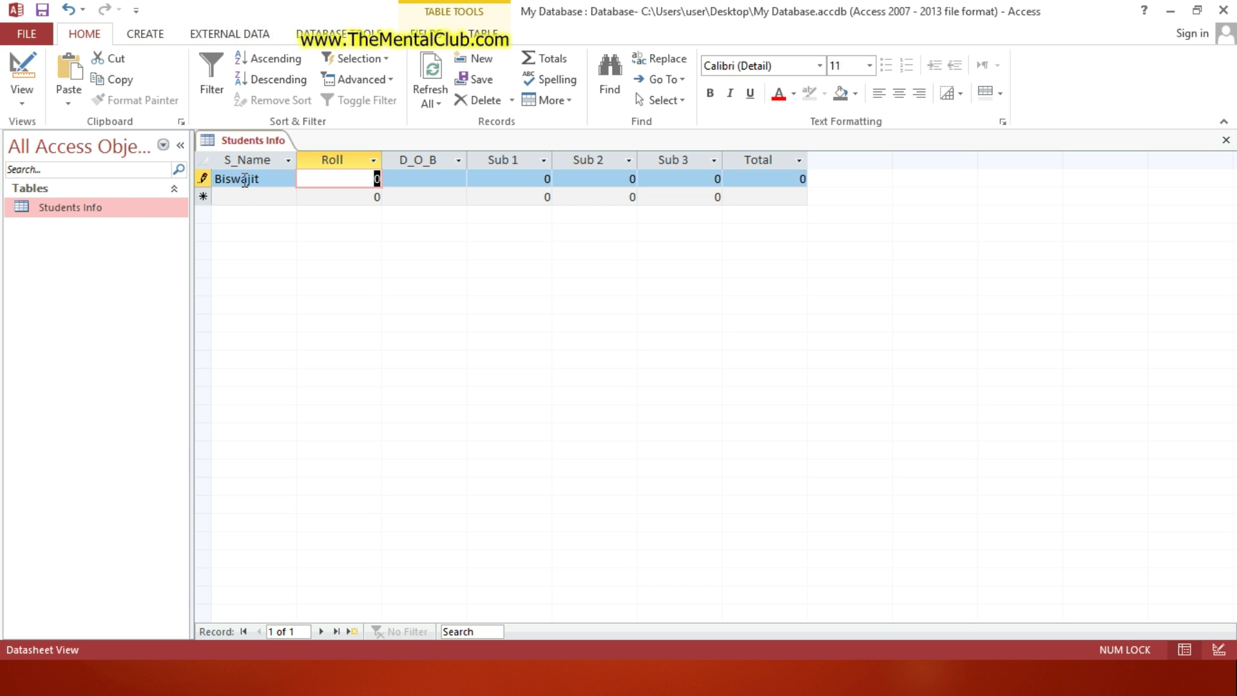
type("1")
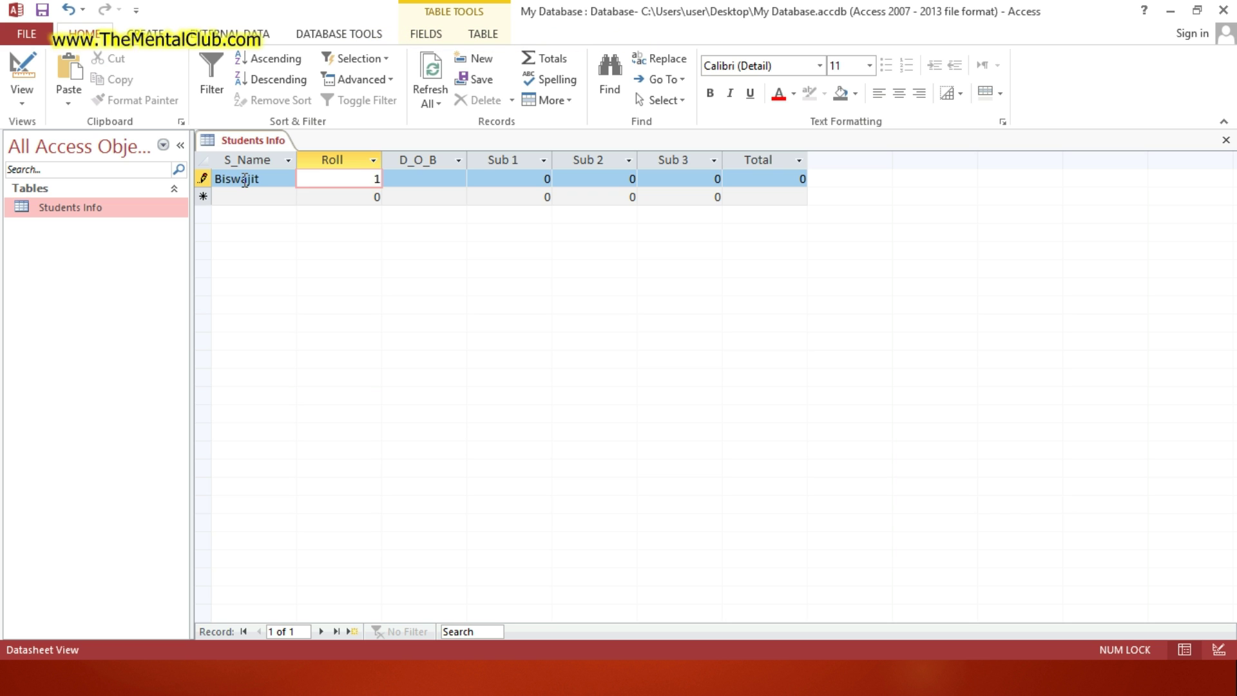
key("Tab")
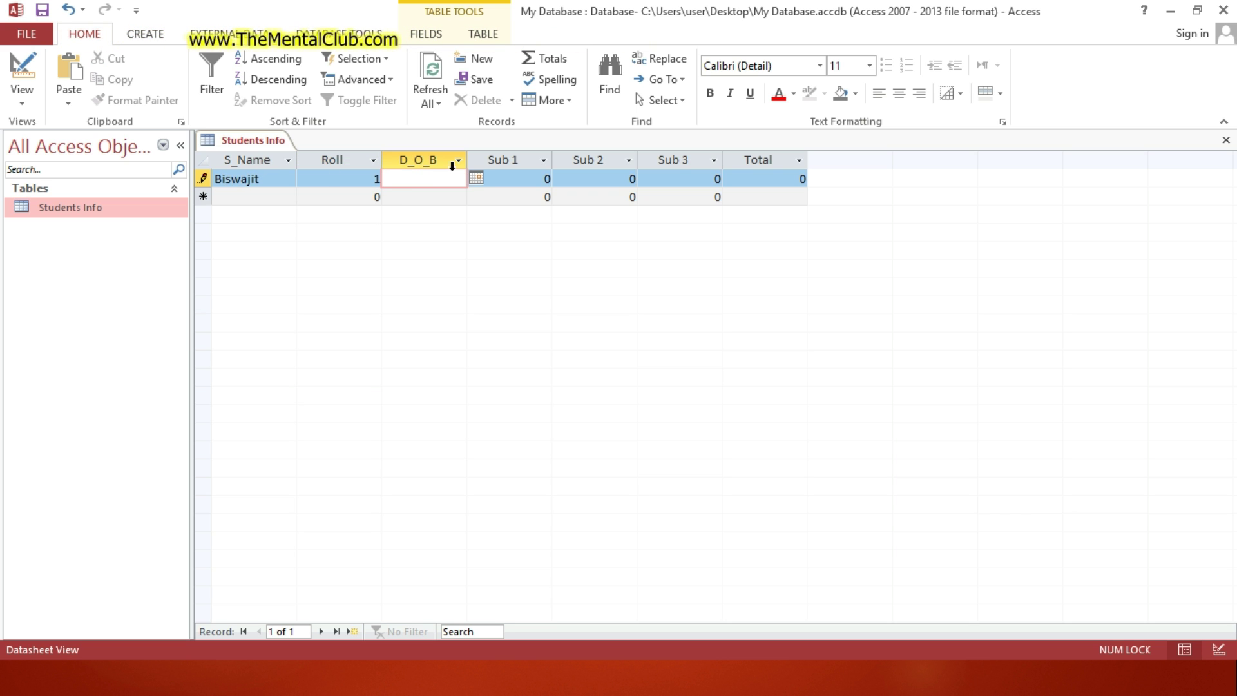
left_click(476, 178)
left_click(402, 258)
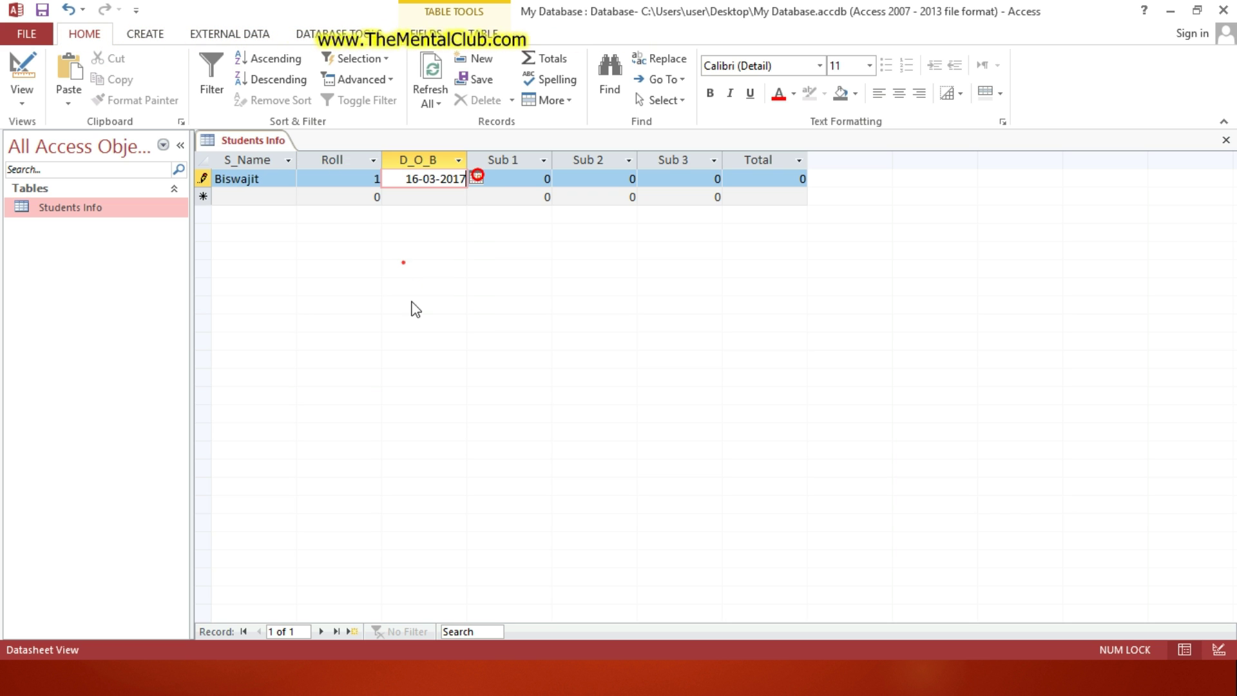
Enter the first student's marks as 10 for Sub 1, 56 for Sub 2 and 75 for Sub 3, completing the record.
key("Tab")
left_click(547, 178)
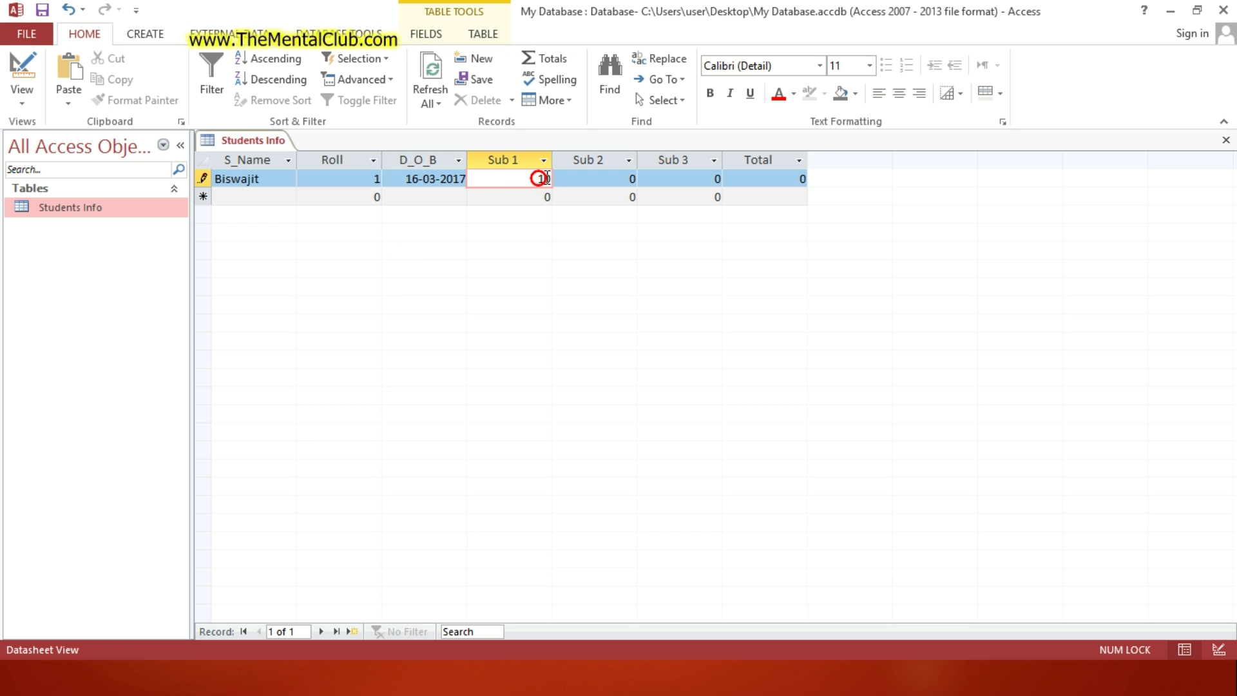
type("100")
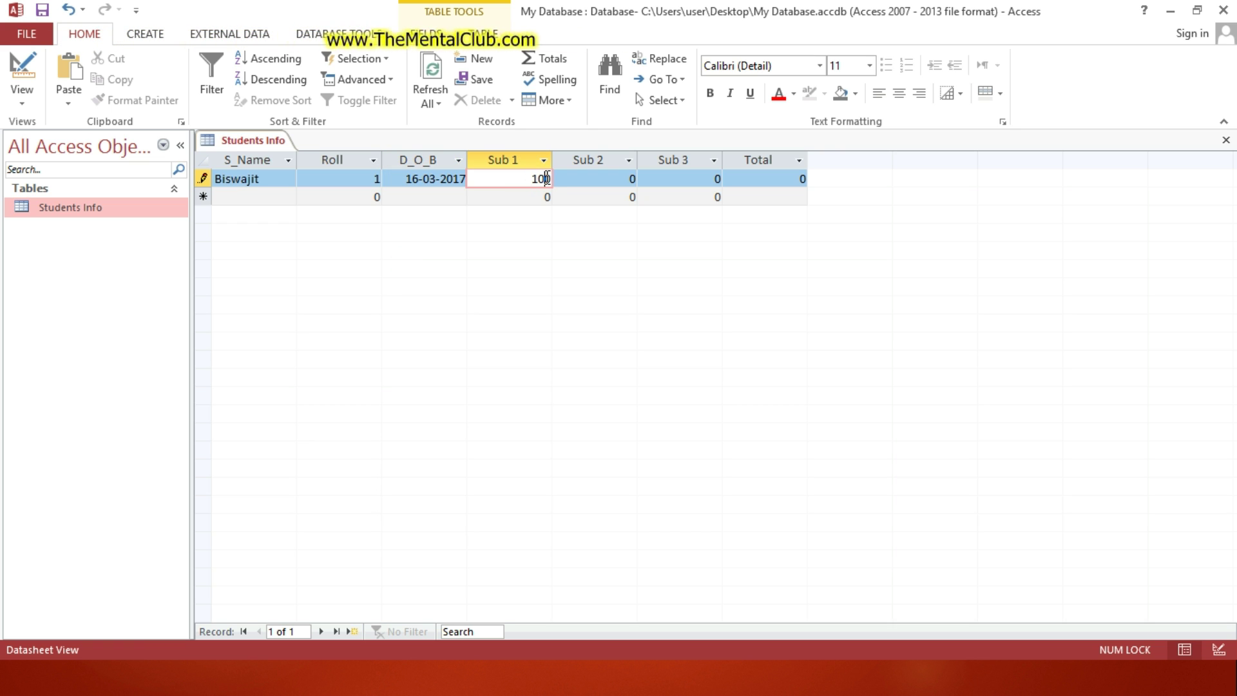
key("BackSpace")
key("Tab")
type("56")
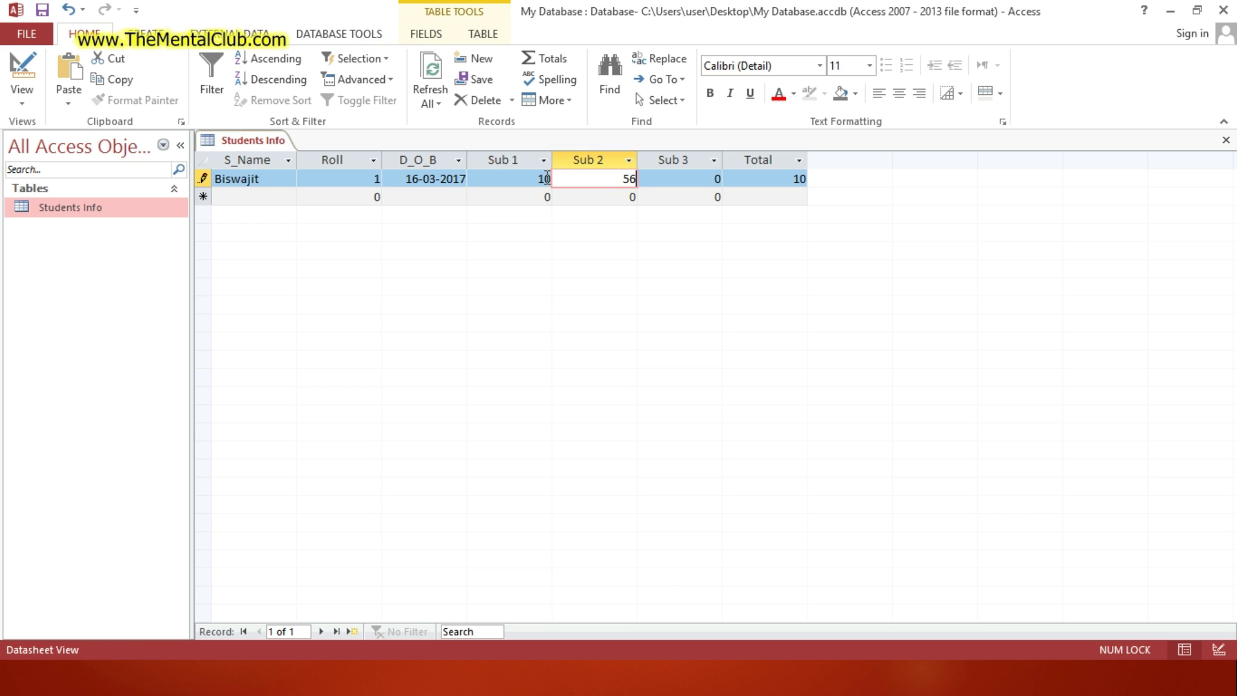
key("Tab")
type("75")
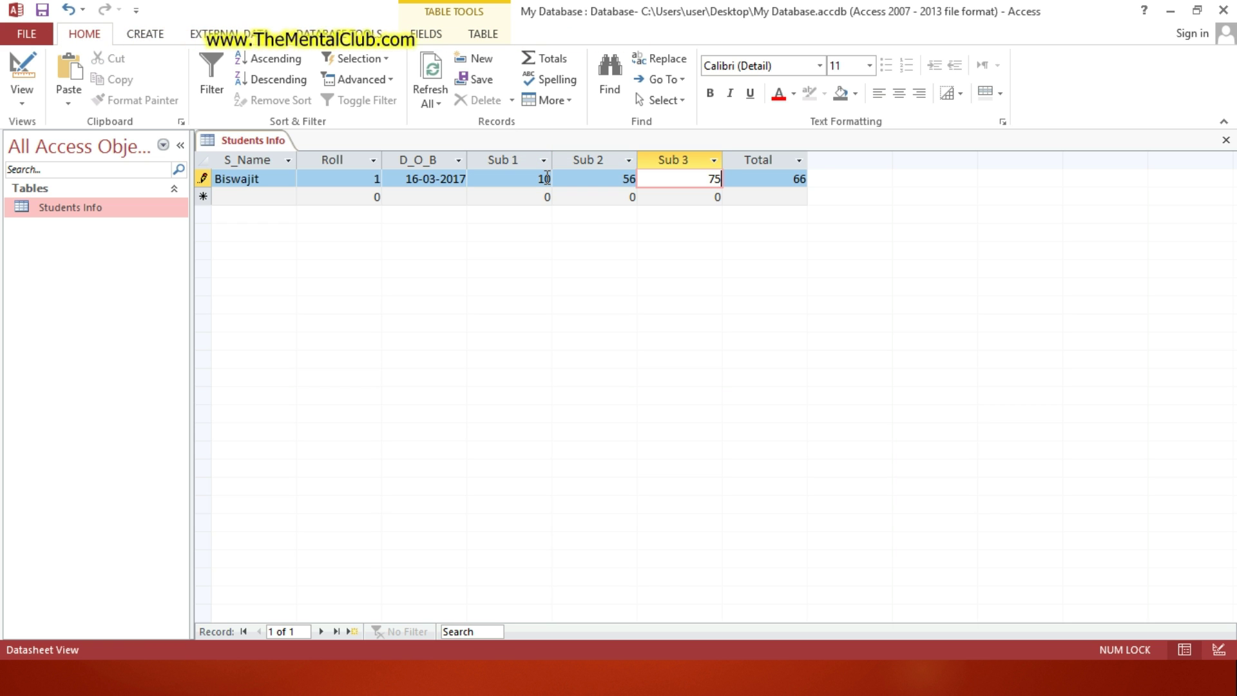
key("Tab")
key("Tab")
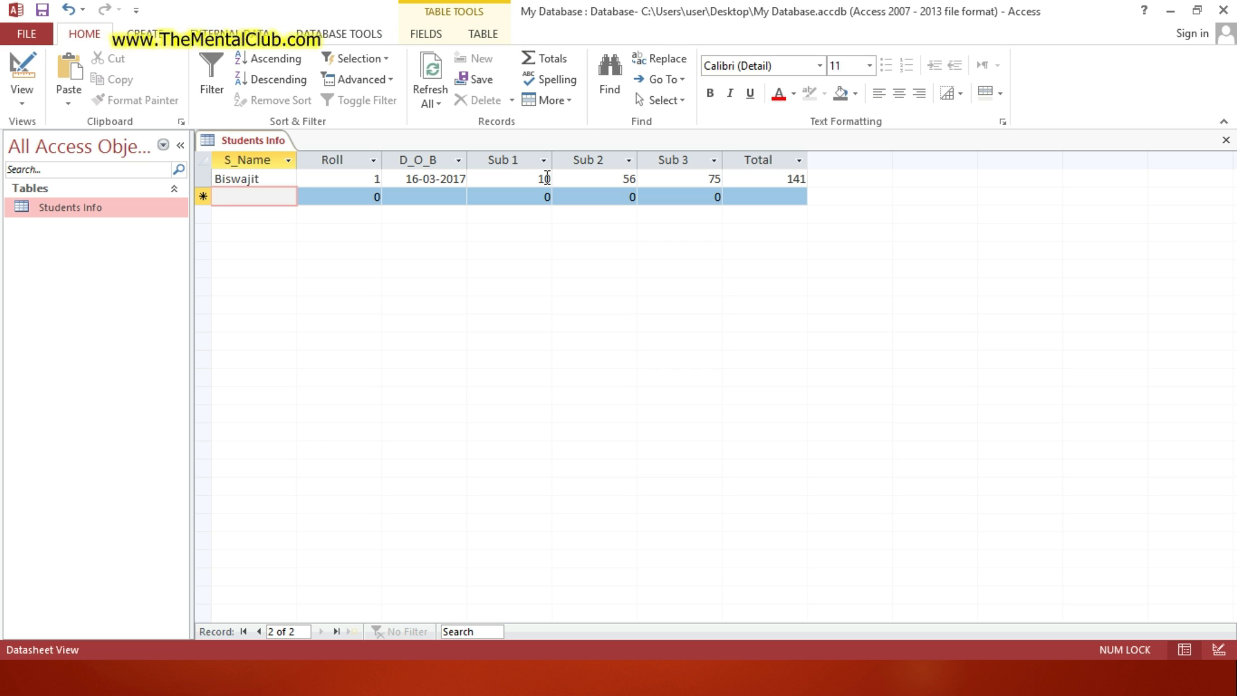
Start a second record with the student's name and roll number 2.
type("Joy")
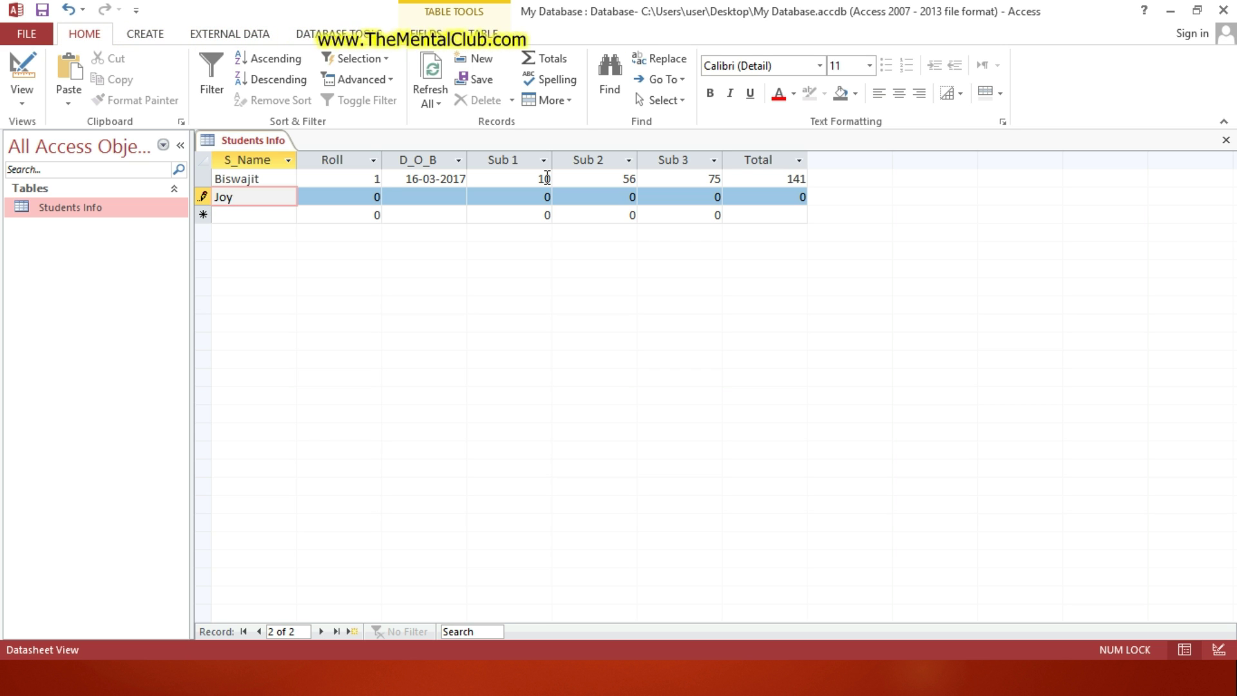
key("Tab")
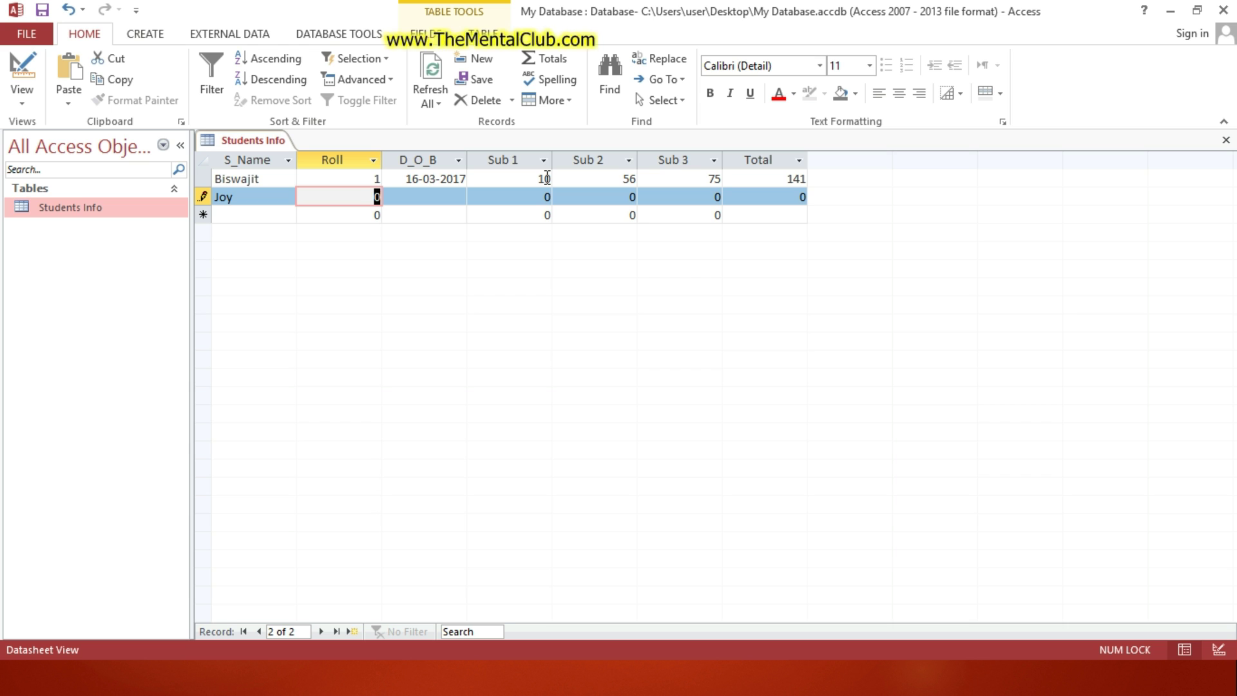
type("2")
key("Tab")
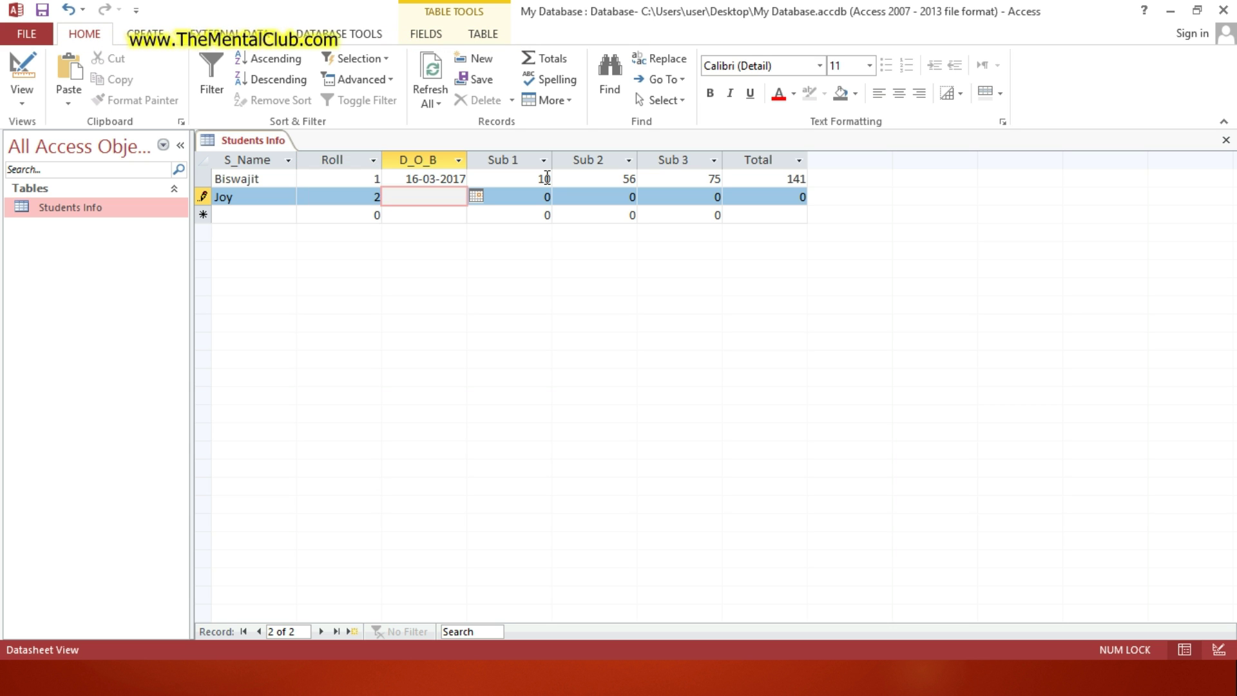
Browse the months in the second student's date-of-birth calendar and choose today's date.
left_click(478, 198)
left_click(472, 213)
left_click(473, 214)
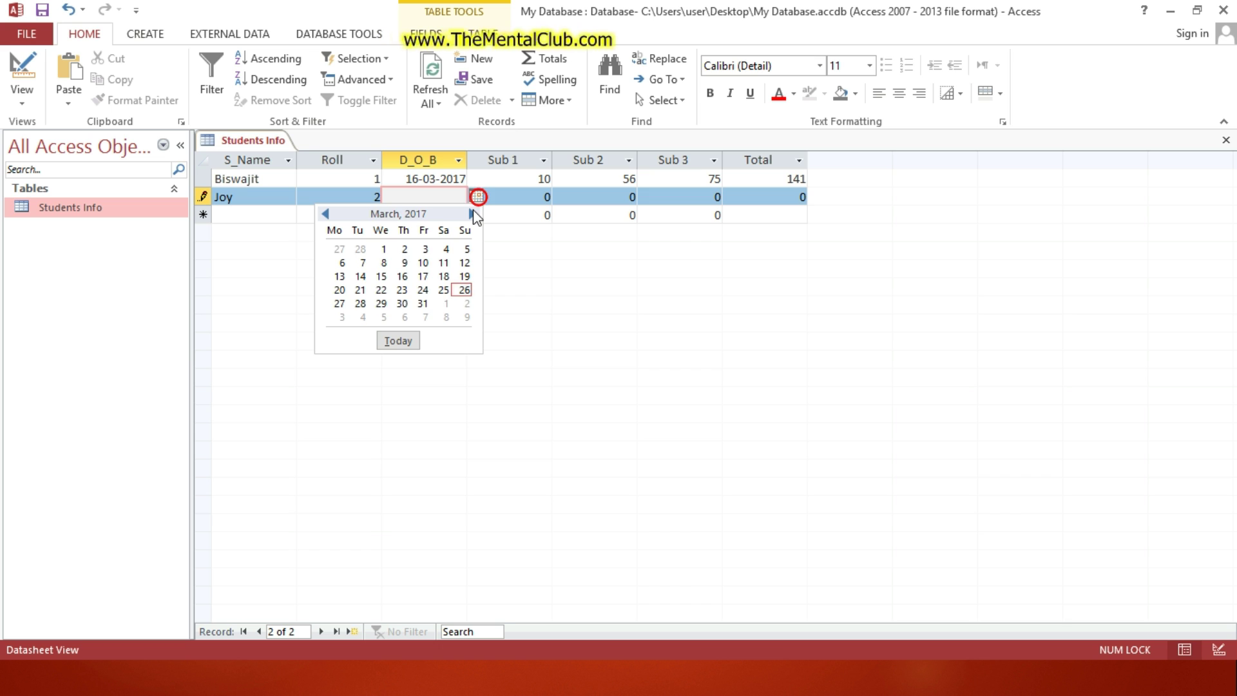
left_click(472, 214)
left_click(472, 213)
left_click(472, 213)
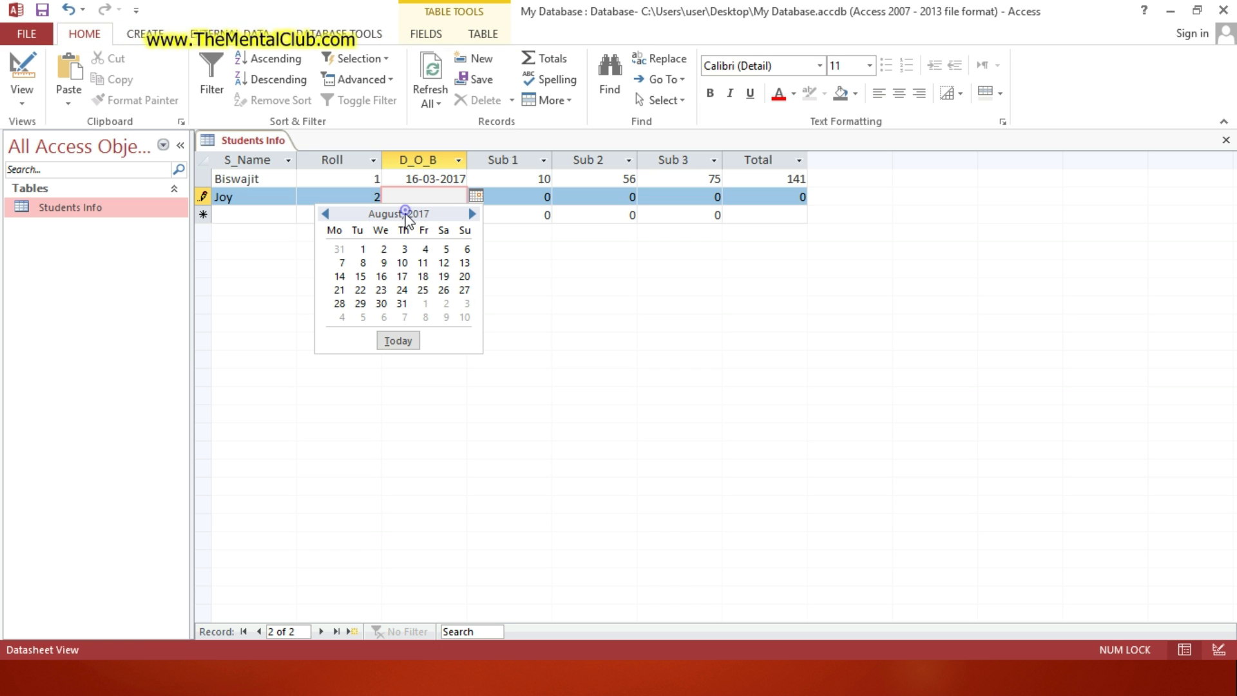
left_click(326, 213)
left_click(325, 213)
left_click(325, 213)
left_click(325, 213)
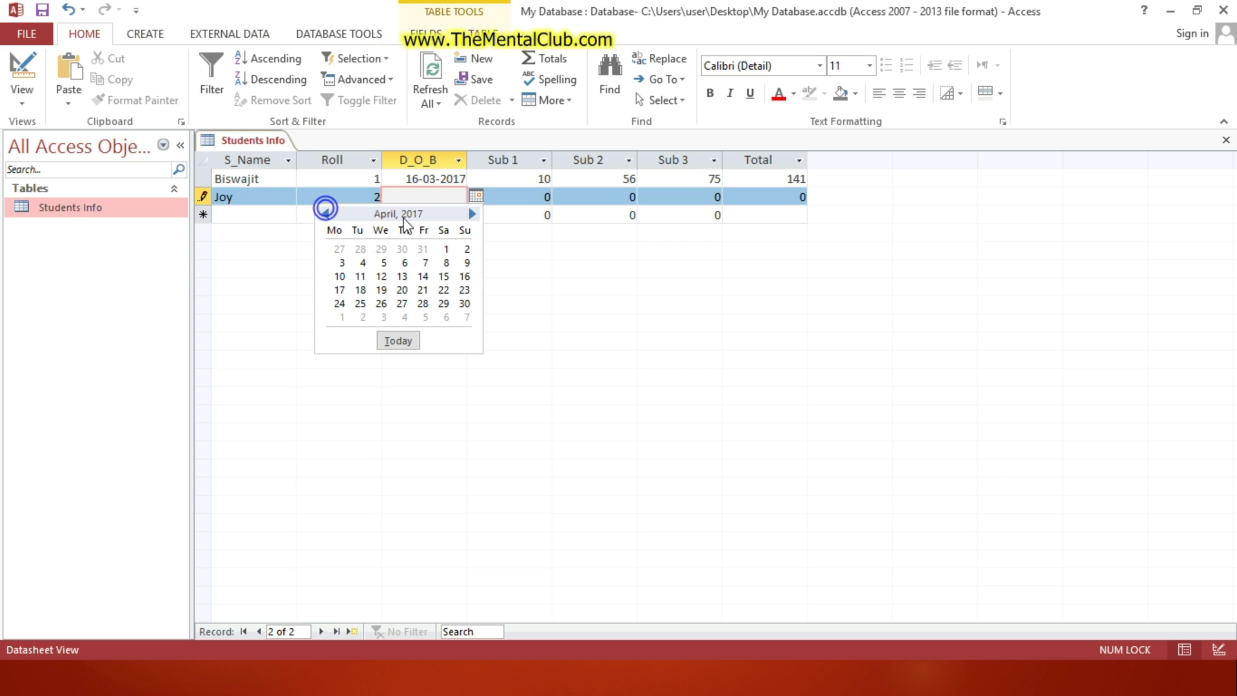
left_click(398, 341)
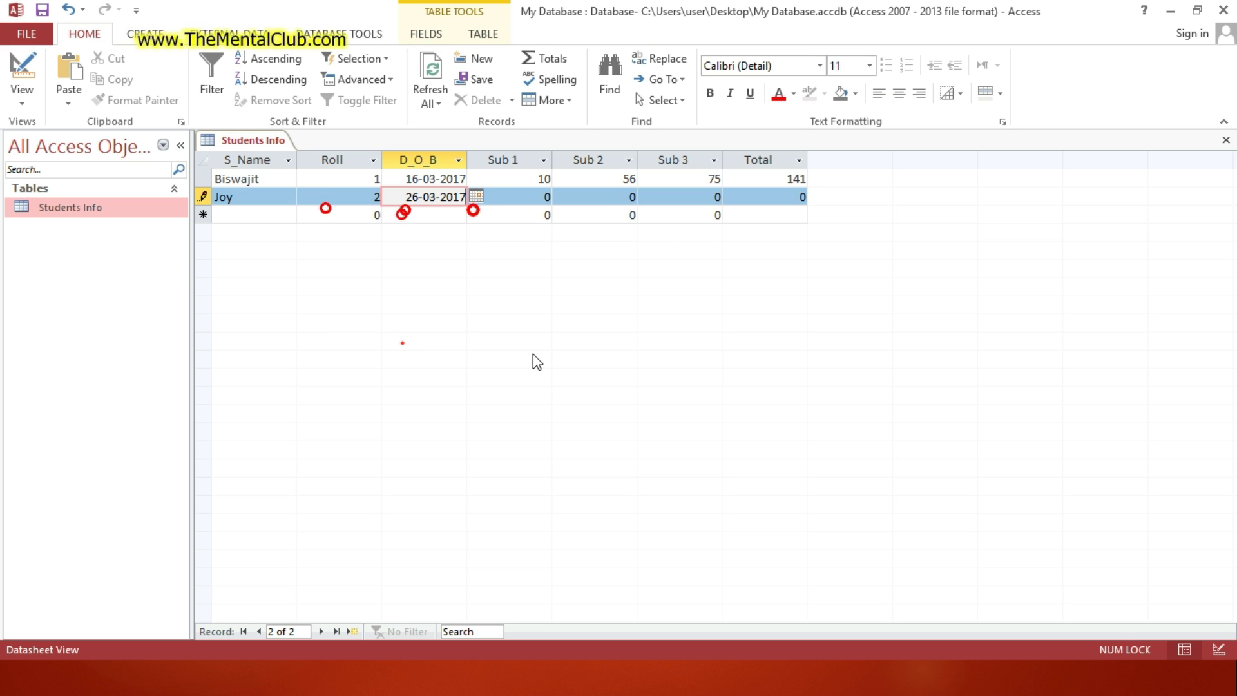
Enter the second student's marks as 99 for Sub 1, 85 for Sub 2 and 100 for Sub 3, completing the record.
left_click(537, 195)
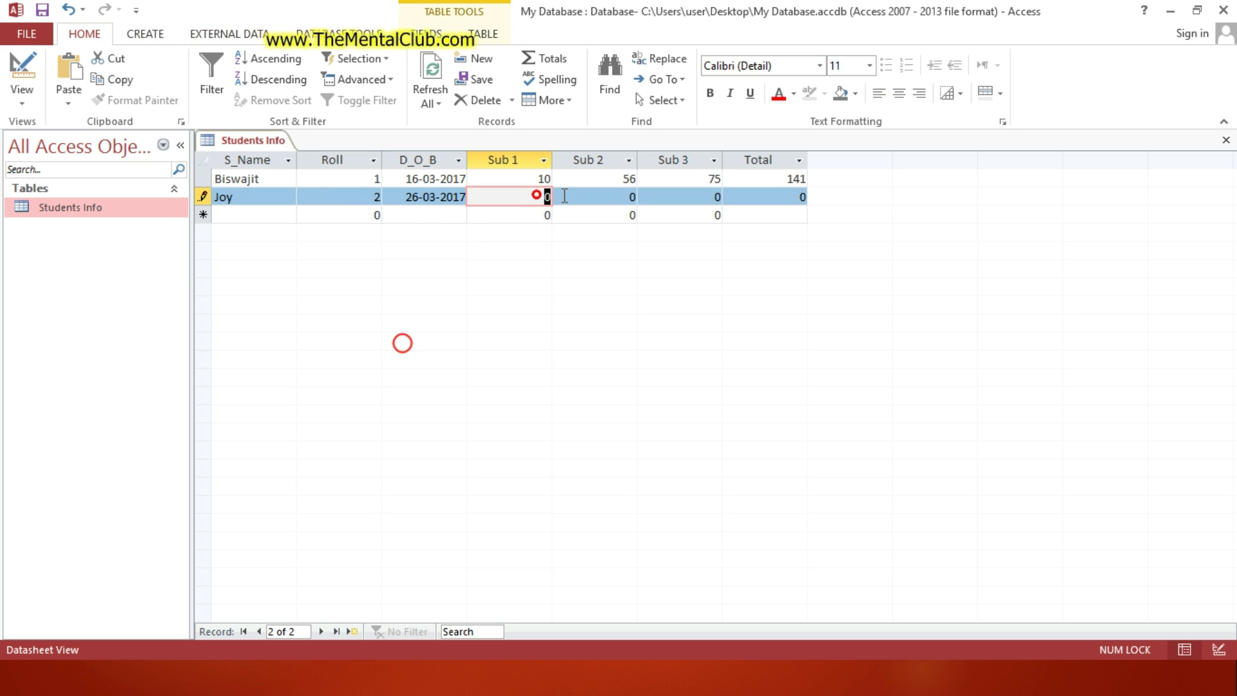
type("99")
key("Tab")
type("85")
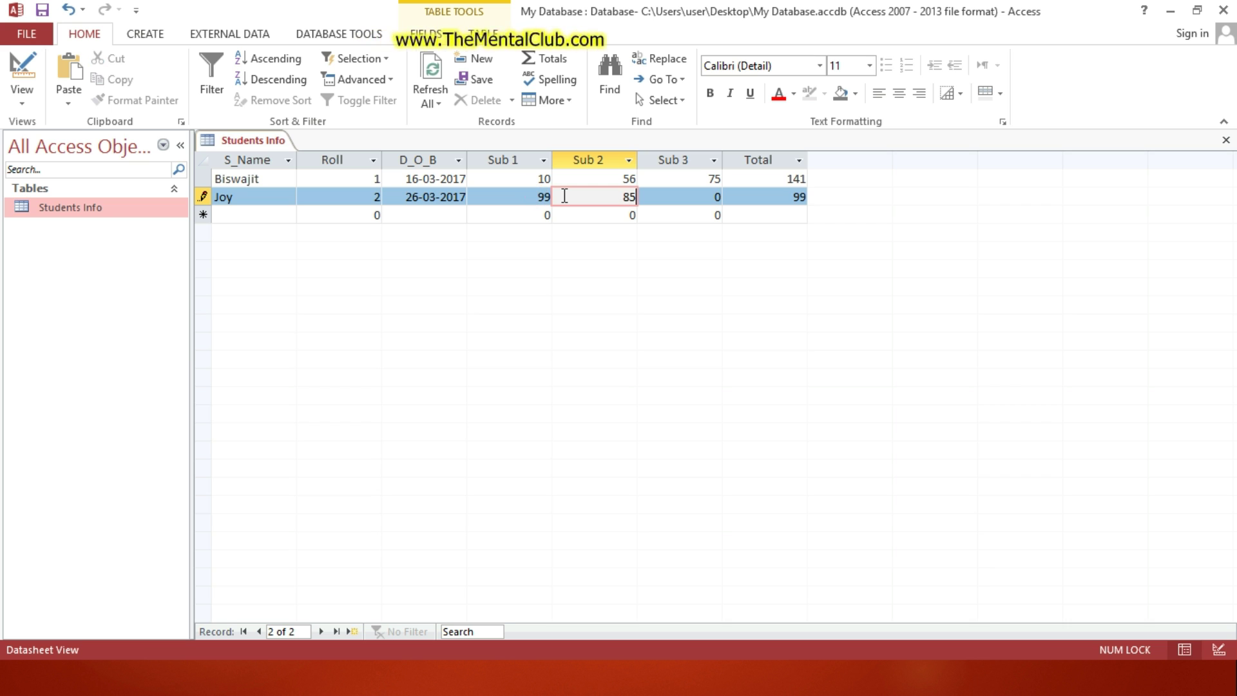
key("Tab")
type("100")
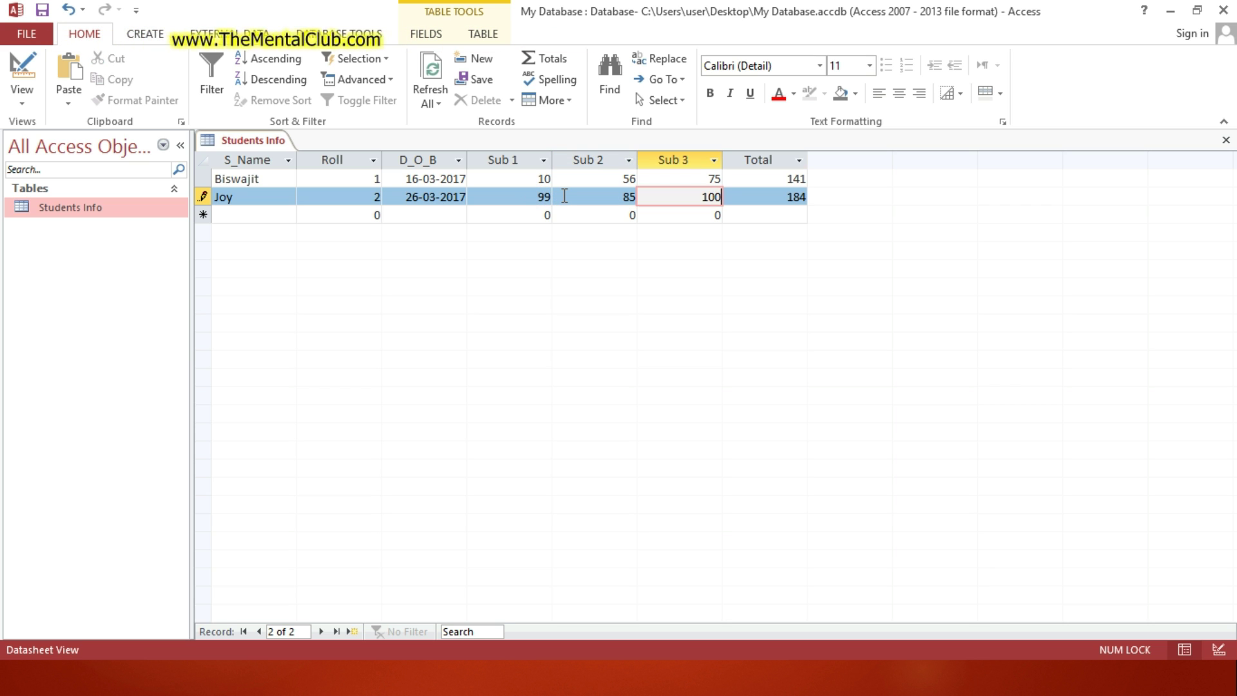
key("Tab")
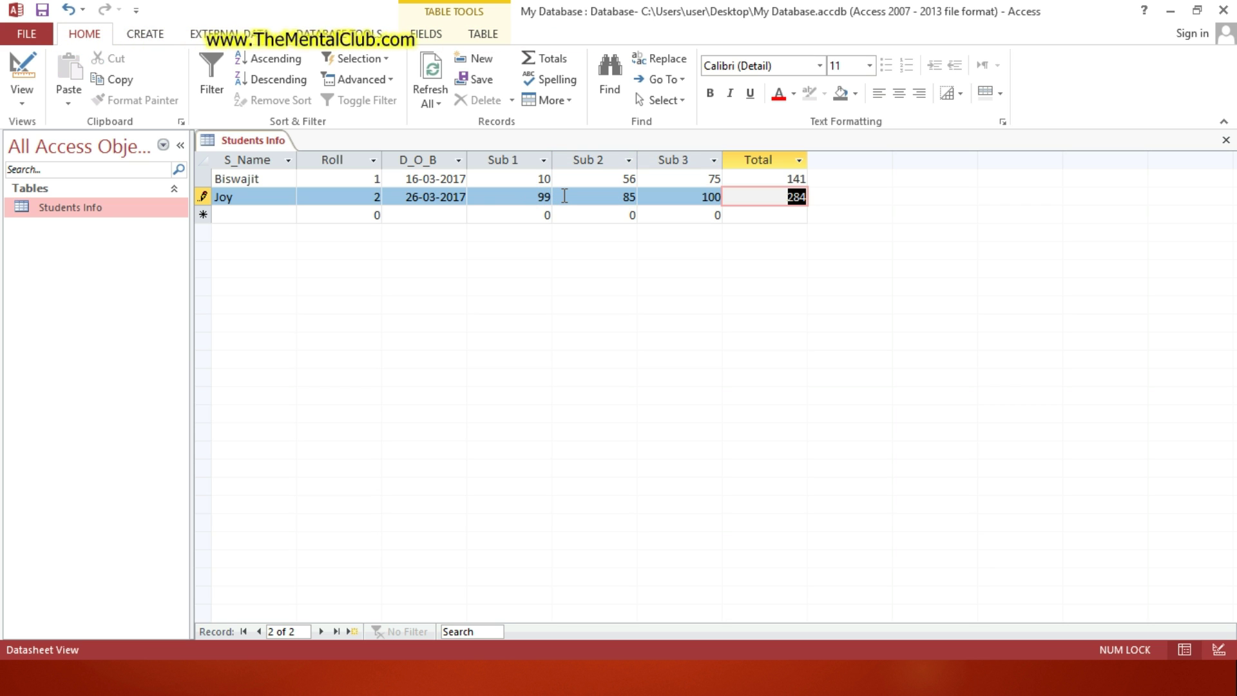
left_click(443, 216)
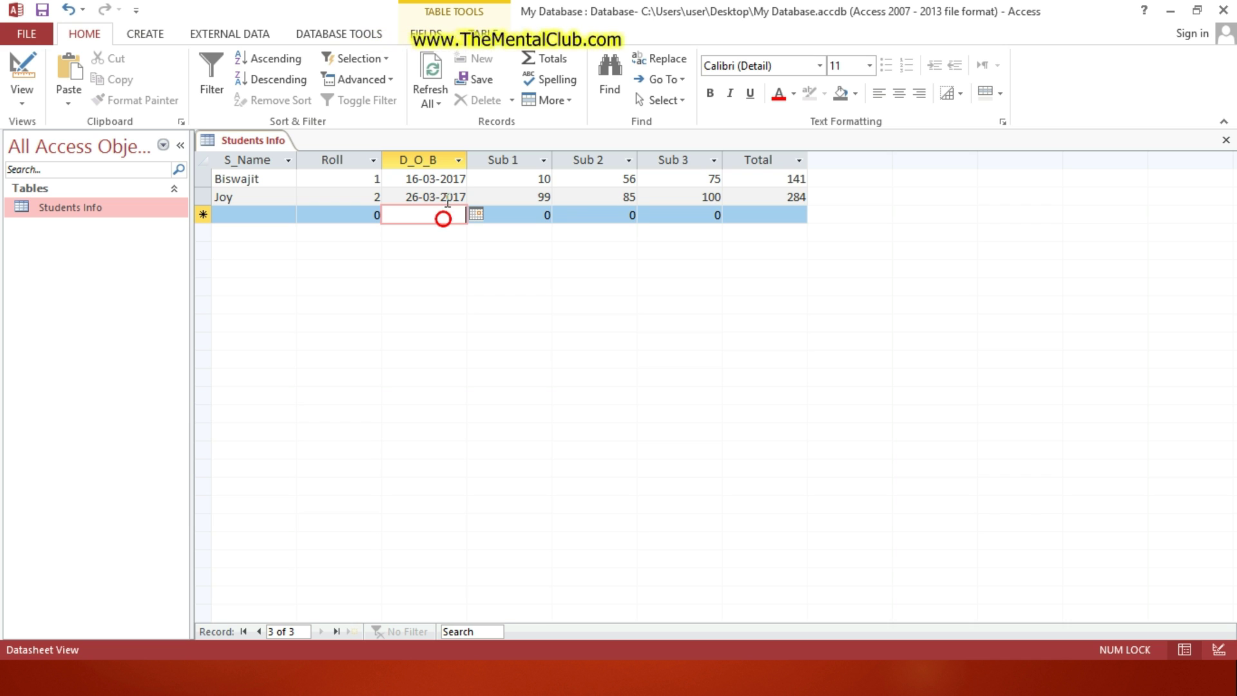
key("Up")
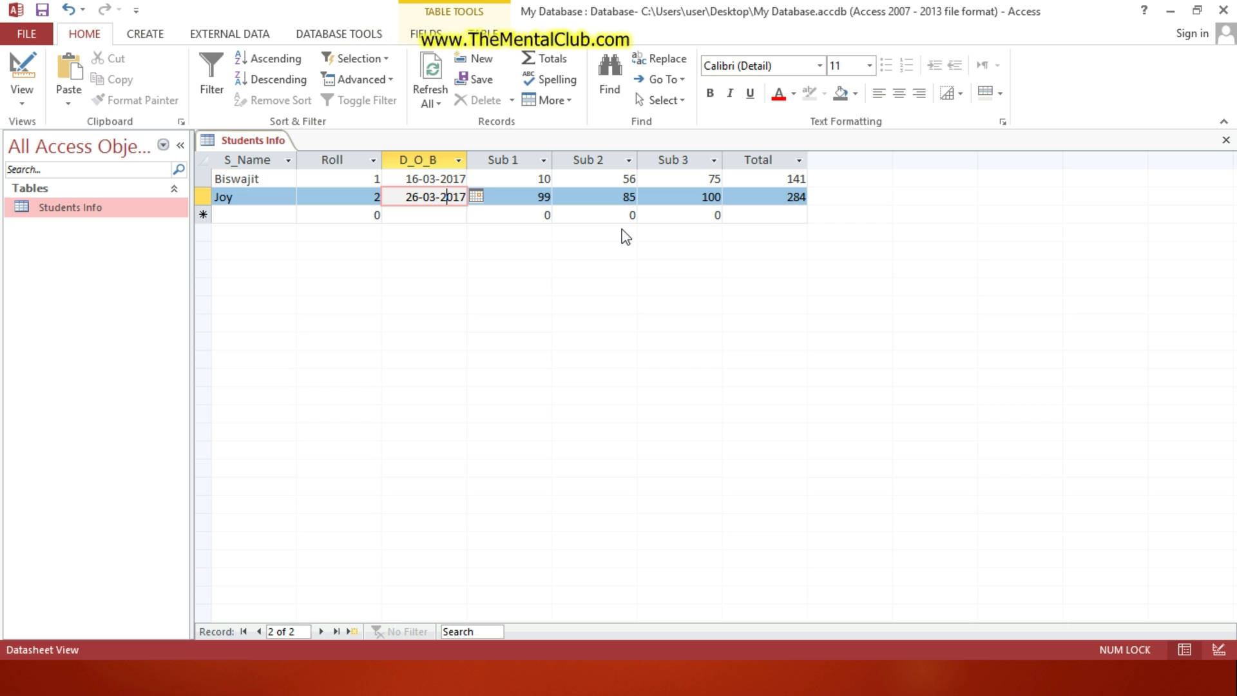
Close and reopen the Students Info table to check the stored student records, leaving the table closed.
left_click(1225, 143)
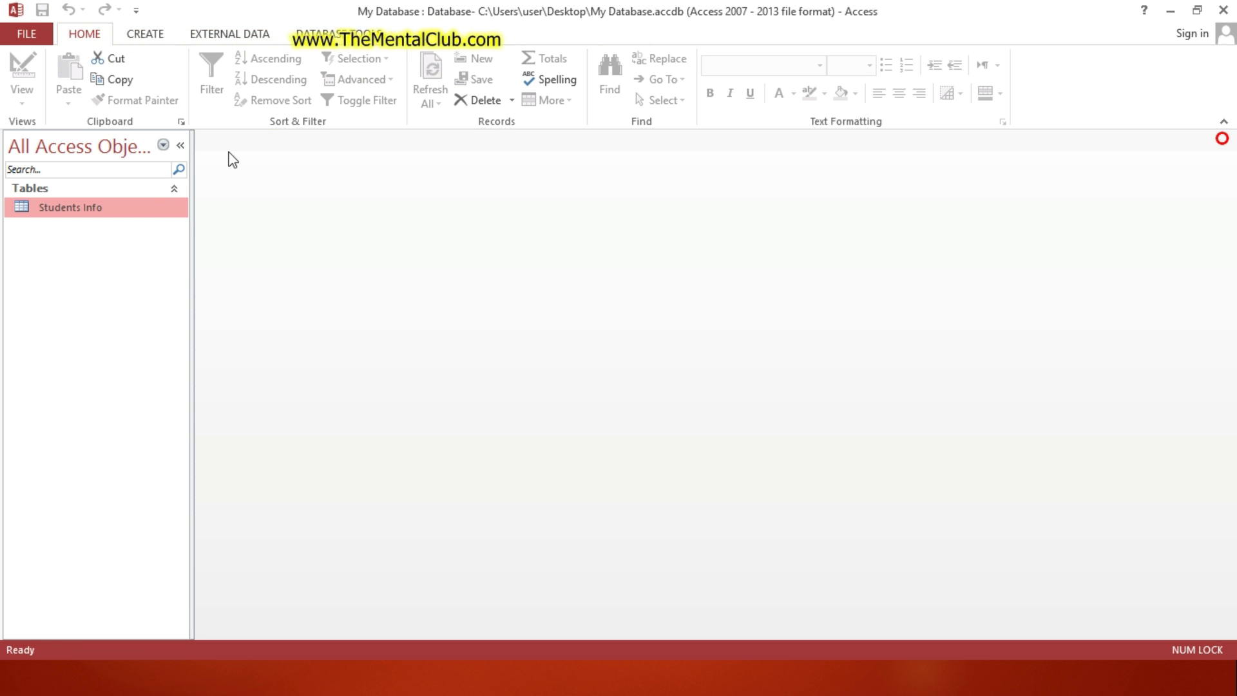
double_click(160, 206)
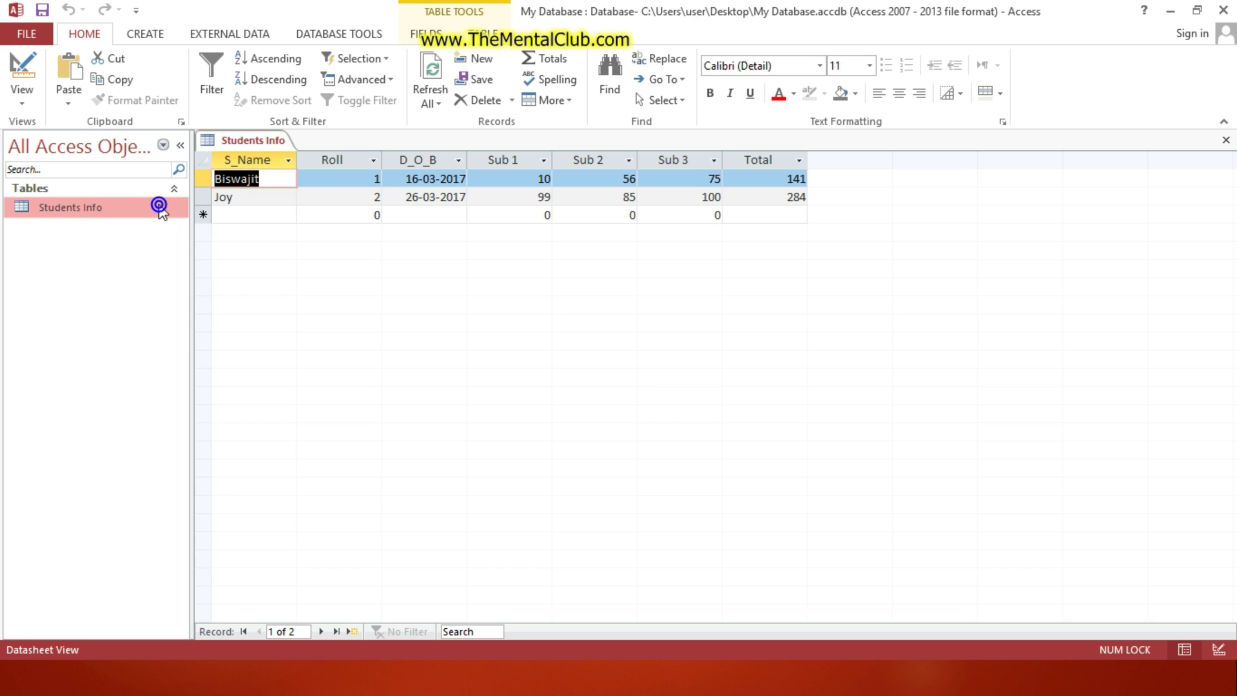
left_click(1224, 141)
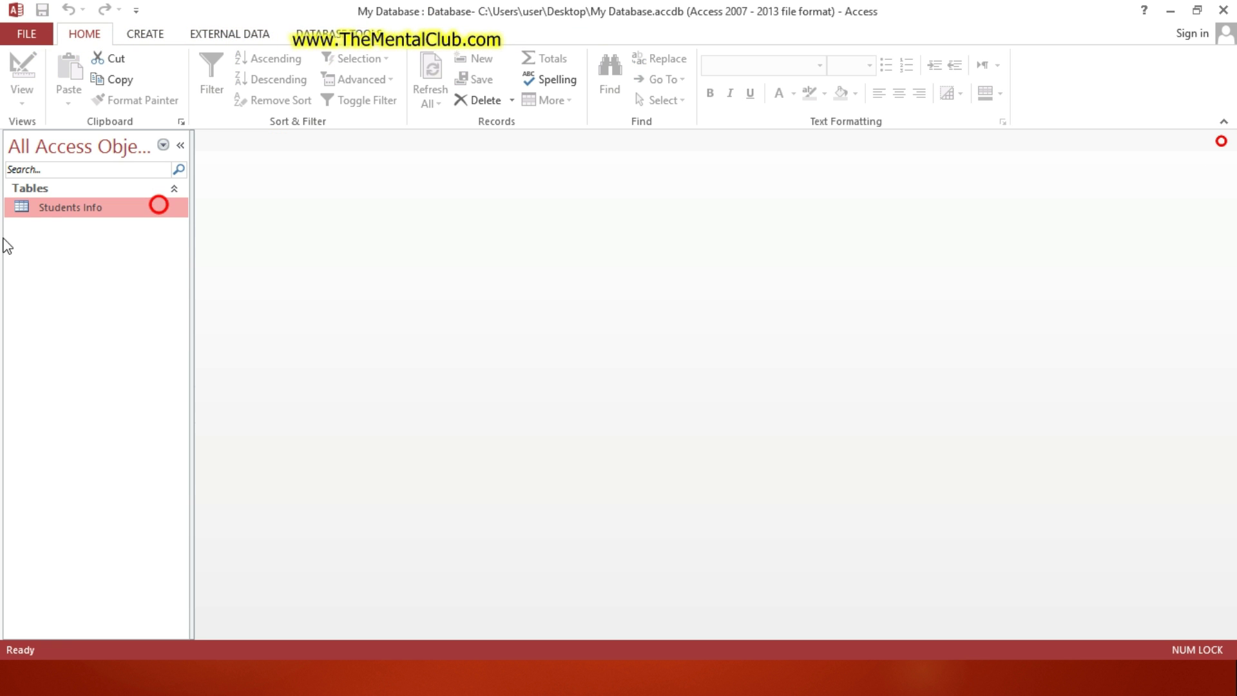
double_click(48, 207)
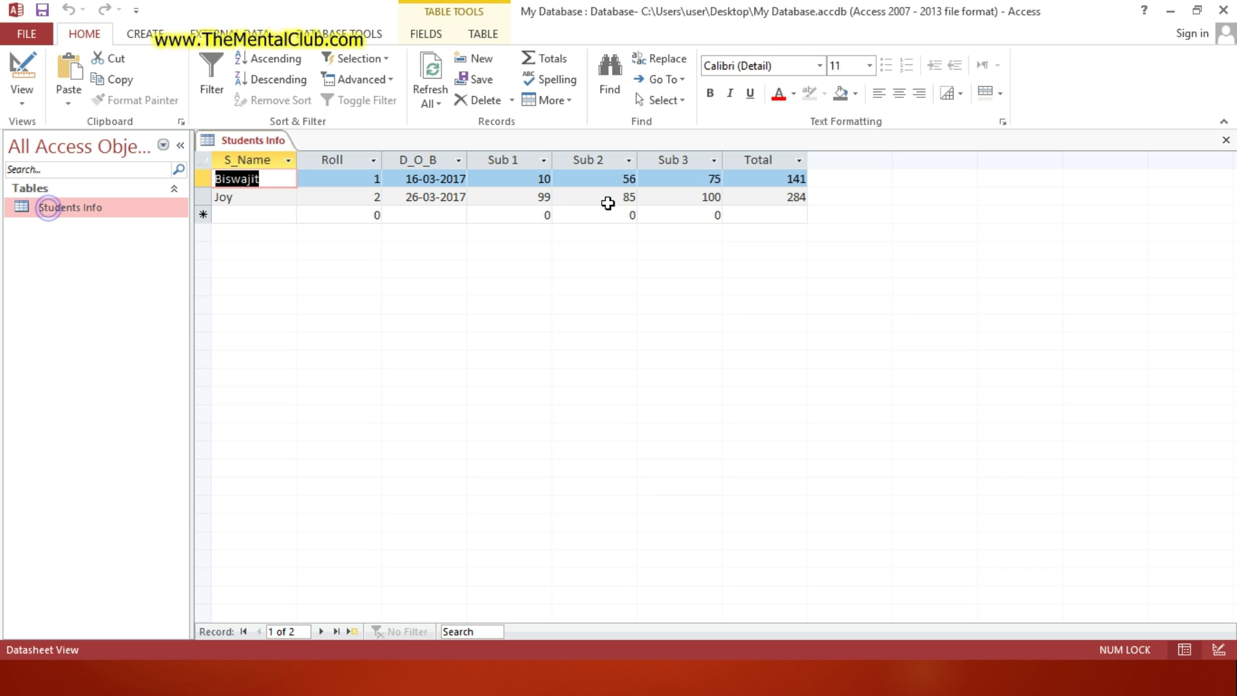
left_click(1226, 140)
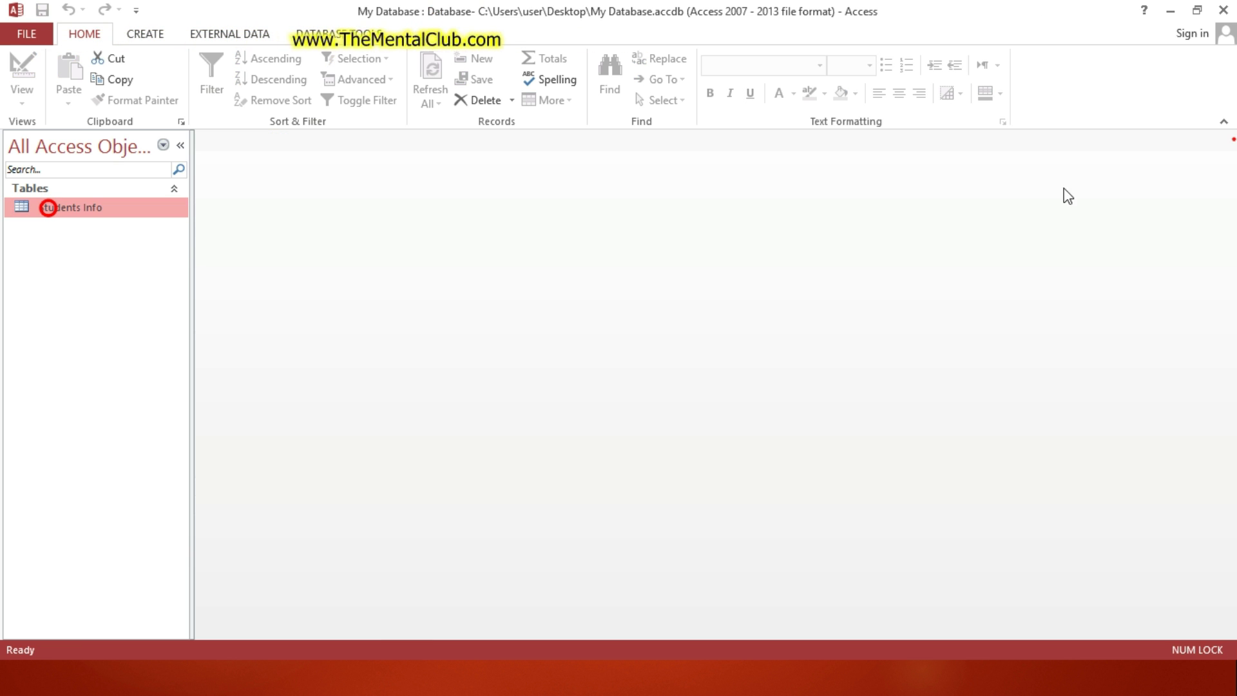
right_click(135, 210)
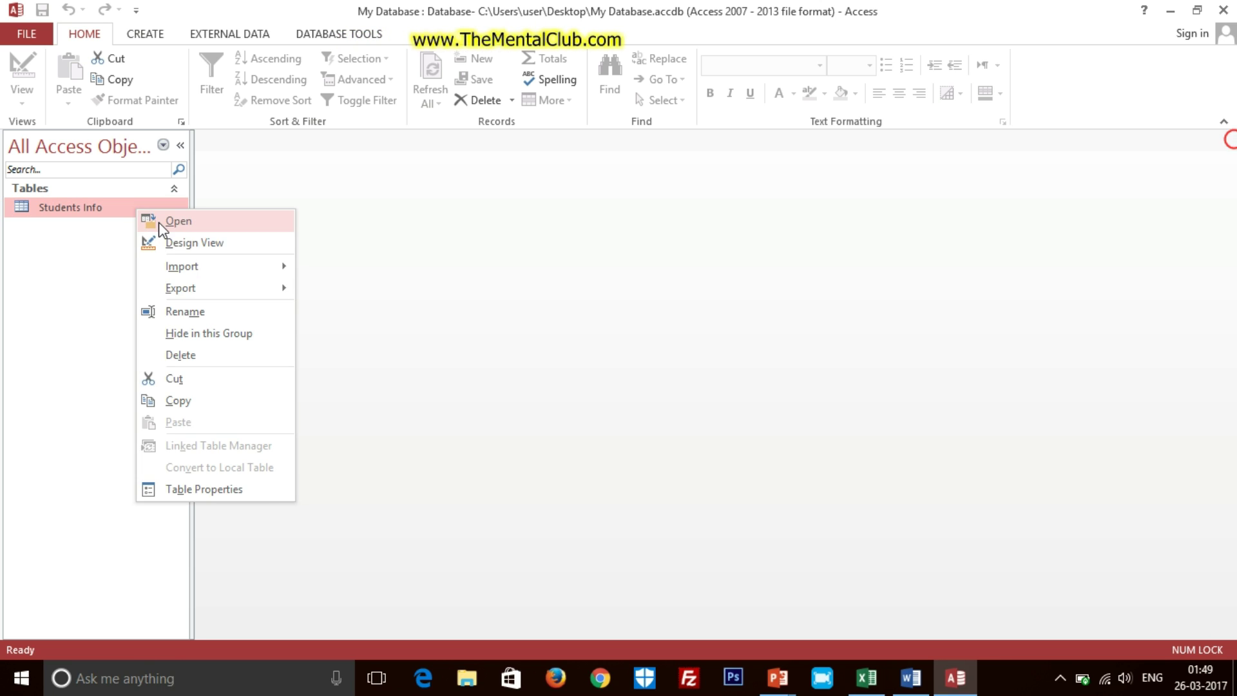
left_click(185, 243)
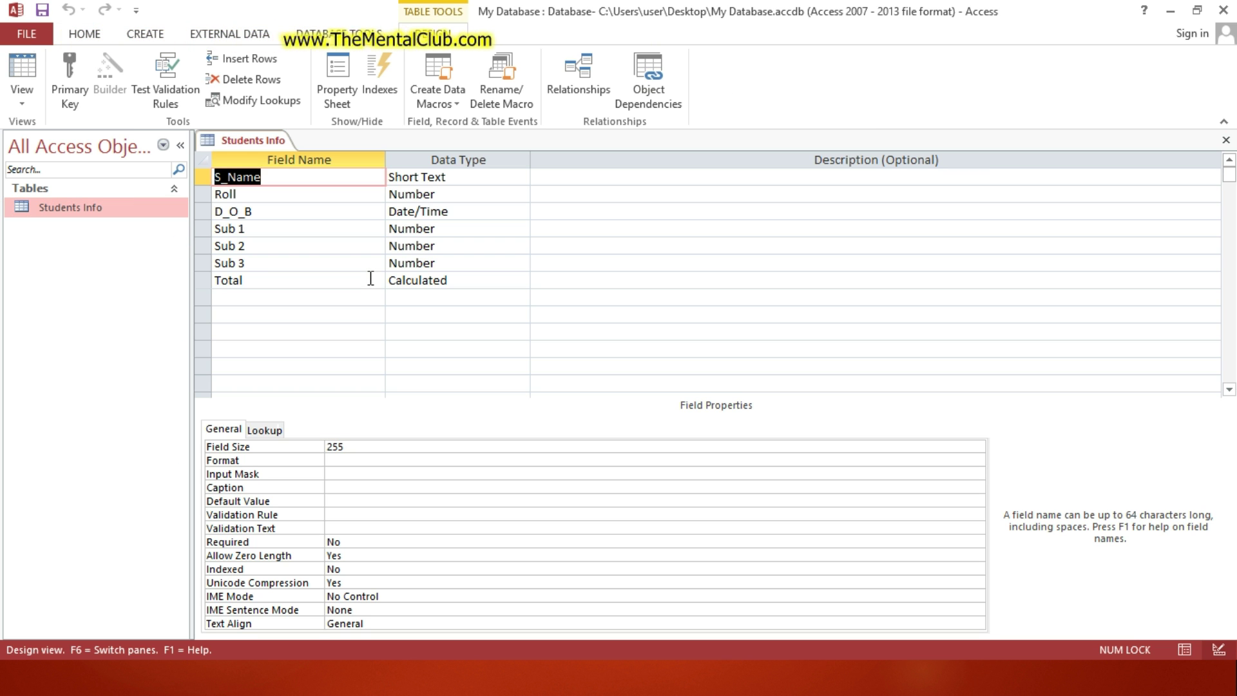
left_click(1224, 141)
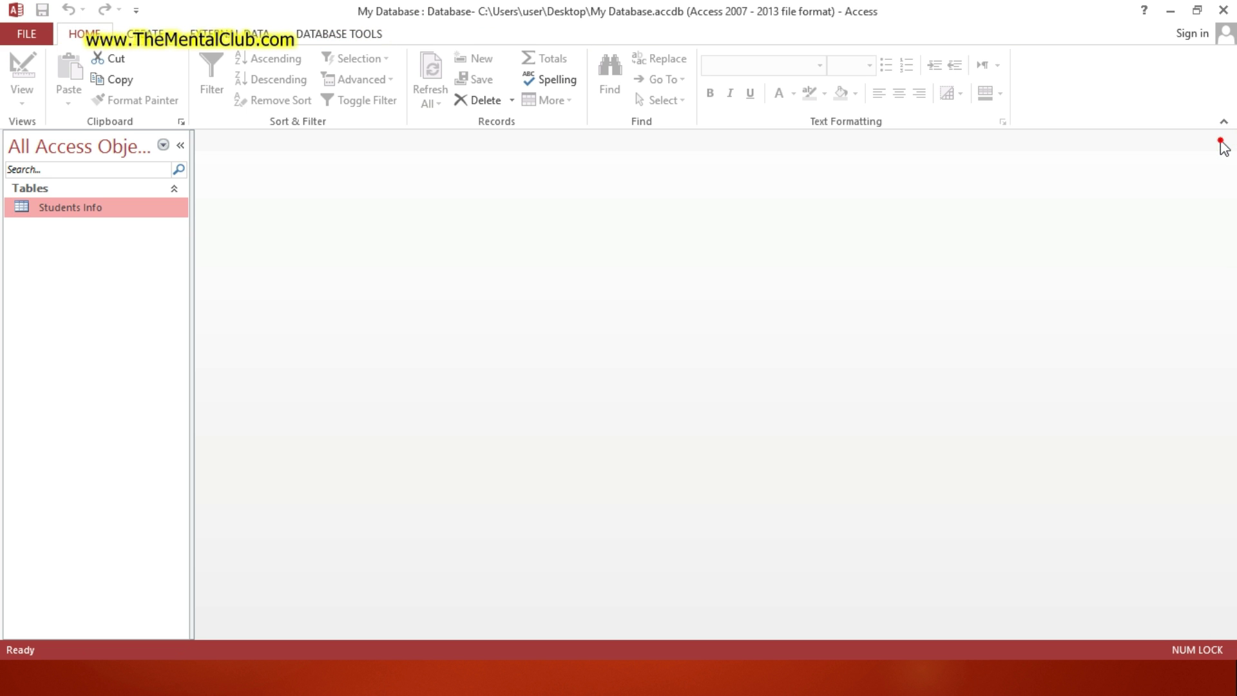
Open Students Info in Design View and add a new field named Status below Total.
right_click(172, 213)
left_click(222, 241)
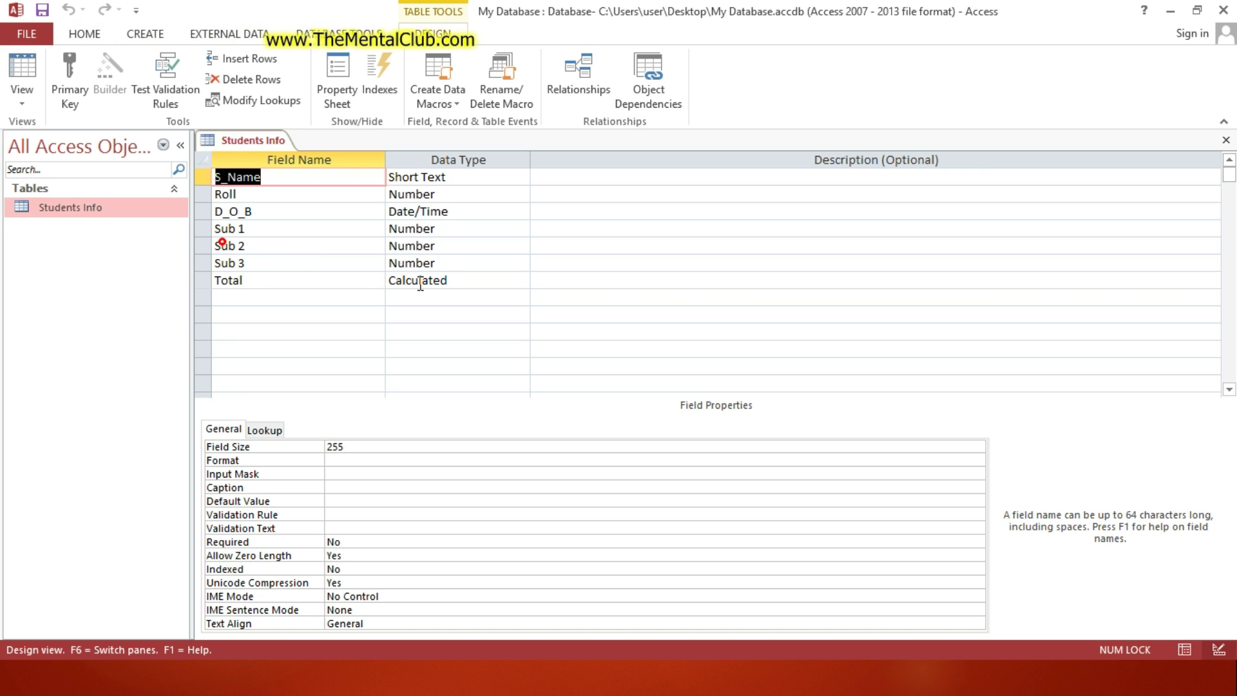
left_click(522, 282)
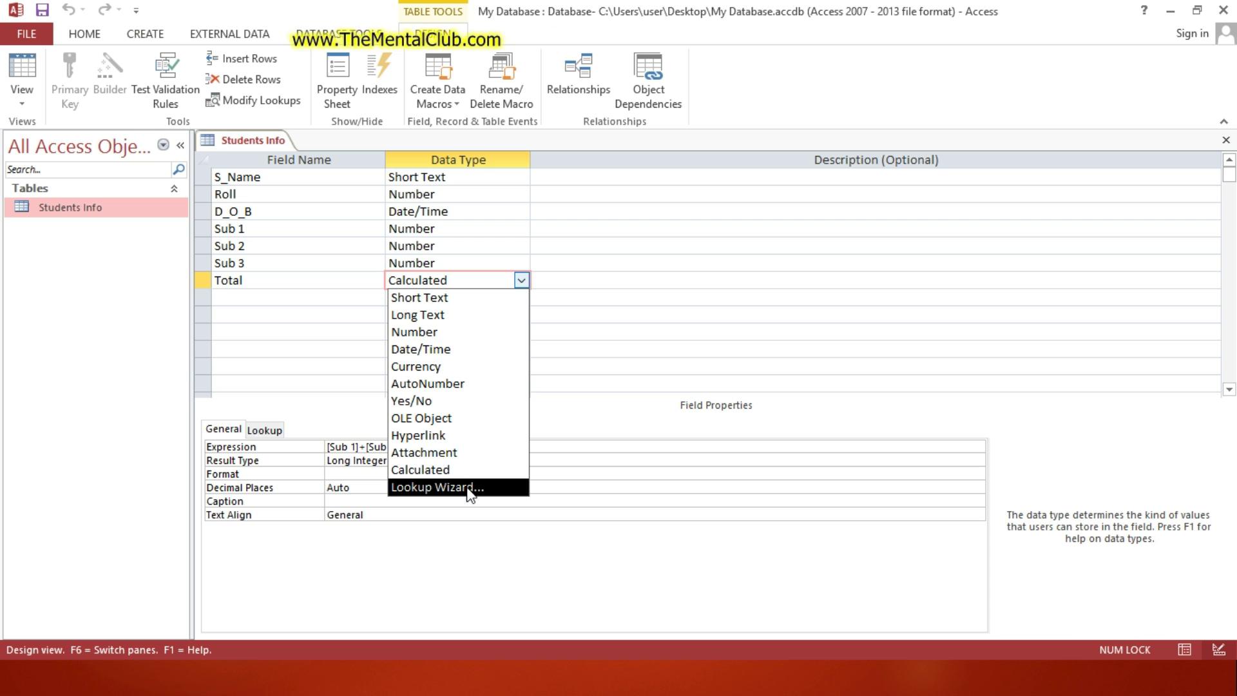
left_click(260, 296)
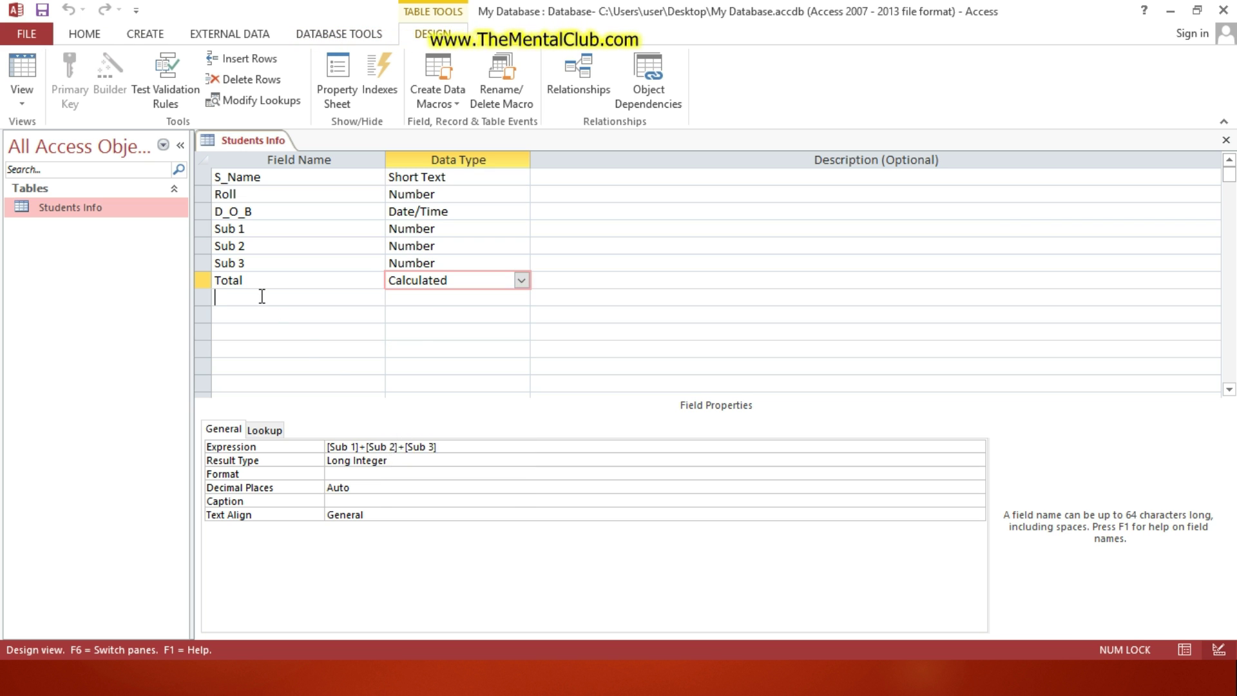
left_click(429, 299)
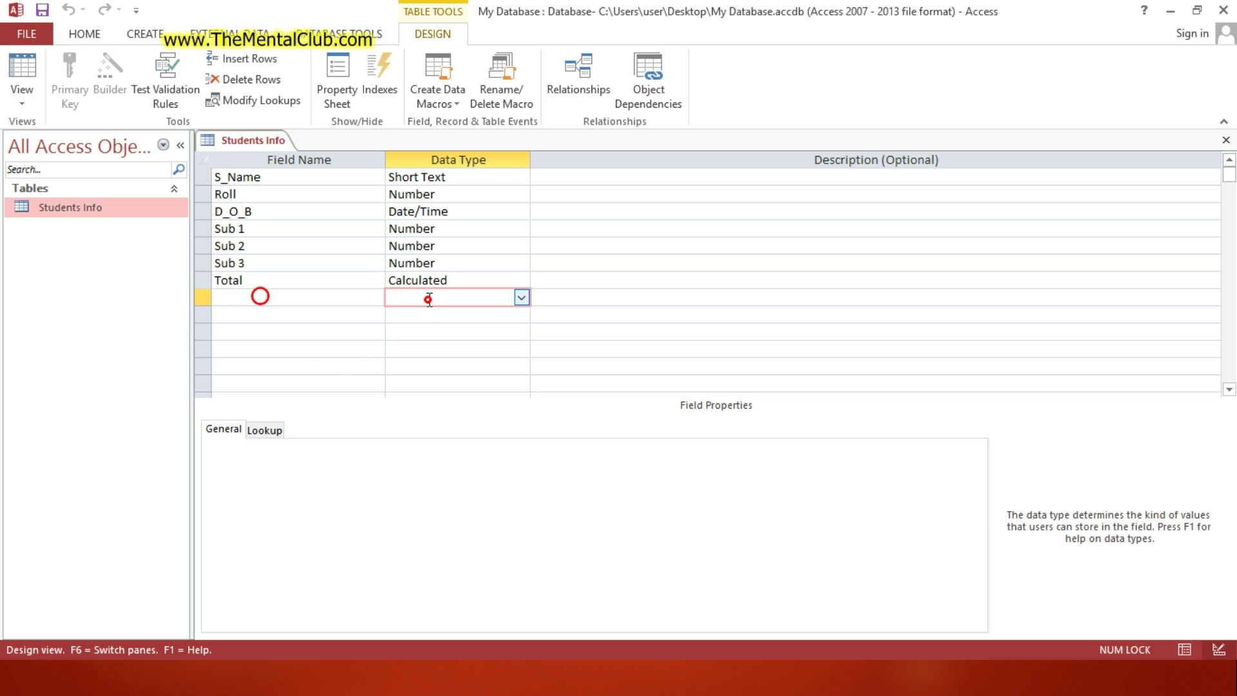
left_click(330, 301)
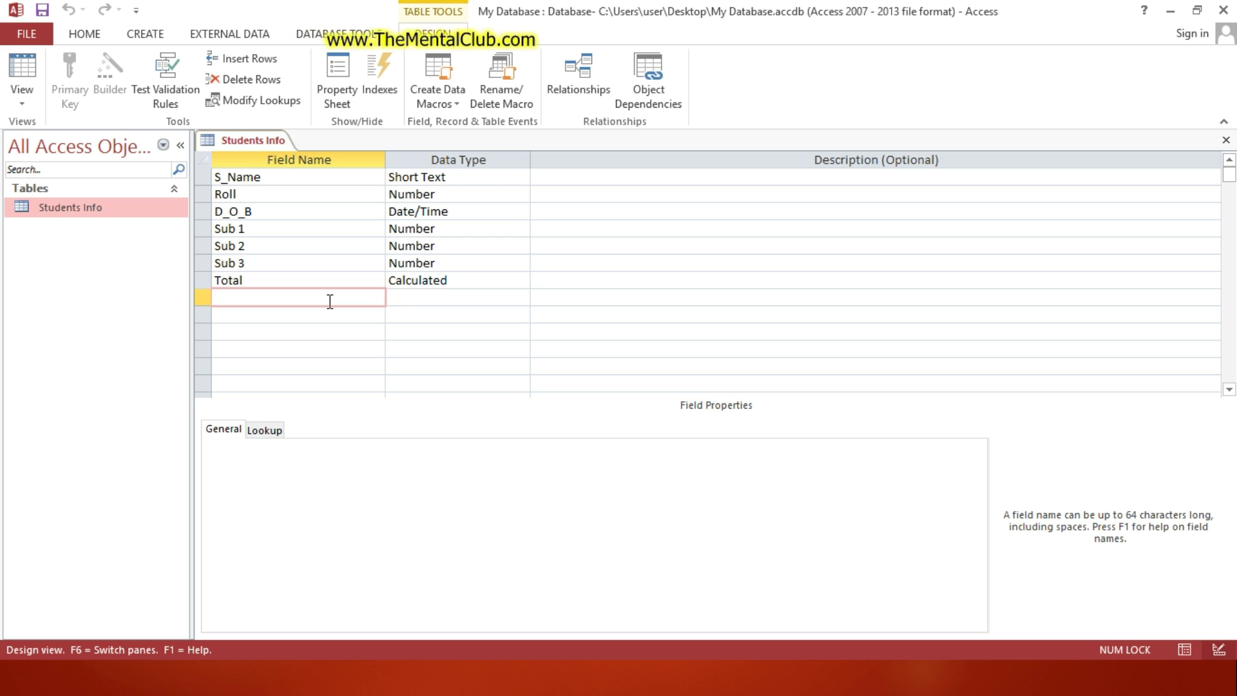
type("Status")
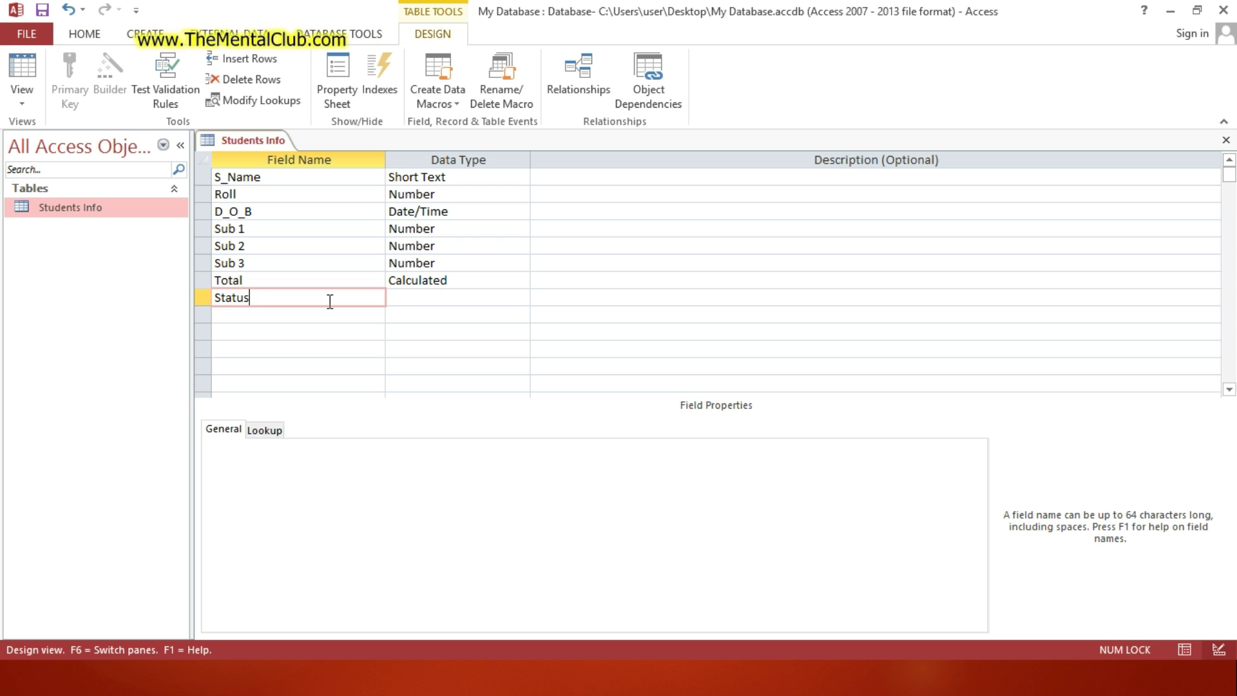
key("Tab")
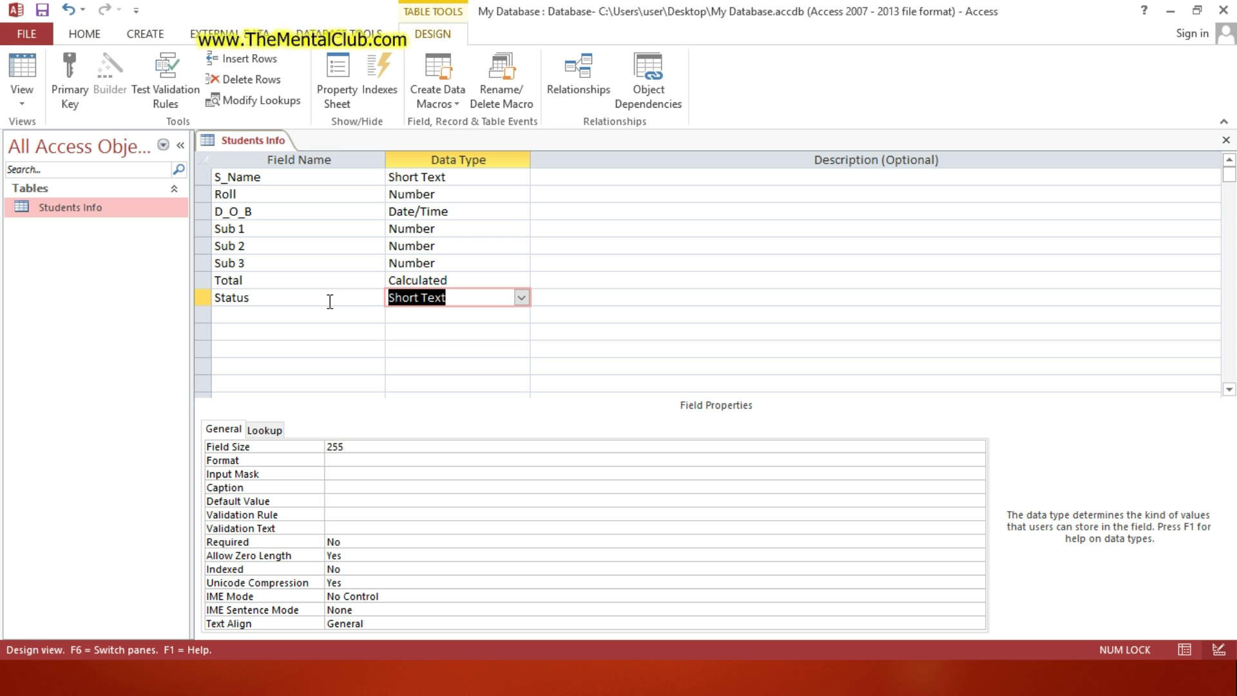
Start the Lookup Wizard as the Status field's data type and choose to enter the lookup values manually.
left_click(521, 299)
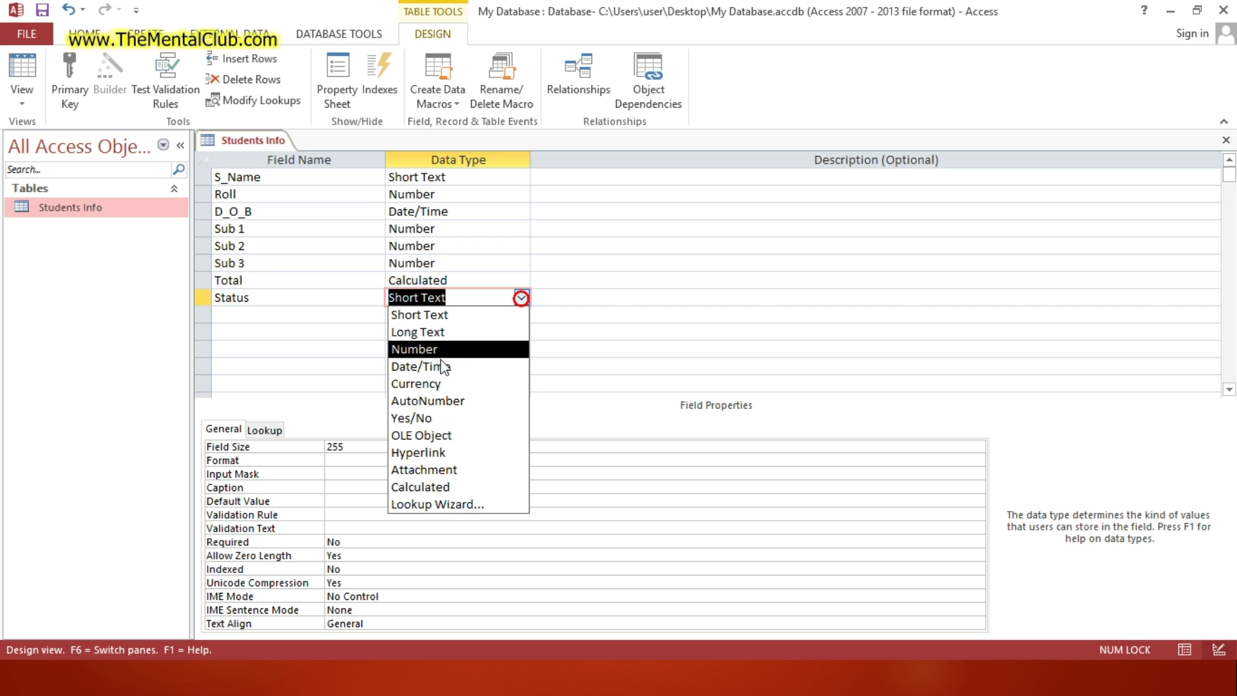
left_click(446, 505)
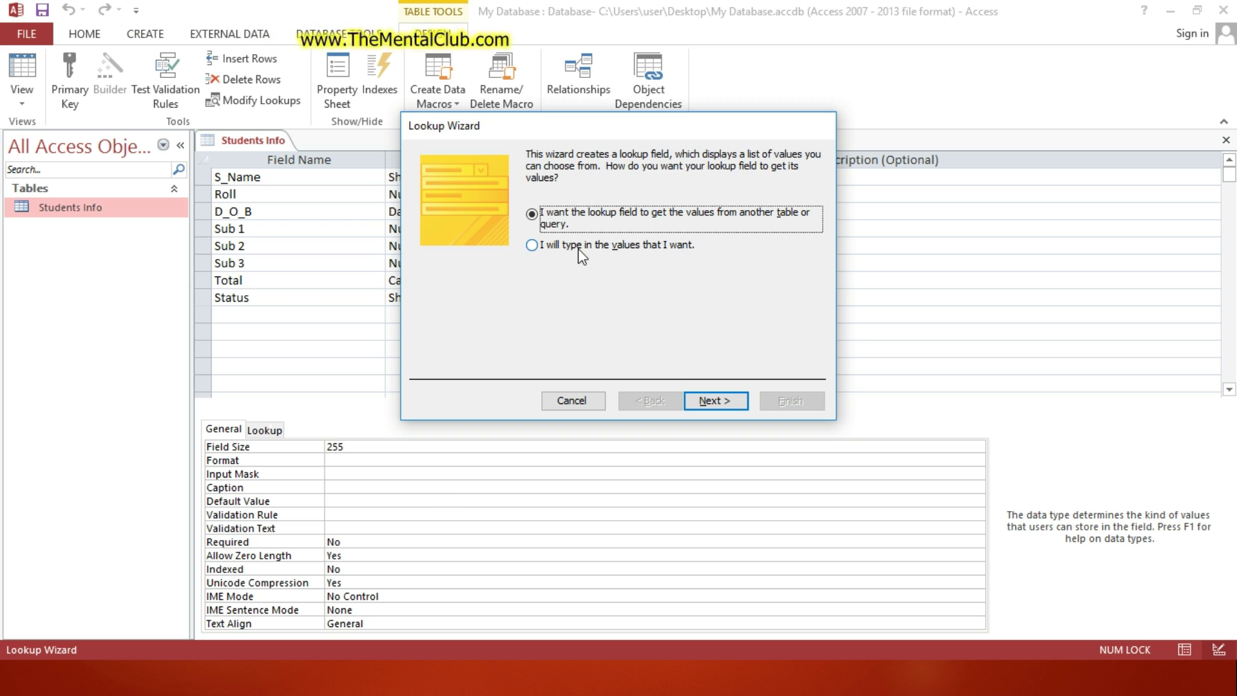
left_click(578, 247)
left_click(716, 399)
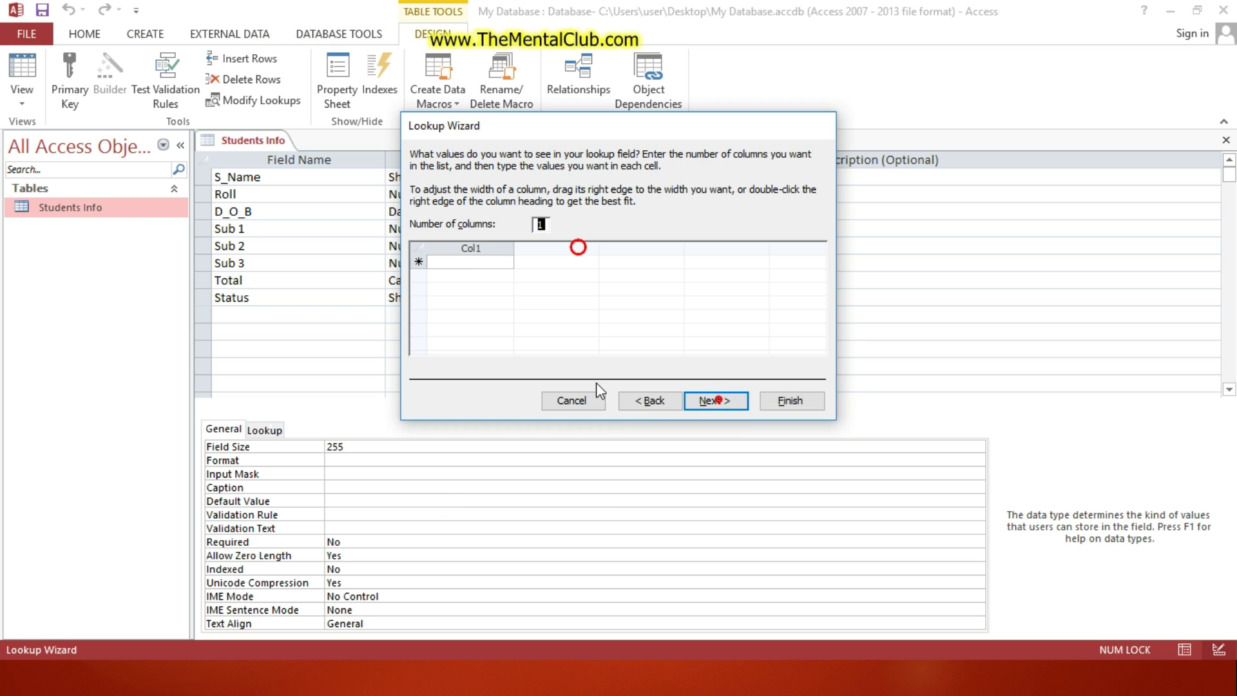
Enter Pass and Fail as the lookup values in Col1 and finish the wizard with the label Status.
left_click(471, 262)
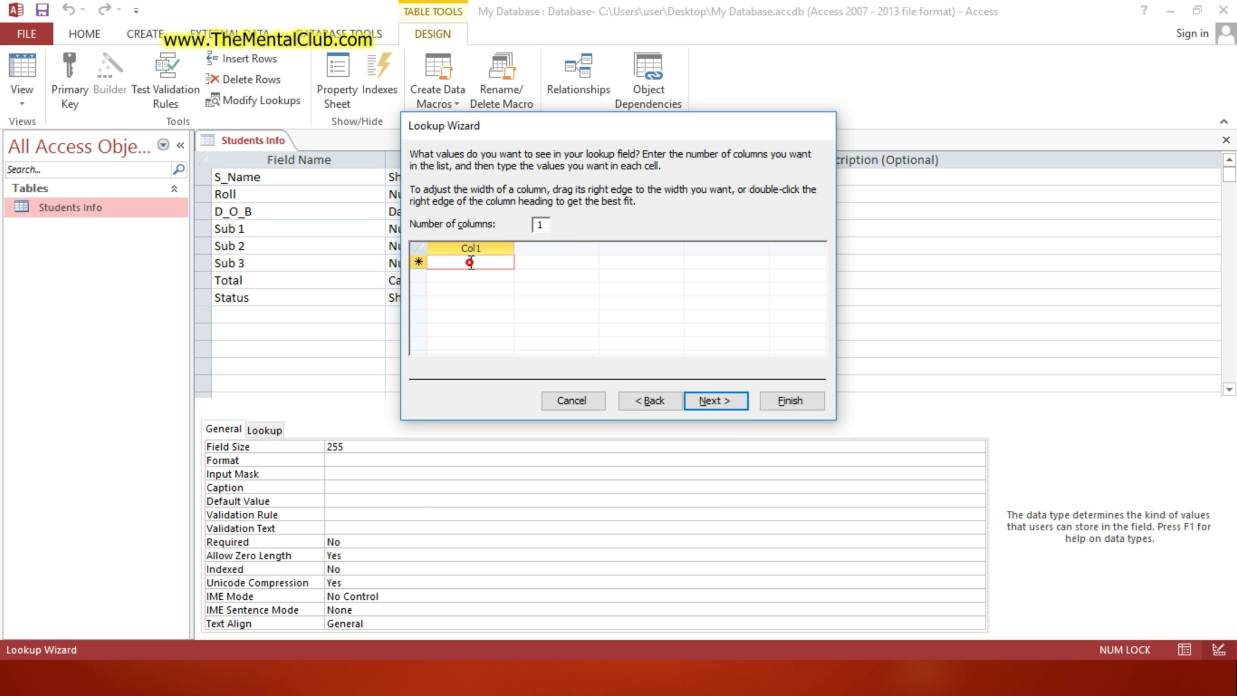
type("Pass")
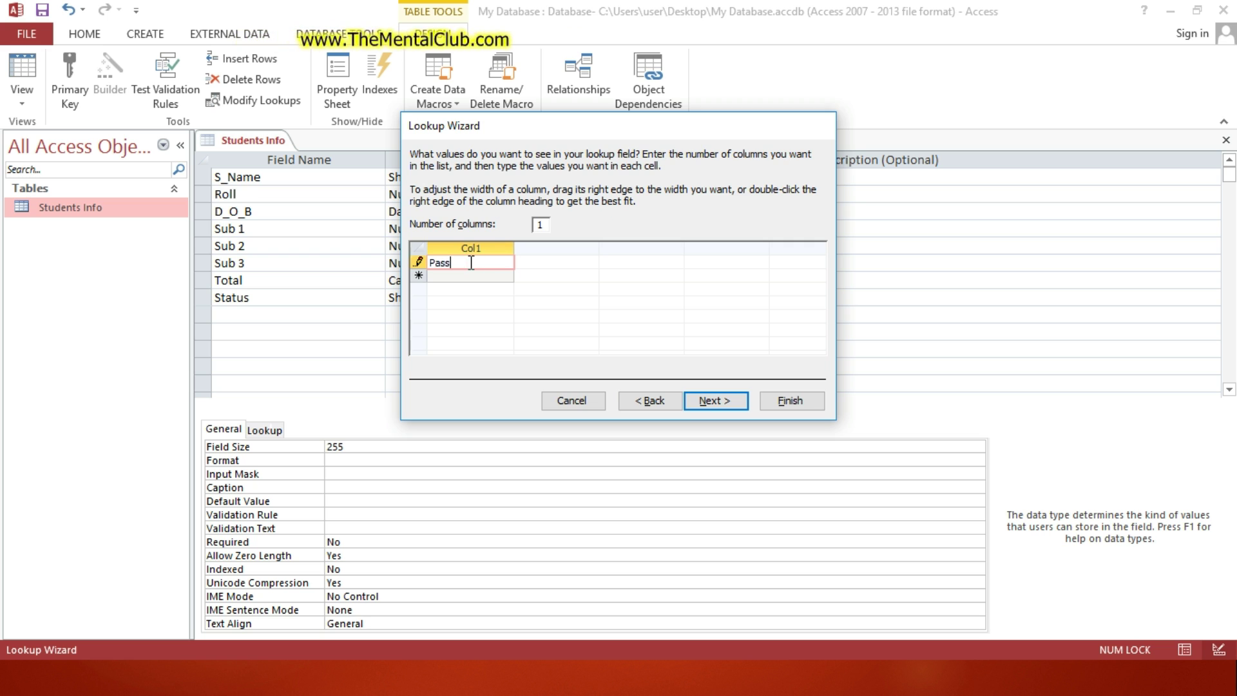
left_click(465, 275)
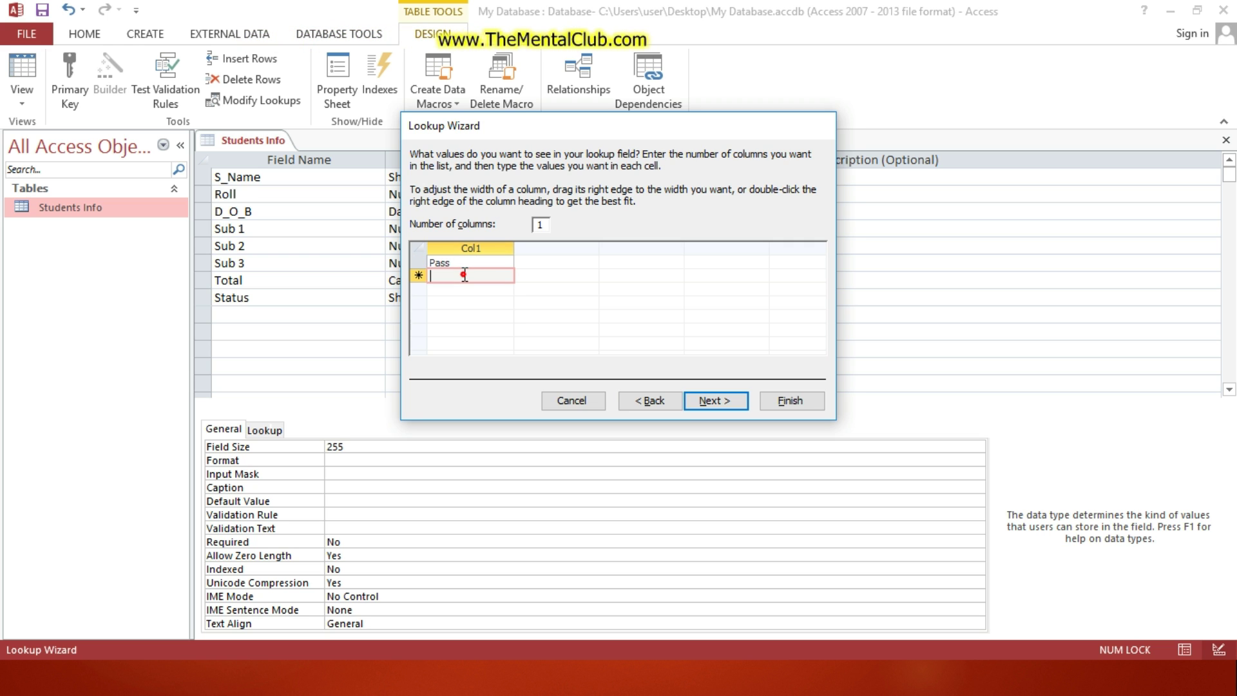
type("Fail")
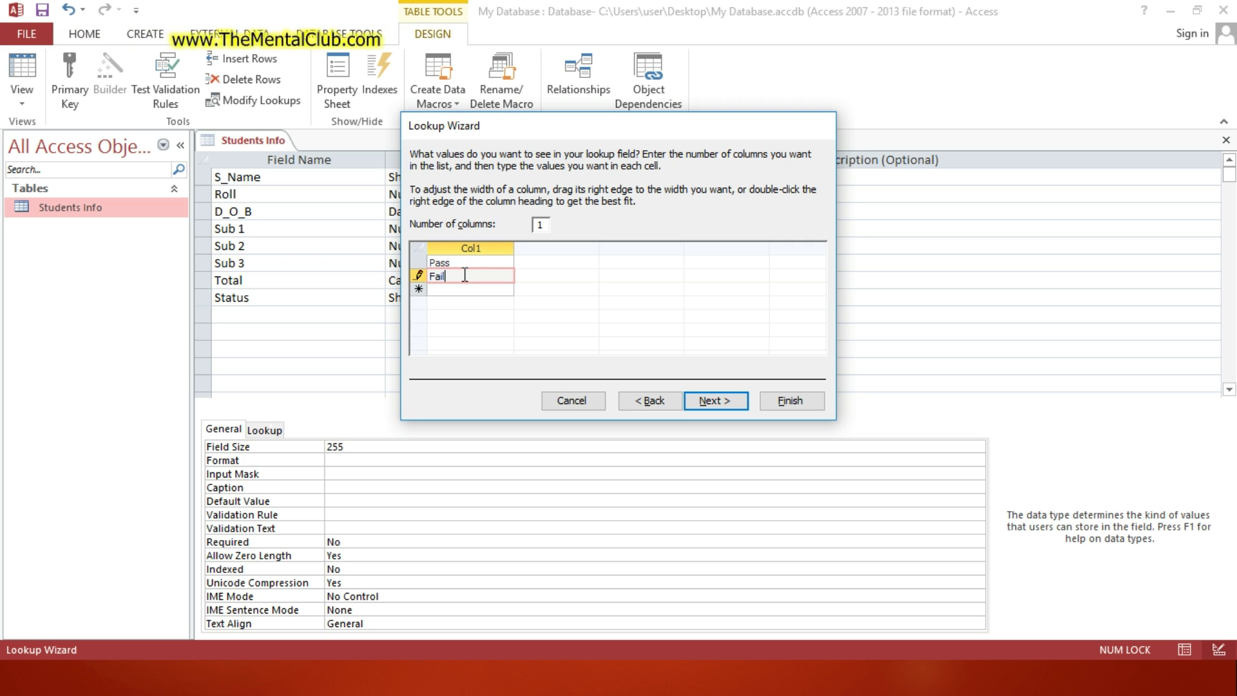
left_click(714, 400)
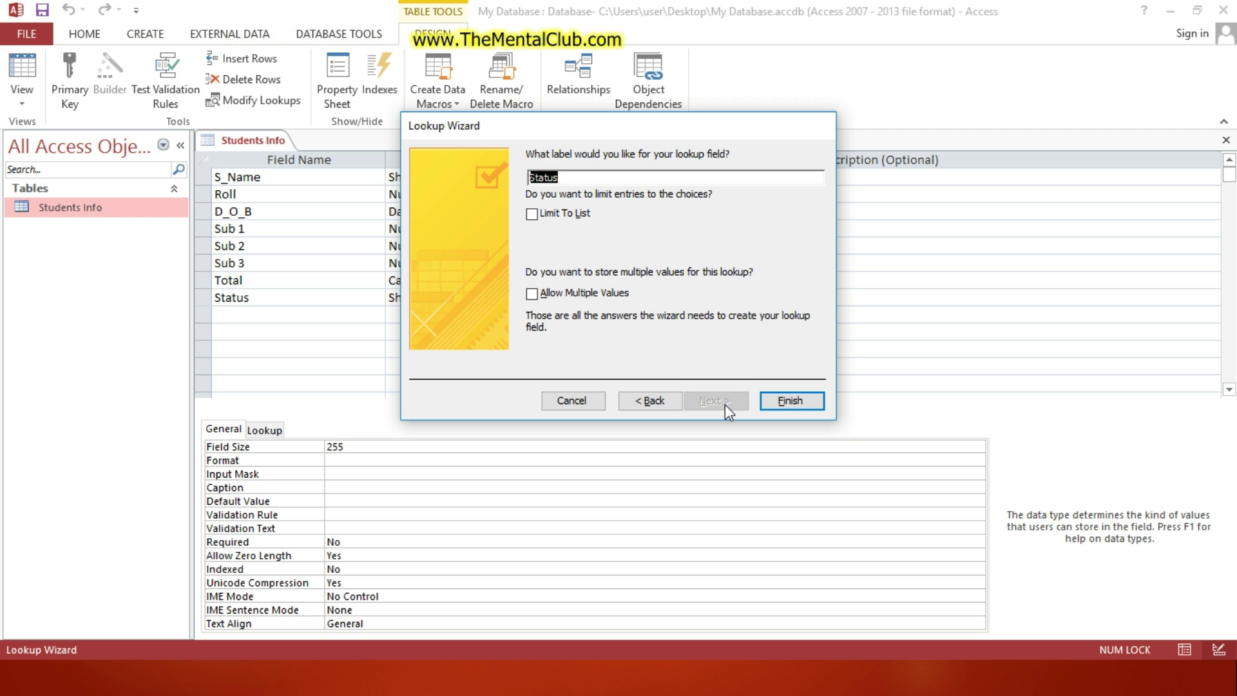
left_click(791, 401)
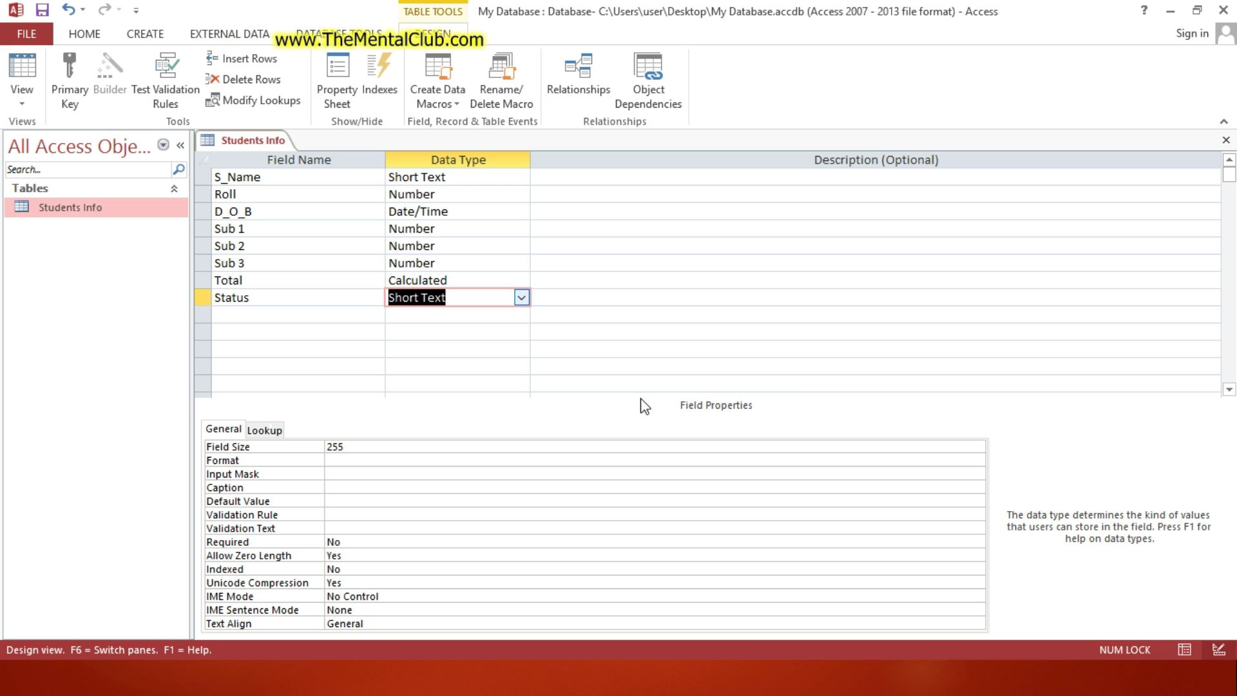
Close the table design, saving its changes, and reopen Students Info in Datasheet View.
key("ctrl+w")
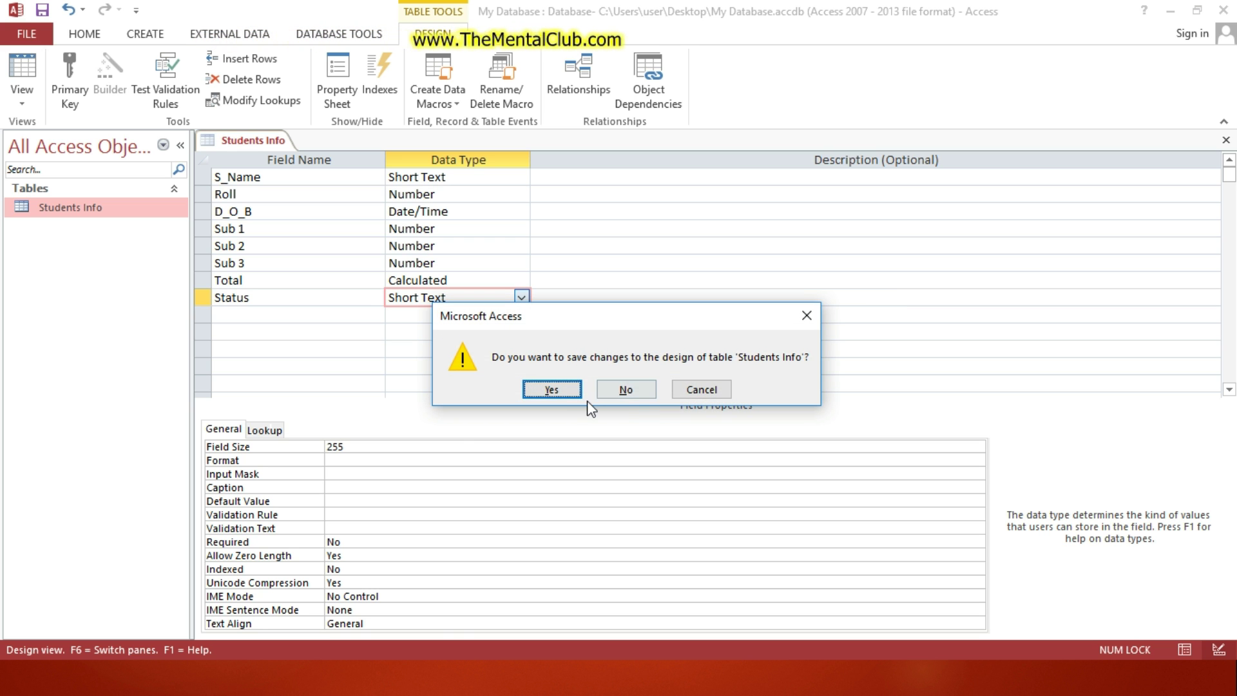
left_click(558, 391)
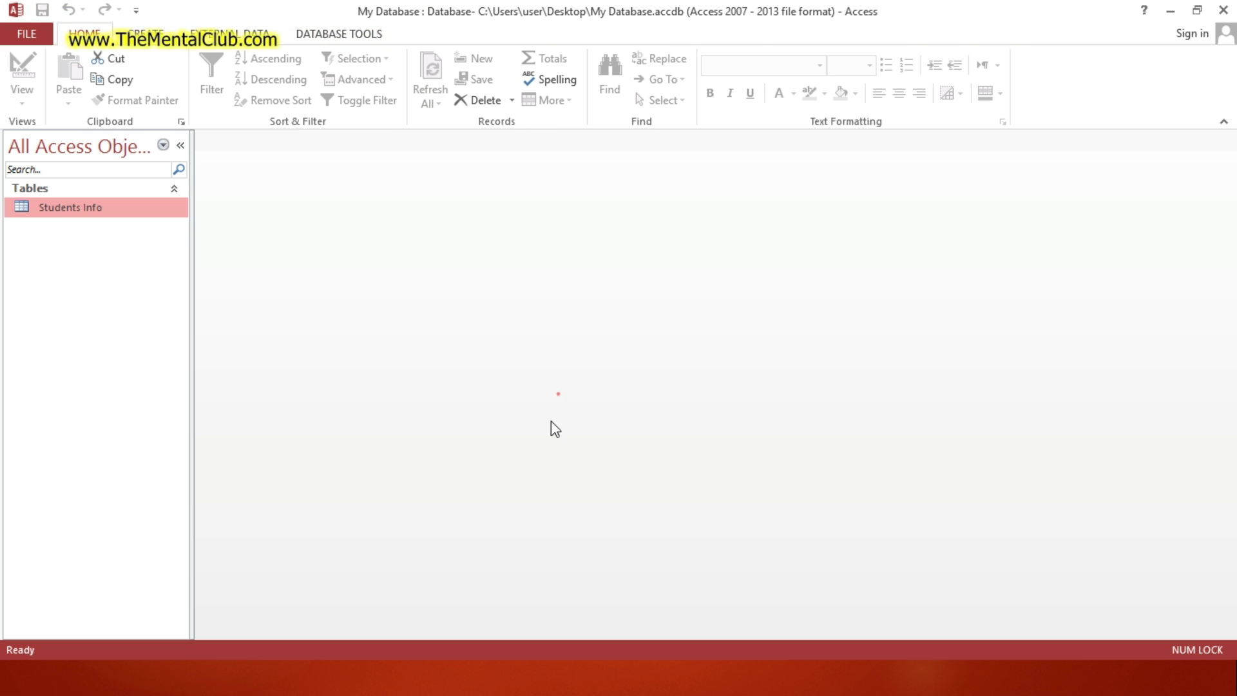
double_click(137, 217)
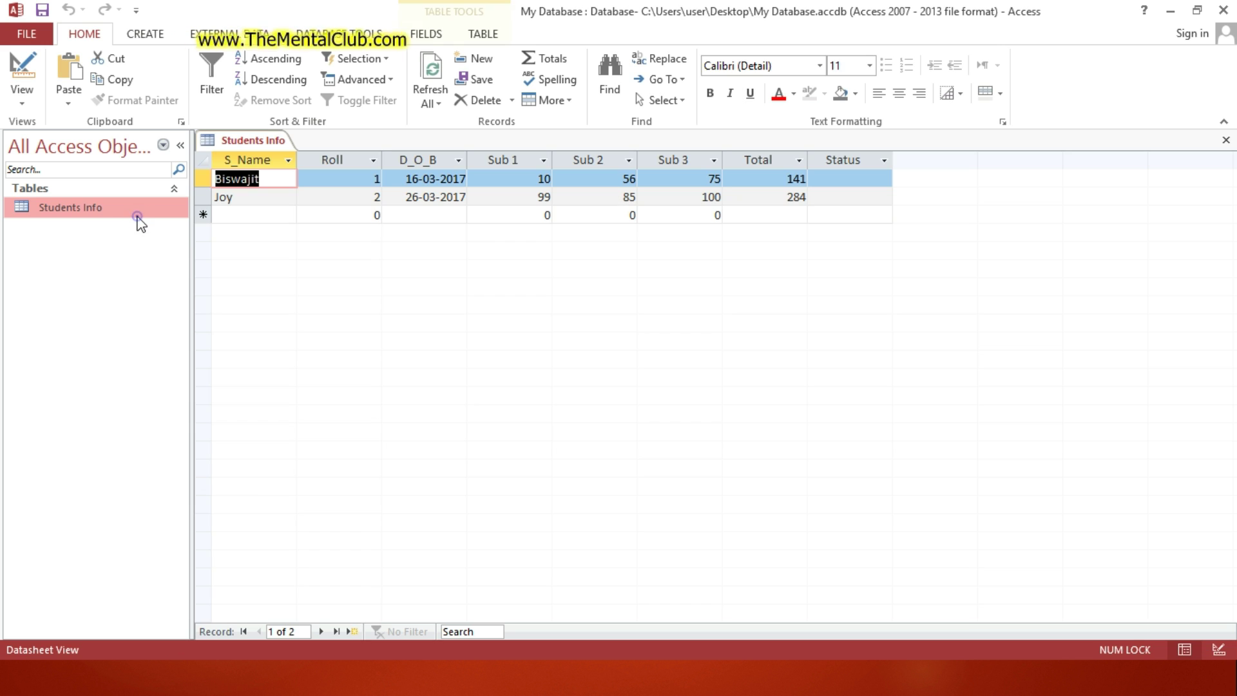
Set the first student's Status to Pass from the lookup choices.
left_click(847, 179)
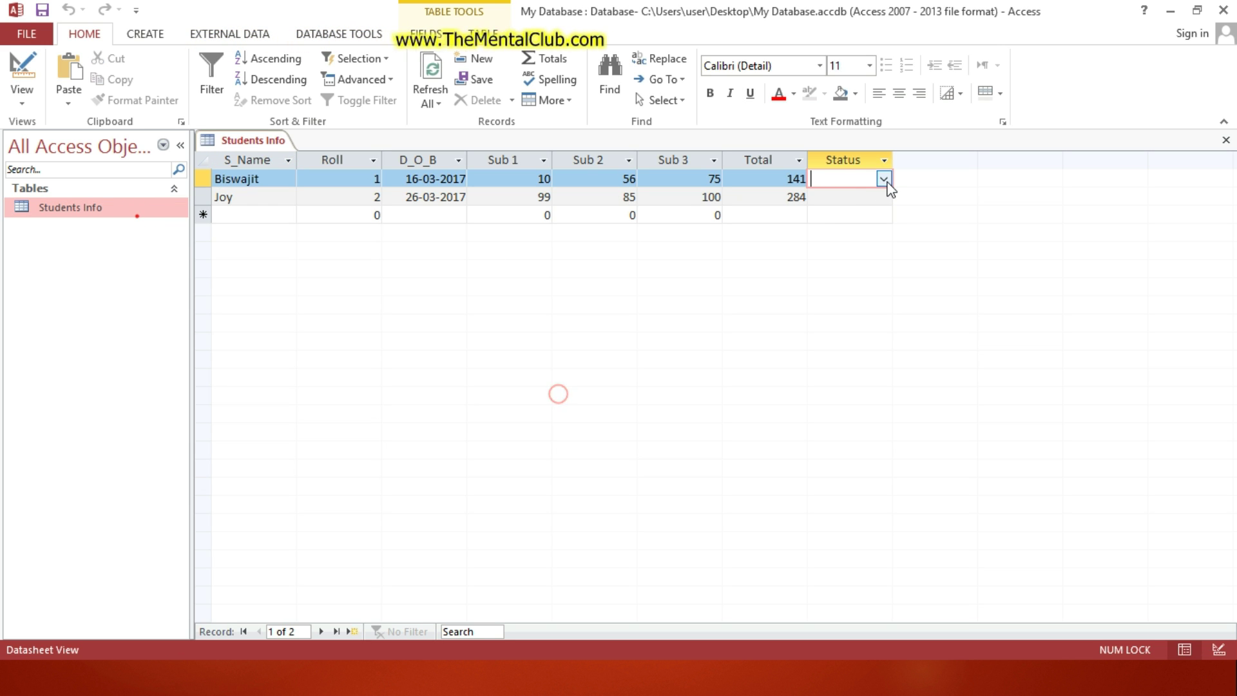
left_click(884, 180)
left_click(826, 196)
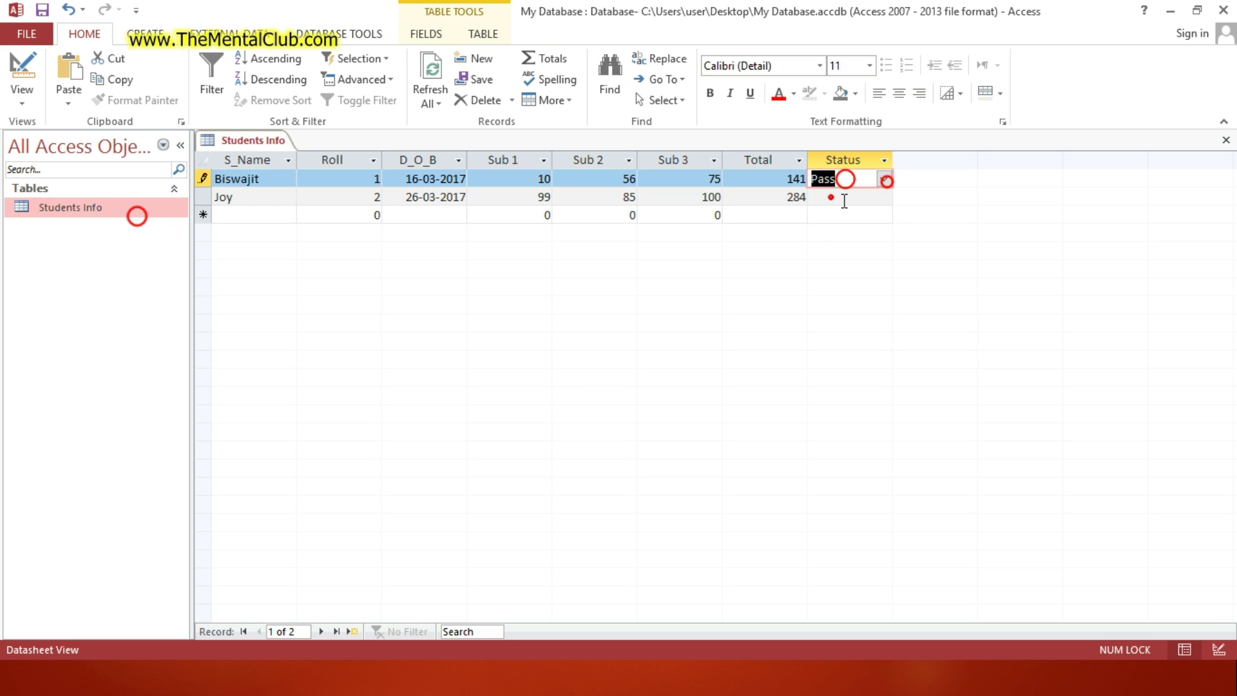
Set the second student's Status to Fail from the lookup choices.
left_click(831, 197)
left_click(884, 199)
left_click(844, 228)
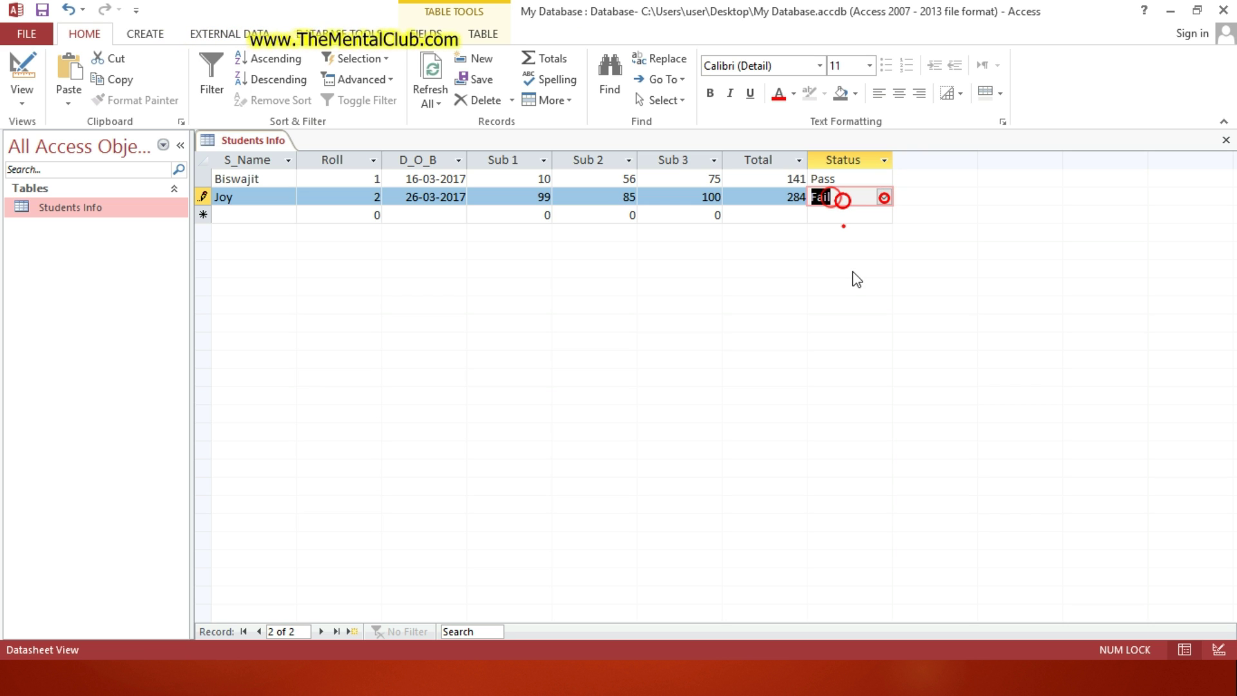
Change the first student's Status to Fail and the second student's to Pass, closing the Students Info table when done.
left_click(847, 179)
left_click(884, 180)
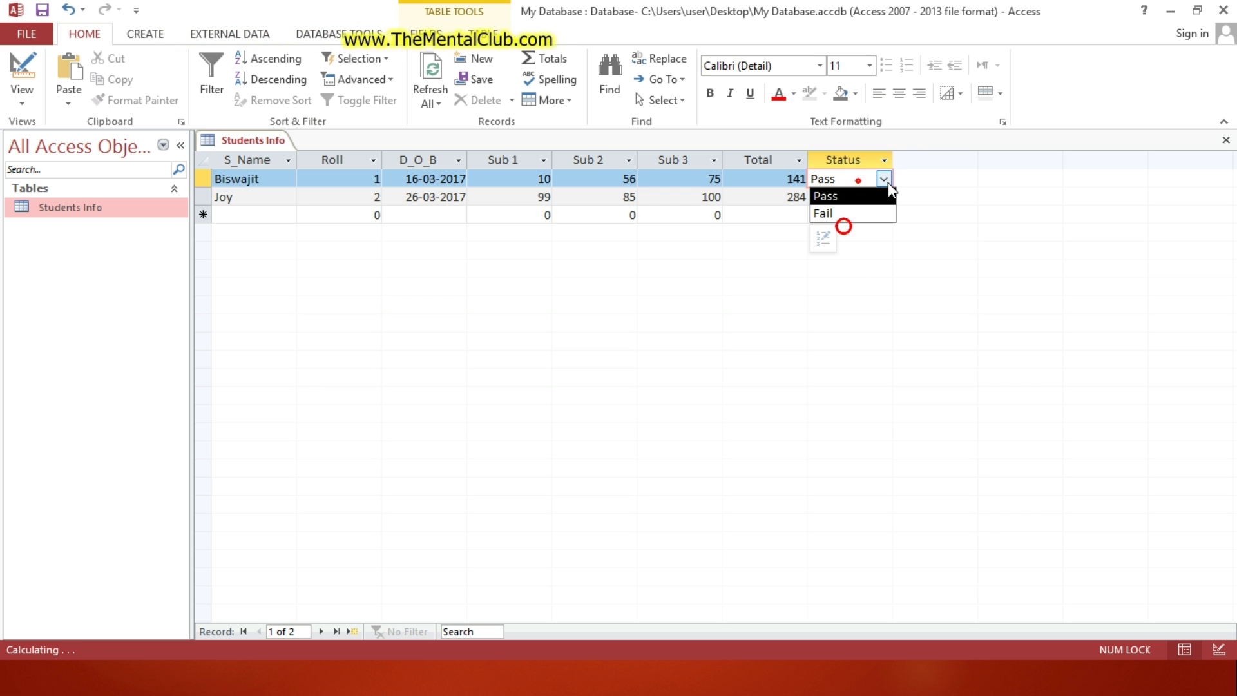
left_click(843, 211)
left_click(845, 197)
left_click(885, 198)
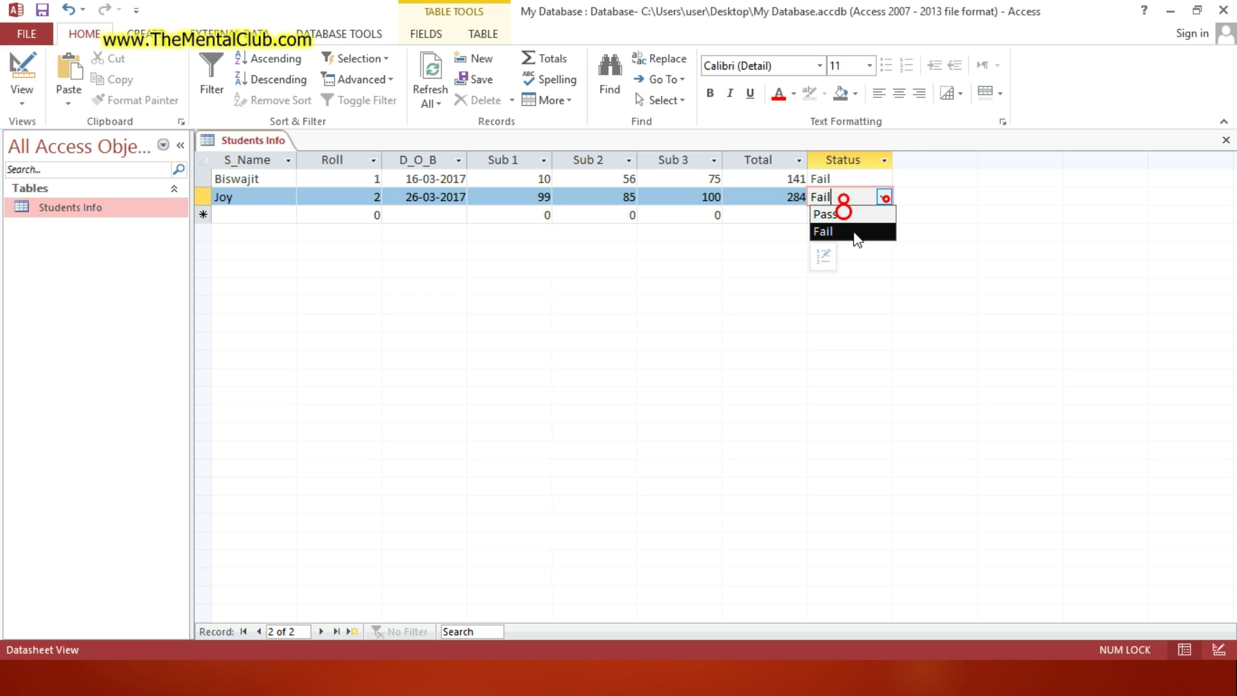
left_click(850, 218)
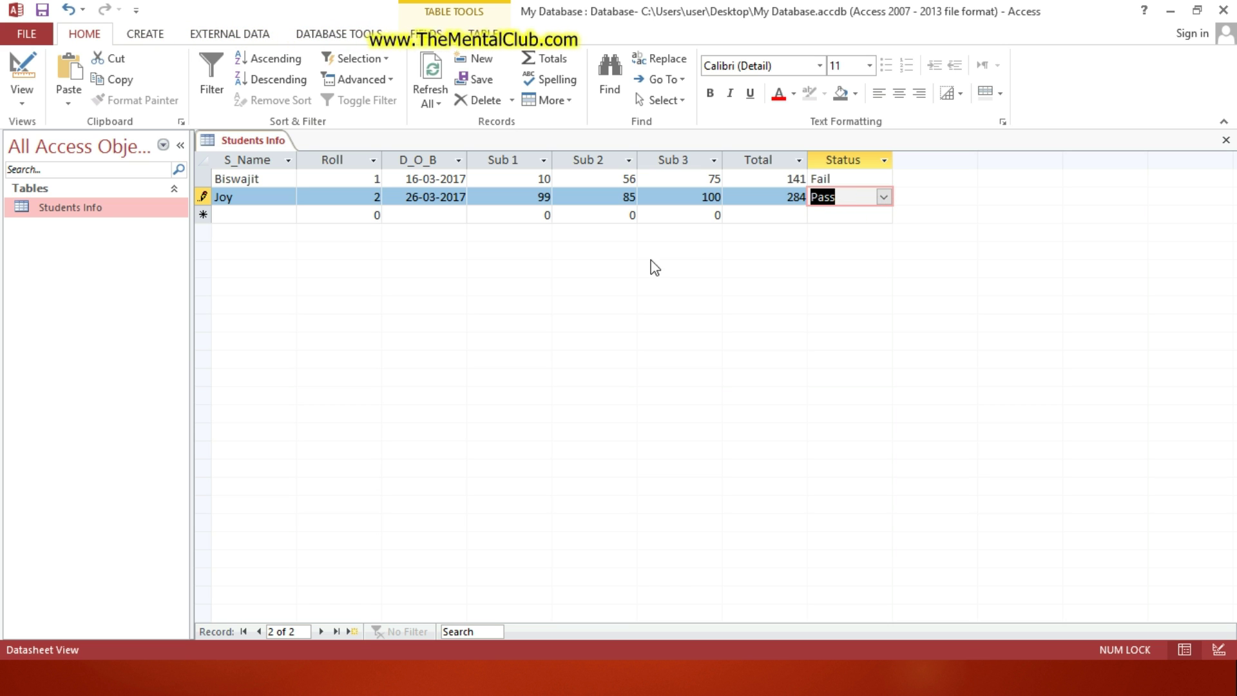
left_click(1225, 140)
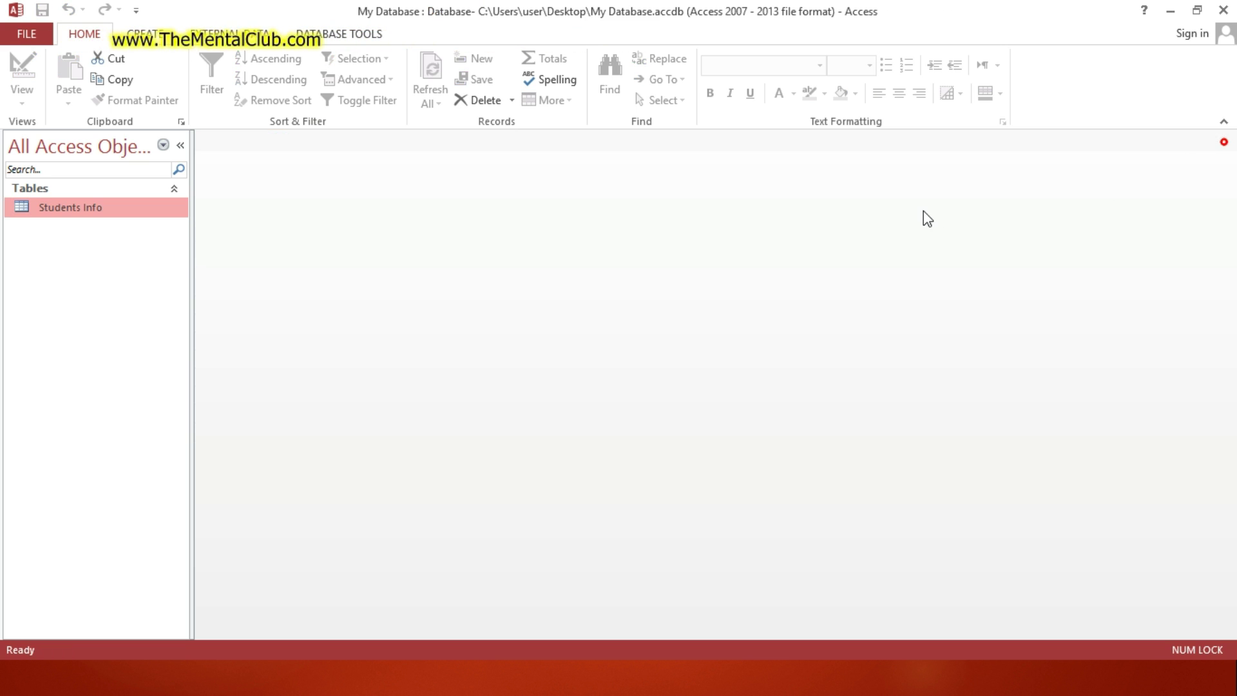
Switch to the Today's Topics slide in the PowerPoint slide show.
key("alt+Tab")
key("alt+Tab")
key("alt+Tab")
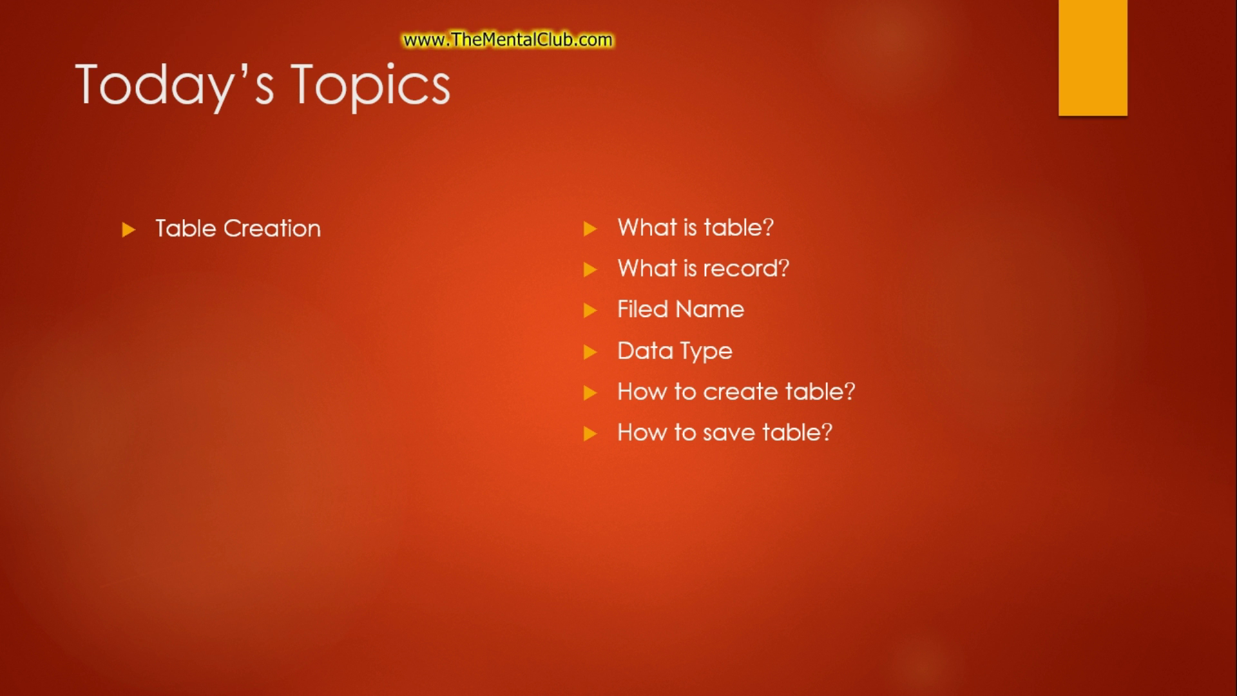
key("super")
key("super")
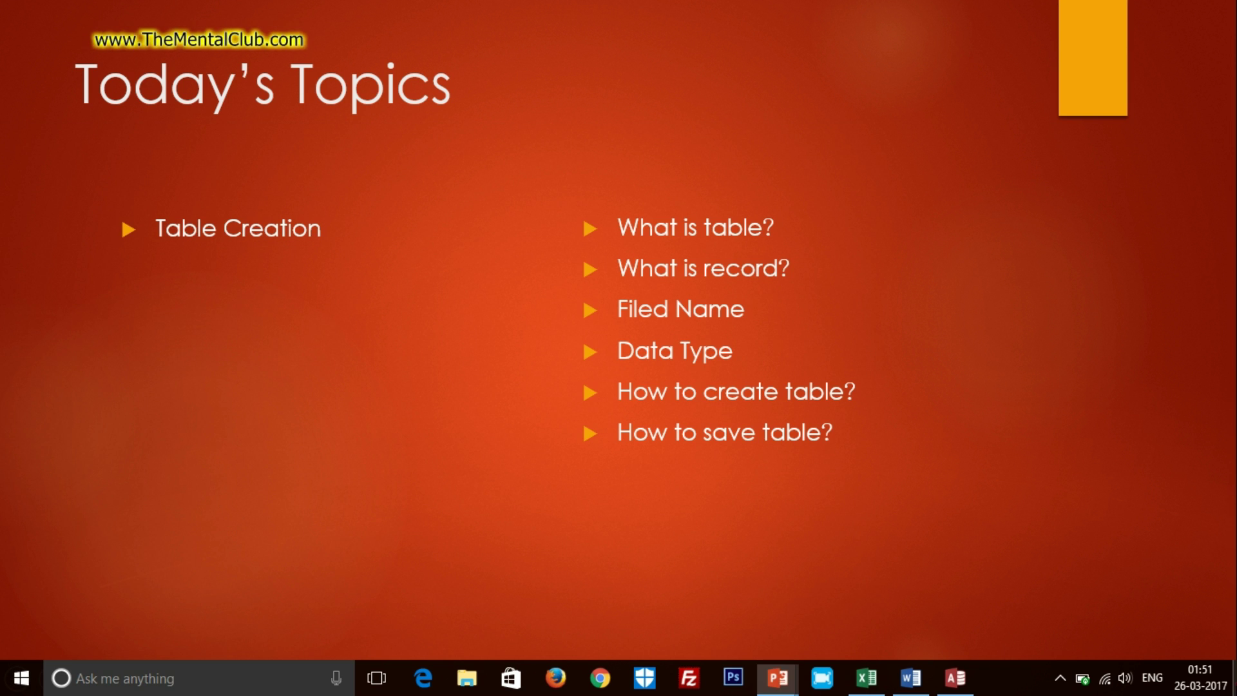
Return to Access and reopen Students Info to check its saved Status values, closing the table after viewing.
left_click(958, 682)
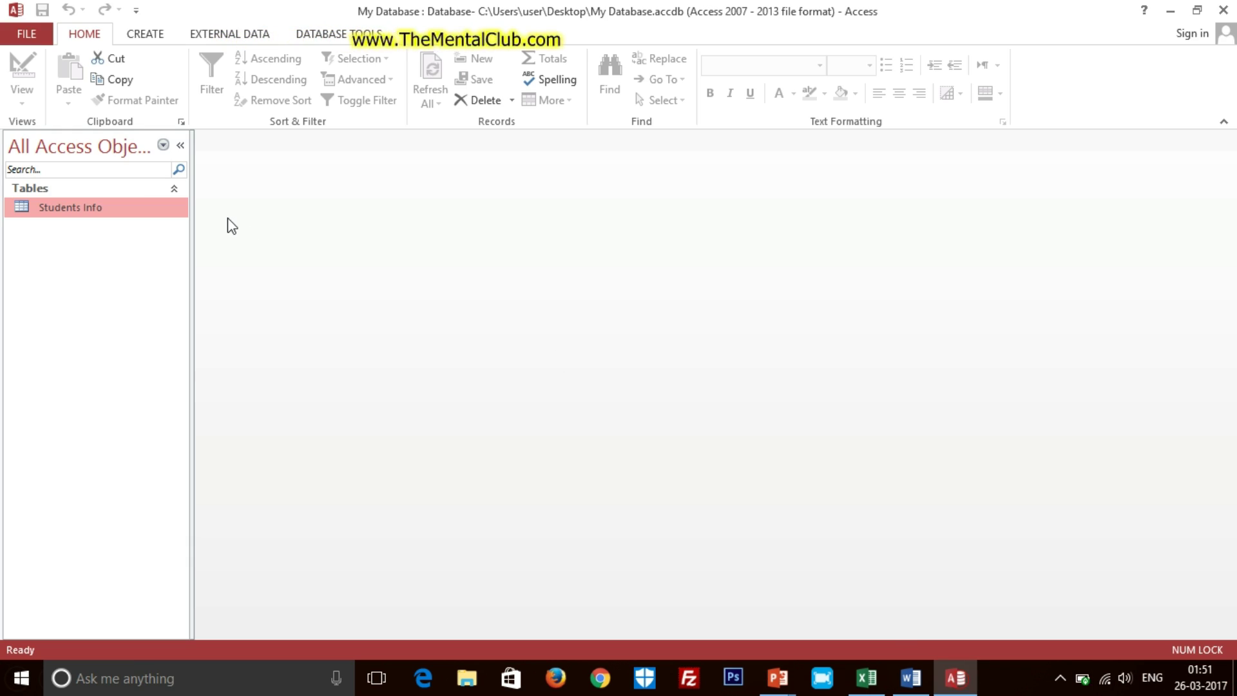
double_click(138, 208)
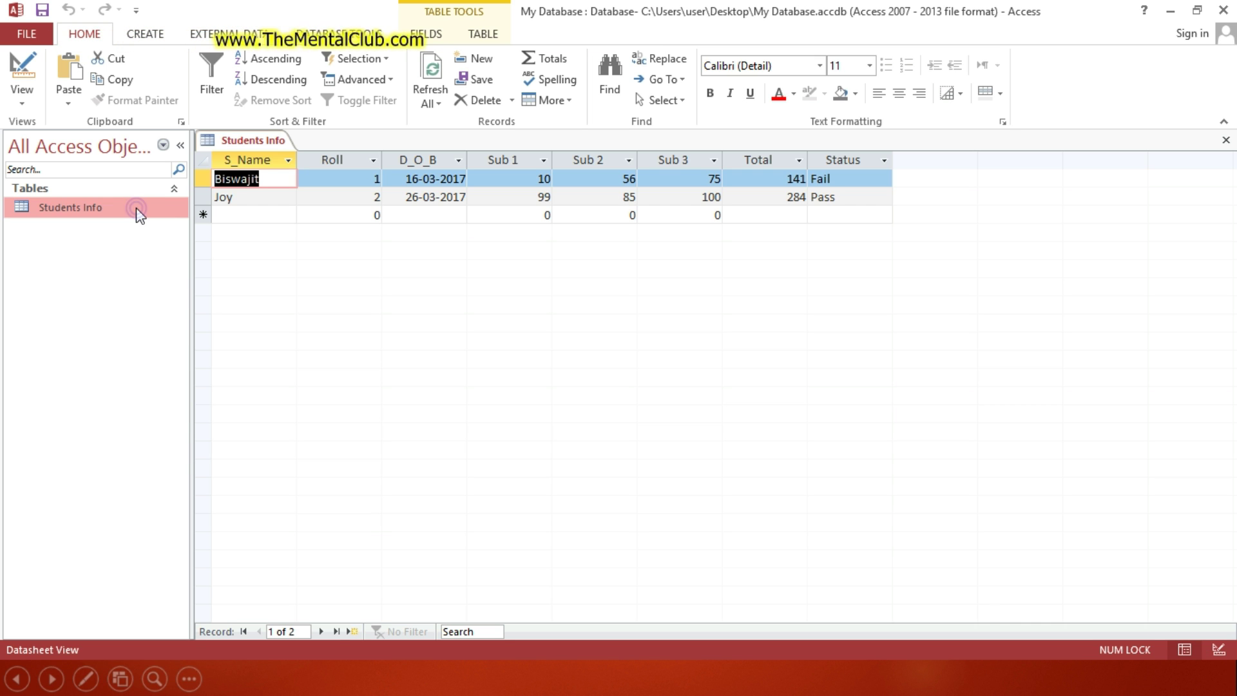
left_click(1226, 140)
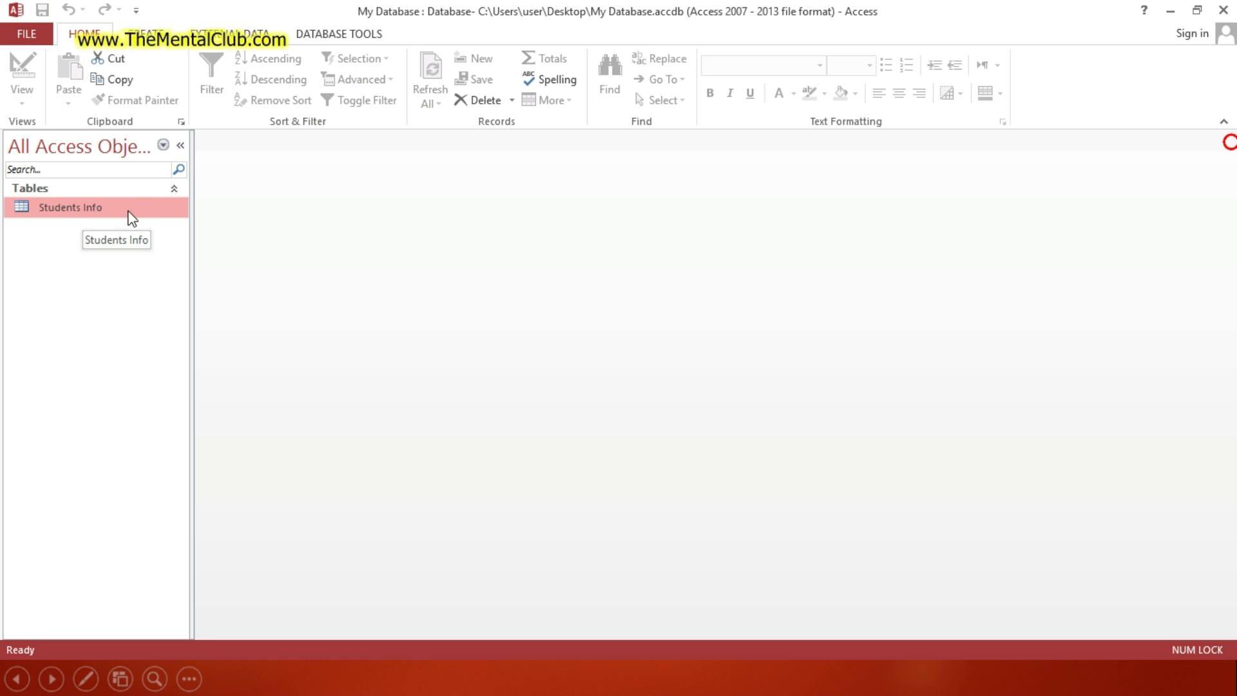
Create a new table in Design View with a field named dfgsdg of data type Long Text.
left_click(144, 35)
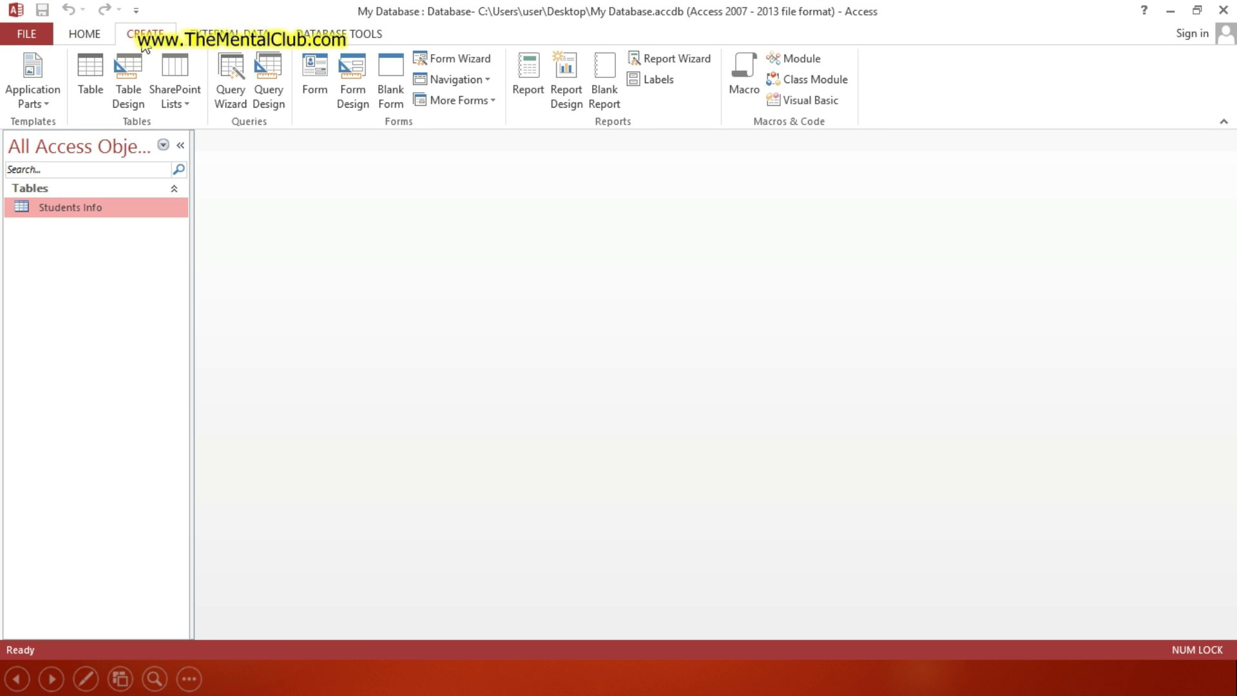
left_click(132, 89)
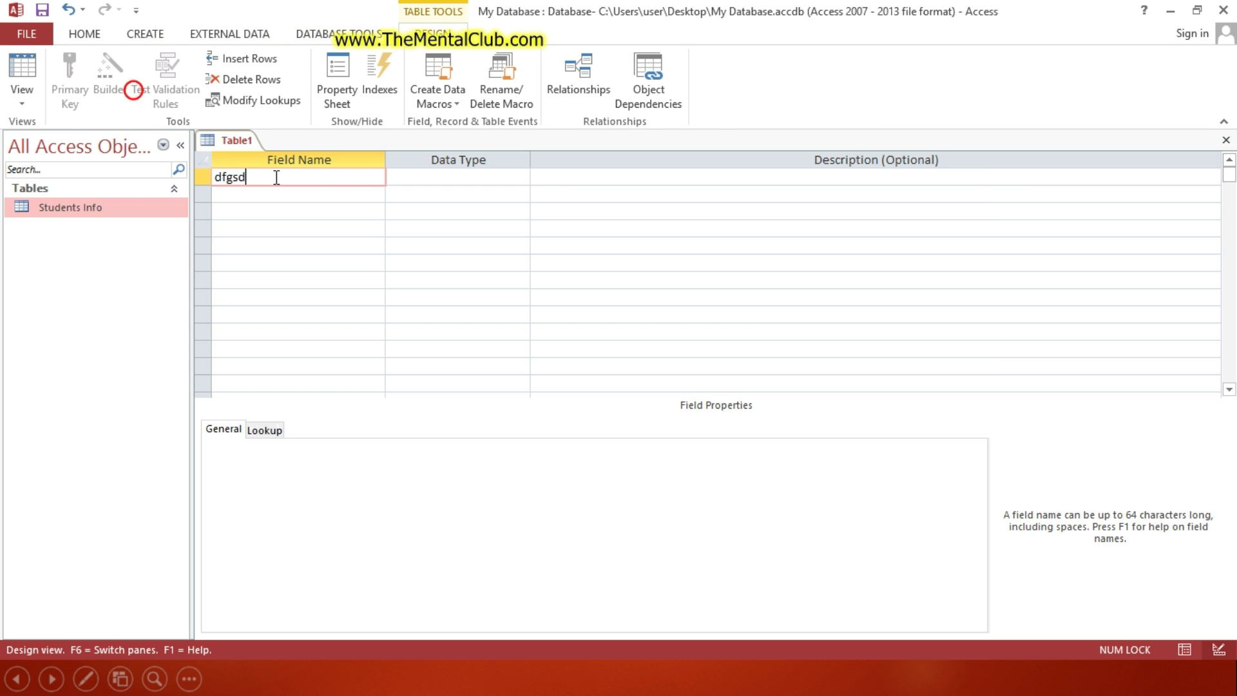
type("dfgsdg")
key("Tab")
left_click(524, 177)
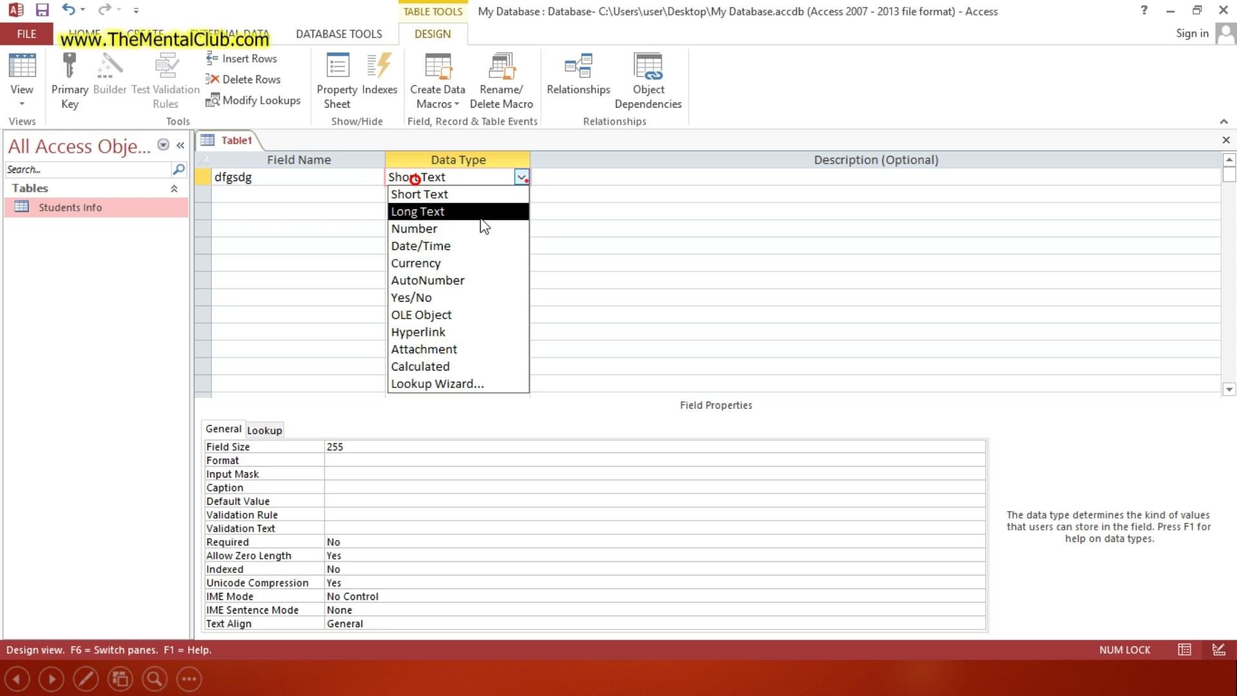
left_click(415, 207)
left_click(248, 195)
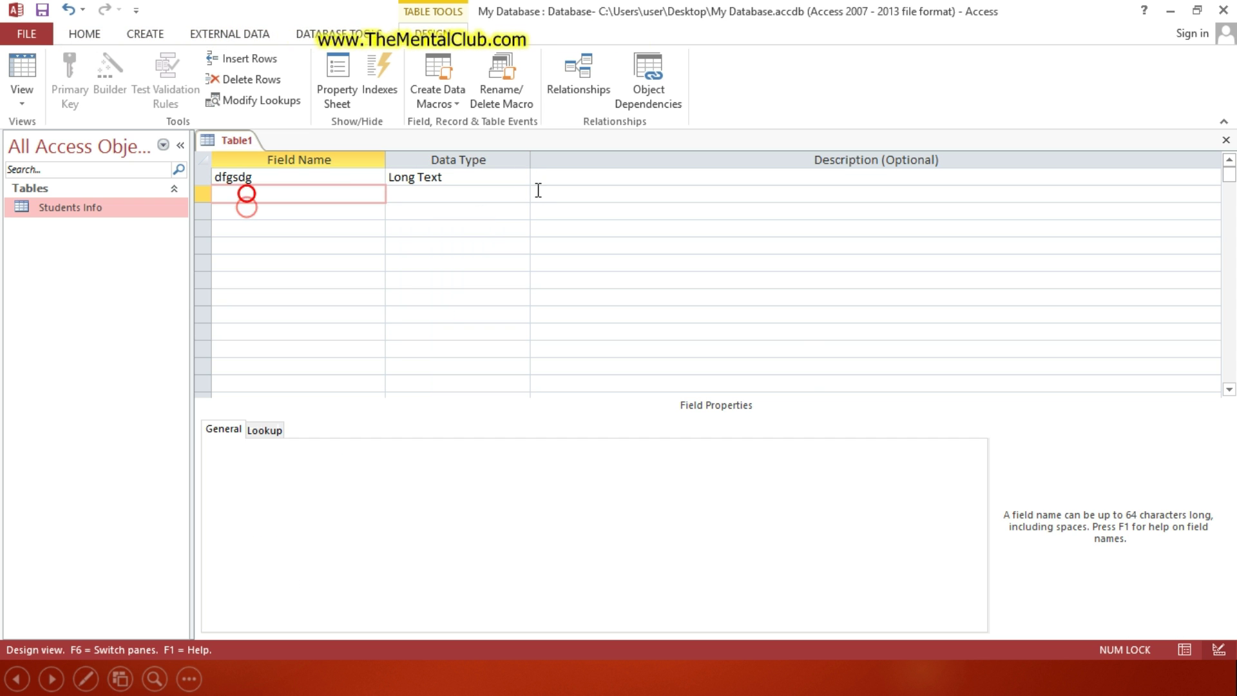
Close the new table's design, saving it as Table2 without a primary key.
key("ctrl+w")
left_click(566, 388)
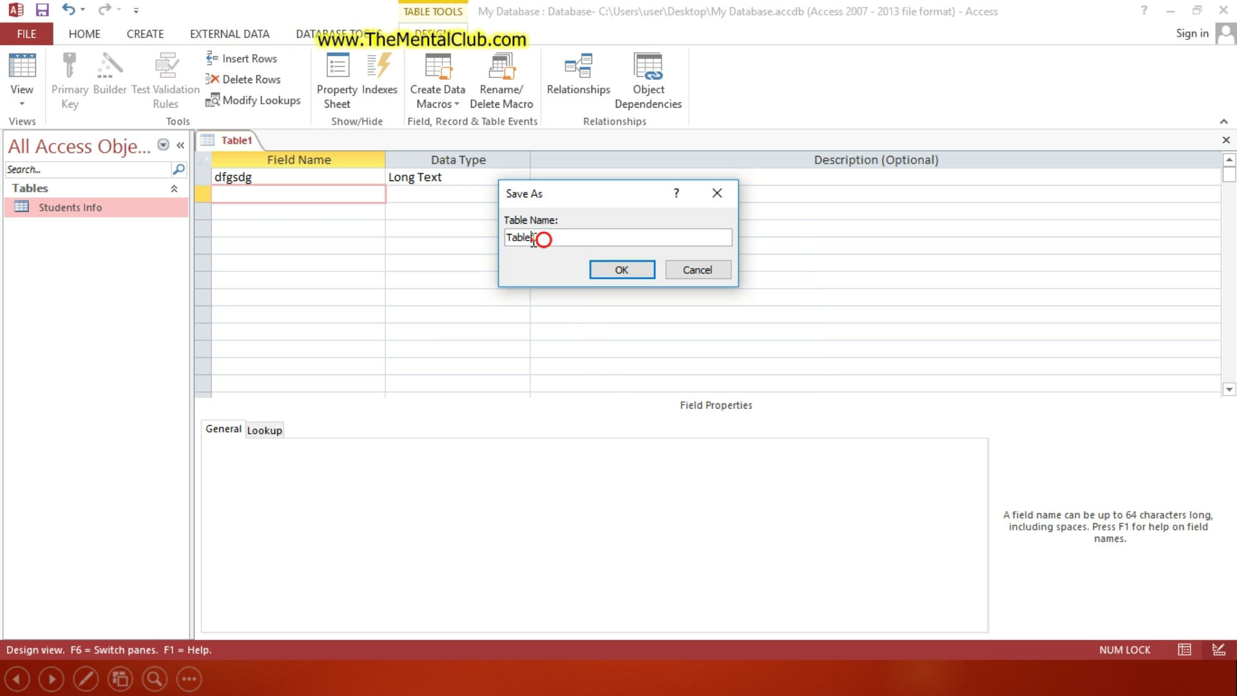
left_click(617, 270)
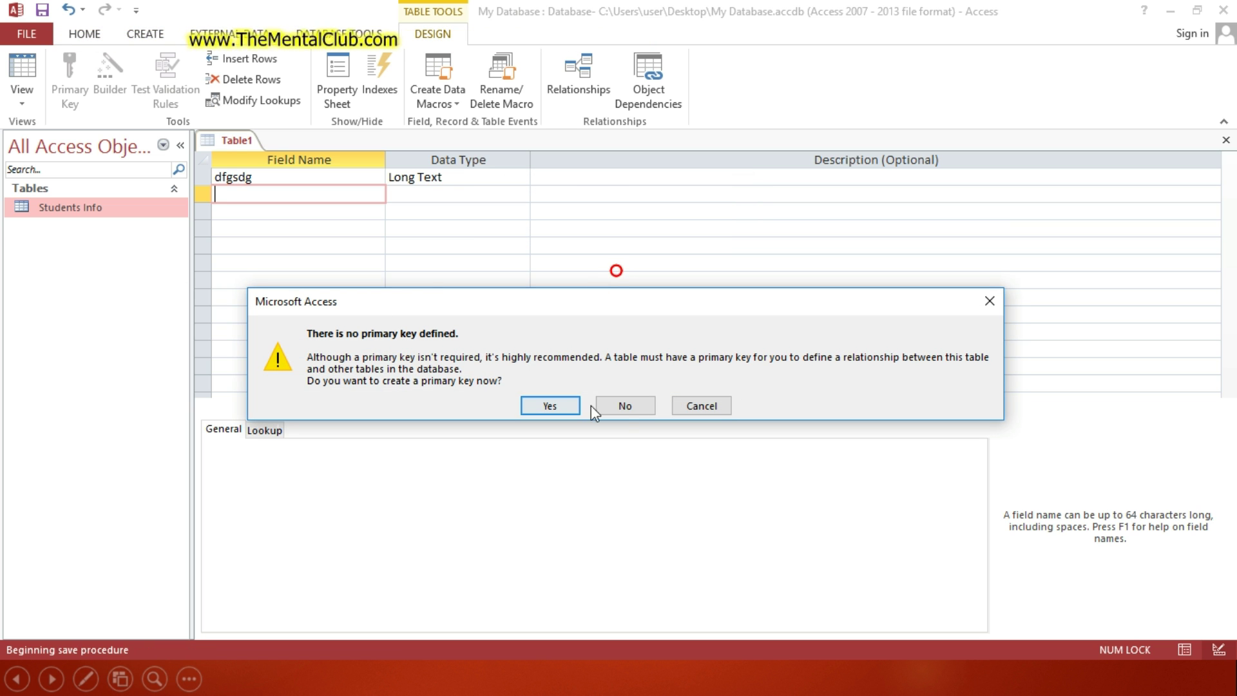
left_click(626, 407)
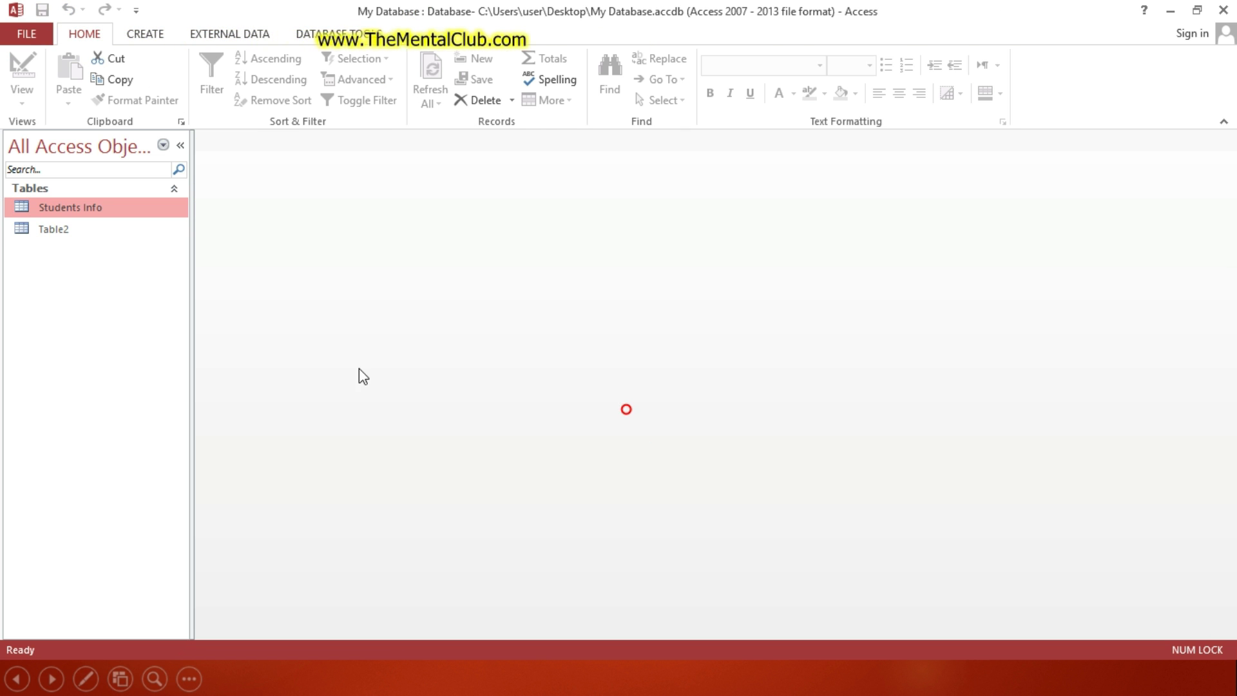
Open Table2 in Design View to inspect its field, and close it again.
left_click(69, 229)
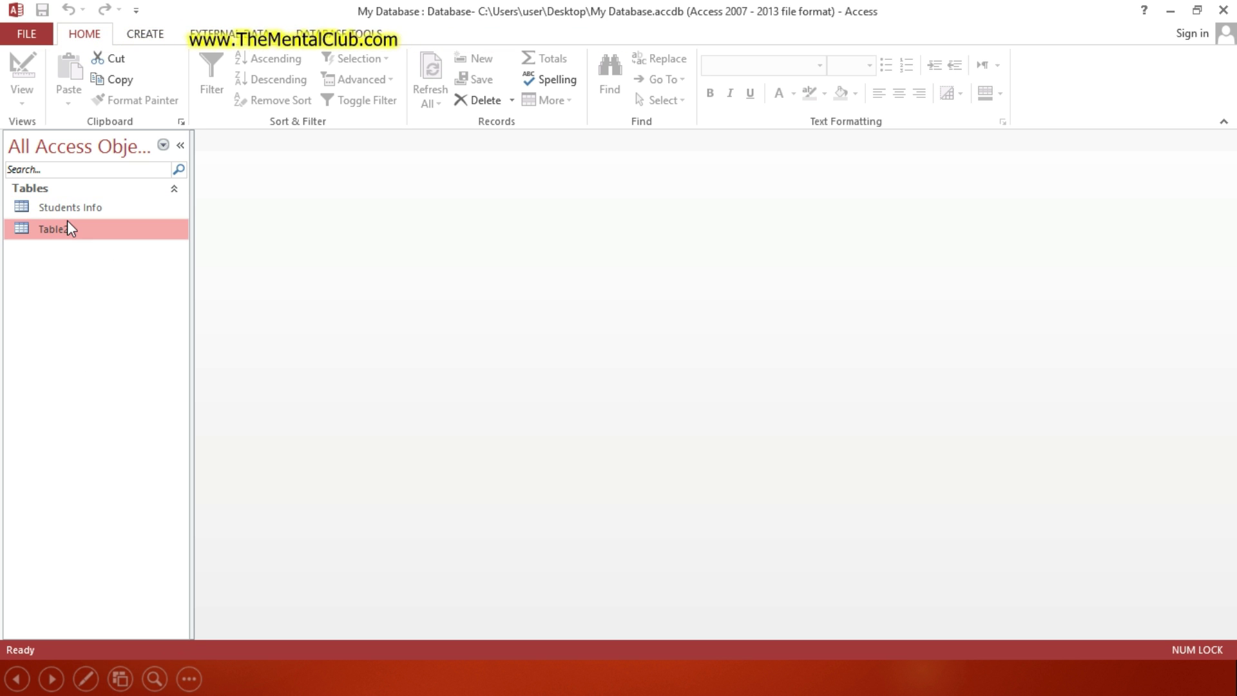
left_click(67, 212)
left_click(65, 229)
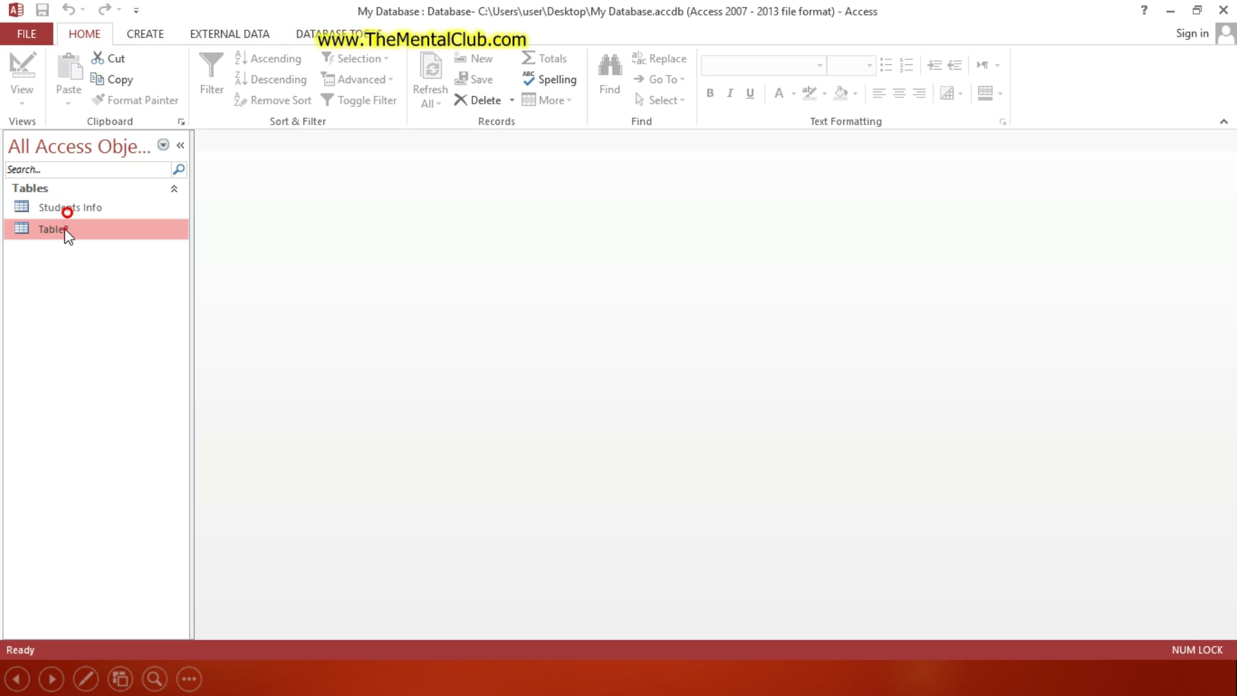
right_click(65, 229)
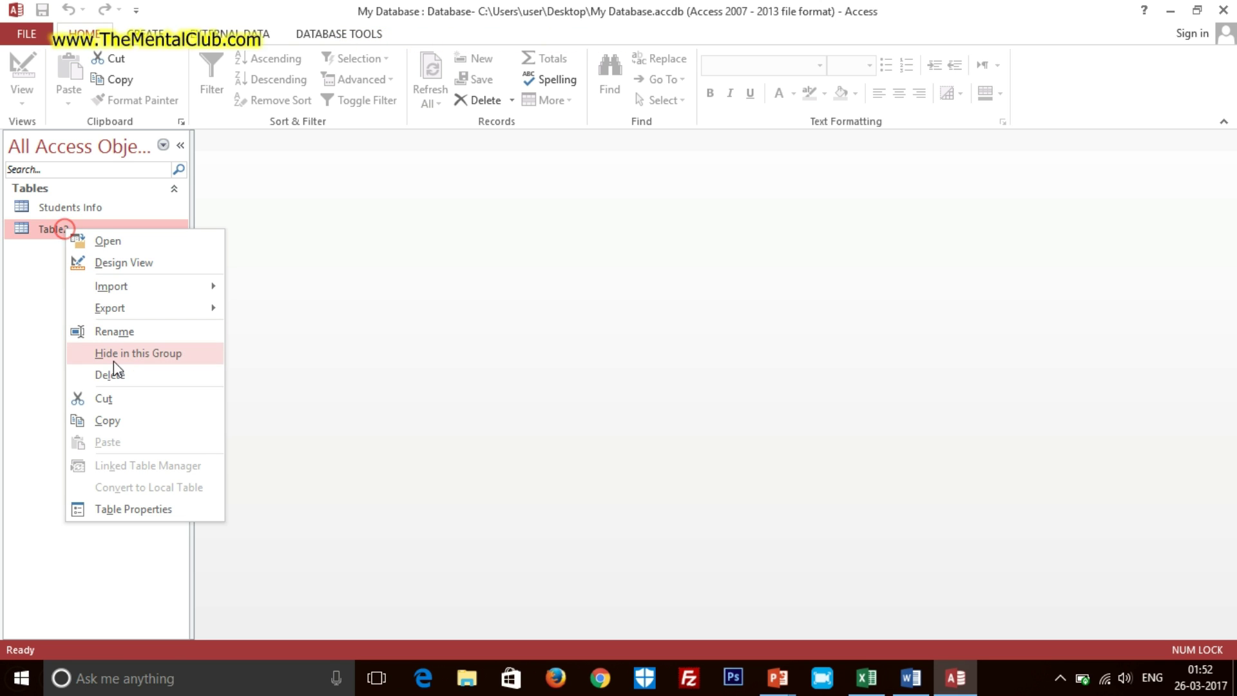
left_click(129, 270)
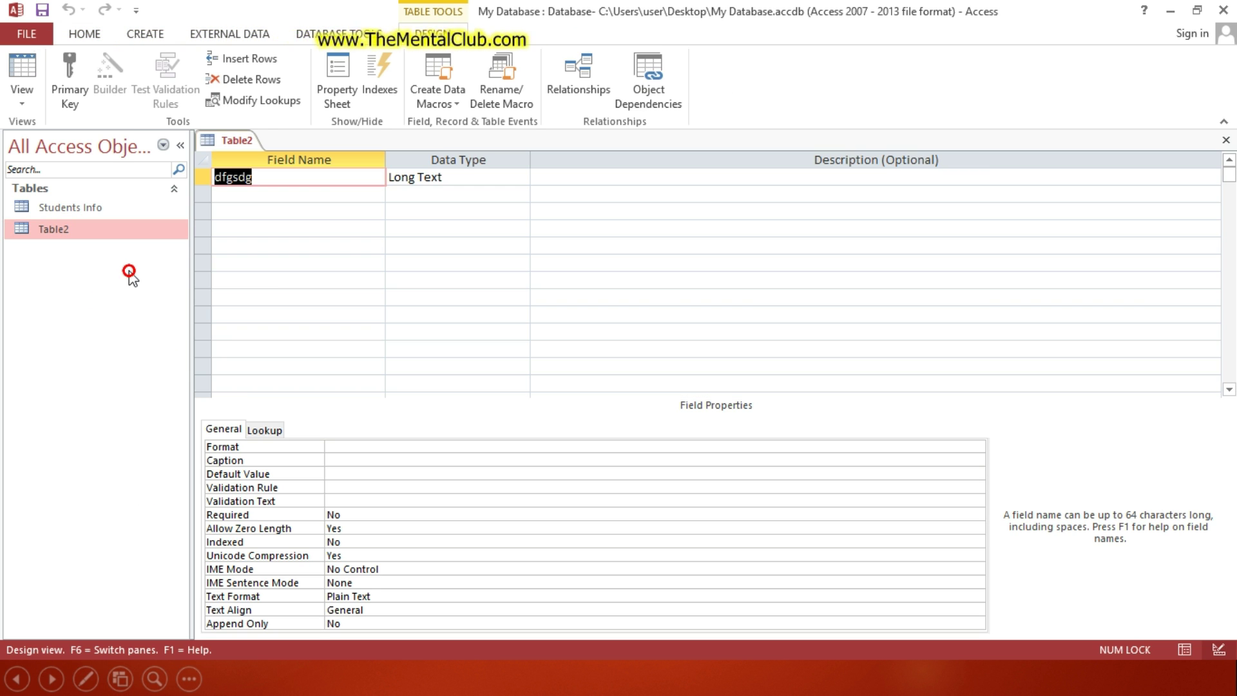
left_click(1226, 140)
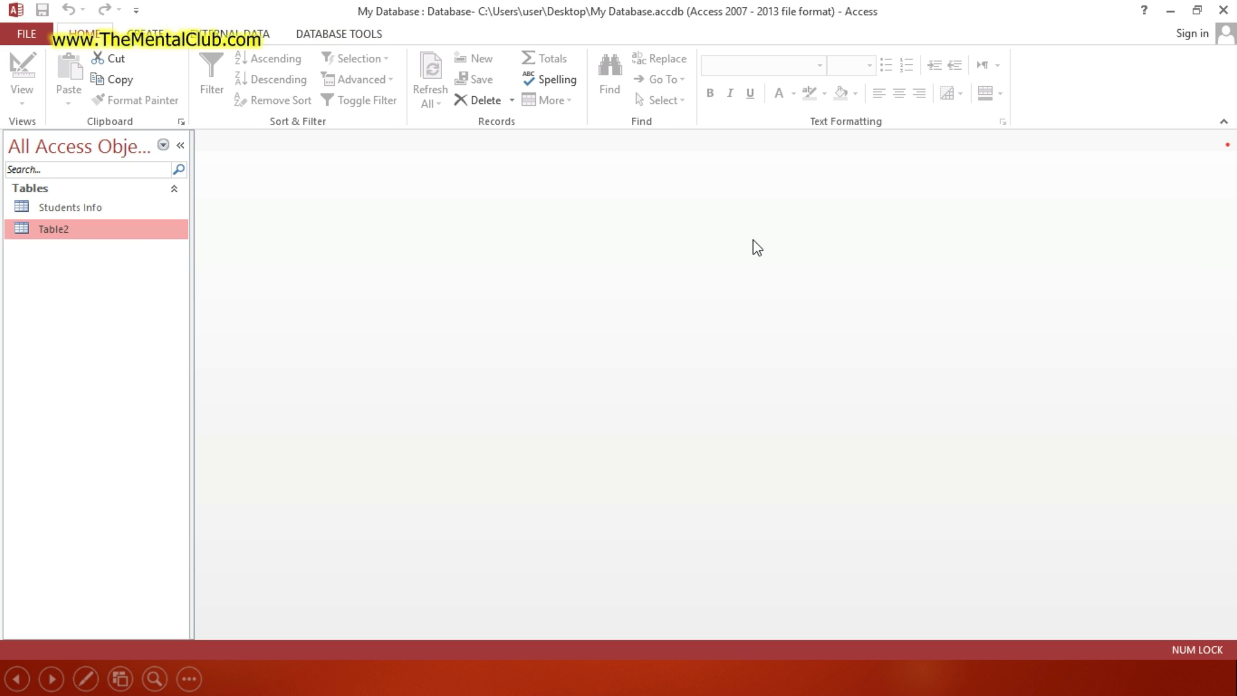
Review the import sources offered for Table2, the Application Parts gallery, and the object creation and external data commands.
right_click(154, 239)
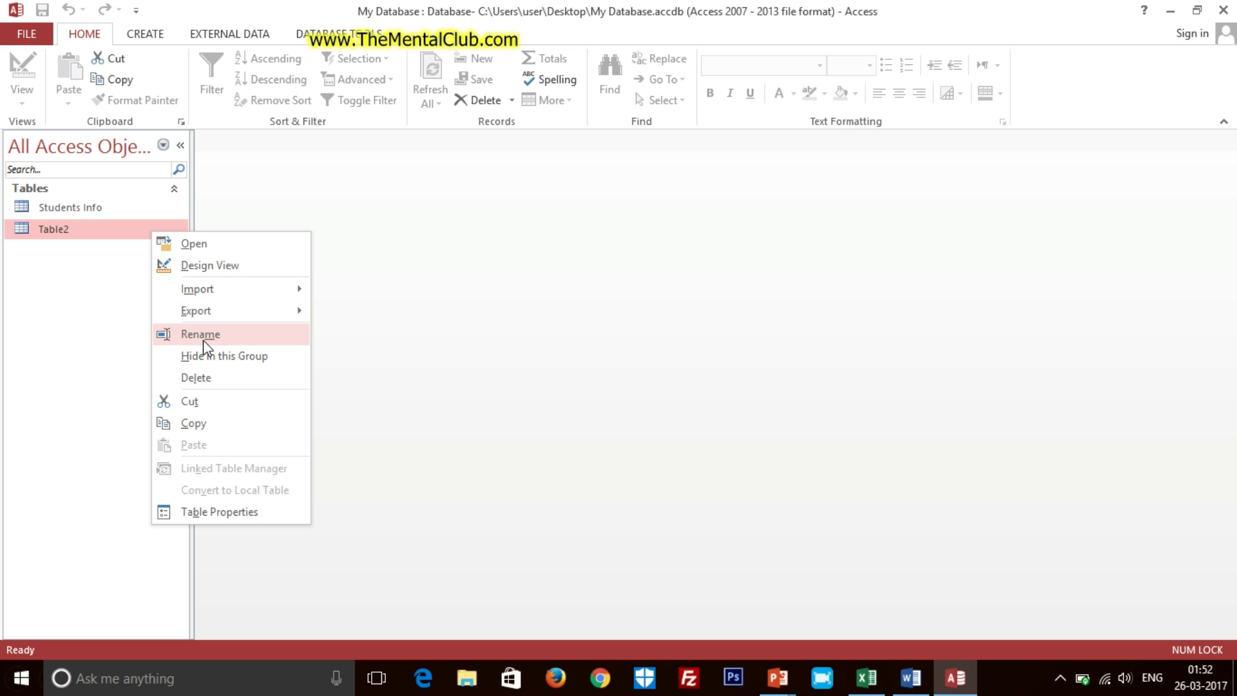
left_click(208, 289)
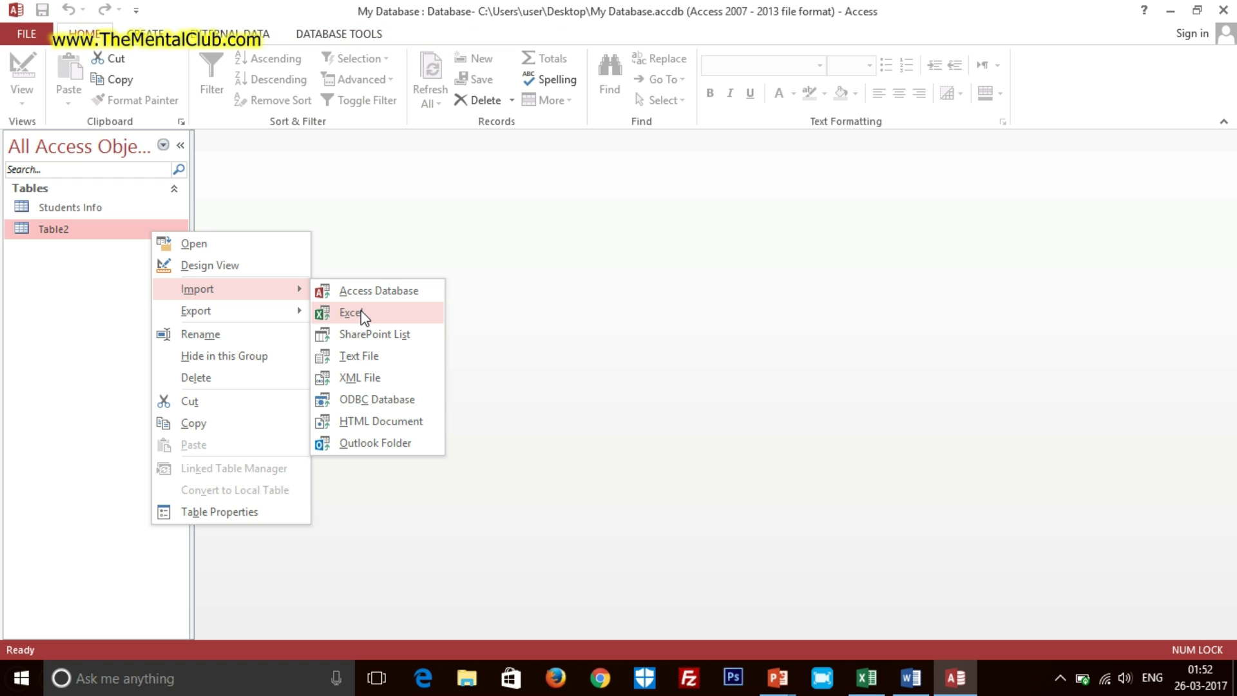
left_click(145, 33)
left_click(145, 34)
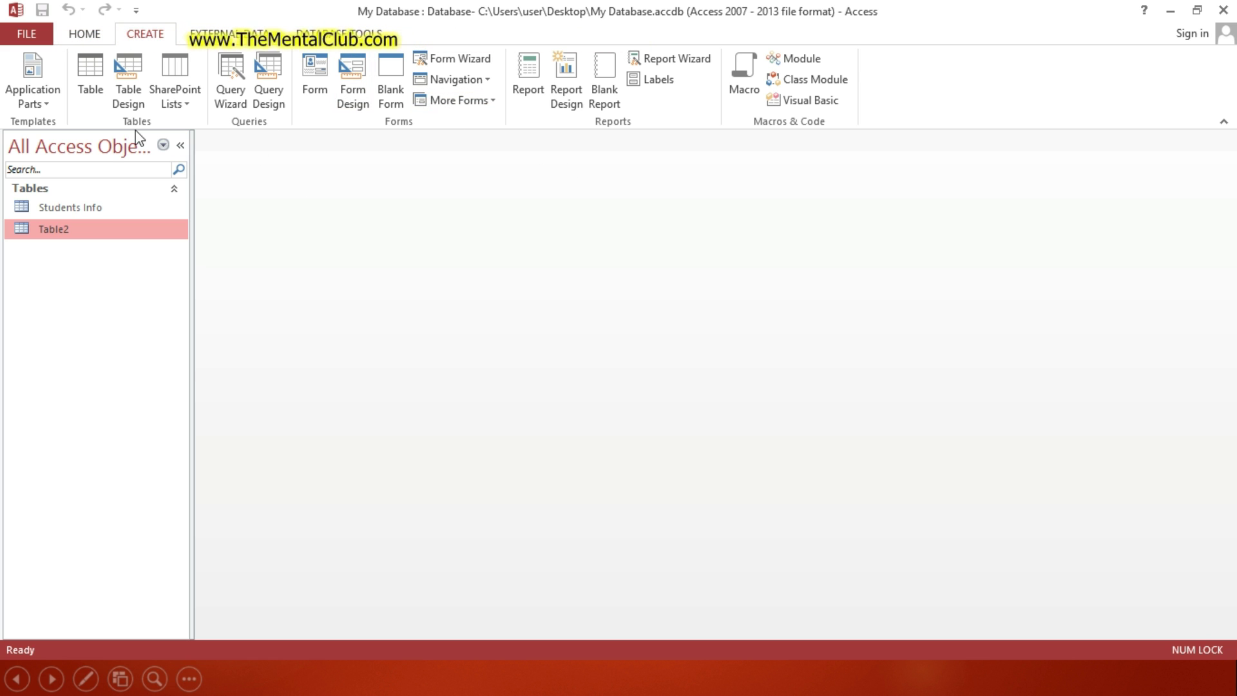
left_click(52, 106)
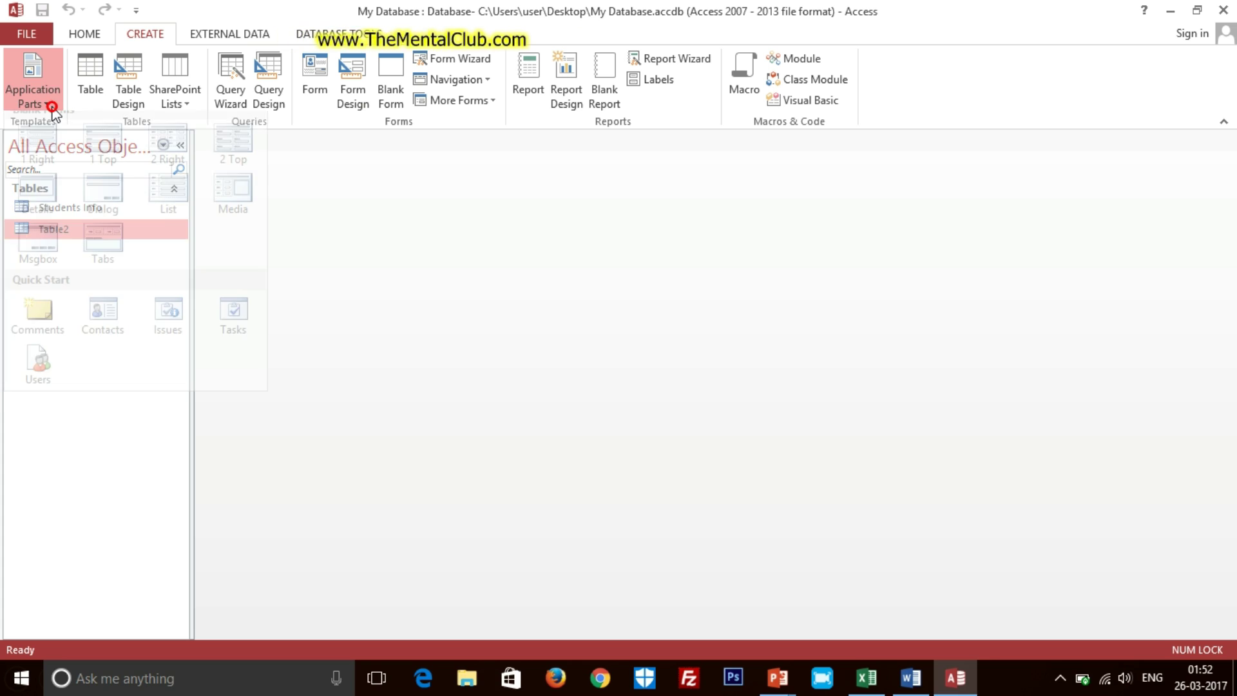
left_click(52, 107)
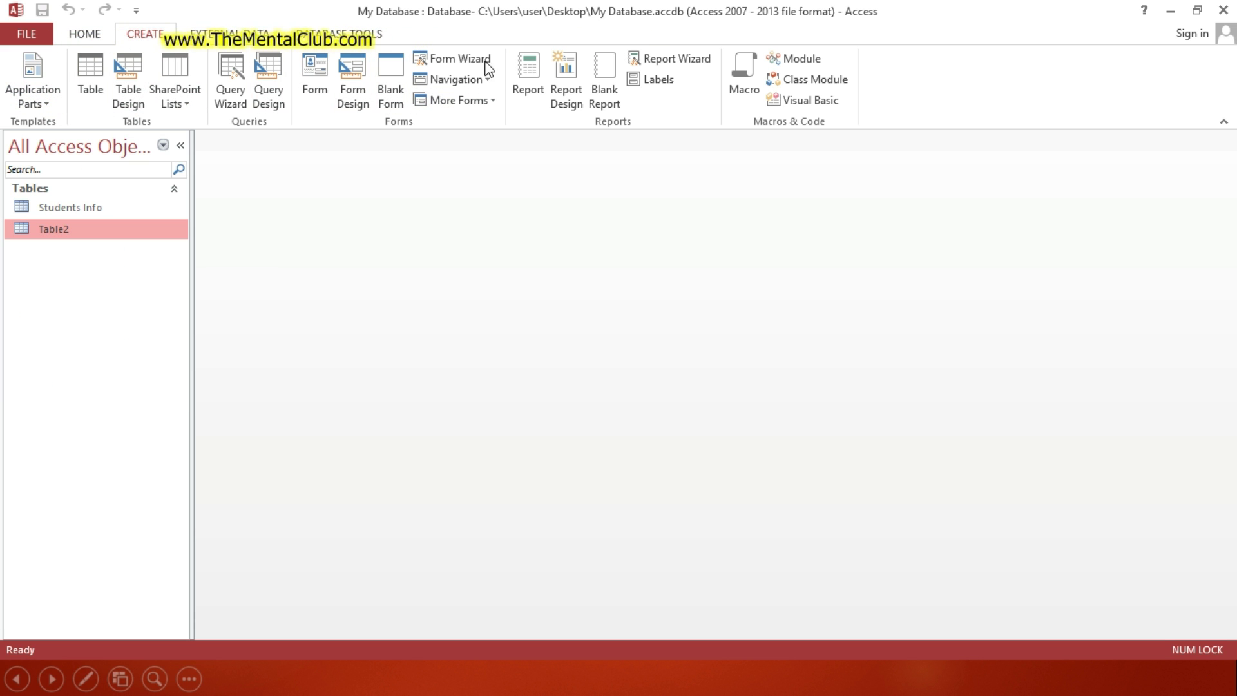
left_click(225, 32)
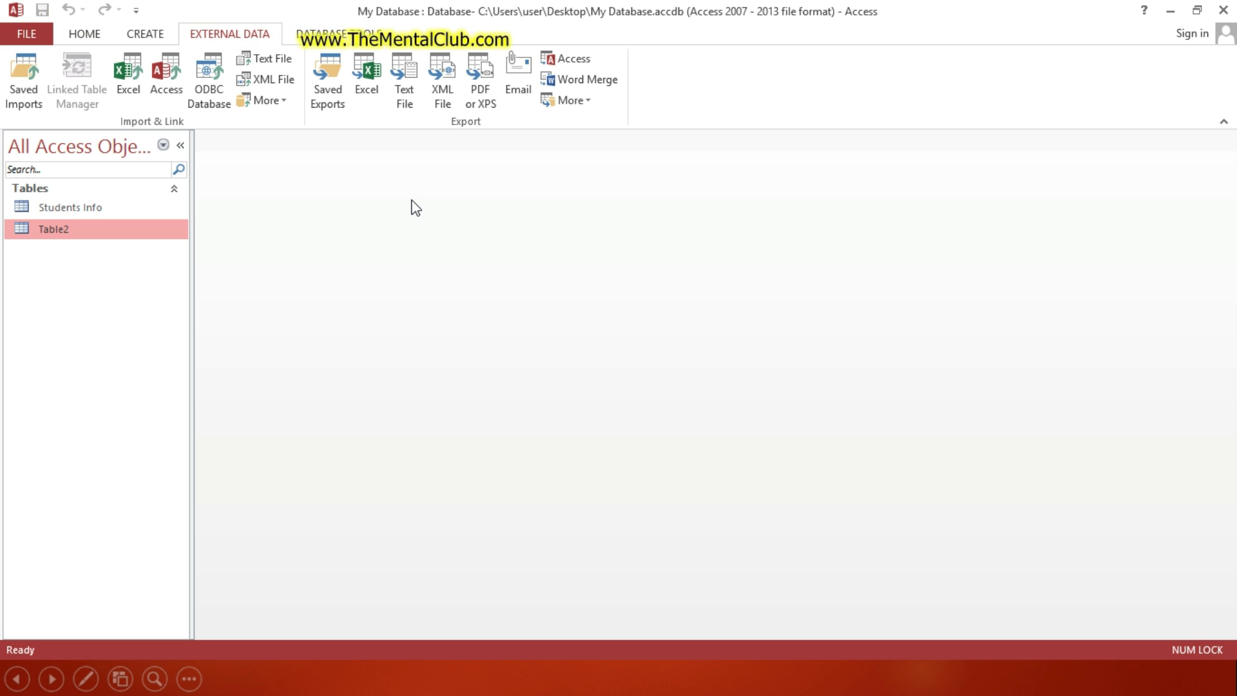
left_click(145, 34)
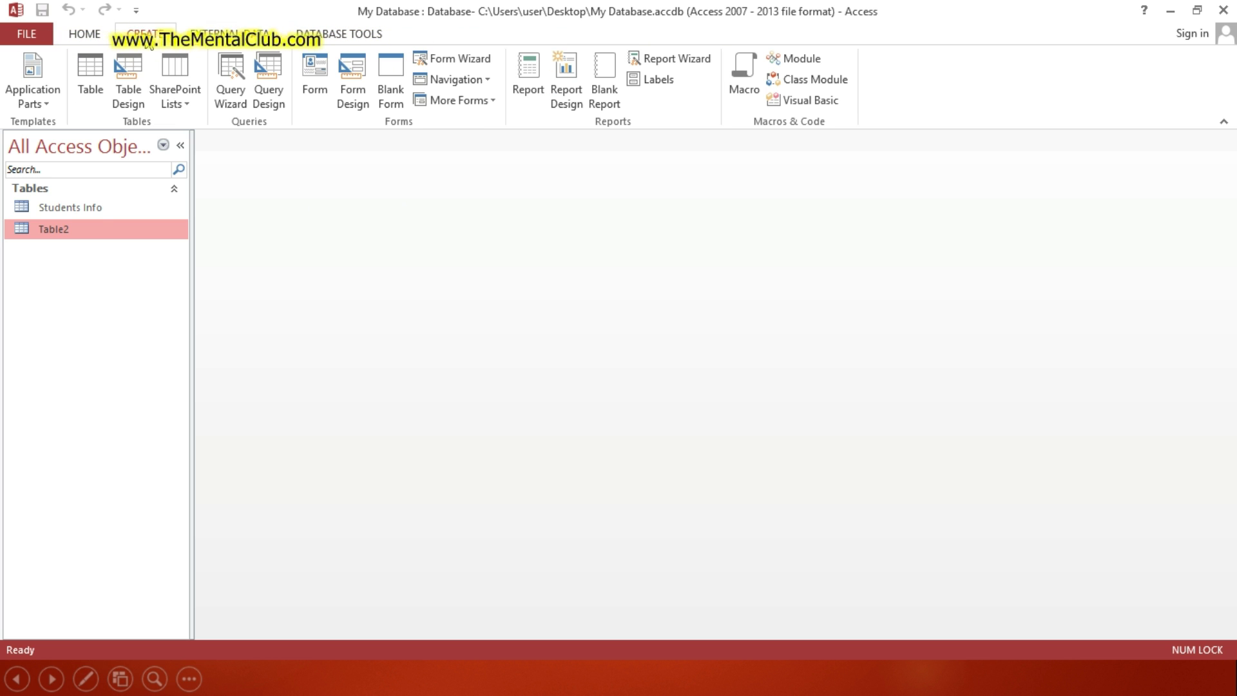
Delete Table2 from the database and confirm its removal.
right_click(100, 229)
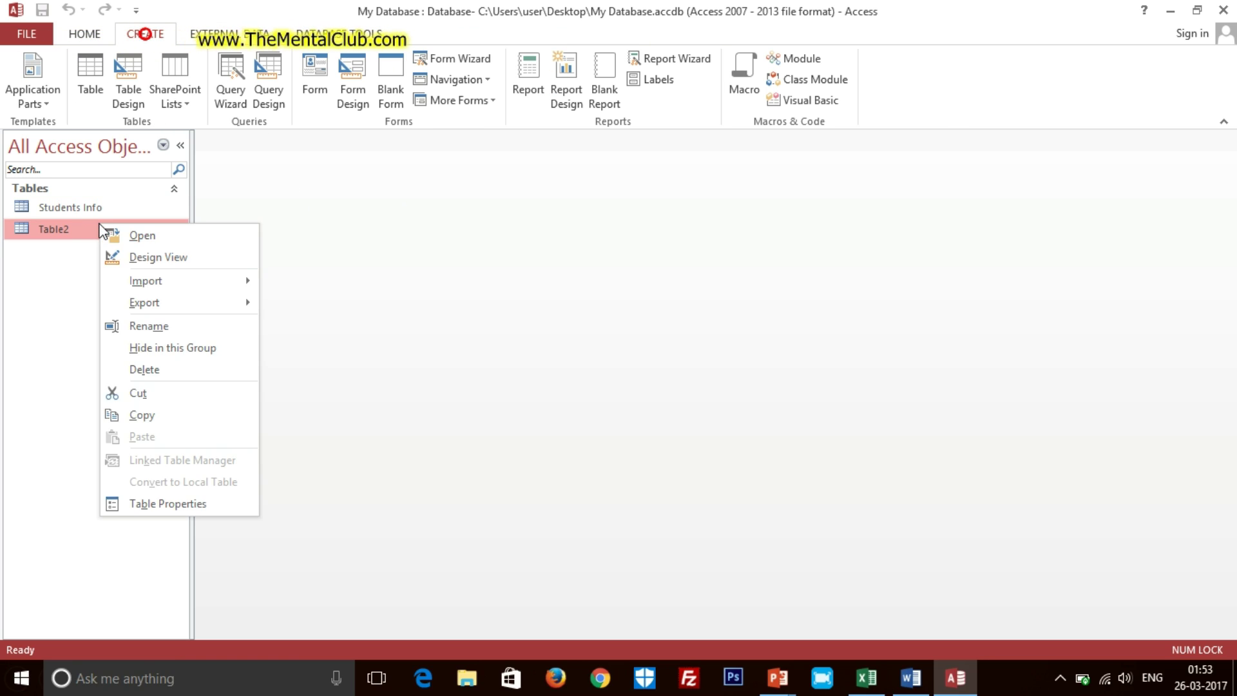
left_click(142, 372)
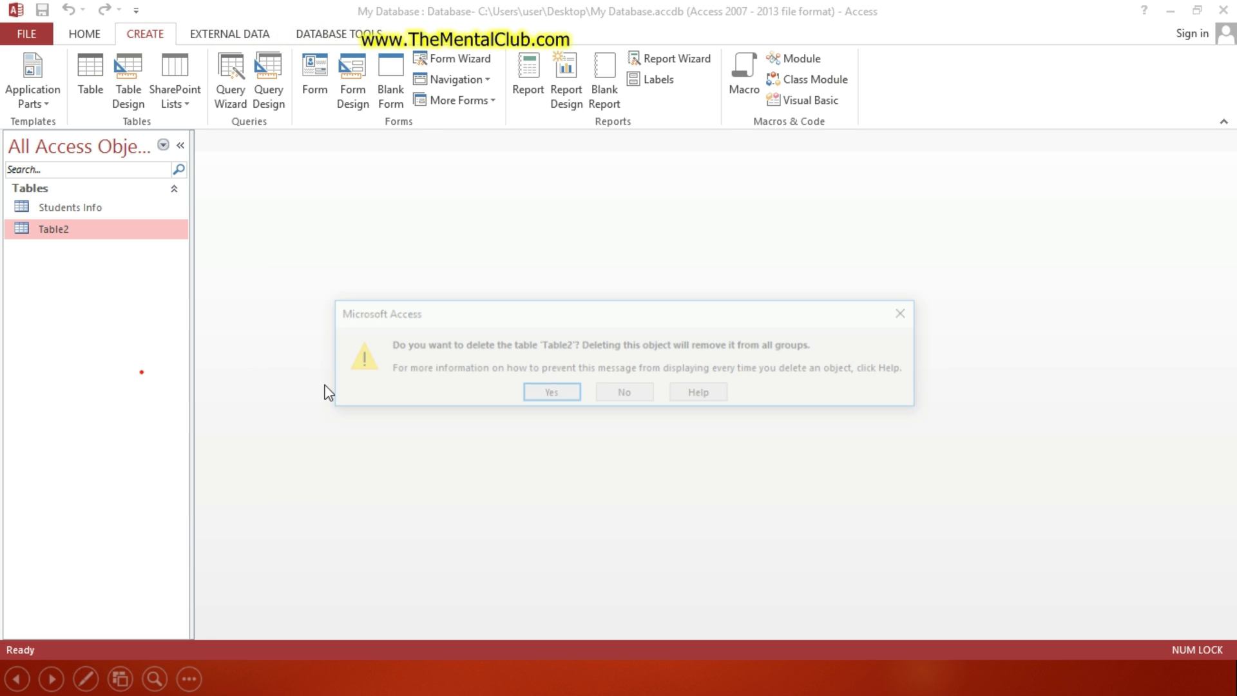
left_click(564, 396)
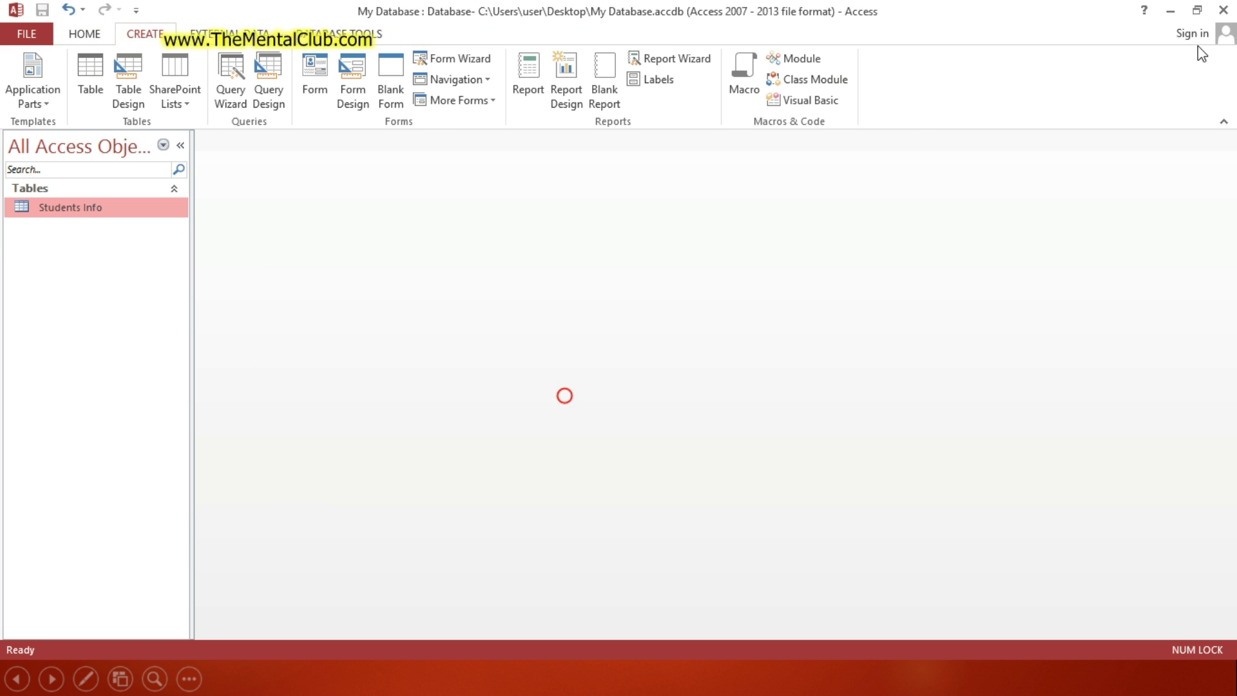
Close Access and reopen My Database.accdb from the desktop.
left_click(1222, 14)
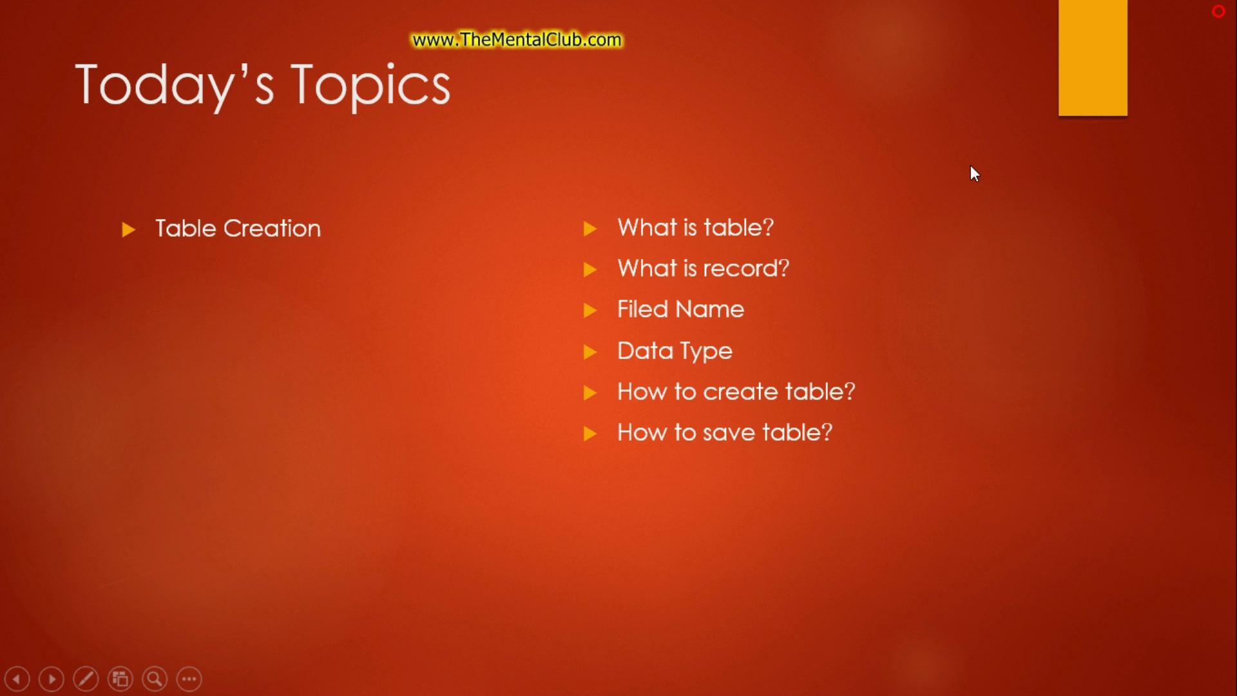
key("super")
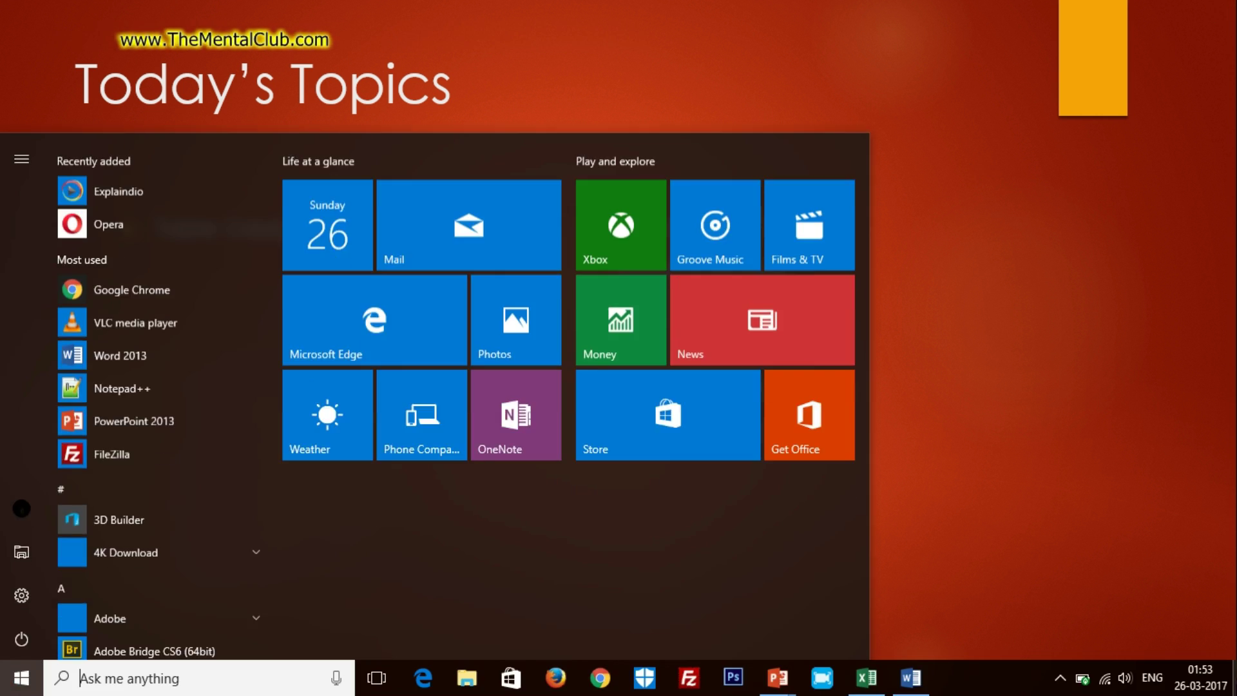
key("super")
key("super+d")
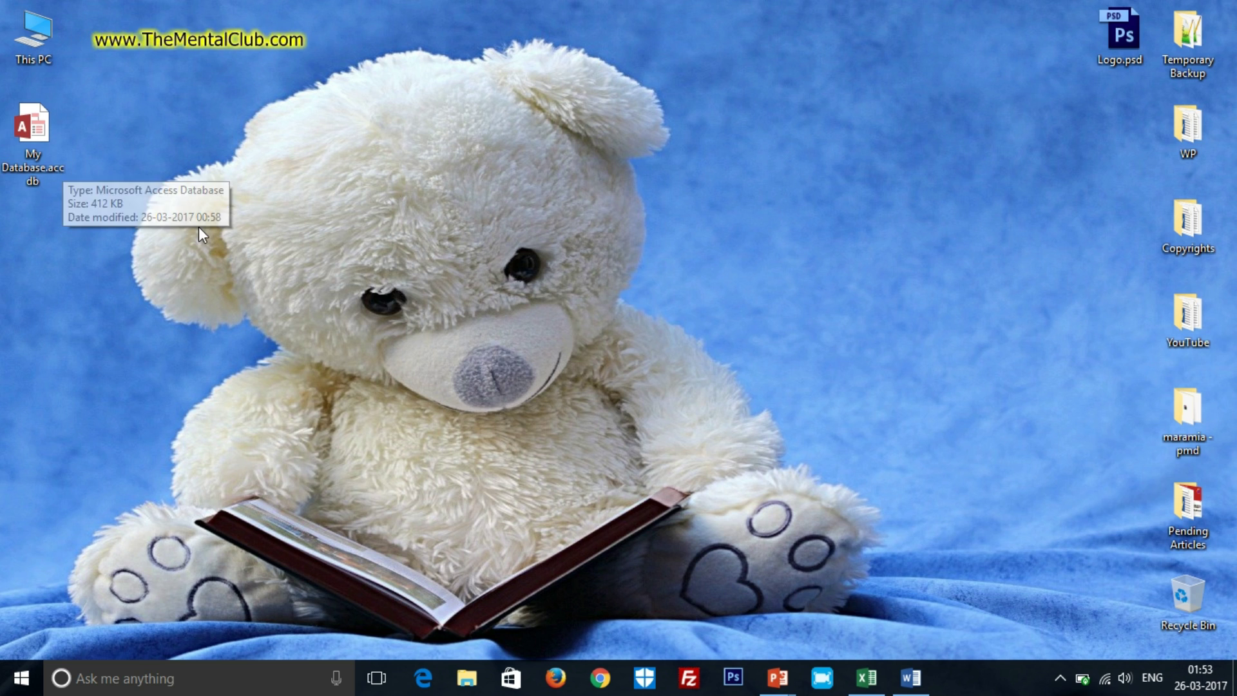
double_click(52, 147)
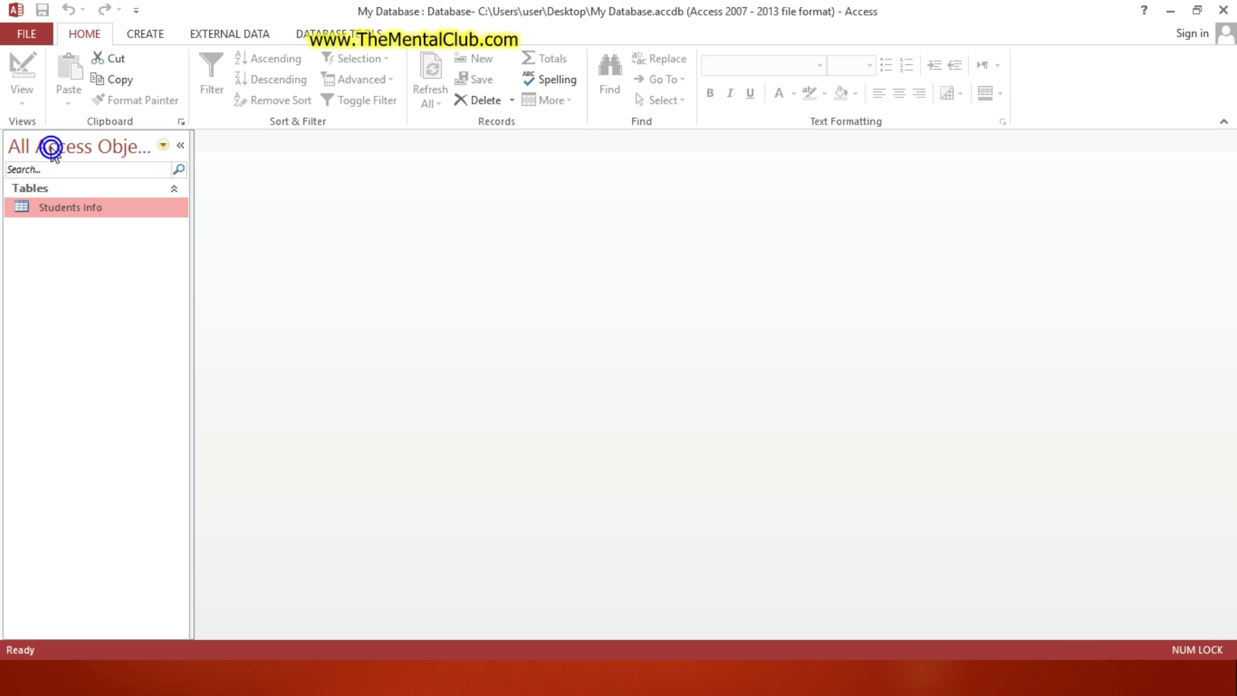
Open Students Info to view its saved records, and return to the Today's Topics slide in PowerPoint.
double_click(49, 210)
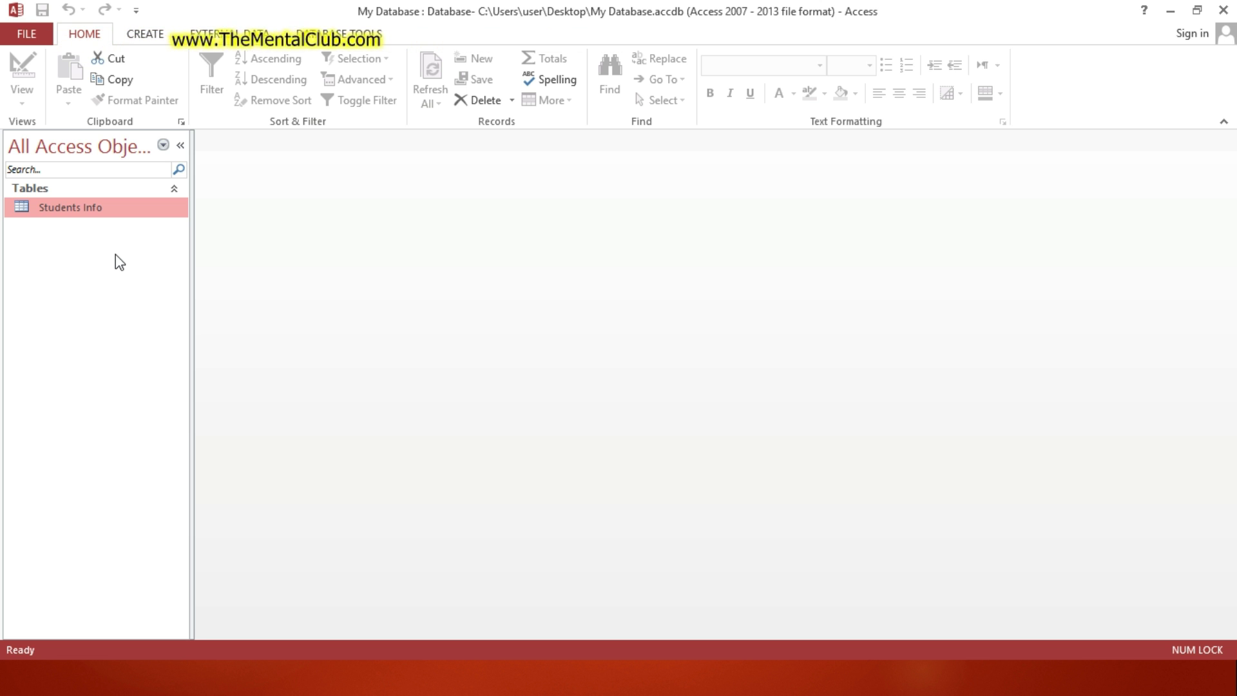
key("alt+Tab")
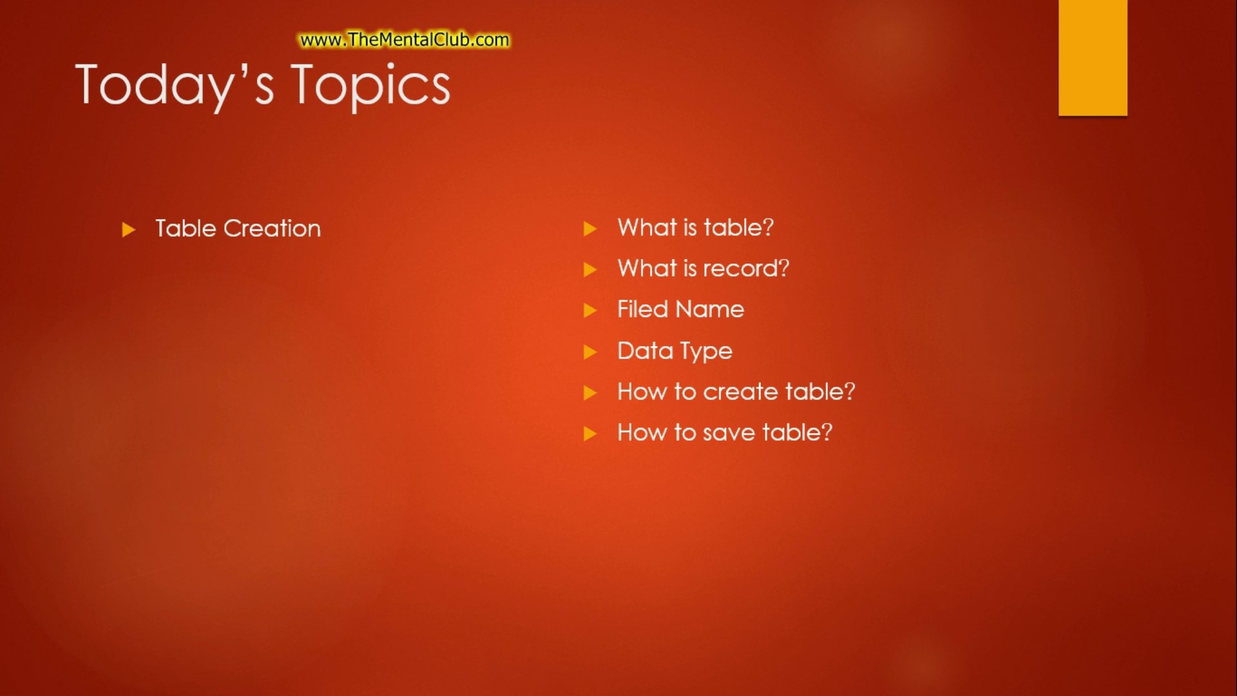